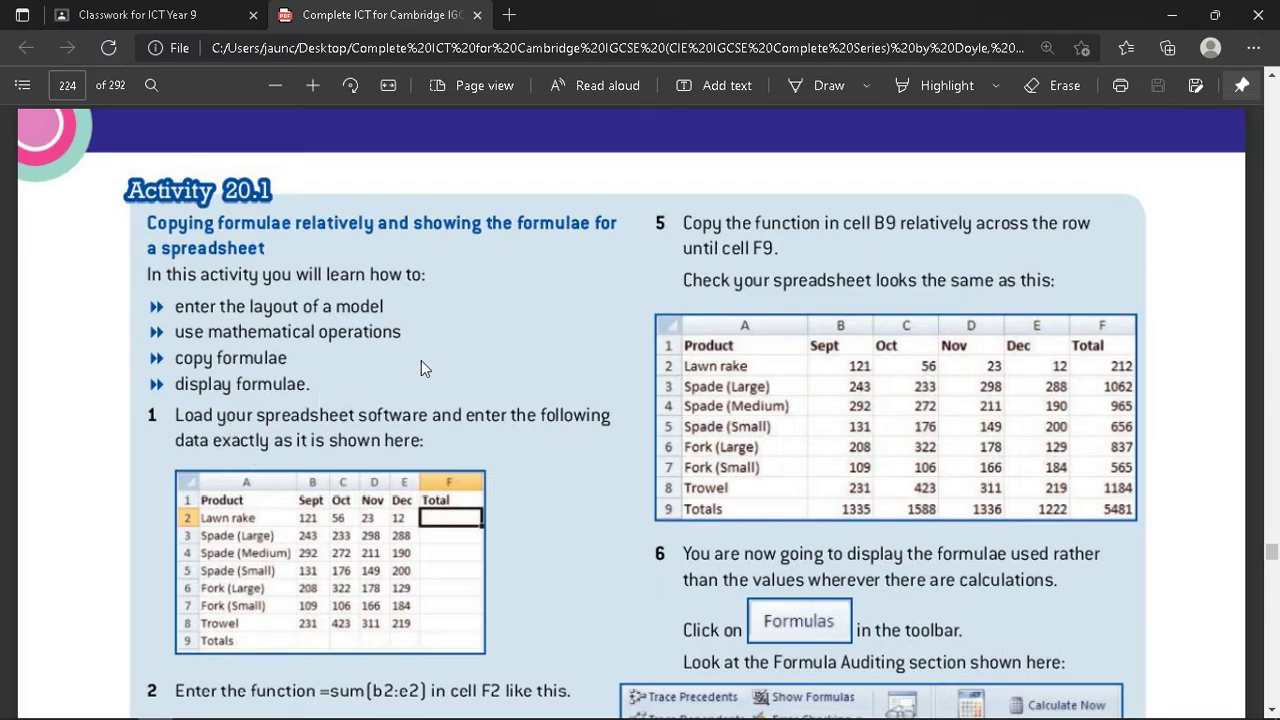
# - Following the textbook's Activity 20.1 table, switch to Excel and enter the headings Product, Sept and Oct in cells A1 to C1
pyautogui.scroll(-1, 421, 368)
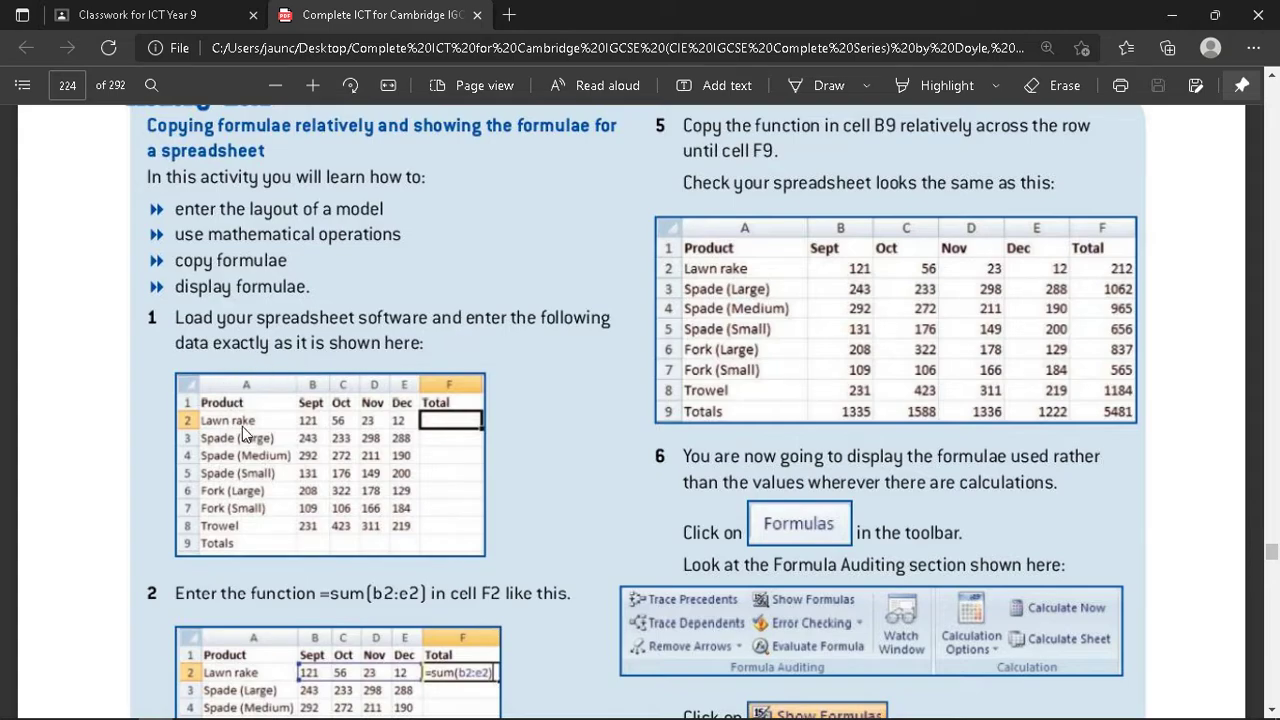
pyautogui.hotkey('alt', 'Tab')
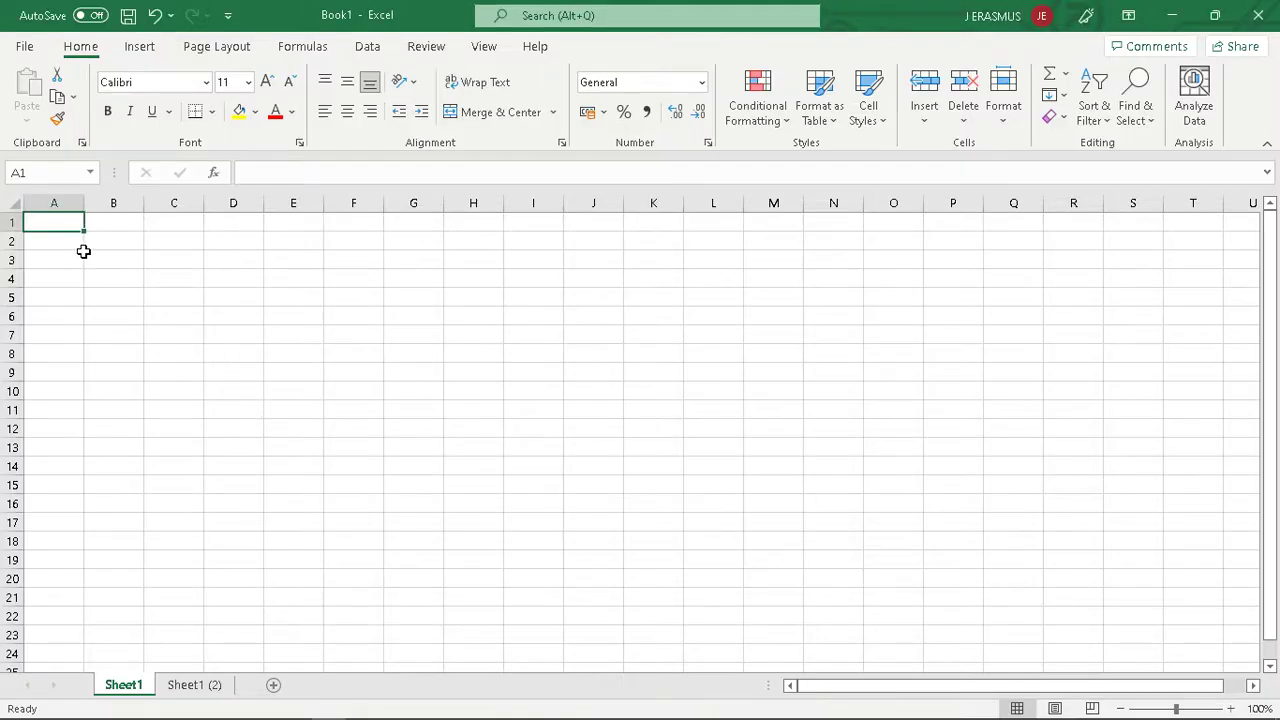
pyautogui.write('Product')
pyautogui.hotkey('alt', 'Tab')
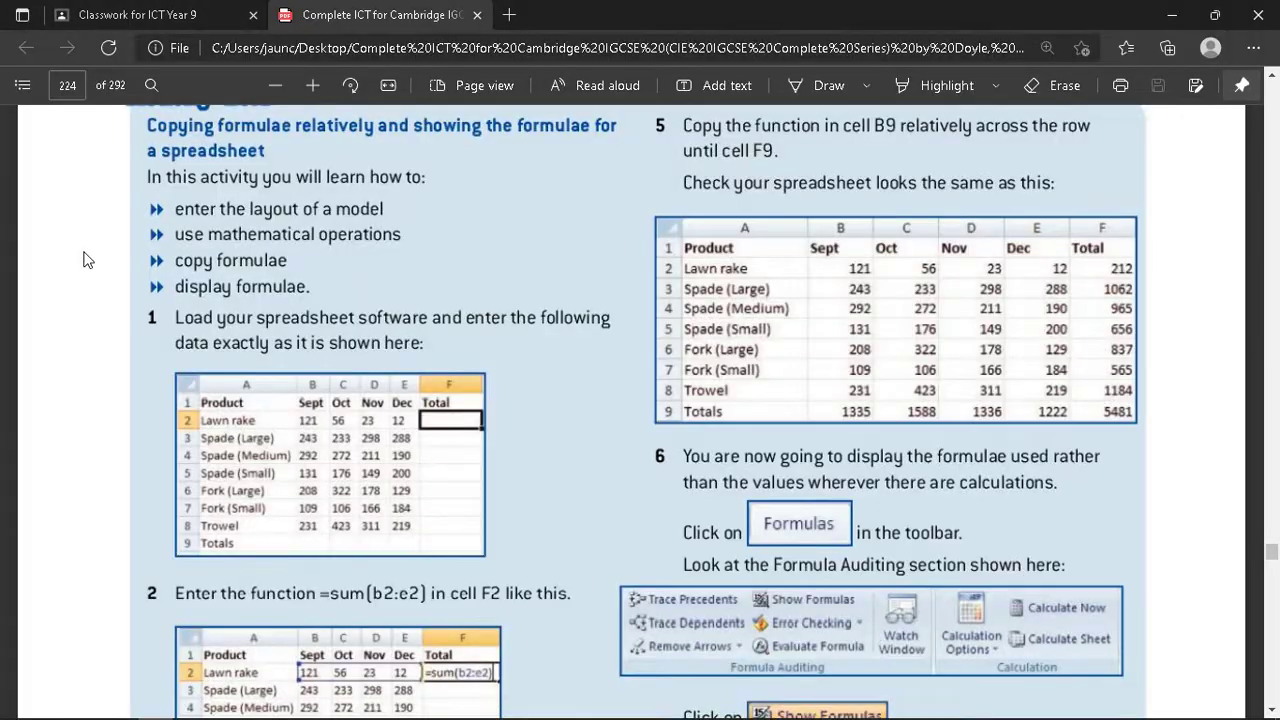
pyautogui.hotkey('alt', 'Tab')
pyautogui.press('Tab')
pyautogui.write('Sept')
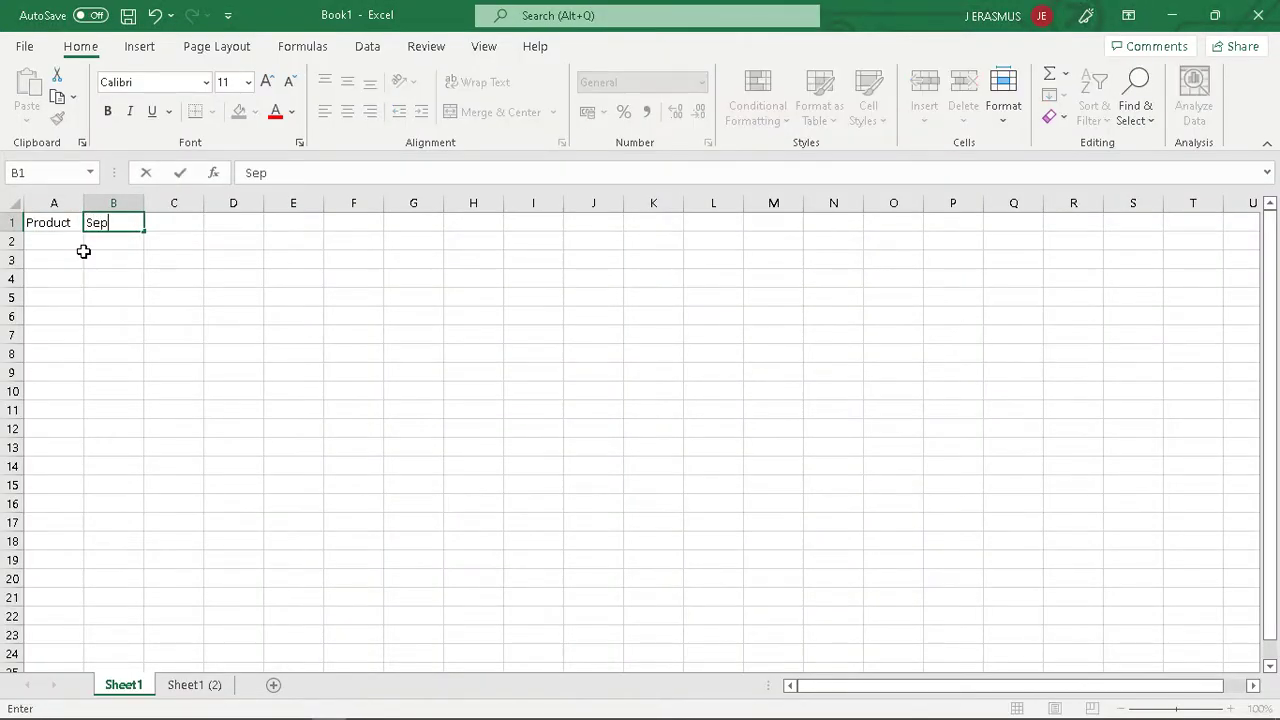
pyautogui.press('Tab')
pyautogui.write('Oct')
pyautogui.press('Tab')
# - Enter the remaining headings Nov, Dec and Total in cells D1 to F1, checking each against the textbook table
pyautogui.hotkey('alt', 'Tab')
pyautogui.hotkey('alt', 'Tab')
pyautogui.write('Nov')
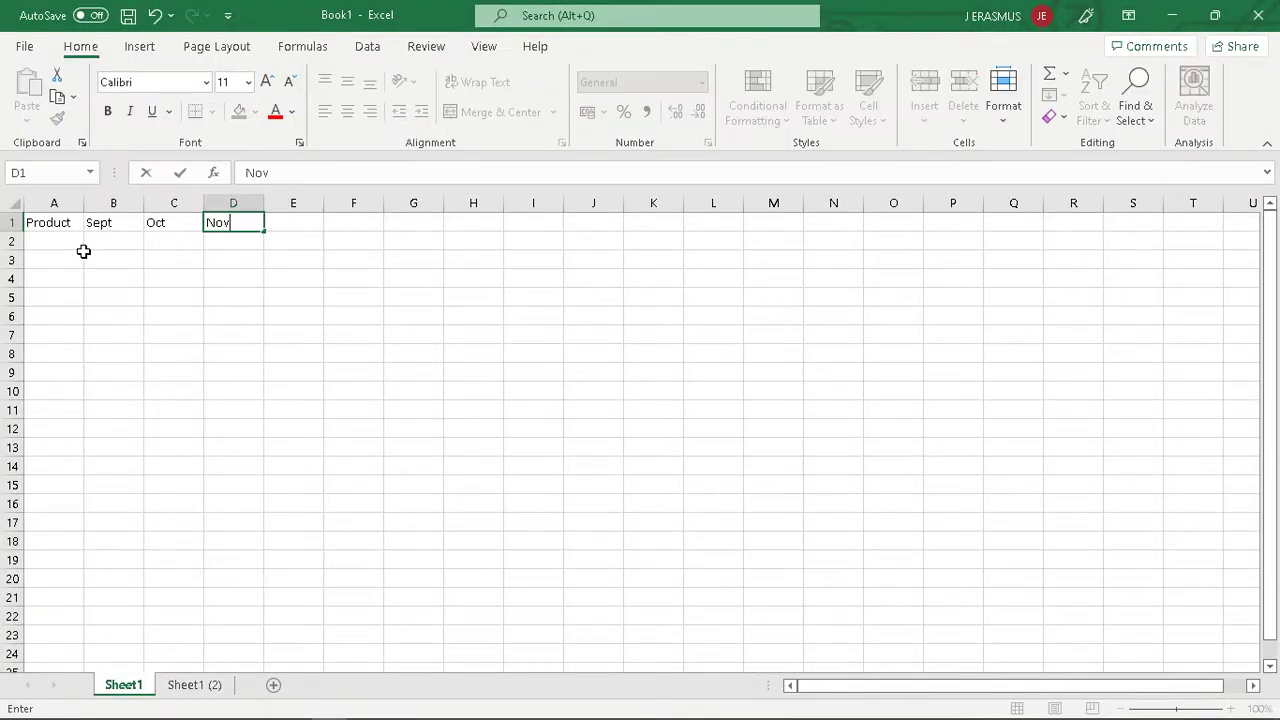
pyautogui.hotkey('alt', 'Tab')
pyautogui.hotkey('alt', 'Tab')
pyautogui.press('Tab')
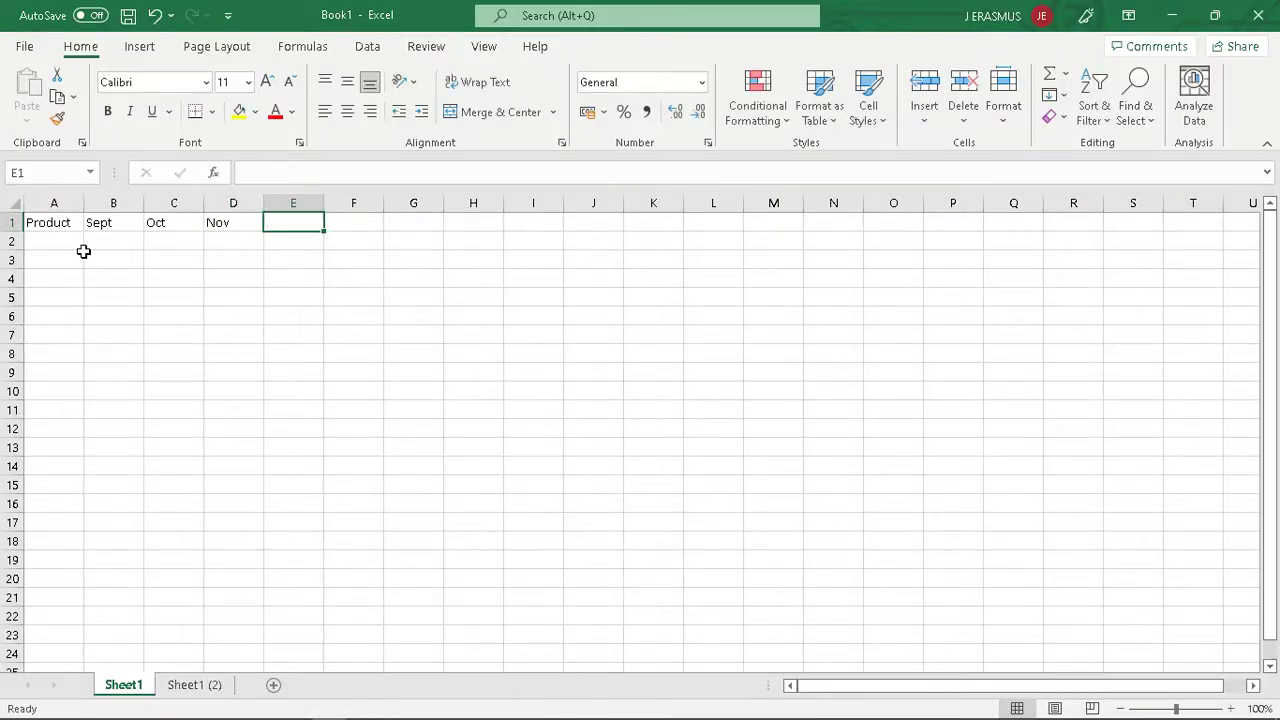
pyautogui.write('Dec')
pyautogui.press('Tab')
pyautogui.hotkey('alt', 'Tab')
pyautogui.hotkey('alt', 'Tab')
pyautogui.write('To')
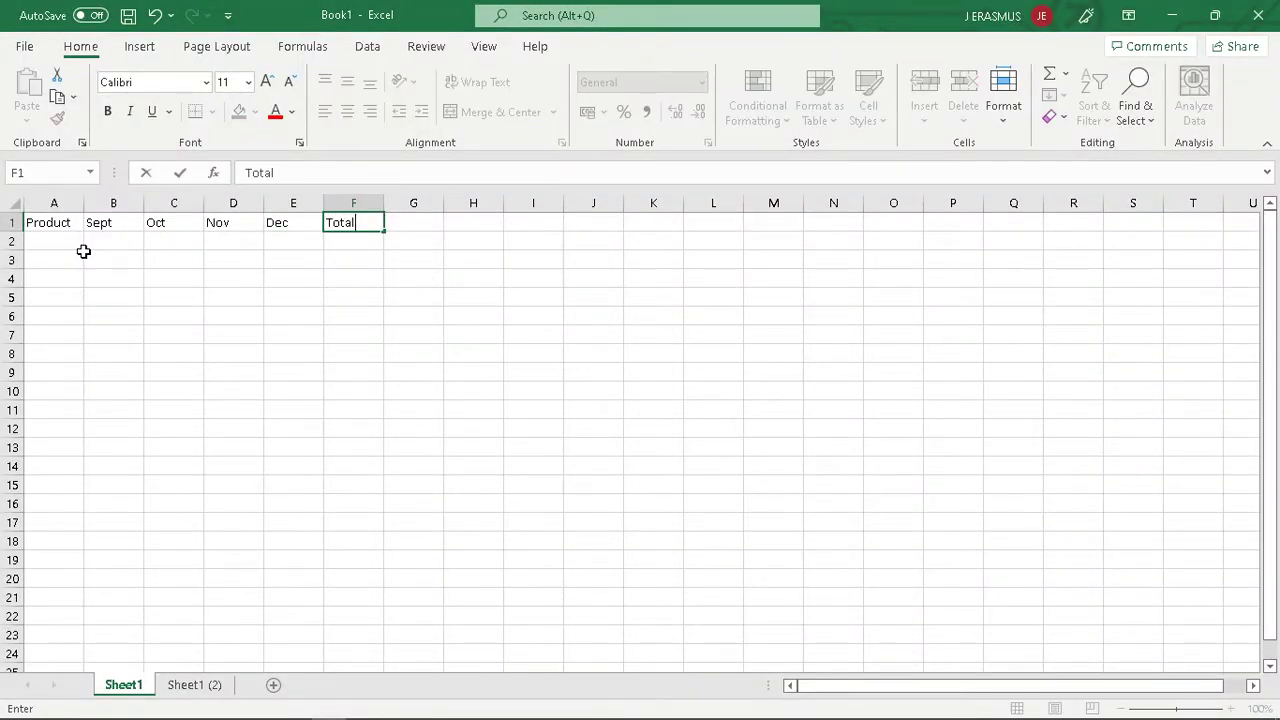
pyautogui.write('tal')
pyautogui.press('Return')
# - Enter the product names Lawn rake in cell A2 and Spade (Large) in cell A3
pyautogui.click(83, 248)
pyautogui.hotkey('alt', 'Tab')
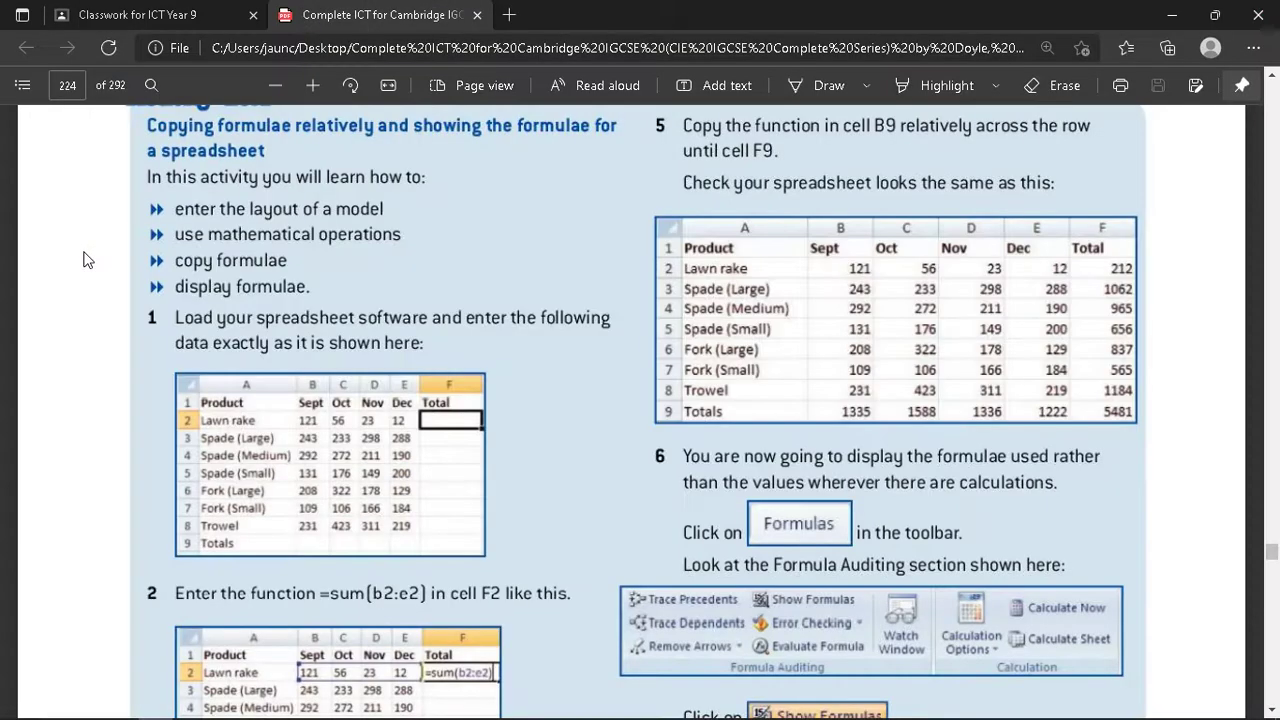
pyautogui.hotkey('alt', 'Tab')
pyautogui.write('Lawn rake')
pyautogui.press('Return')
pyautogui.hotkey('alt', 'Tab')
pyautogui.hotkey('alt', 'Tab')
pyautogui.write('Spade *')
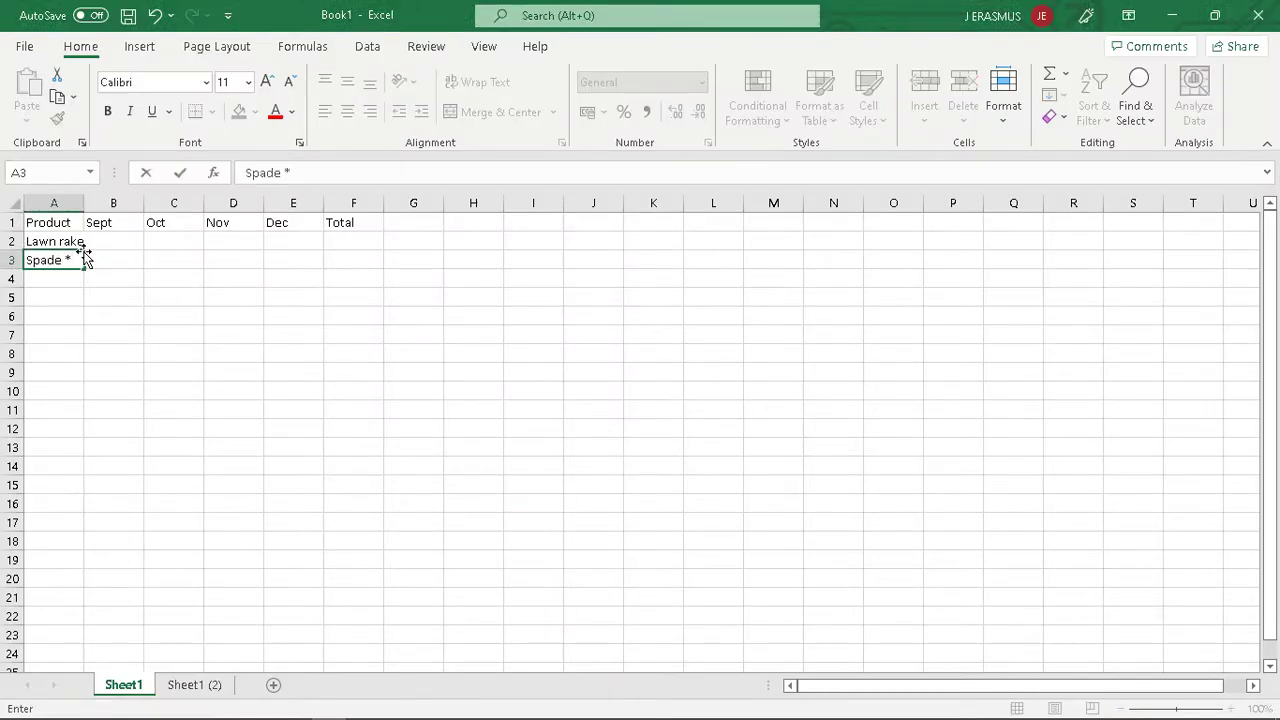
pyautogui.write('Large)')
pyautogui.press('Return')
pyautogui.press('Up')
pyautogui.press('Down')
pyautogui.press('Down')
pyautogui.press('Down')
pyautogui.press('Down')
pyautogui.press('Down')
pyautogui.press('Down')
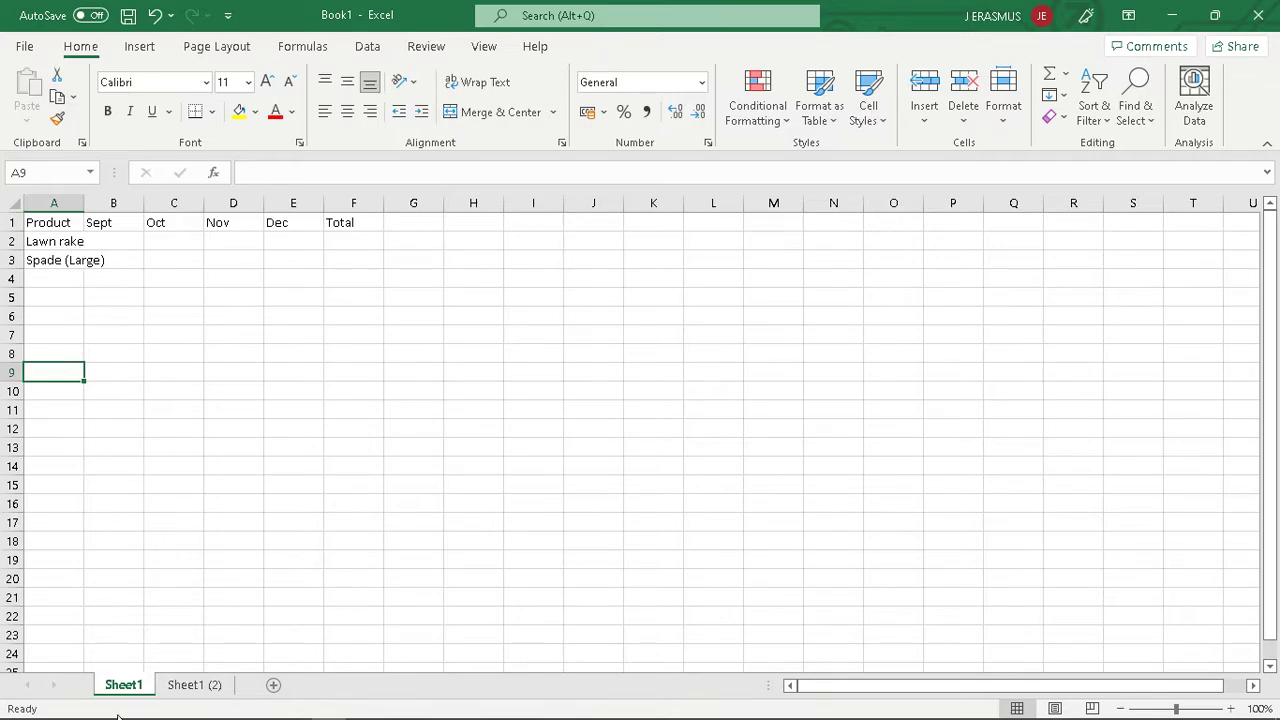
# - Go to the completed data on Sheet1 (2), compare it with the textbook table and autofit column A to the product names
pyautogui.click(183, 686)
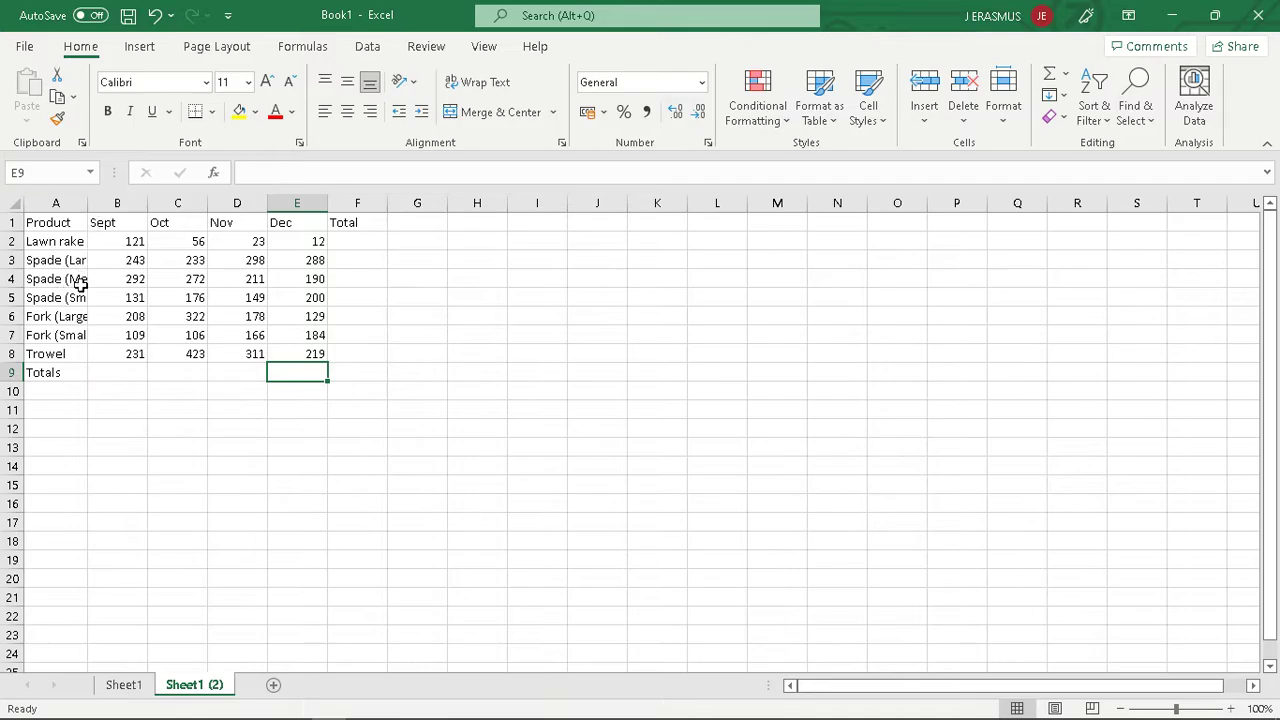
pyautogui.hotkey('alt', 'Tab')
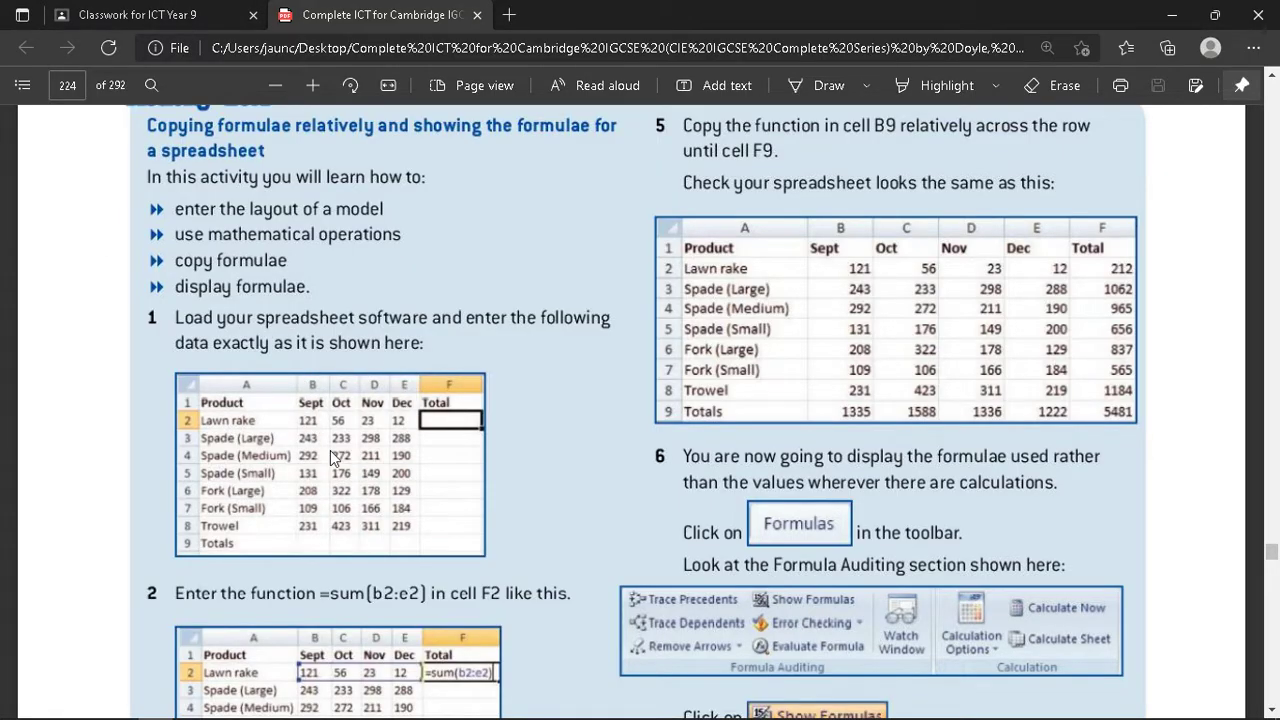
pyautogui.hotkey('alt', 'Tab')
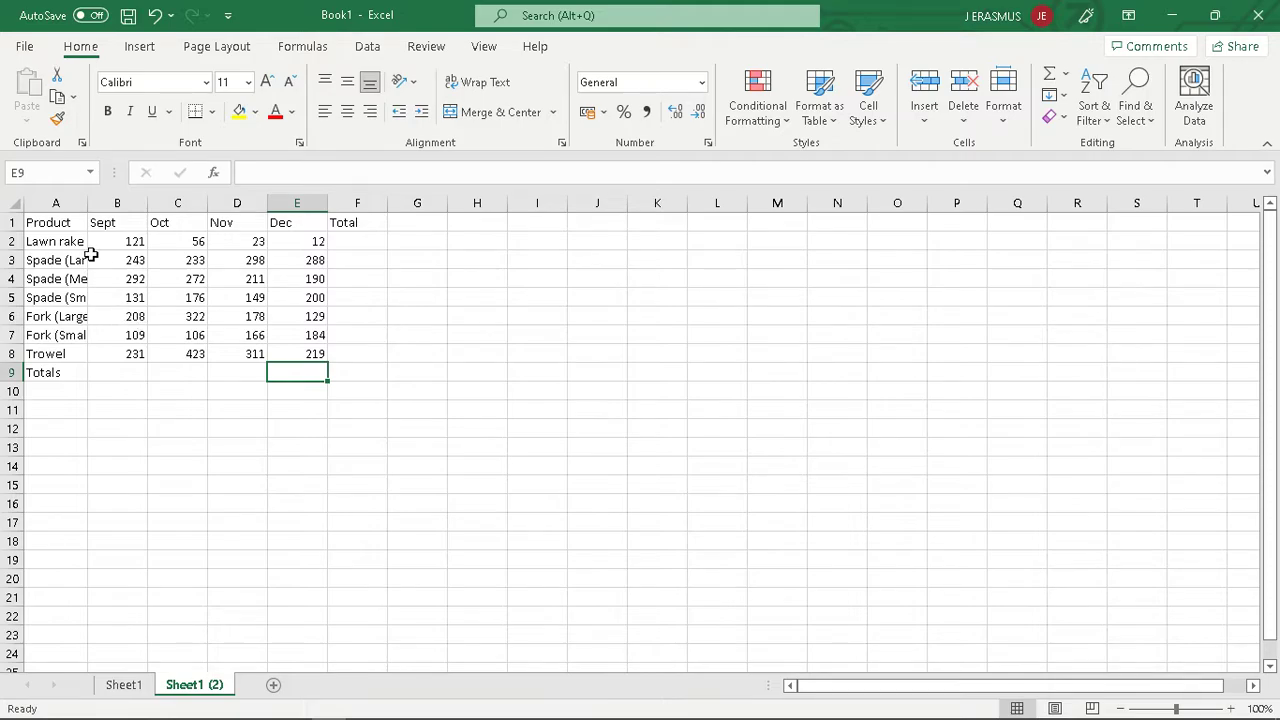
pyautogui.hotkey('alt', 'Tab')
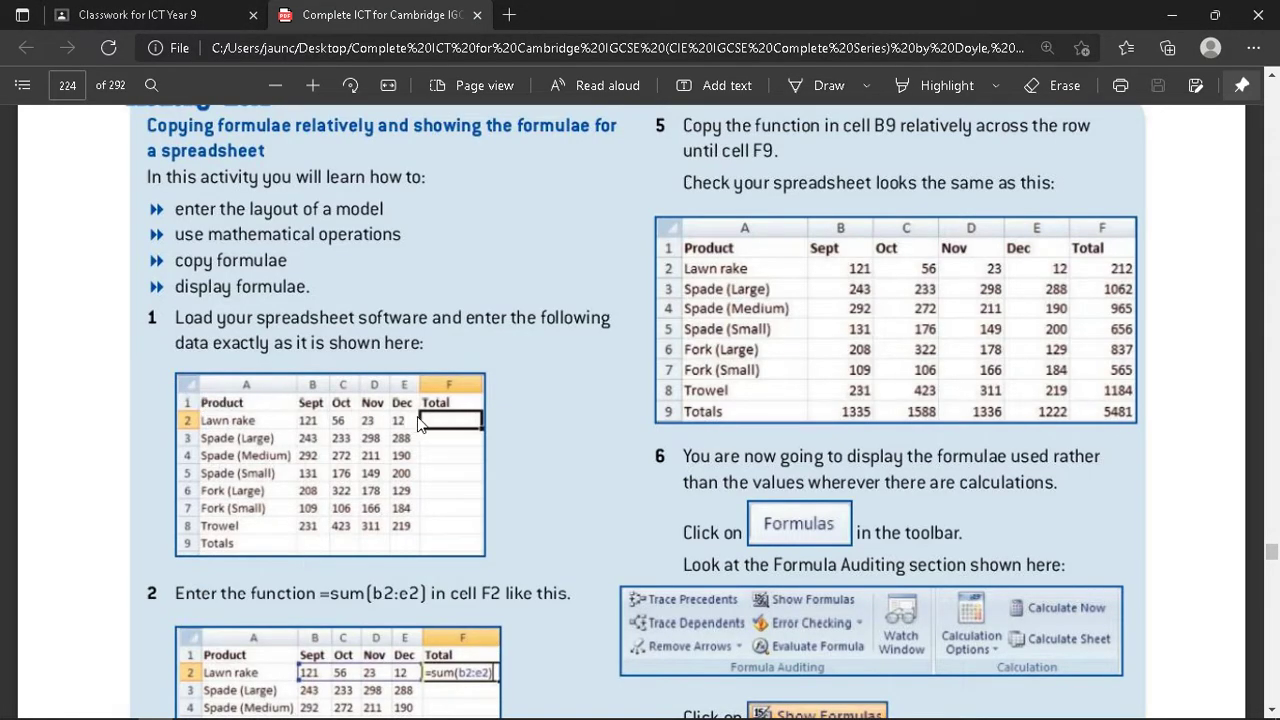
pyautogui.hotkey('alt', 'Tab')
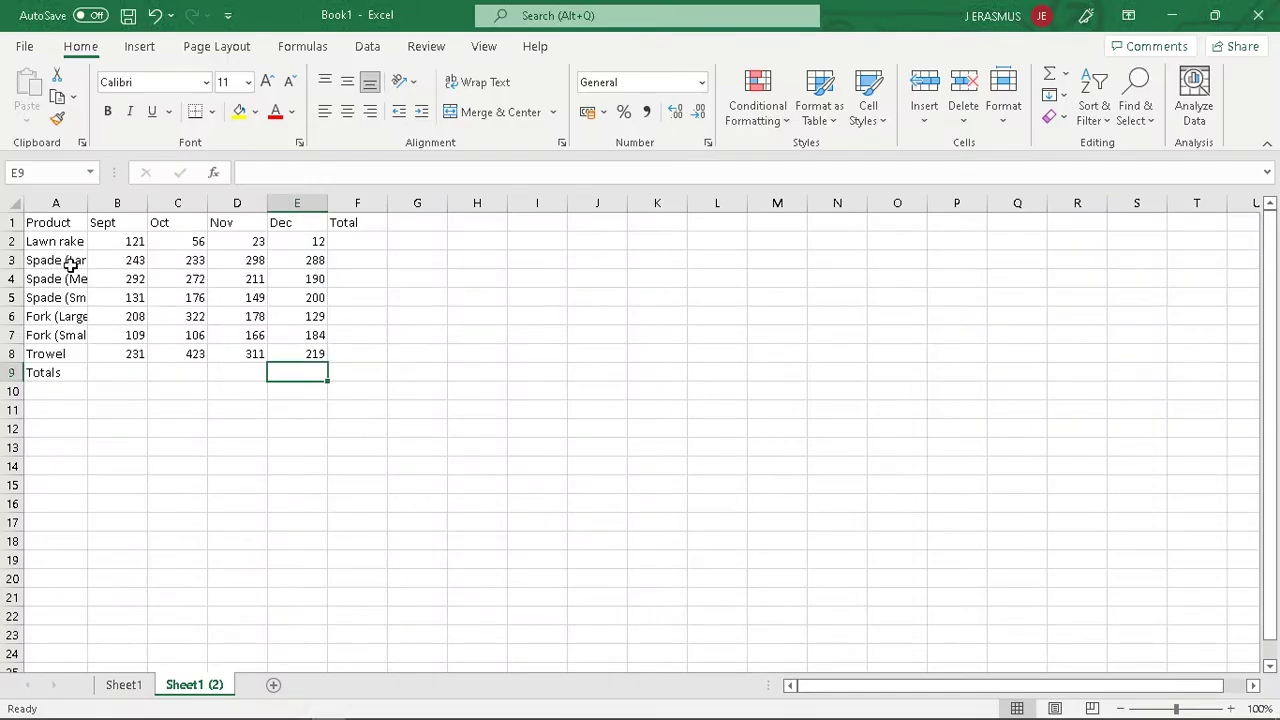
pyautogui.moveTo(86, 197)
pyautogui.mouseDown()
pyautogui.moveTo(48, 202)
pyautogui.moveTo(98, 217)
pyautogui.moveTo(98, 202)
pyautogui.moveTo(49, 203)
pyautogui.moveTo(254, 209)
pyautogui.moveTo(101, 228)
pyautogui.moveTo(89, 217)
pyautogui.mouseUp()
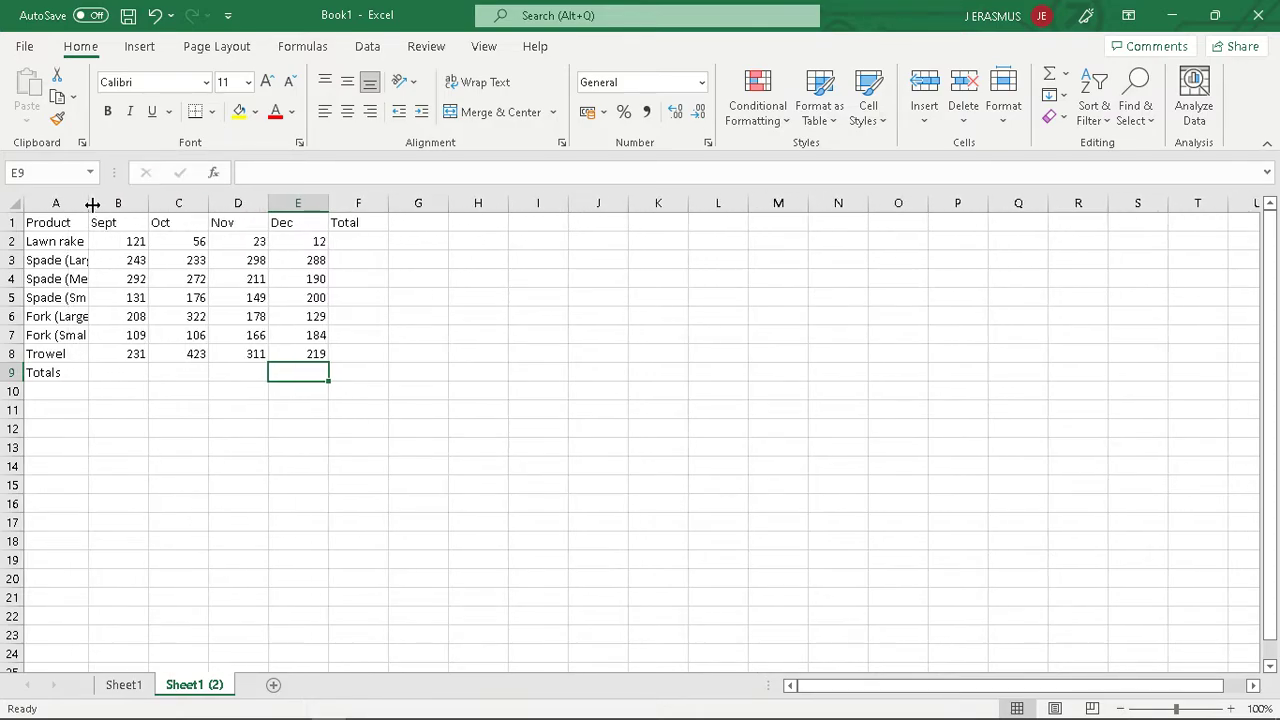
pyautogui.doubleClick(92, 204)
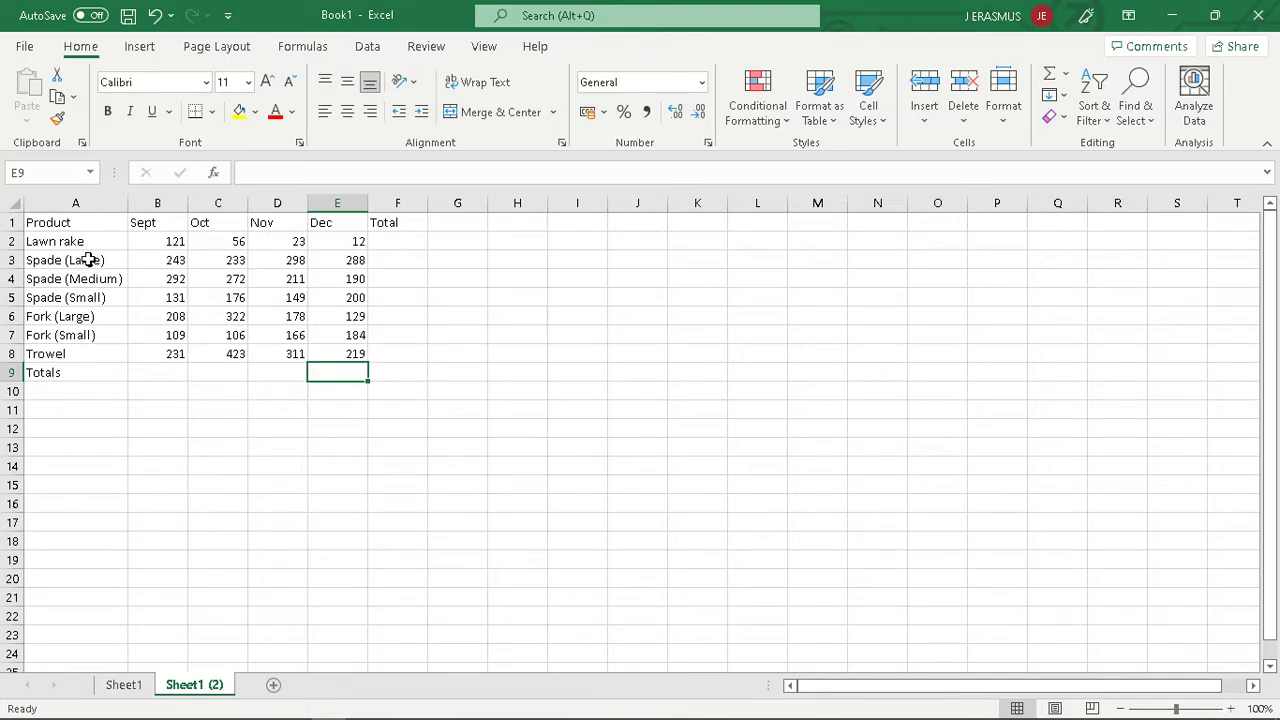
# - Make the heading row from Product to Total, cells A1 to F1, bold
pyautogui.click(45, 220)
pyautogui.moveTo(45, 220); pyautogui.dragTo(383, 221)
pyautogui.click(107, 111)
# - Check the textbook layout and narrow the Sept, Oct, Nov and Dec columns to fit their contents
pyautogui.hotkey('alt', 'Tab')
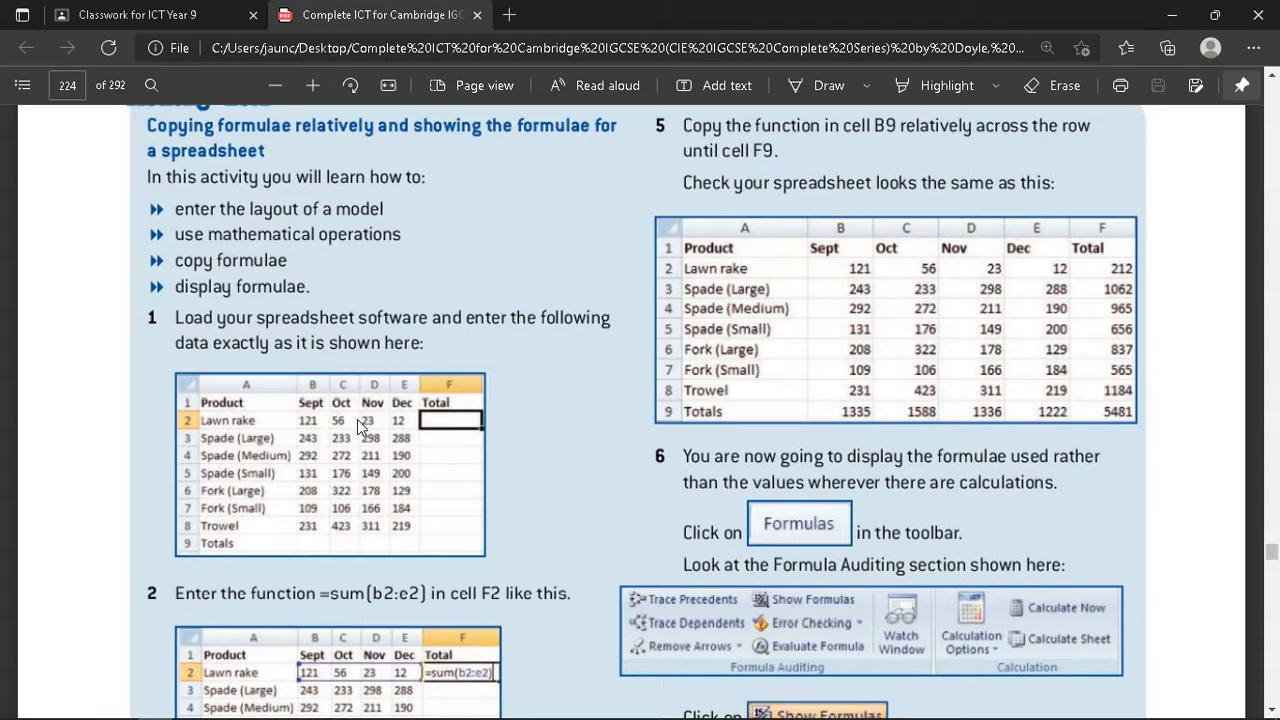
pyautogui.hotkey('alt', 'Tab')
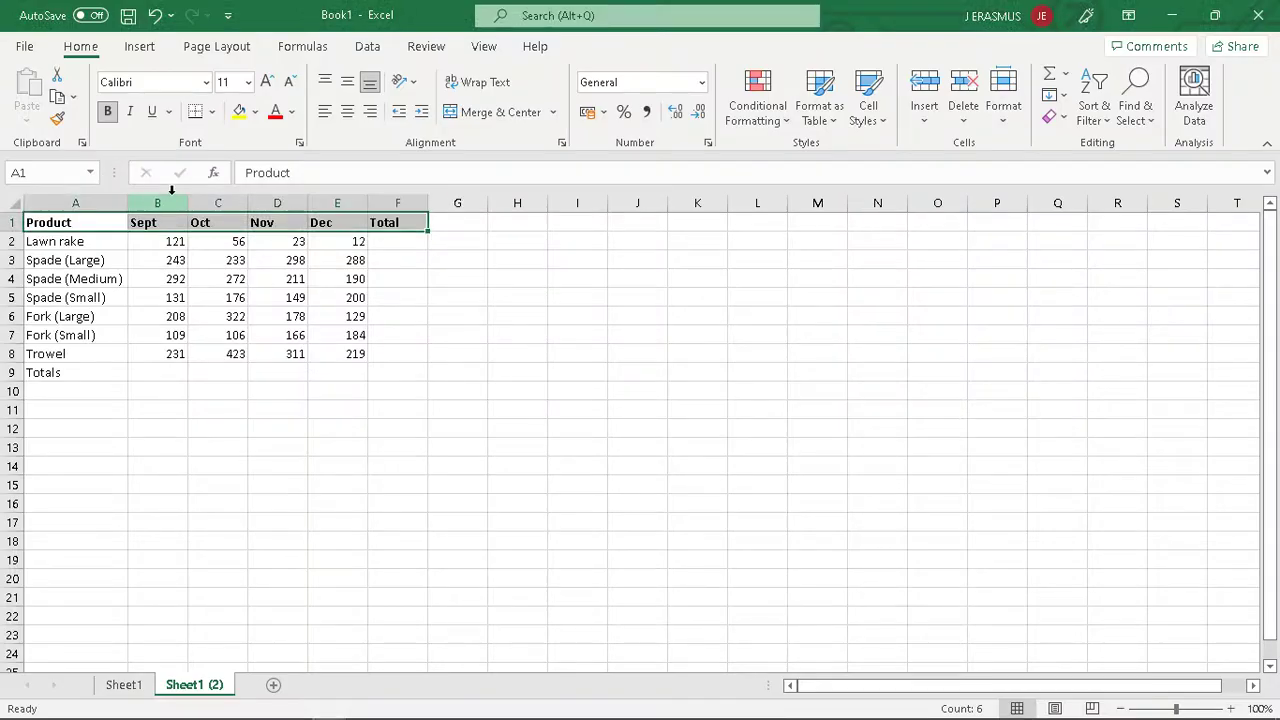
pyautogui.moveTo(186, 197); pyautogui.dragTo(159, 197)
pyautogui.doubleClick(219, 197)
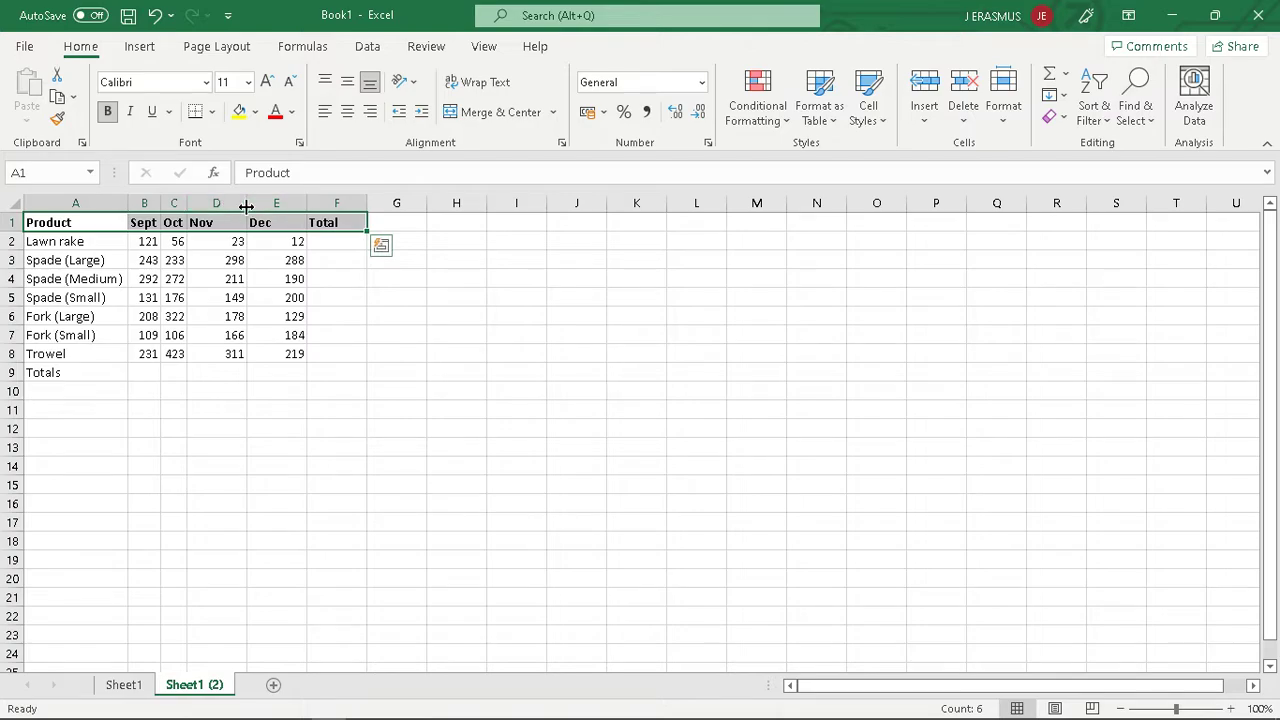
pyautogui.doubleClick(246, 203)
pyautogui.doubleClick(276, 201)
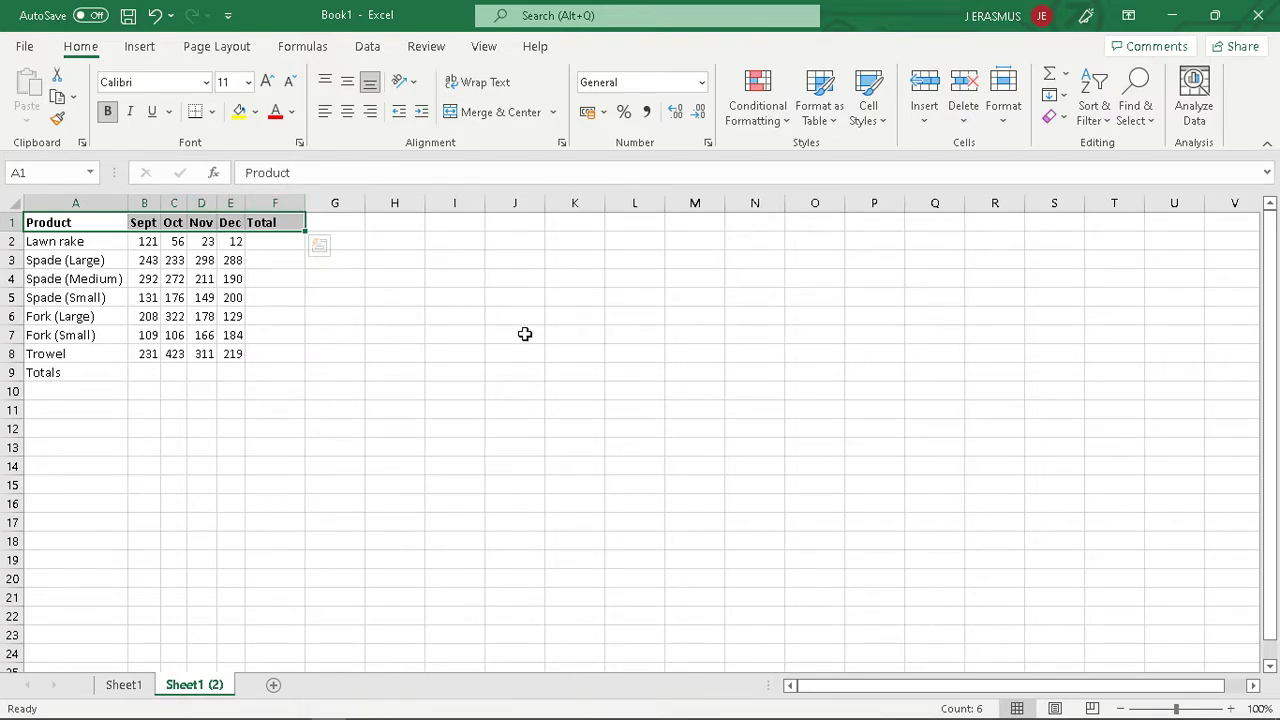
# - Review the activity instructions in the textbook and create a blank document in Word
pyautogui.hotkey('alt', 'Tab')
pyautogui.hotkey('alt', 'Tab')
pyautogui.hotkey('alt', 'Tab')
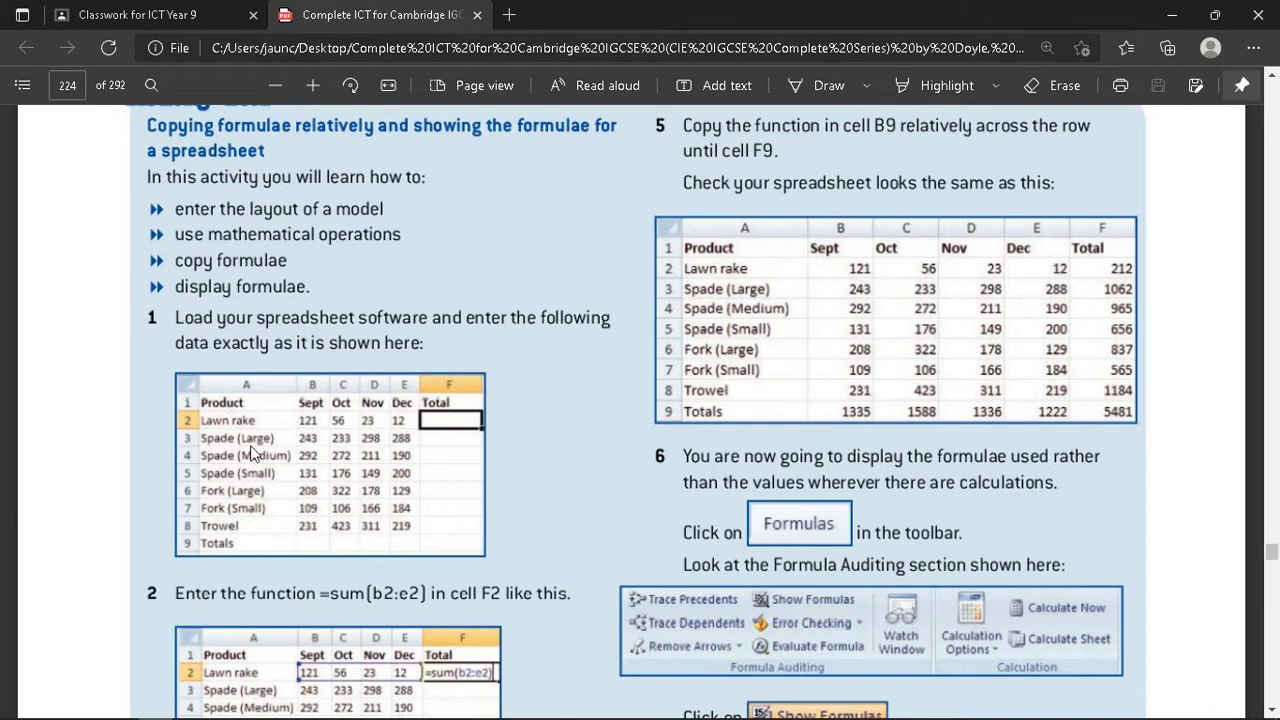
pyautogui.scroll(-2, 492, 446)
pyautogui.scroll(2, 465, 401)
pyautogui.hotkey('alt', 'Tab')
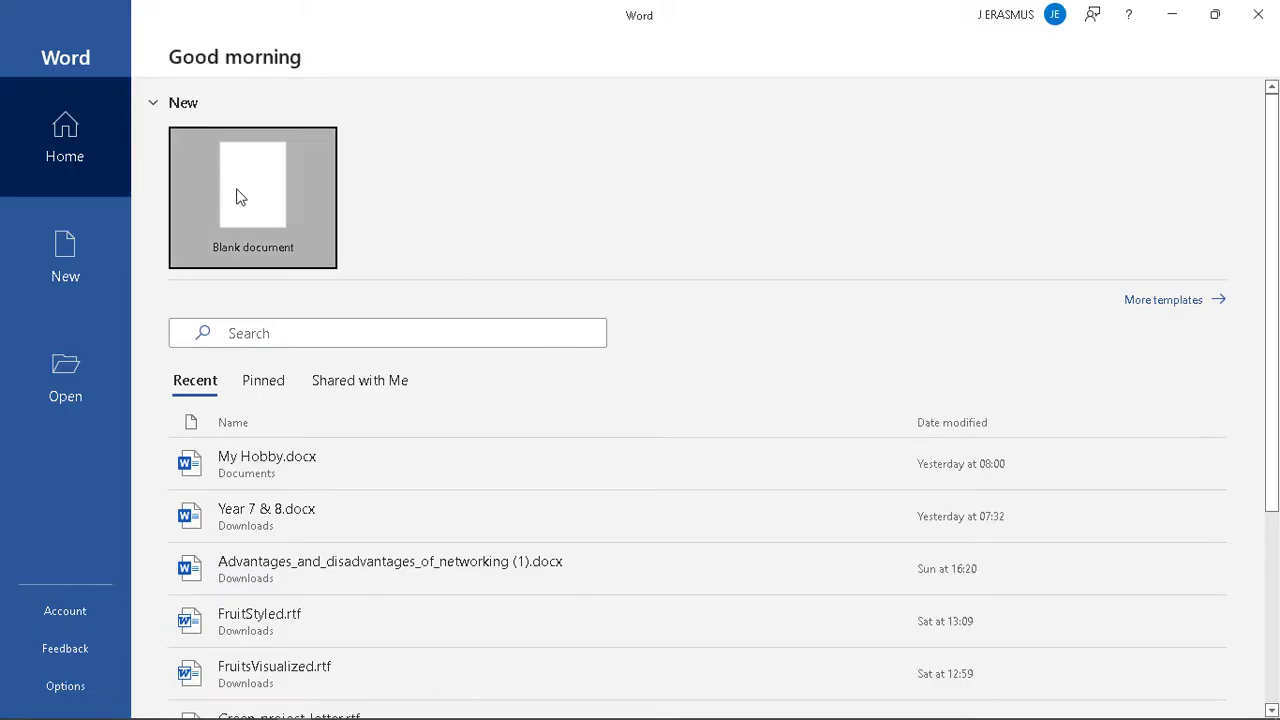
pyautogui.click(235, 195)
# - In the blank Word document, enter 1. as plain text without automatic list numbering and start a new line below it
pyautogui.hotkey('alt', 'Tab')
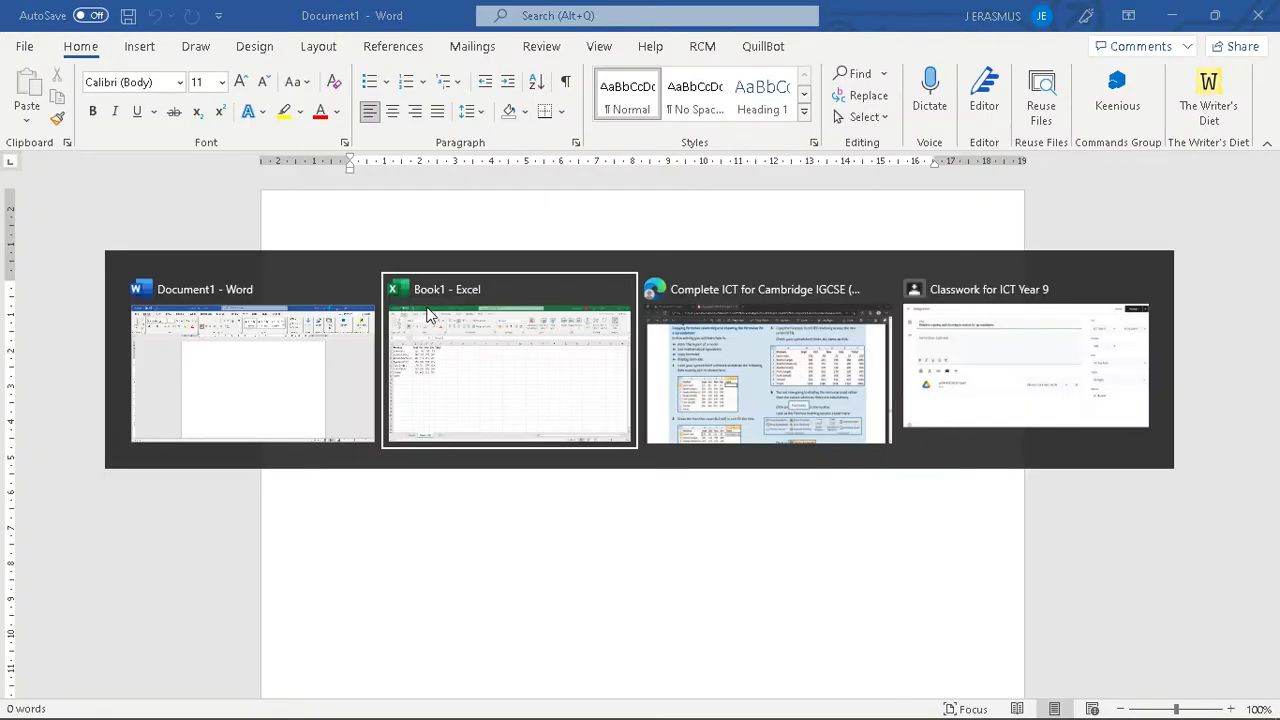
pyautogui.hotkey('alt', 'Tab')
pyautogui.hotkey('alt', 'Tab')
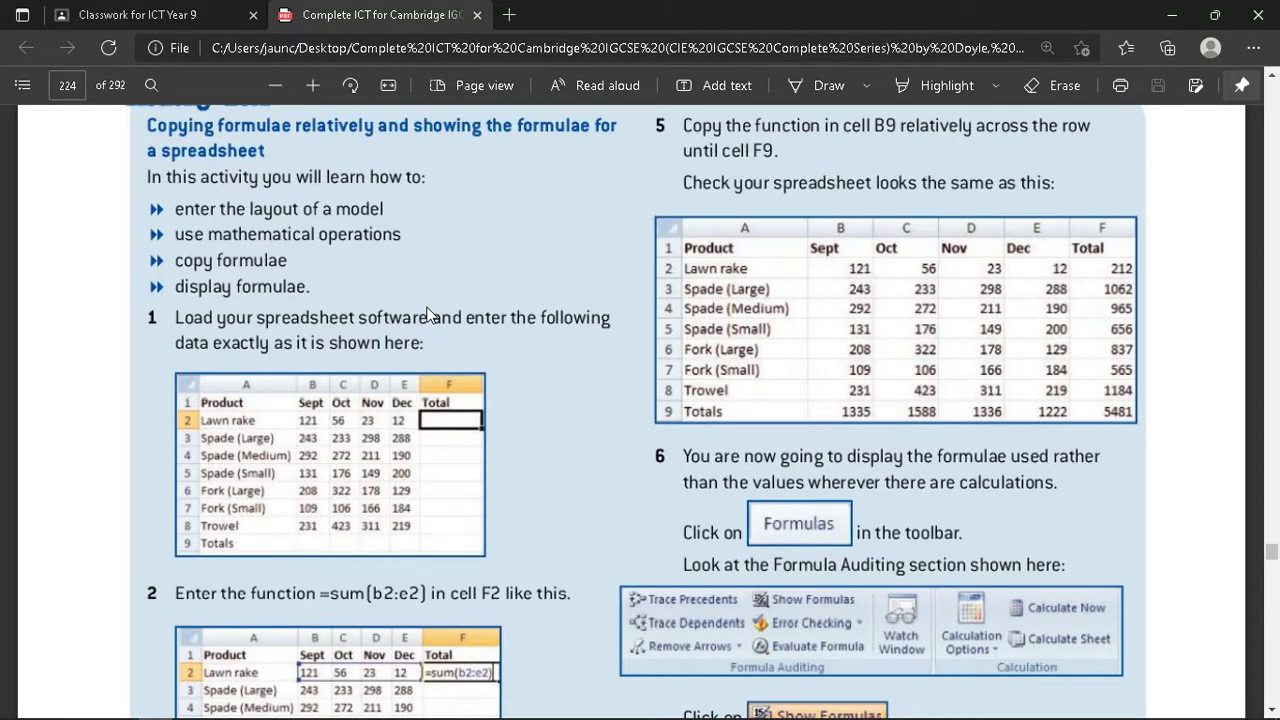
pyautogui.hotkey('alt', 'Tab')
pyautogui.hotkey('alt', 'Tab')
pyautogui.hotkey('alt', 'Tab')
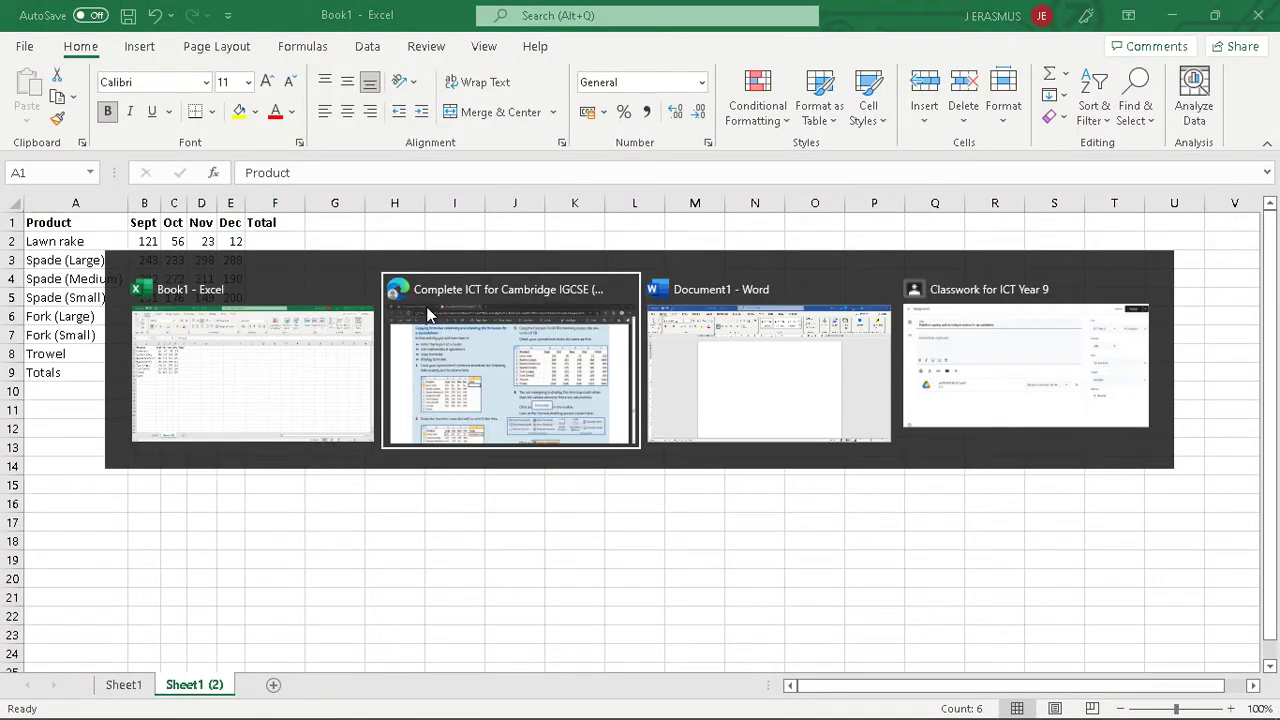
pyautogui.write('1')
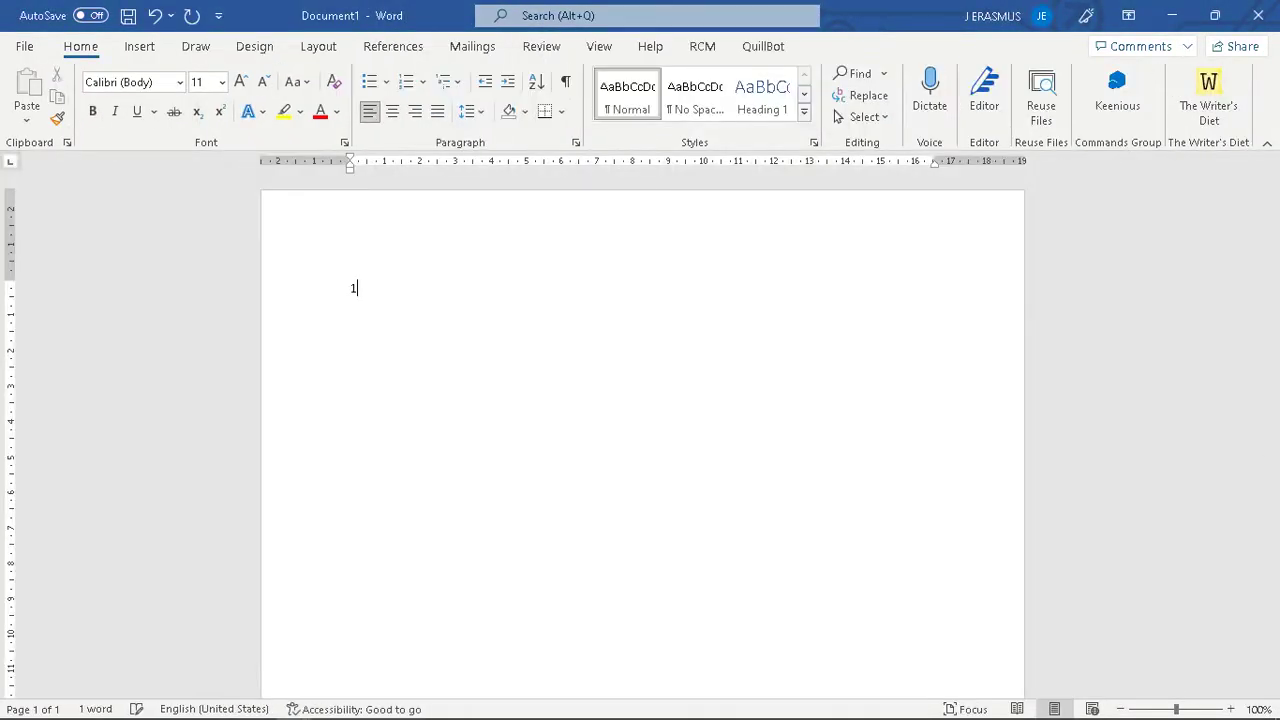
pyautogui.write('.')
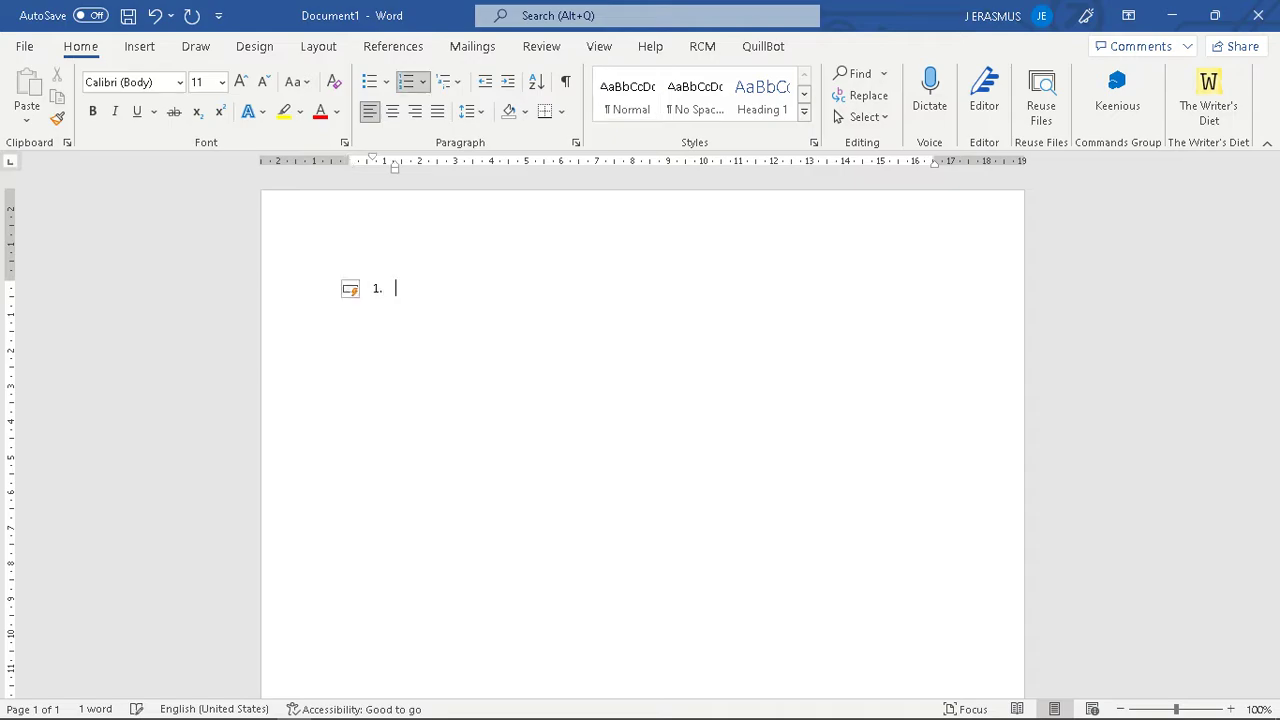
pyautogui.press('BackSpace')
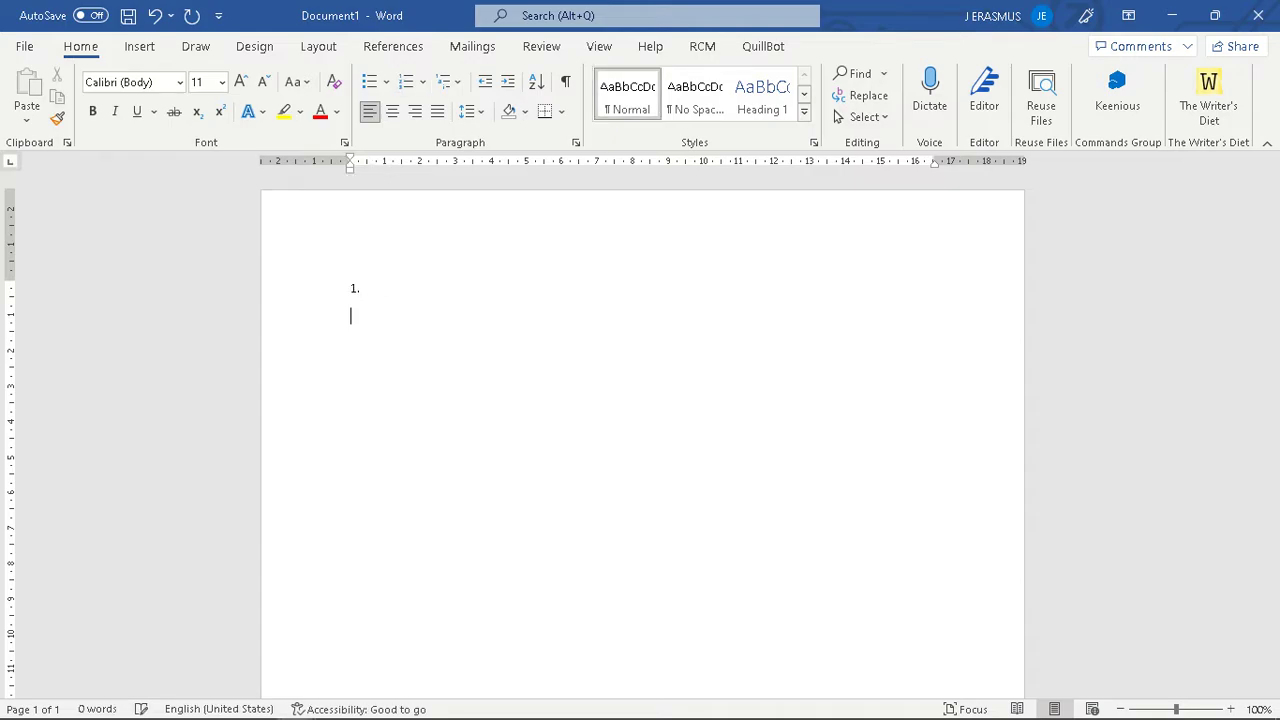
# - Switch back to the Excel workbook and select the empty cell H10 to clear the heading selection
pyautogui.hotkey('alt', 'Tab')
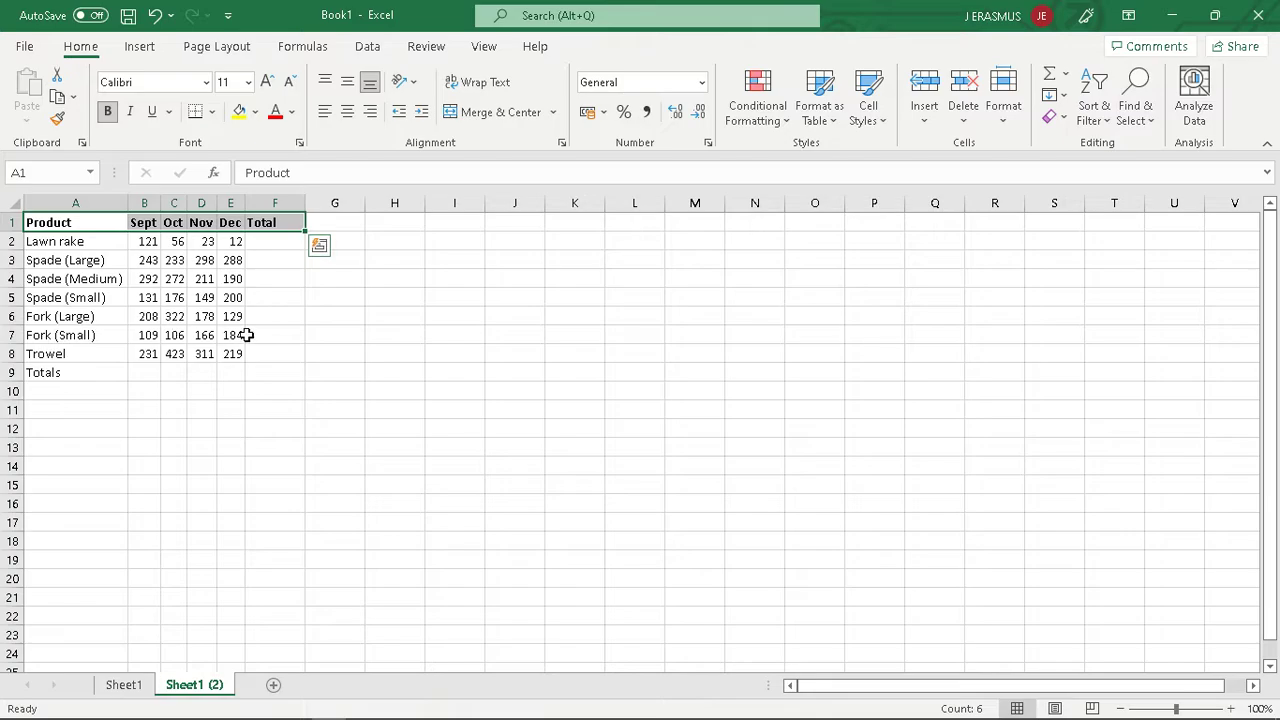
pyautogui.click(350, 390)
pyautogui.click(498, 388)
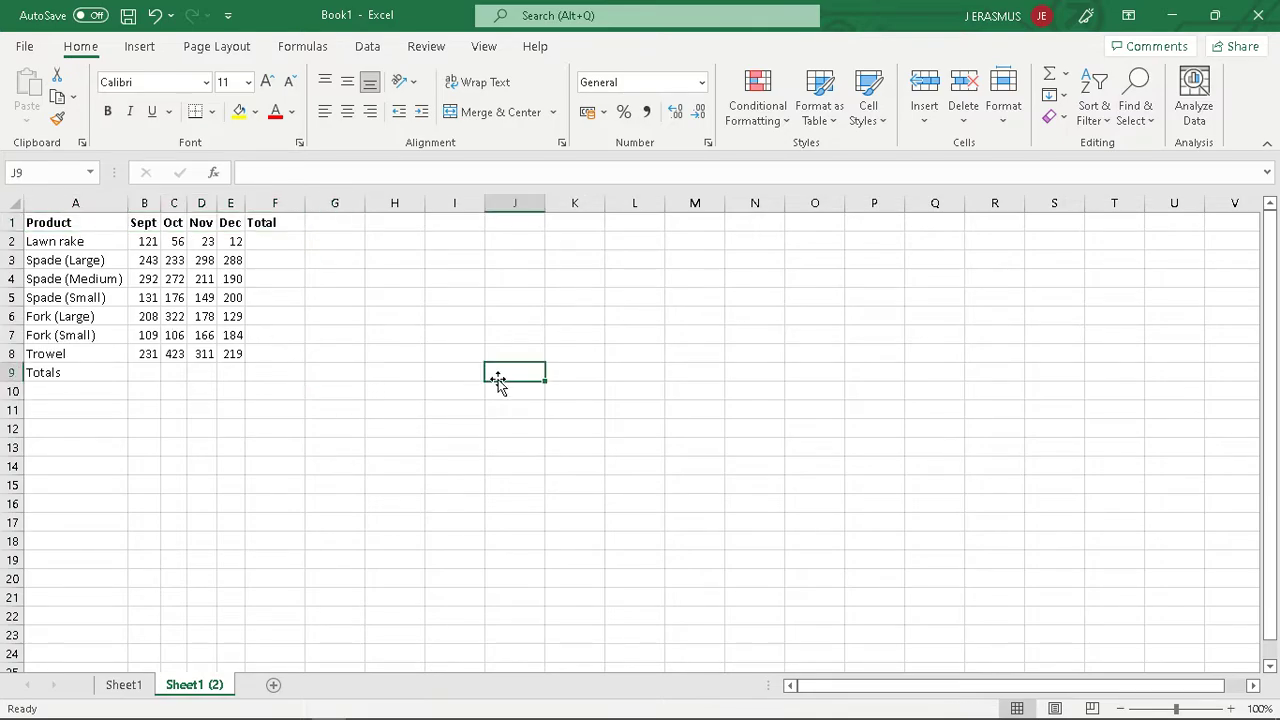
pyautogui.click(370, 397)
# - Search Windows for the On-Screen Keyboard, open it to view the key layout, and minimize it
pyautogui.click(46, 707)
pyautogui.write('key')
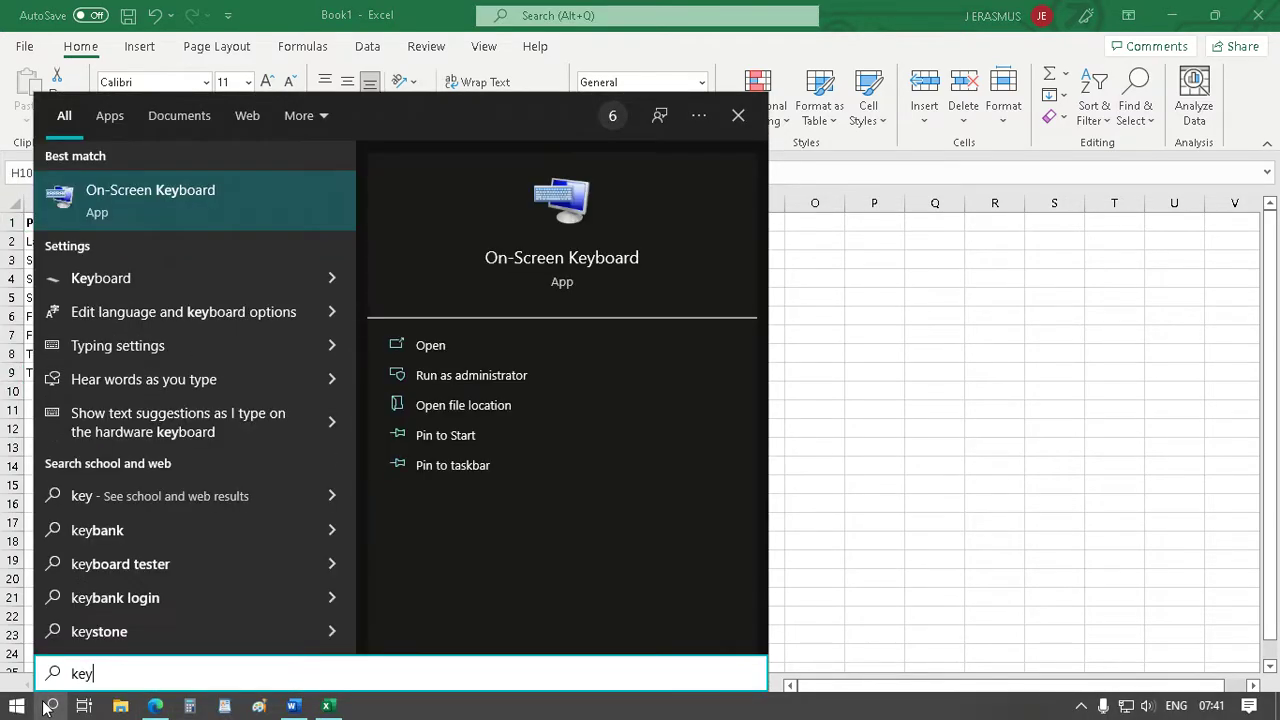
pyautogui.press('Return')
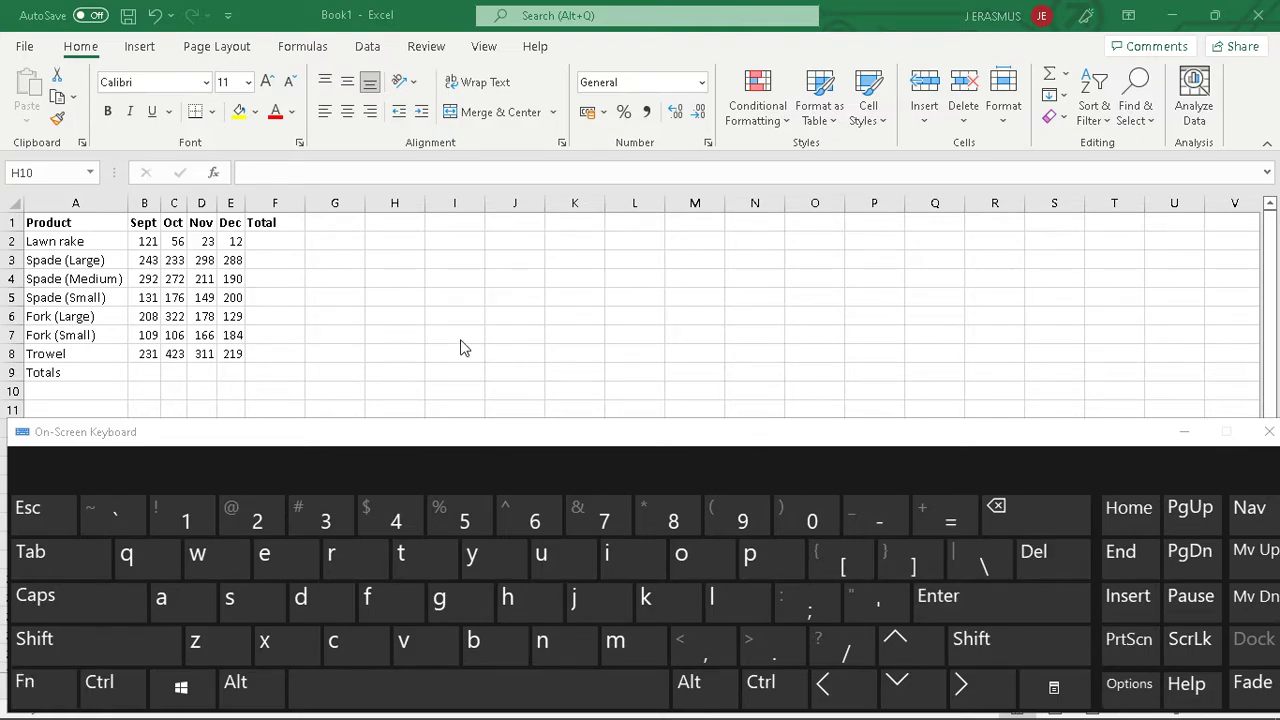
pyautogui.click(364, 345)
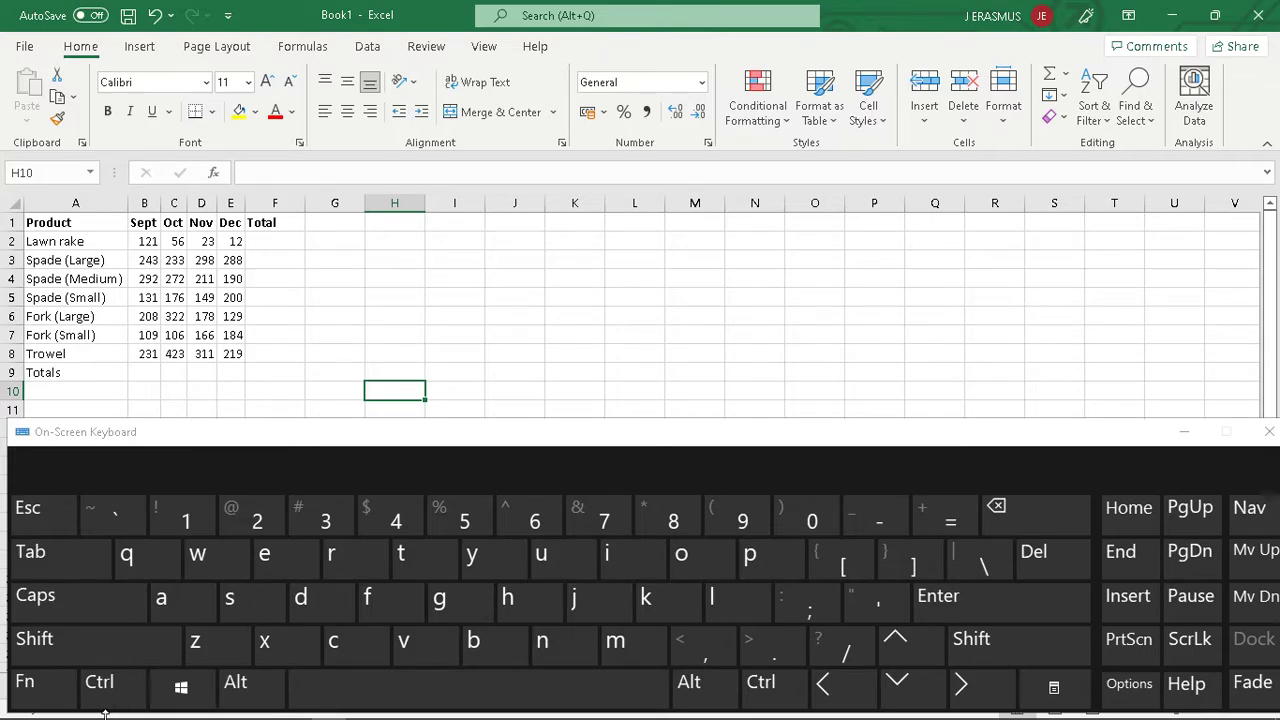
pyautogui.click(1184, 431)
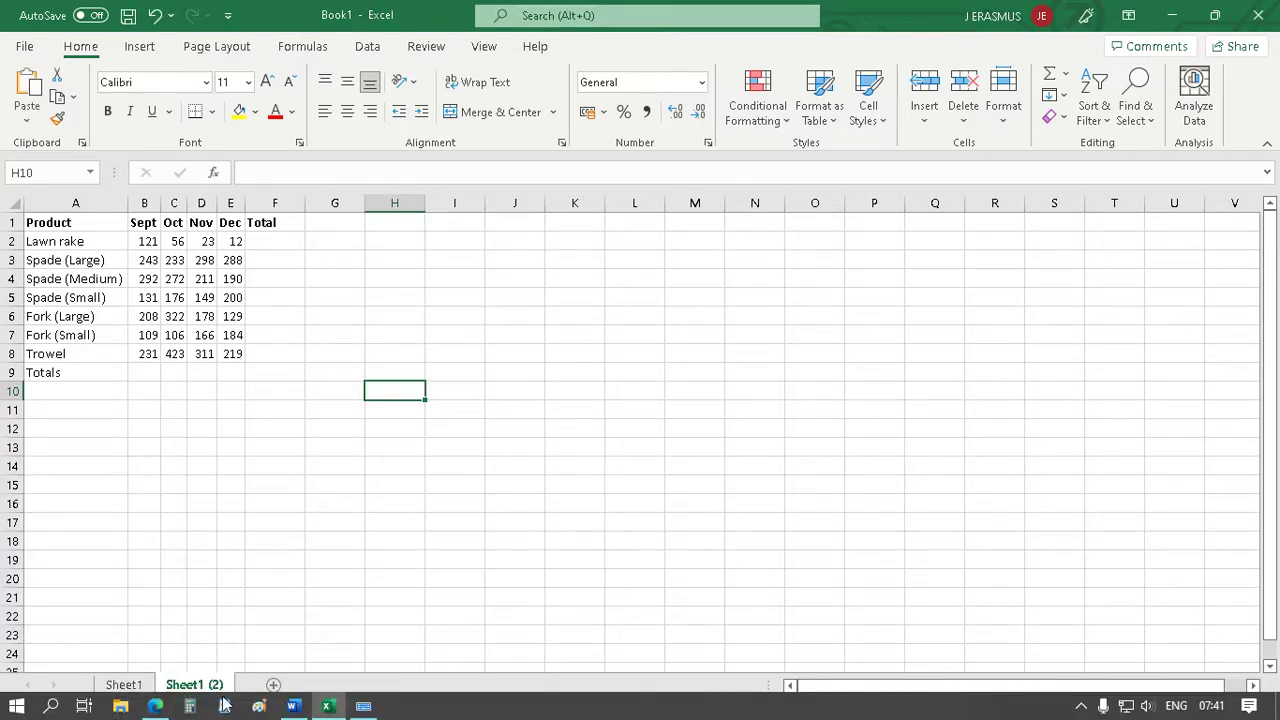
# - Switch to the Word document, paste the captured Excel screenshot below 1. and undo the paste
pyautogui.click(293, 706)
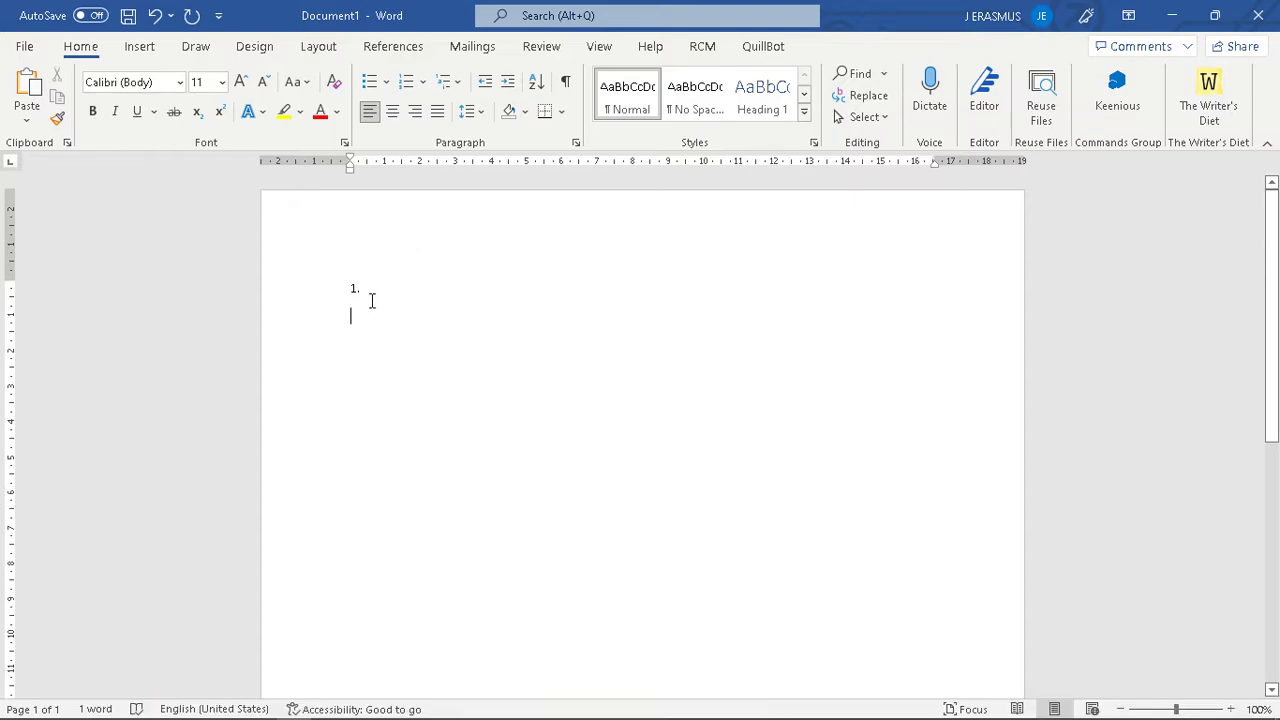
pyautogui.click(29, 84)
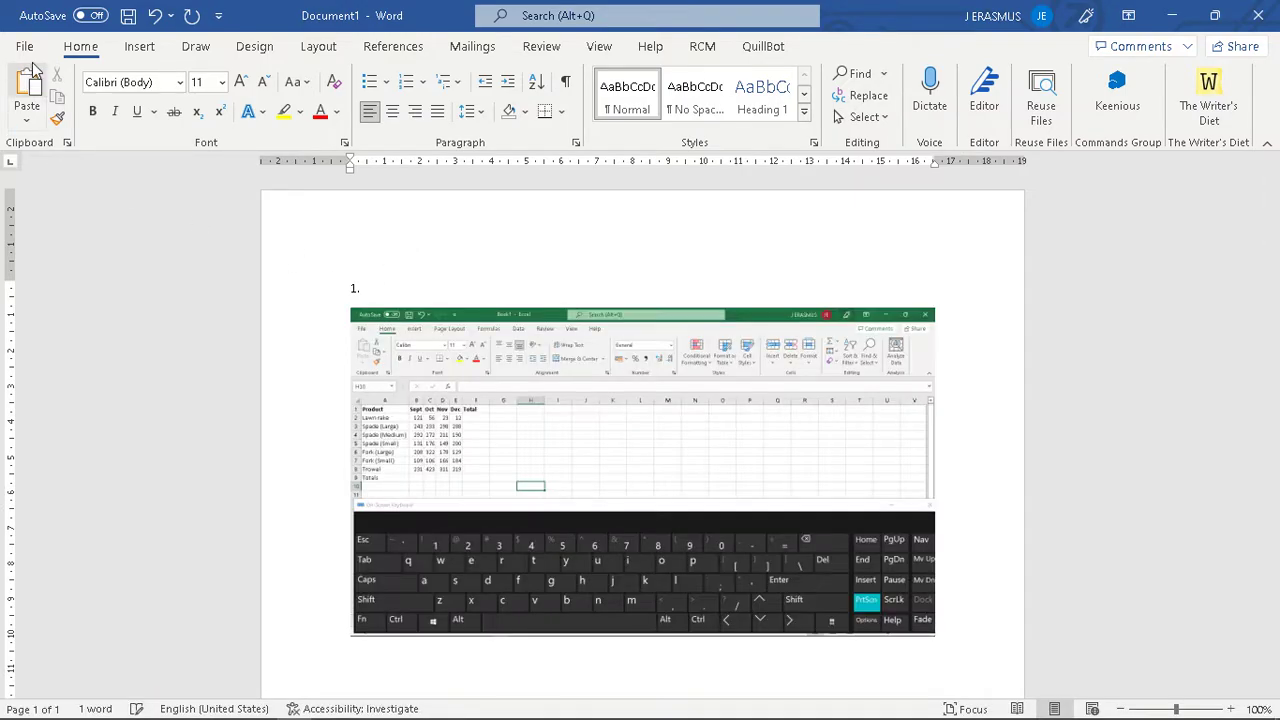
pyautogui.click(154, 15)
pyautogui.moveTo(500, 688)
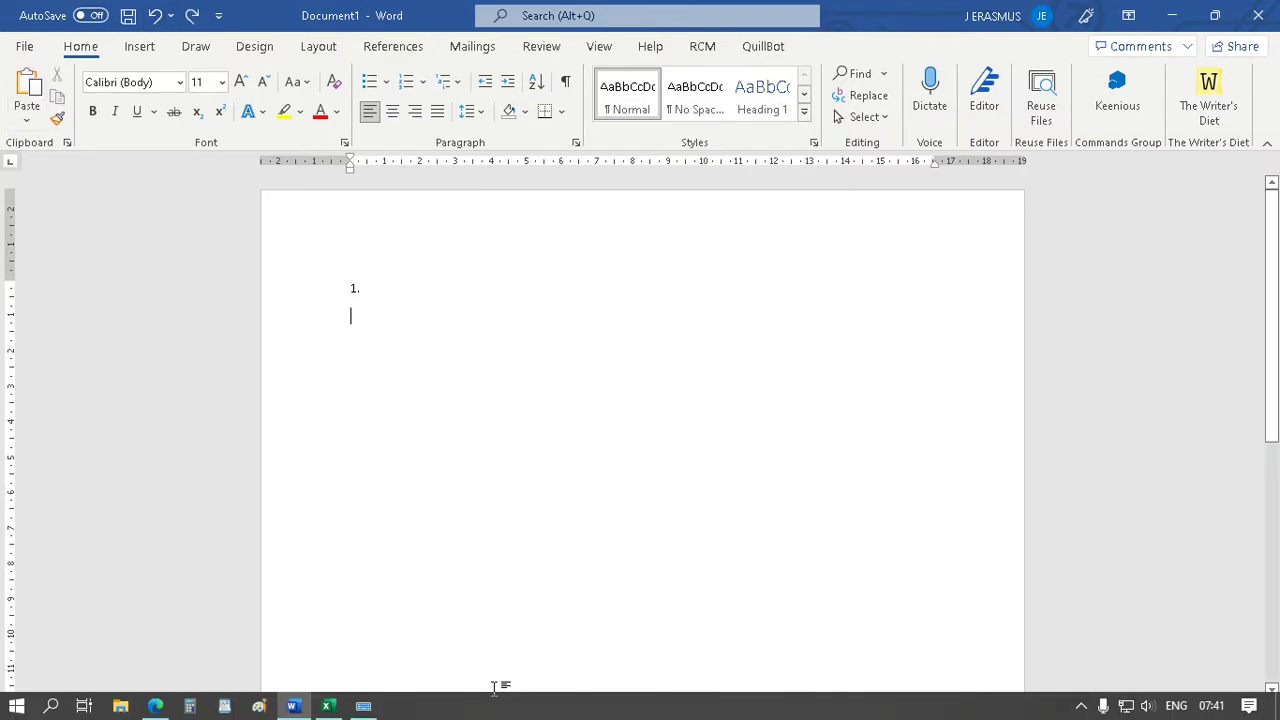
pyautogui.click(363, 706)
pyautogui.click(113, 684)
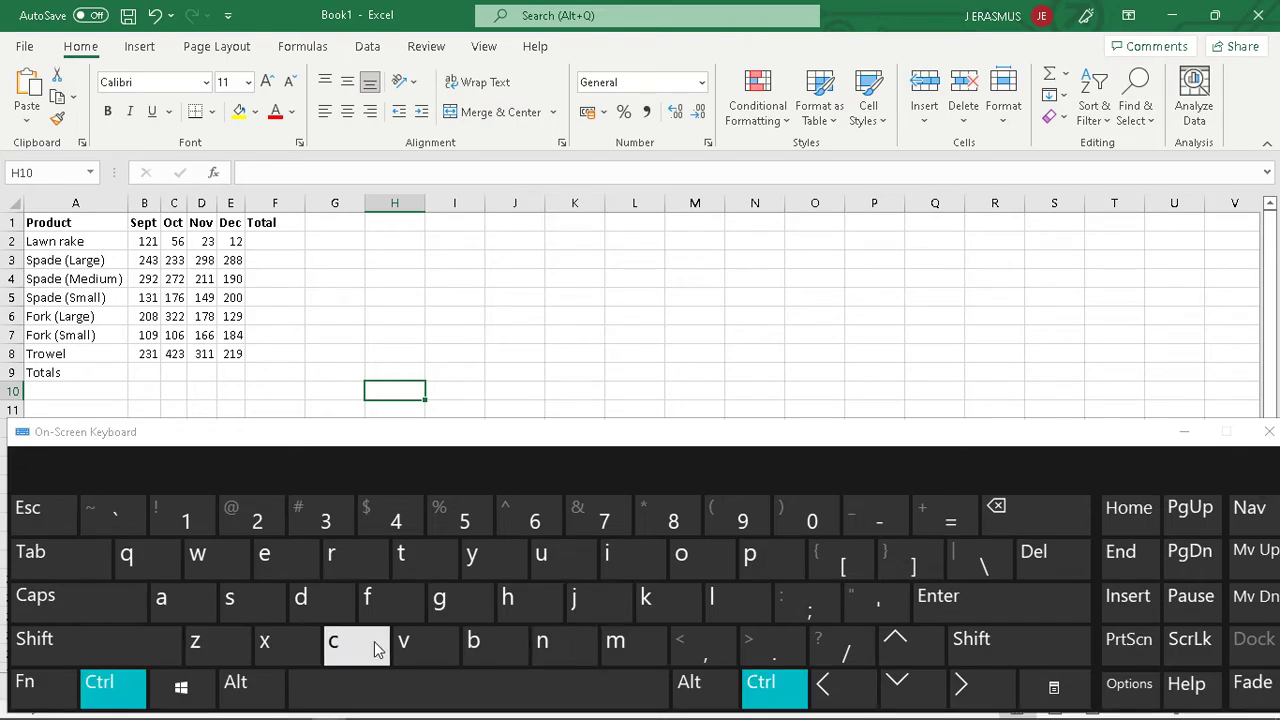
pyautogui.click(404, 645)
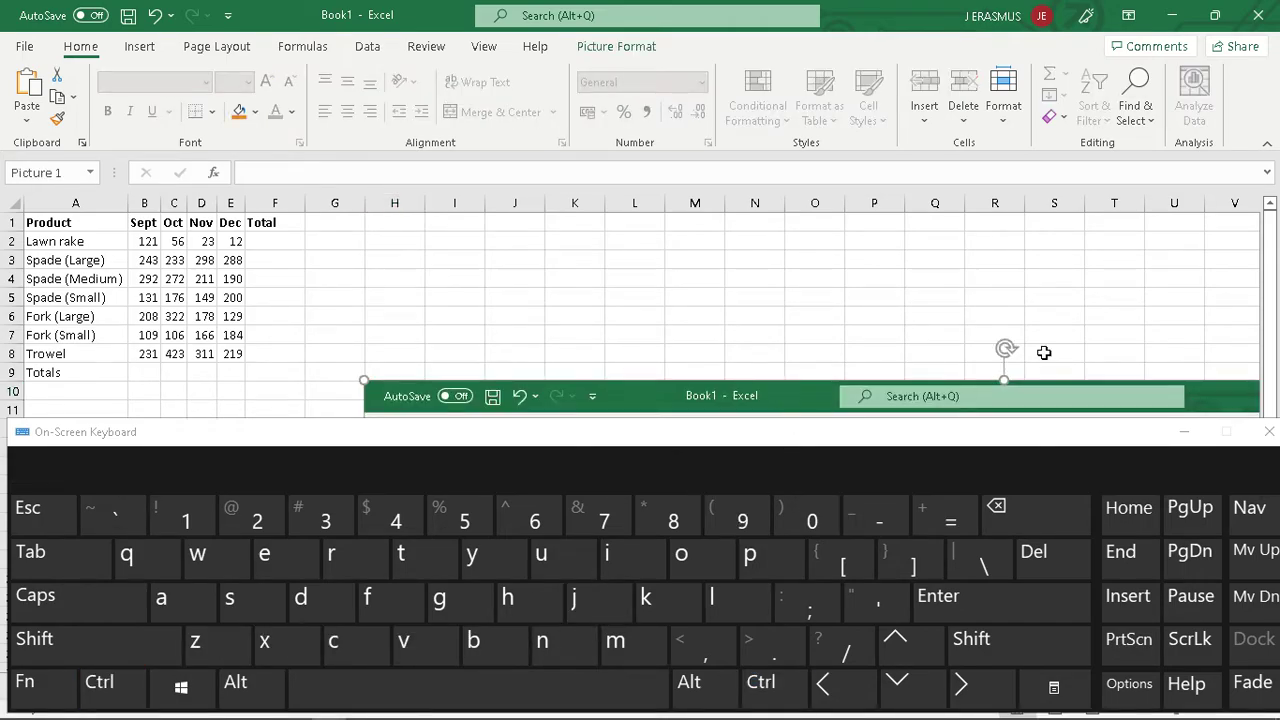
pyautogui.press('Delete')
# - Switch to Word, paste the Excel screenshot below 1. and minimize the On-Screen Keyboard
pyautogui.hotkey('alt', 'Tab')
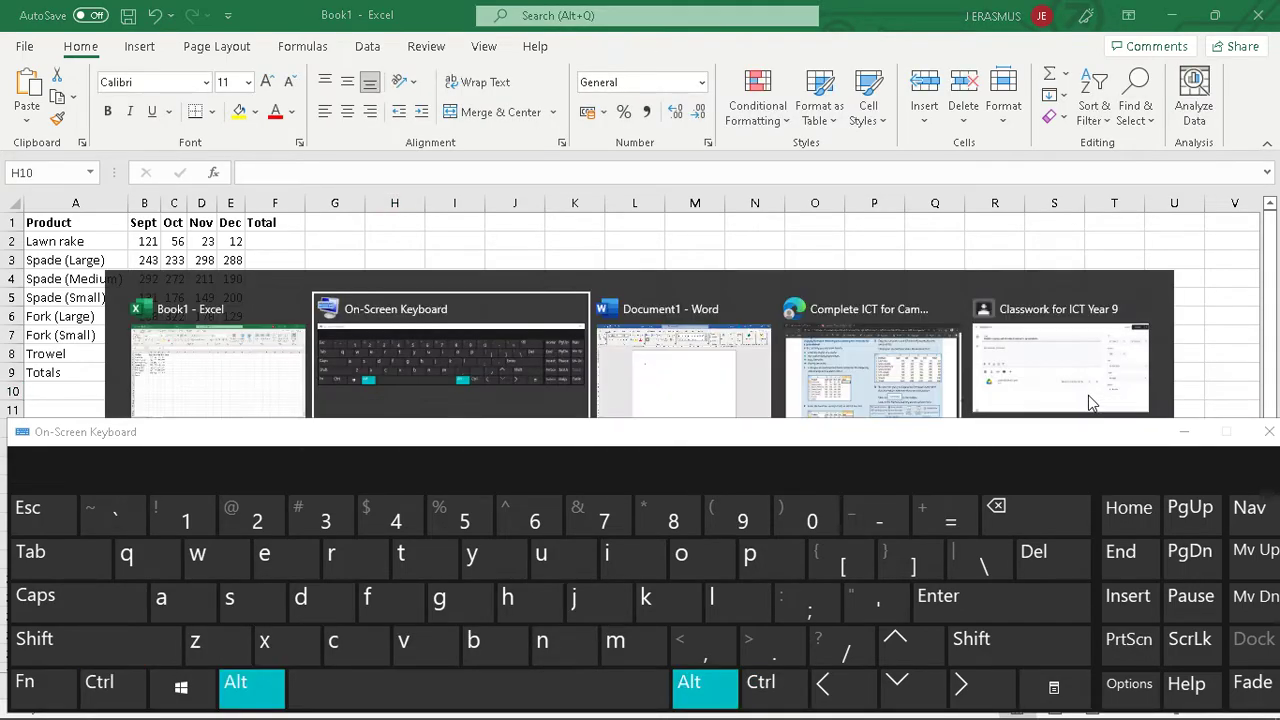
pyautogui.click(745, 366)
pyautogui.click(109, 690)
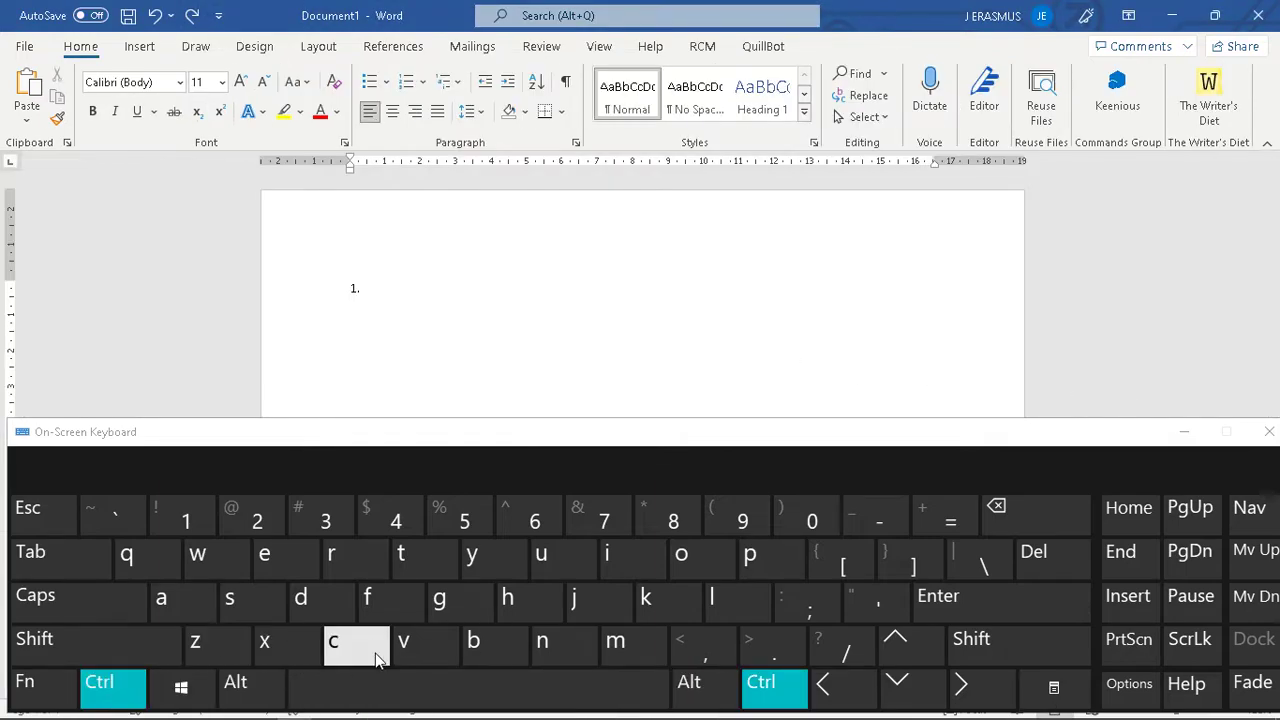
pyautogui.click(412, 655)
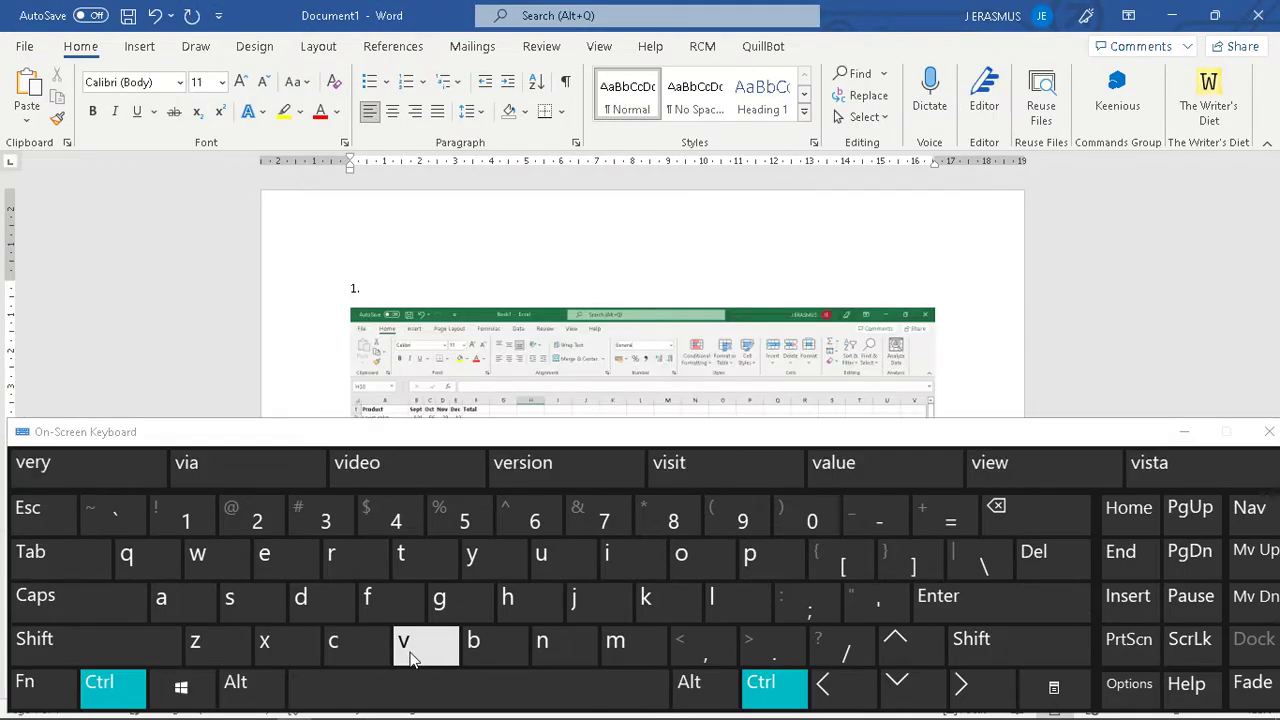
pyautogui.click(1184, 431)
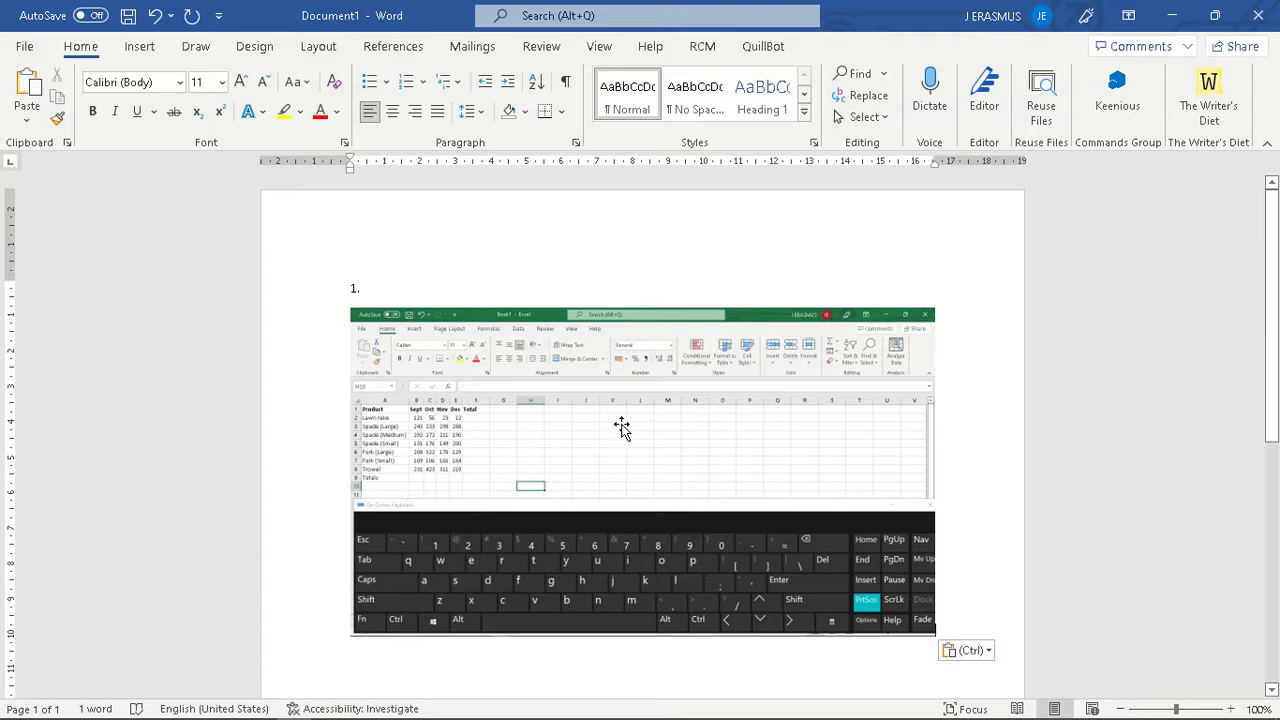
# - Crop the pasted screenshot to the sales table, keeping only columns A to F and rows 1 to 9 with their headings
pyautogui.click(617, 429)
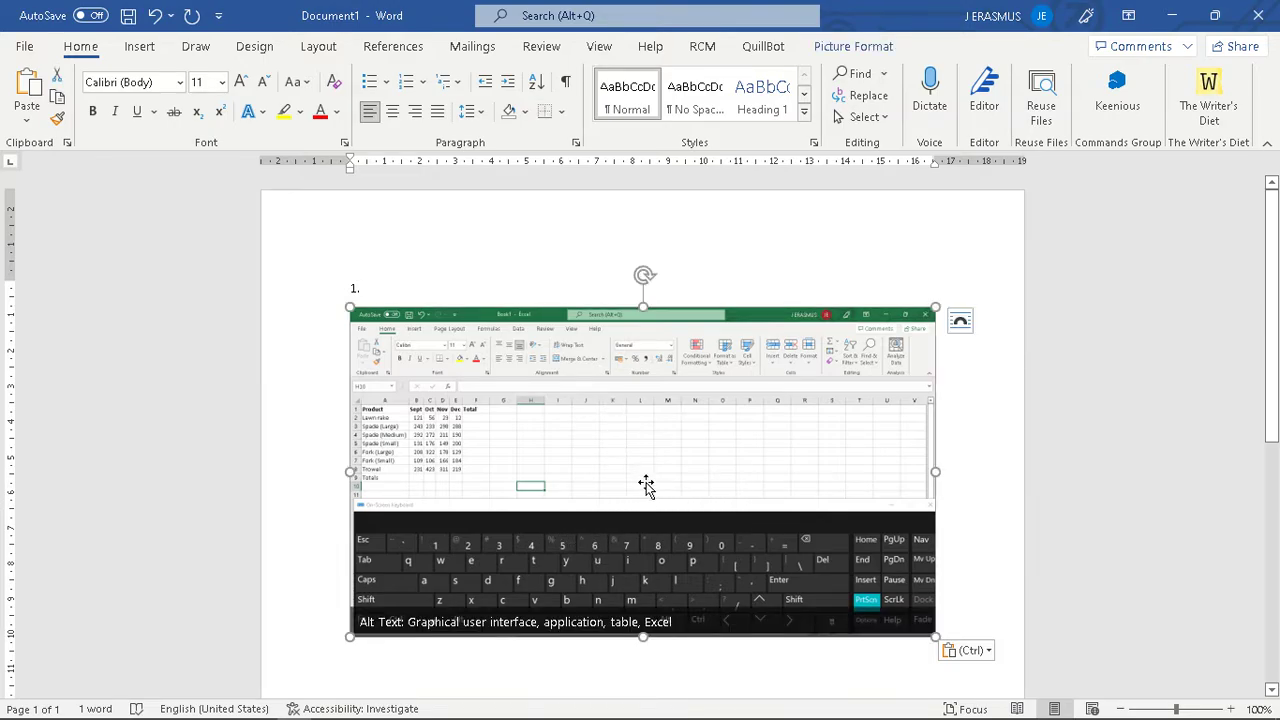
pyautogui.rightClick(566, 450)
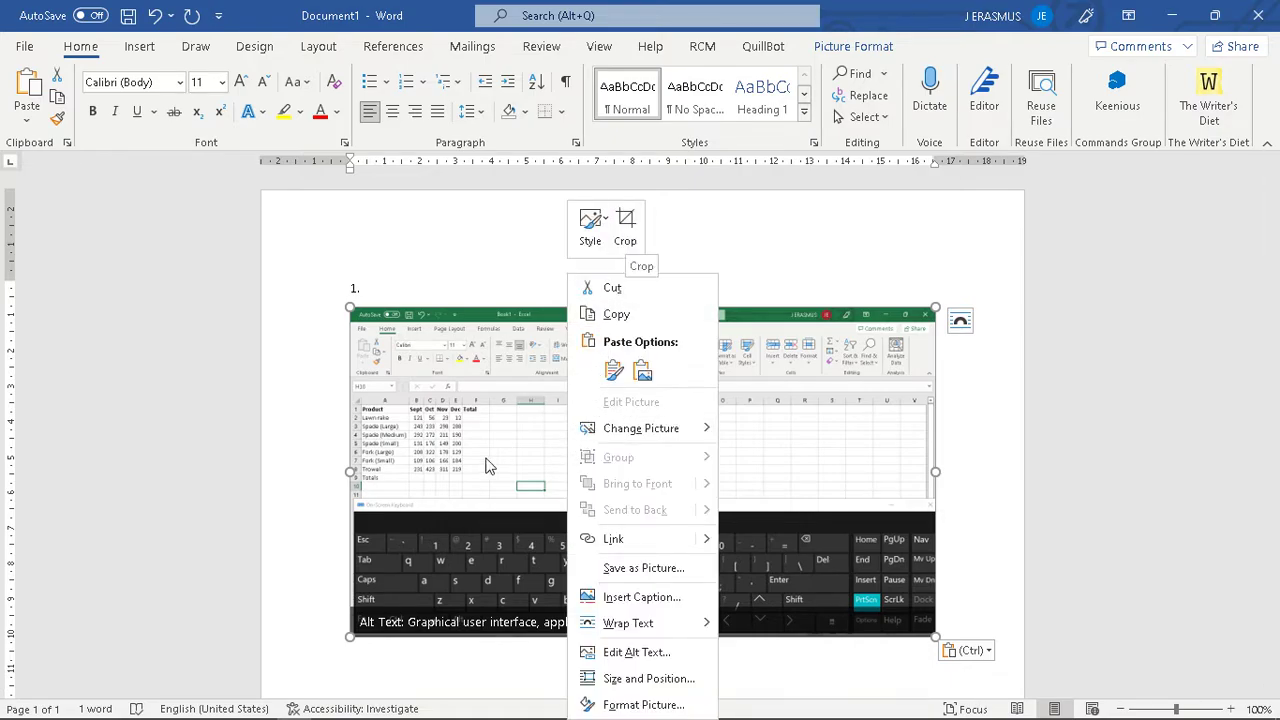
pyautogui.click(500, 423)
pyautogui.click(853, 46)
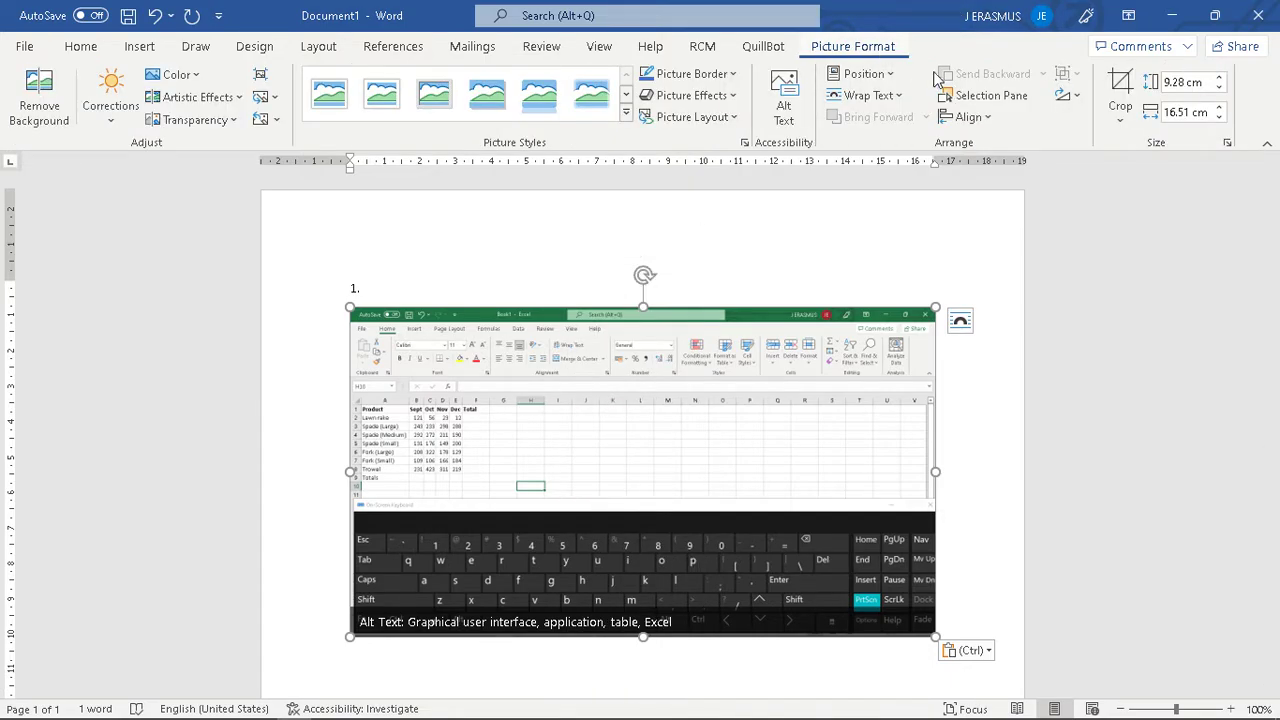
pyautogui.click(1120, 90)
pyautogui.moveTo(926, 626); pyautogui.dragTo(491, 481)
pyautogui.moveTo(353, 311); pyautogui.dragTo(346, 392)
pyautogui.click(980, 347)
# - Enlarge the cropped table picture under 1. proportionally to just over half the text width and deselect it
pyautogui.click(466, 398)
pyautogui.moveTo(491, 402); pyautogui.dragTo(705, 511)
pyautogui.click(776, 512)
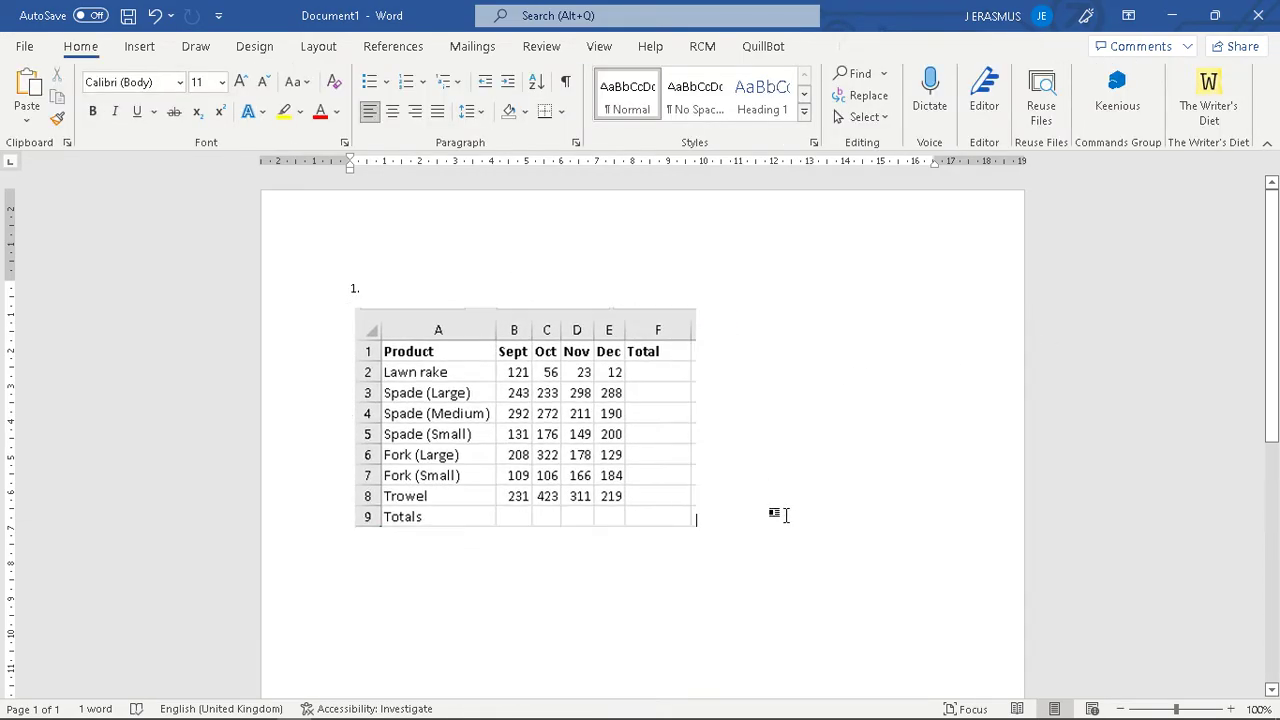
# - Read instruction 2 of the activity in the textbook, close the On-Screen Keyboard and return to the Excel workbook
pyautogui.hotkey('alt', 'Tab')
pyautogui.hotkey('alt', 'Tab')
pyautogui.hotkey('alt', 'Tab')
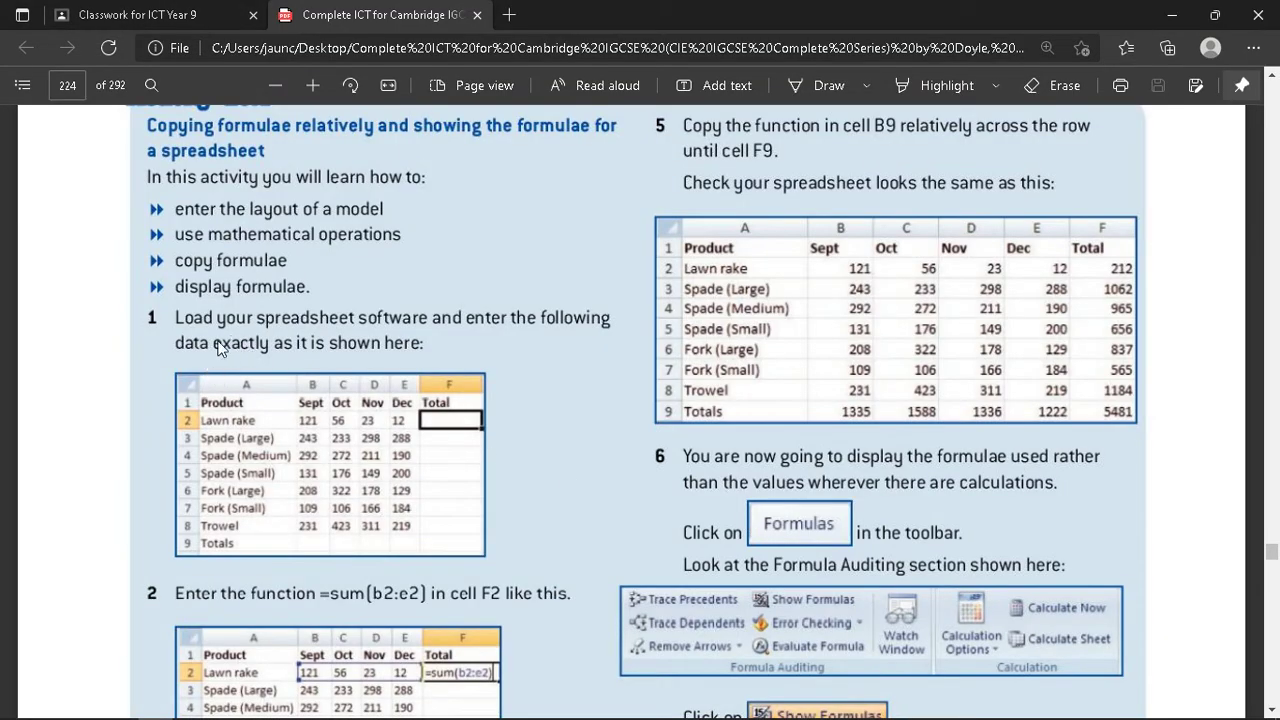
pyautogui.scroll(-3, 262, 372)
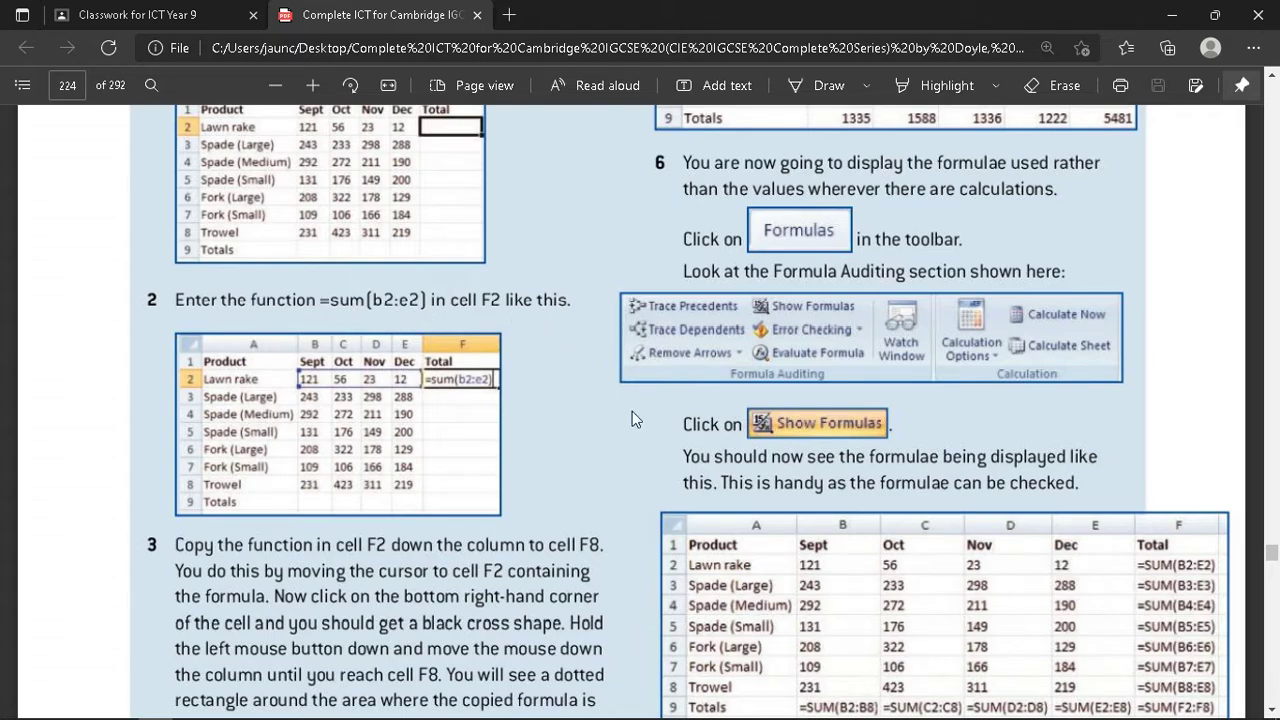
pyautogui.hotkey('alt', 'Tab')
pyautogui.hotkey('alt', 'Tab')
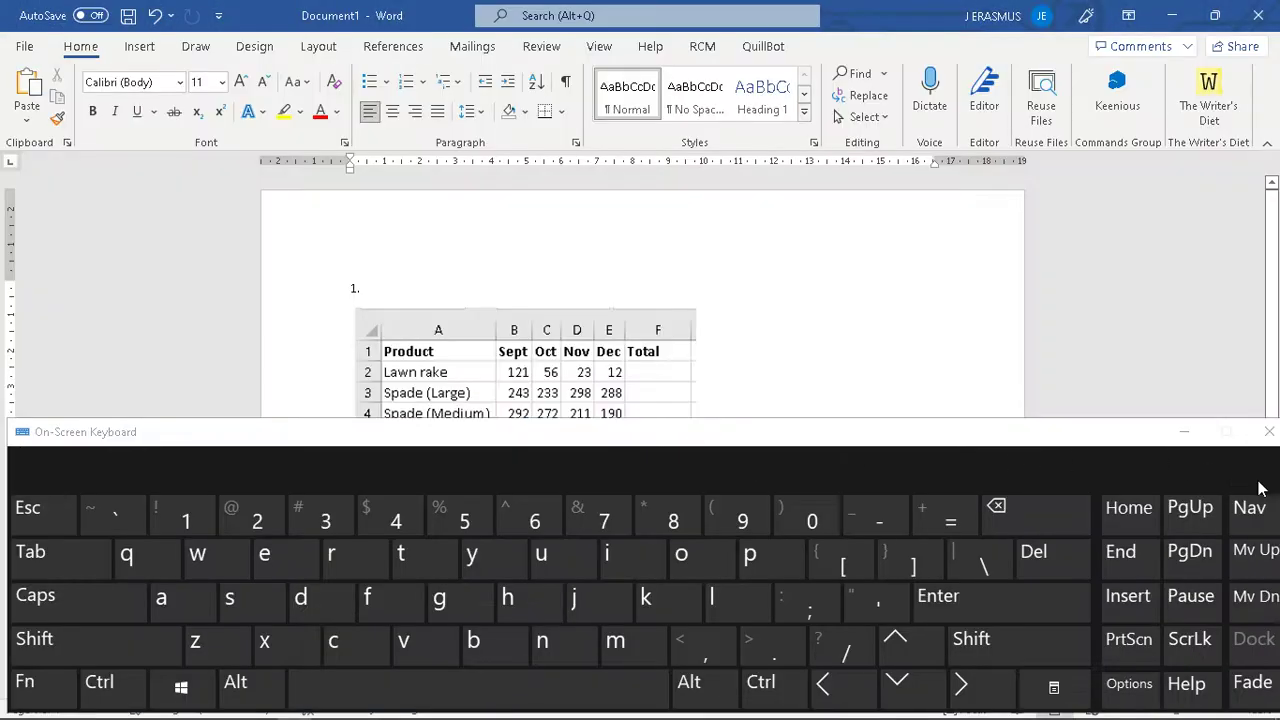
pyautogui.click(1268, 432)
pyautogui.hotkey('alt', 'Tab')
pyautogui.hotkey('alt', 'Tab')
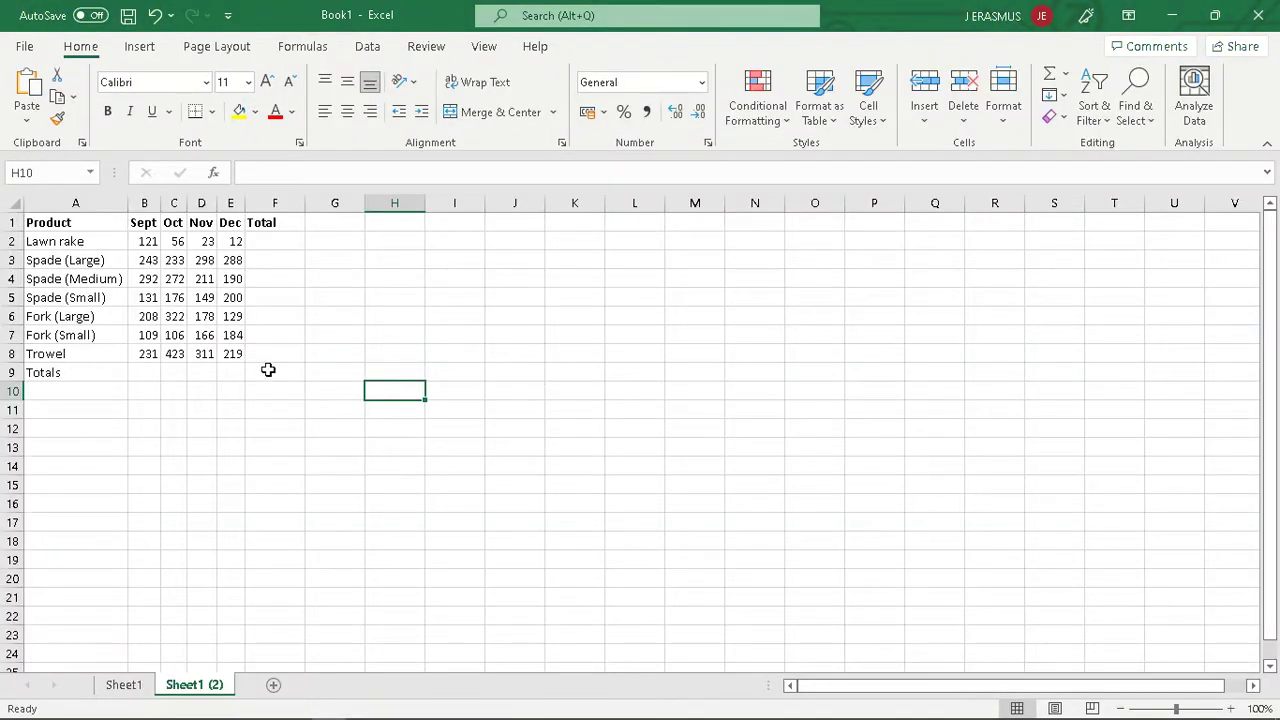
# - Write =sum(b2:e2) in cell F2 for the Lawn rake total, leaving the cell in edit mode
pyautogui.click(279, 250)
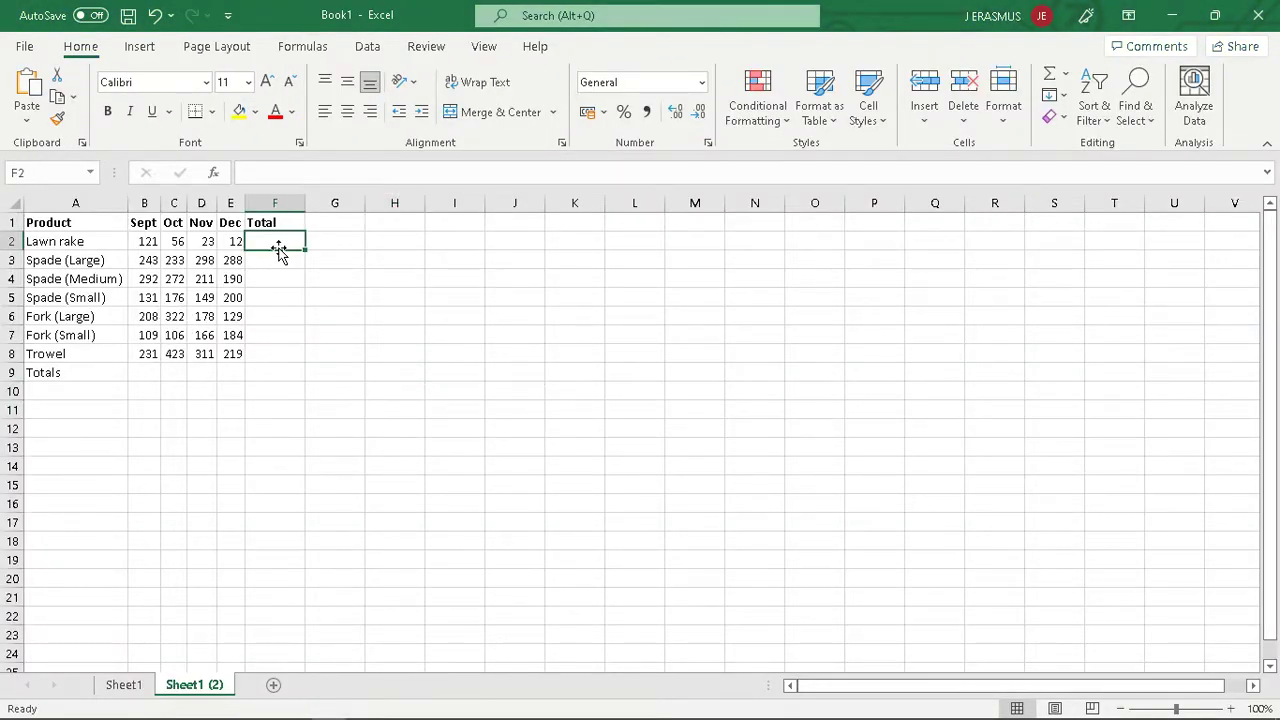
pyautogui.write('=sum')
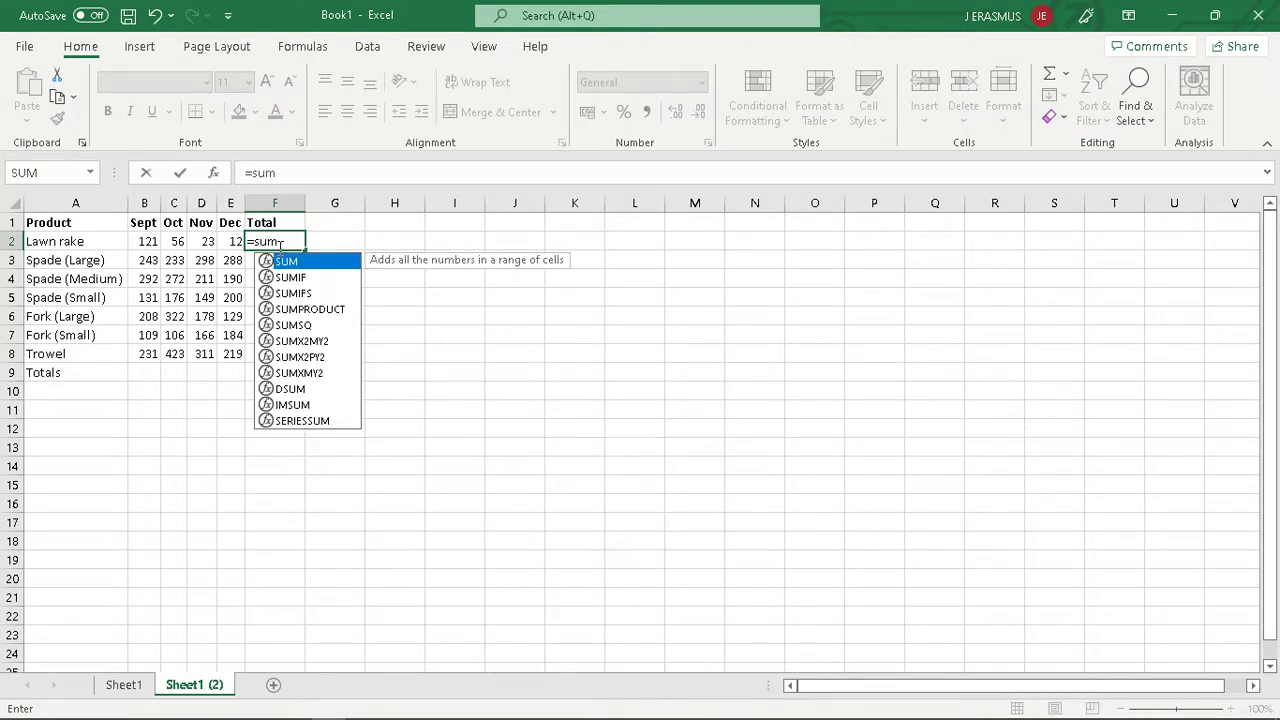
pyautogui.write('(')
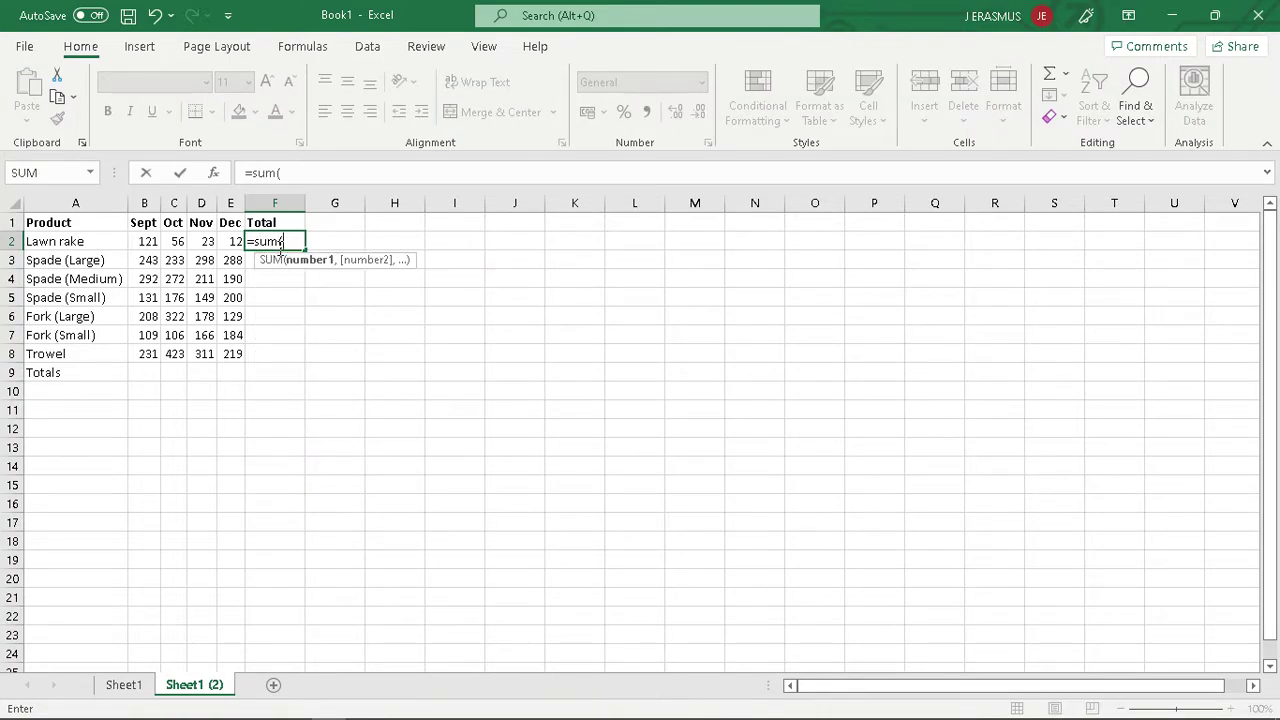
pyautogui.write('B')
pyautogui.press('BackSpace')
pyautogui.write('b2')
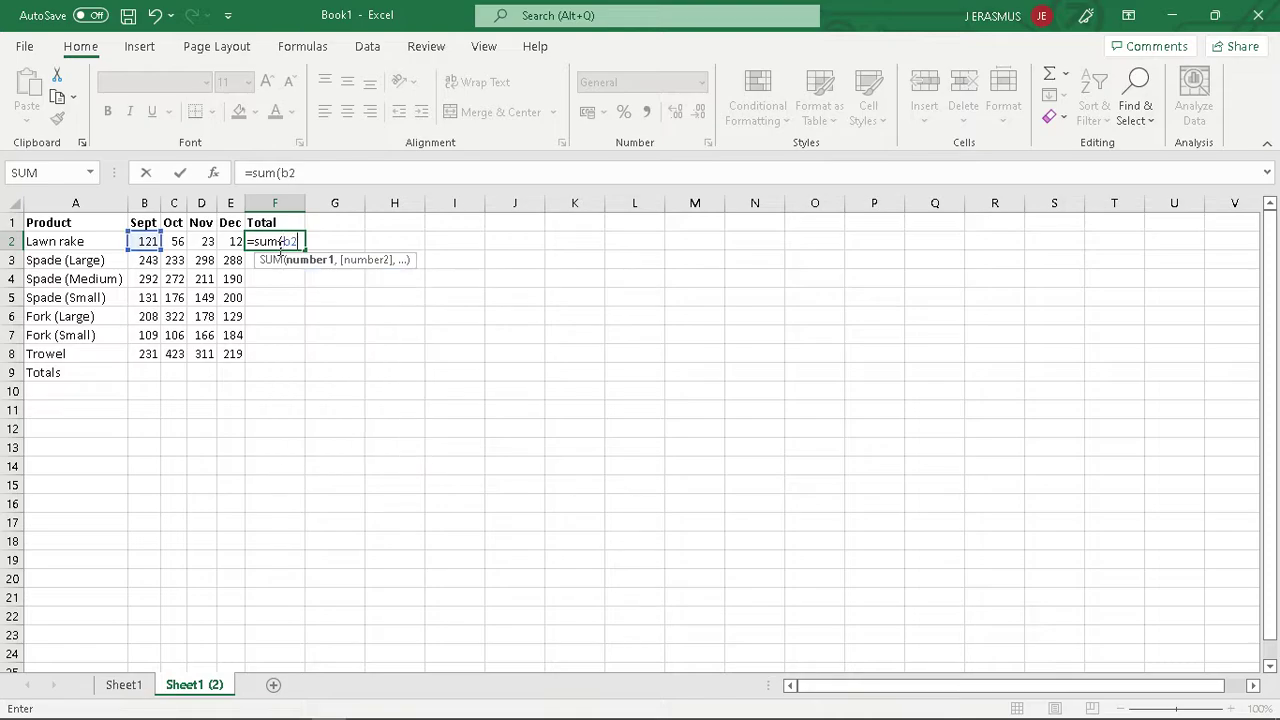
pyautogui.write(':e')
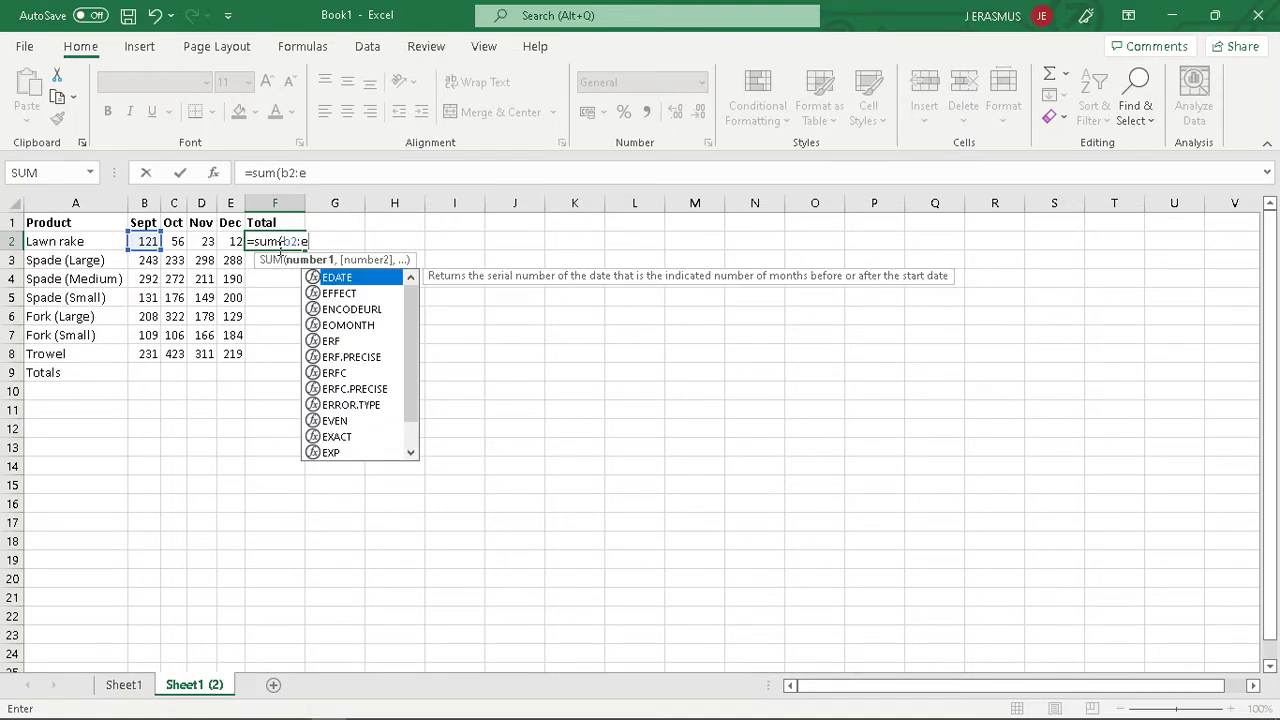
pyautogui.write('2')
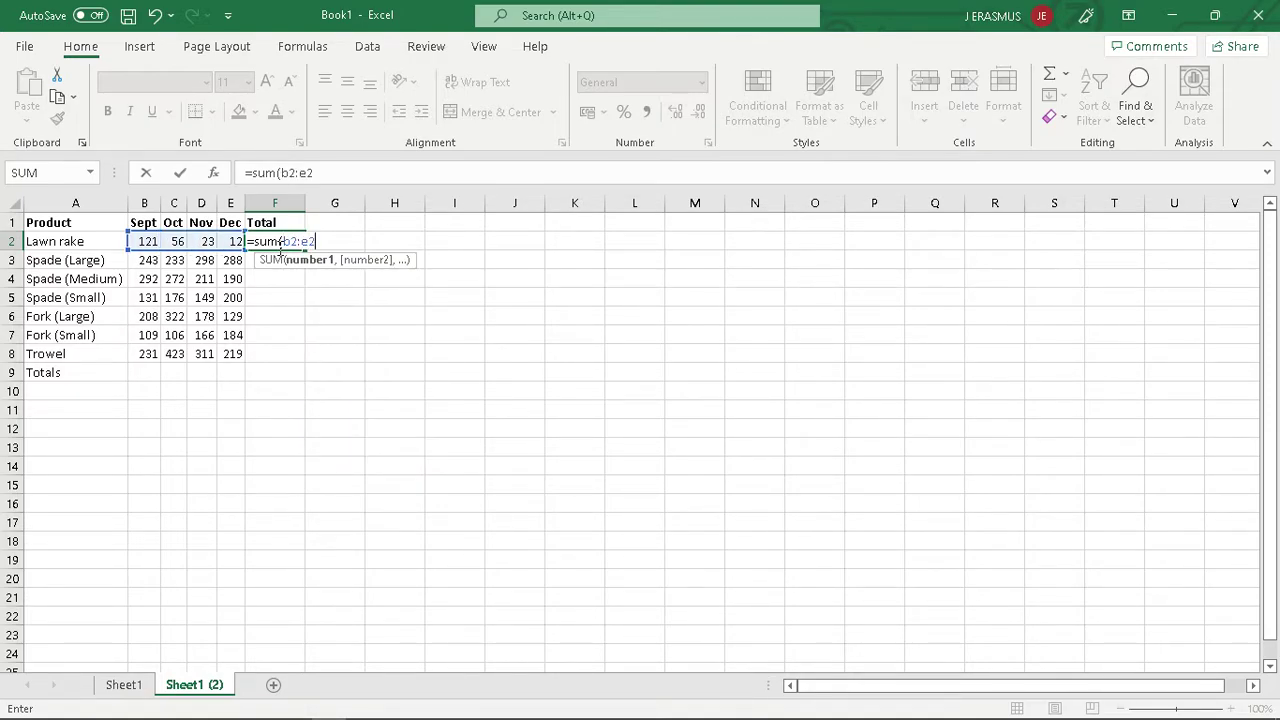
pyautogui.write(')')
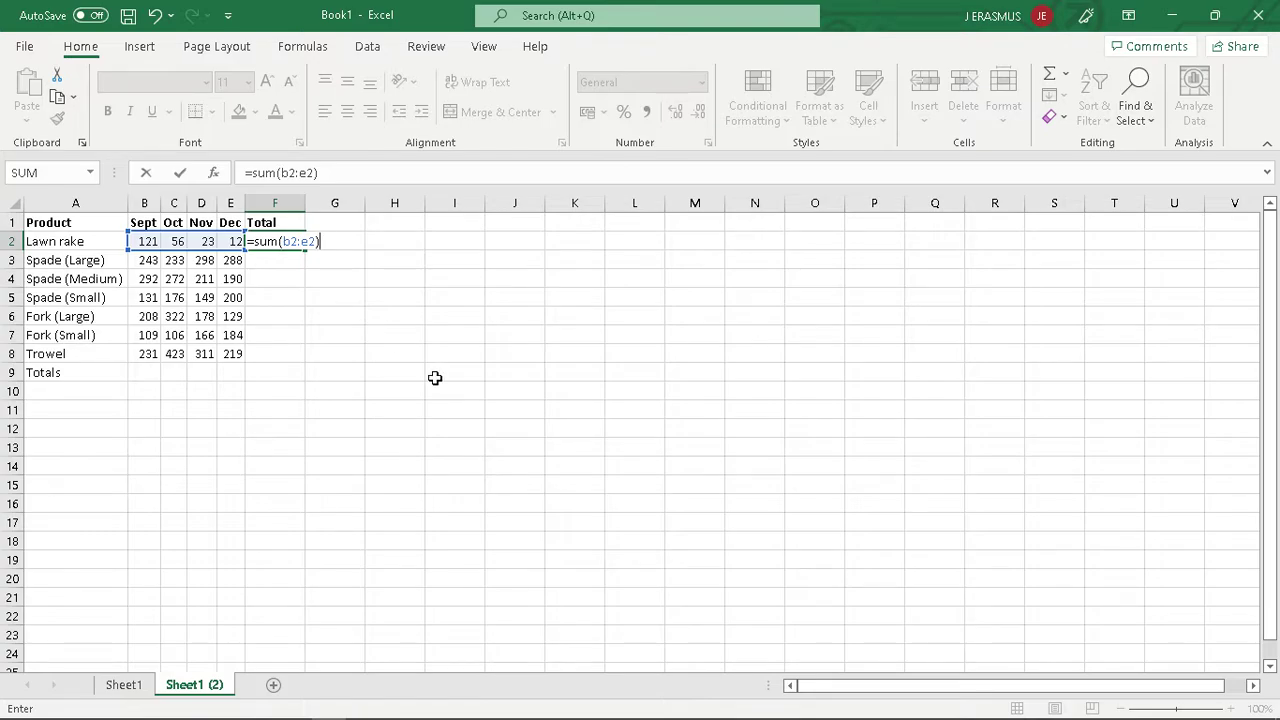
# - Compare the formula in F2 with the example for instruction 2 in the textbook and return to Excel
pyautogui.hotkey('alt', 'Tab')
pyautogui.hotkey('alt', 'Tab')
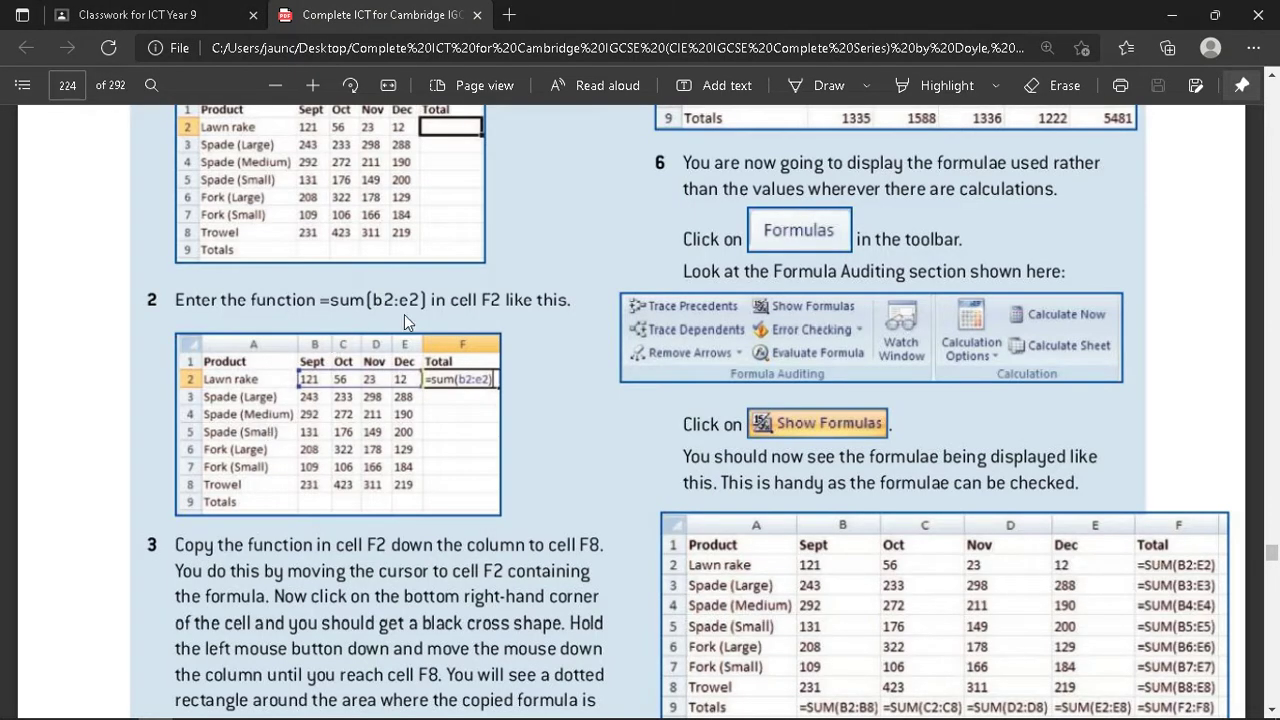
pyautogui.hotkey('alt', 'Tab')
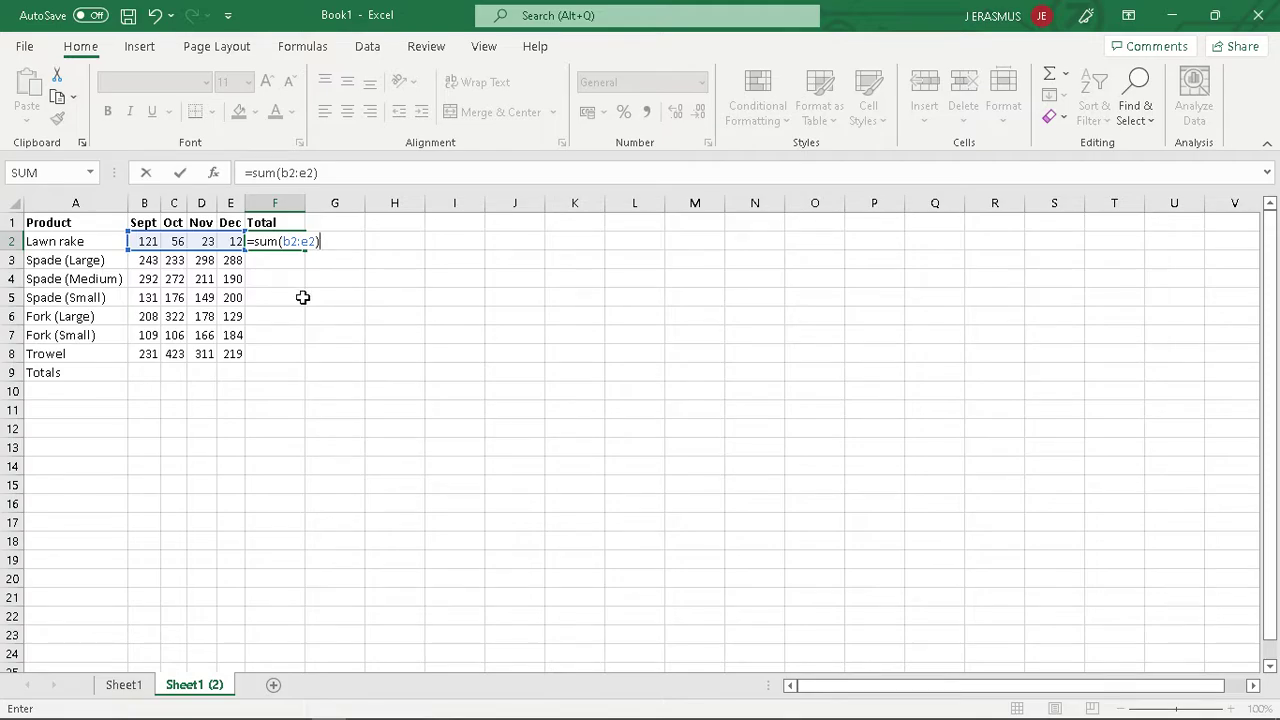
# - In the Word document, enter 2. below the first picture and paste the Excel screenshot showing the F2 formula beneath it
pyautogui.hotkey('alt', 'Tab')
pyautogui.hotkey('alt', 'Tab')
pyautogui.write('2')
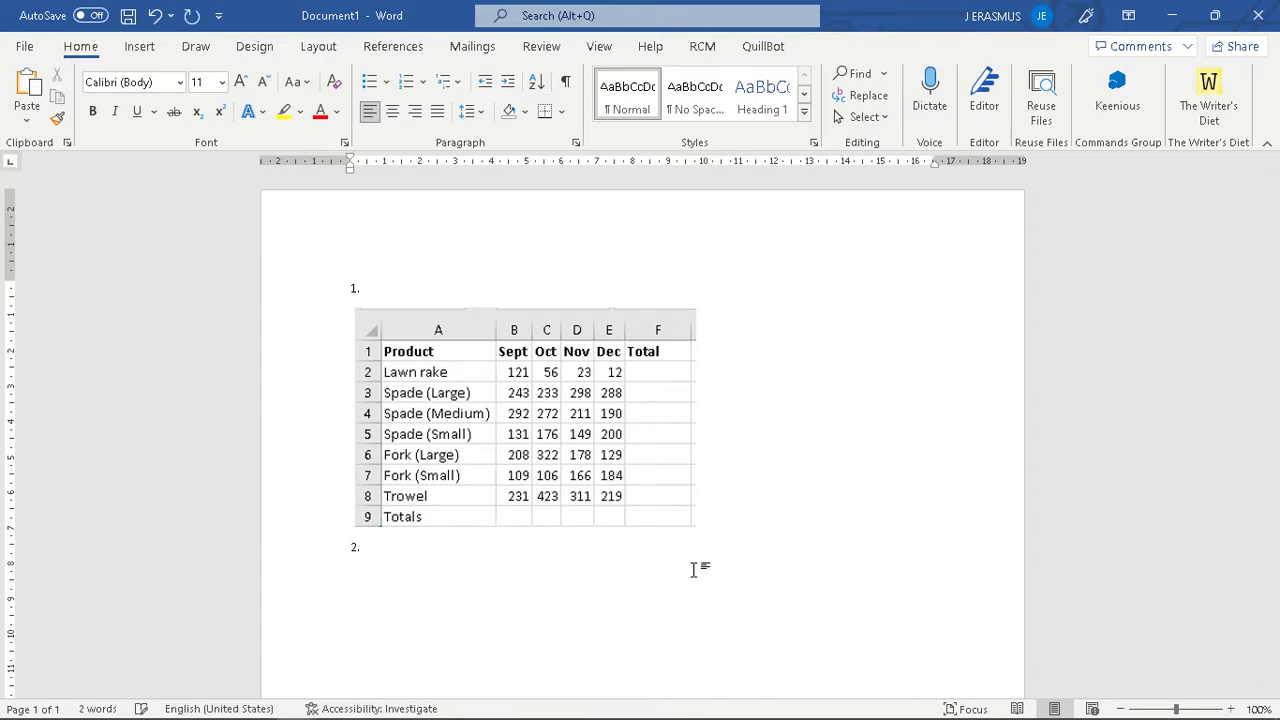
pyautogui.hotkey('ctrl', 'v')
# - Crop the screenshot under 2. to the table with the F2 formula, rows 1 to 9, and enlarge it to just over half the text width
pyautogui.click(692, 570)
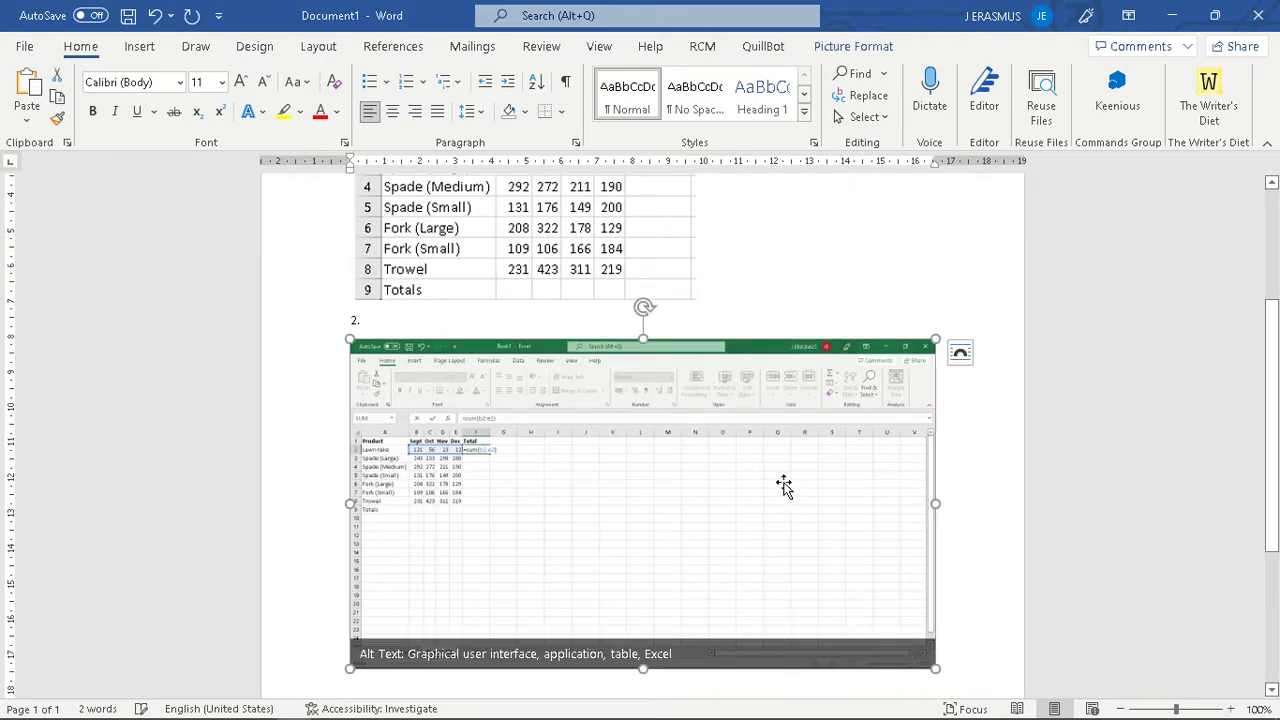
pyautogui.rightClick(784, 486)
pyautogui.click(918, 528)
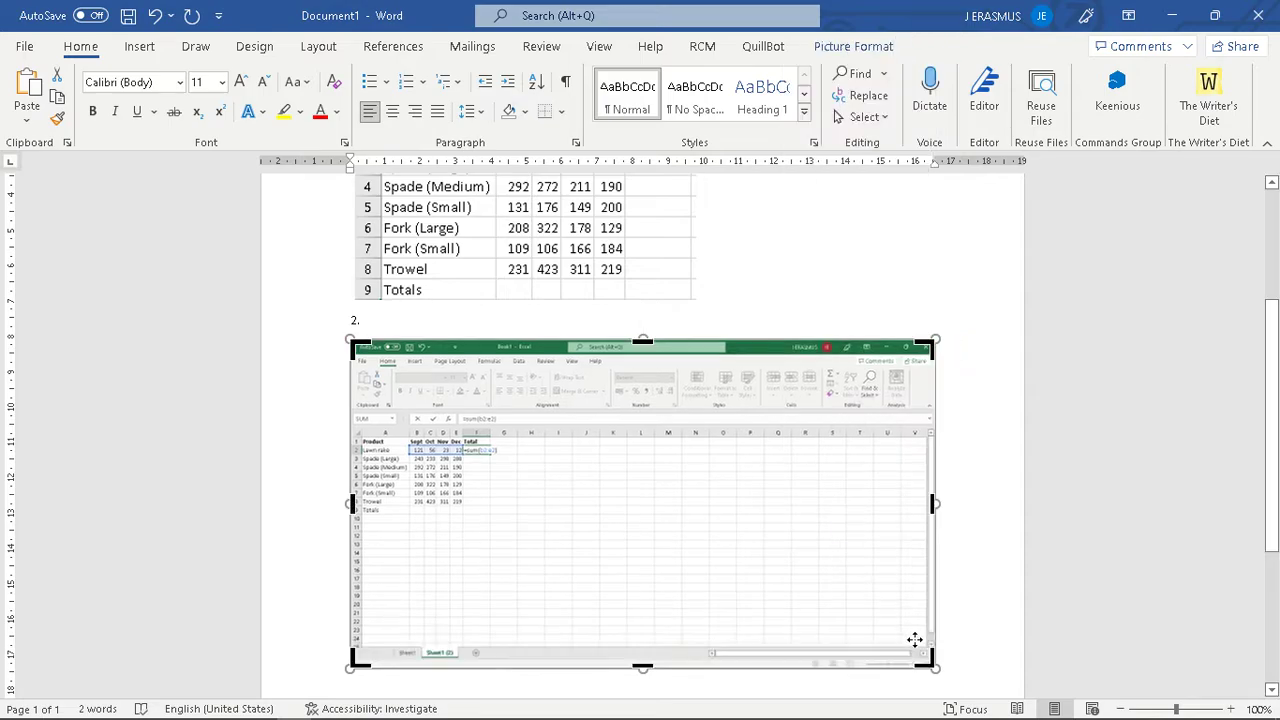
pyautogui.moveTo(929, 660); pyautogui.dragTo(502, 511)
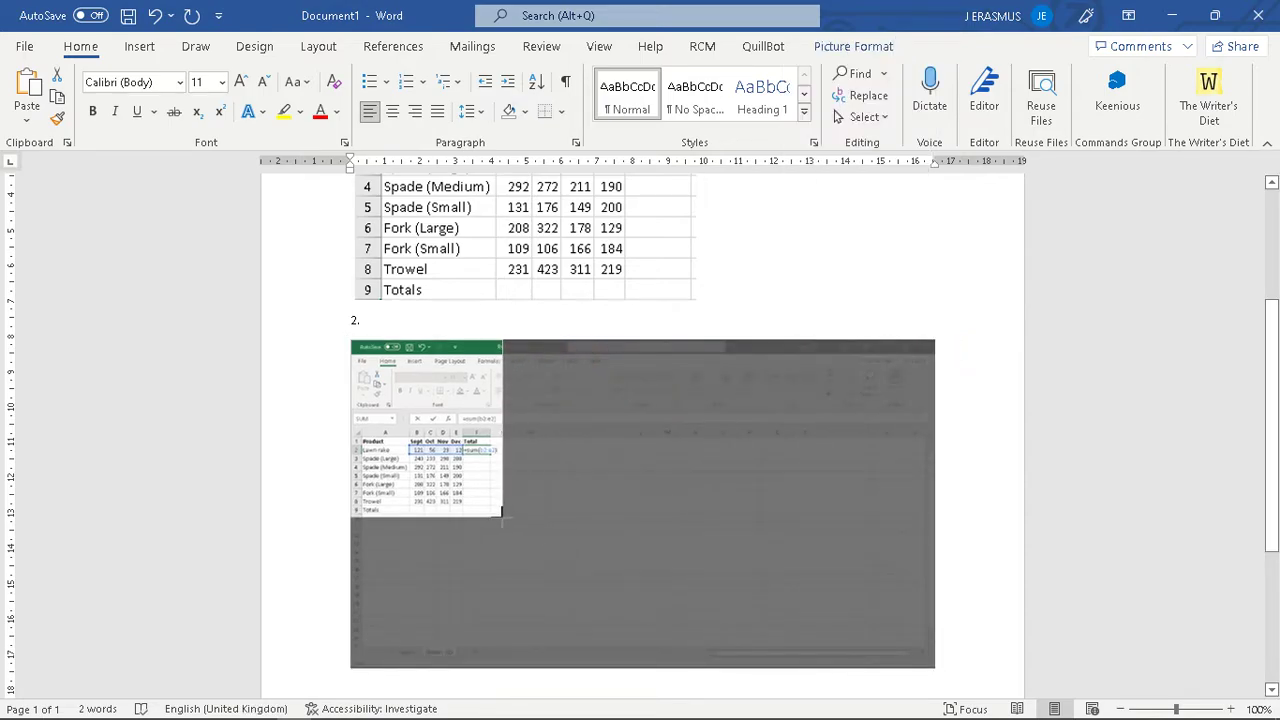
pyautogui.moveTo(353, 343); pyautogui.dragTo(344, 427)
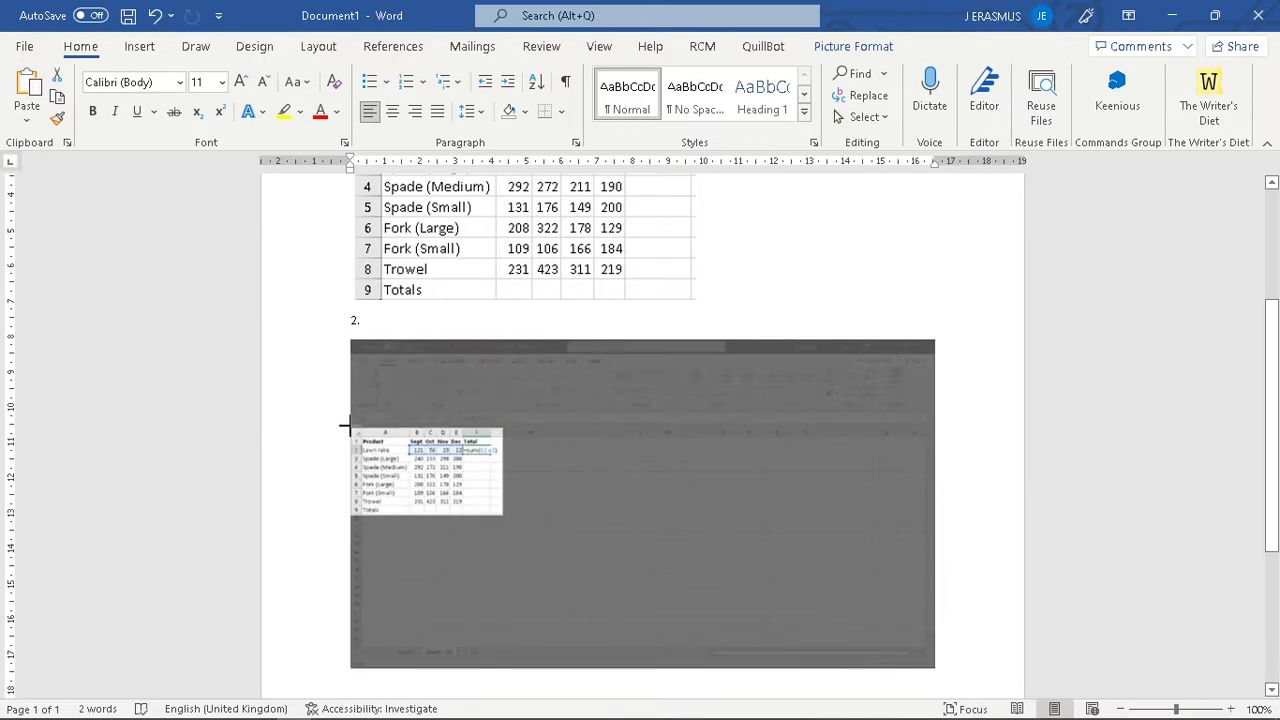
pyautogui.click(957, 391)
pyautogui.click(495, 432)
pyautogui.moveTo(495, 432); pyautogui.dragTo(618, 530)
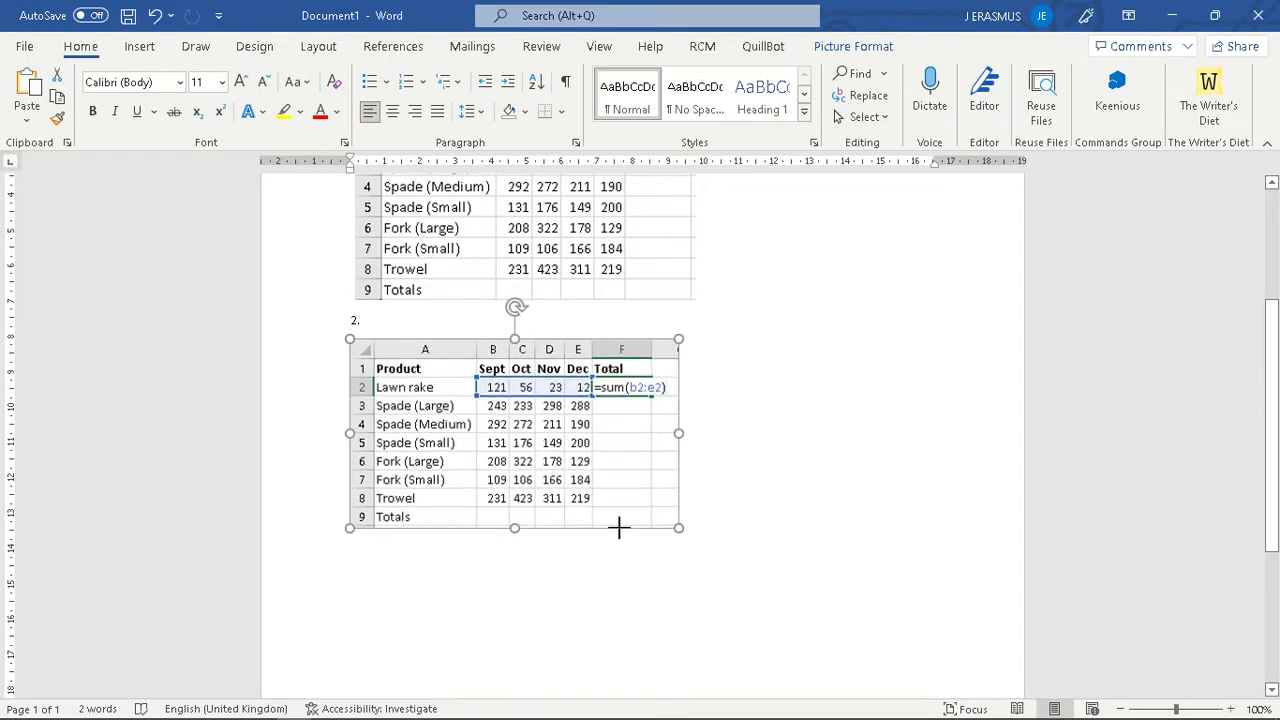
# - Switch back to Excel, commit the SUM formula in F2 and select that cell
pyautogui.hotkey('alt', 'Tab')
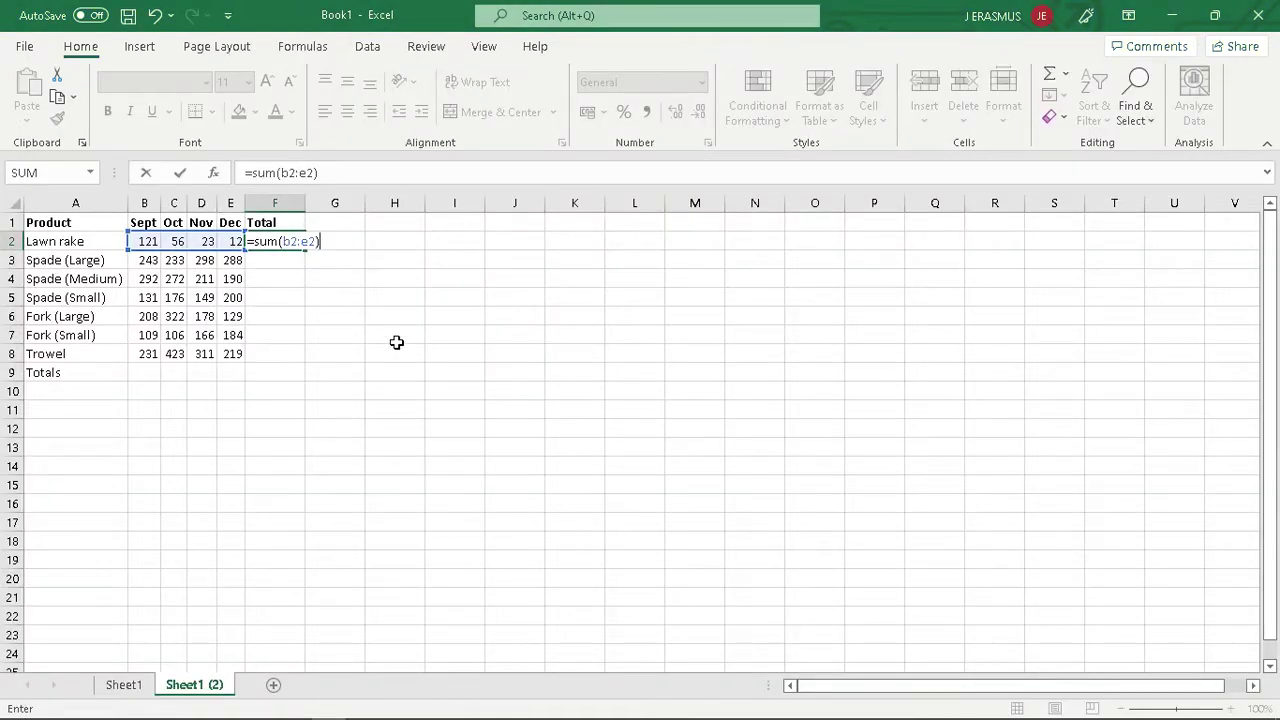
pyautogui.click(394, 370)
pyautogui.click(288, 242)
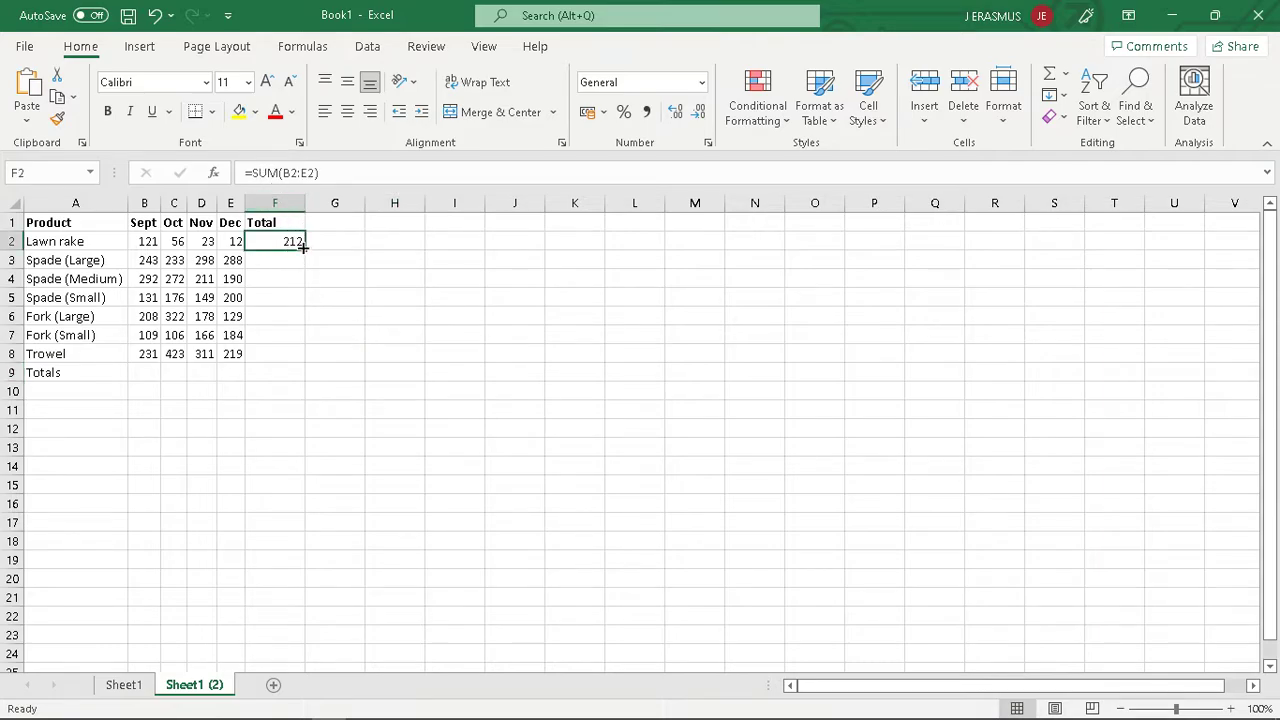
pyautogui.click(273, 283)
pyautogui.click(392, 300)
pyautogui.click(396, 424)
pyautogui.click(338, 446)
pyautogui.click(280, 440)
pyautogui.click(512, 335)
pyautogui.click(276, 390)
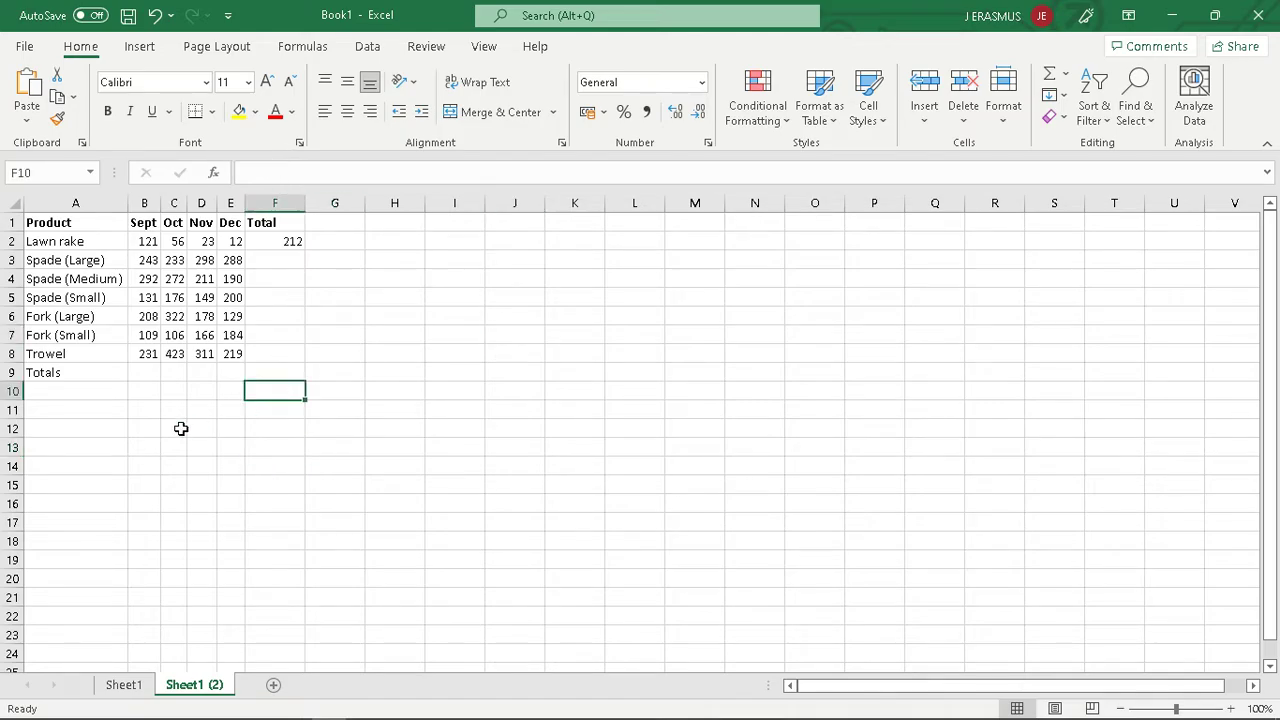
# - Check the formula stored in cell F2
pyautogui.moveTo(180, 429); pyautogui.dragTo(203, 429)
pyautogui.moveTo(514, 465); pyautogui.dragTo(514, 450)
pyautogui.click(277, 241)
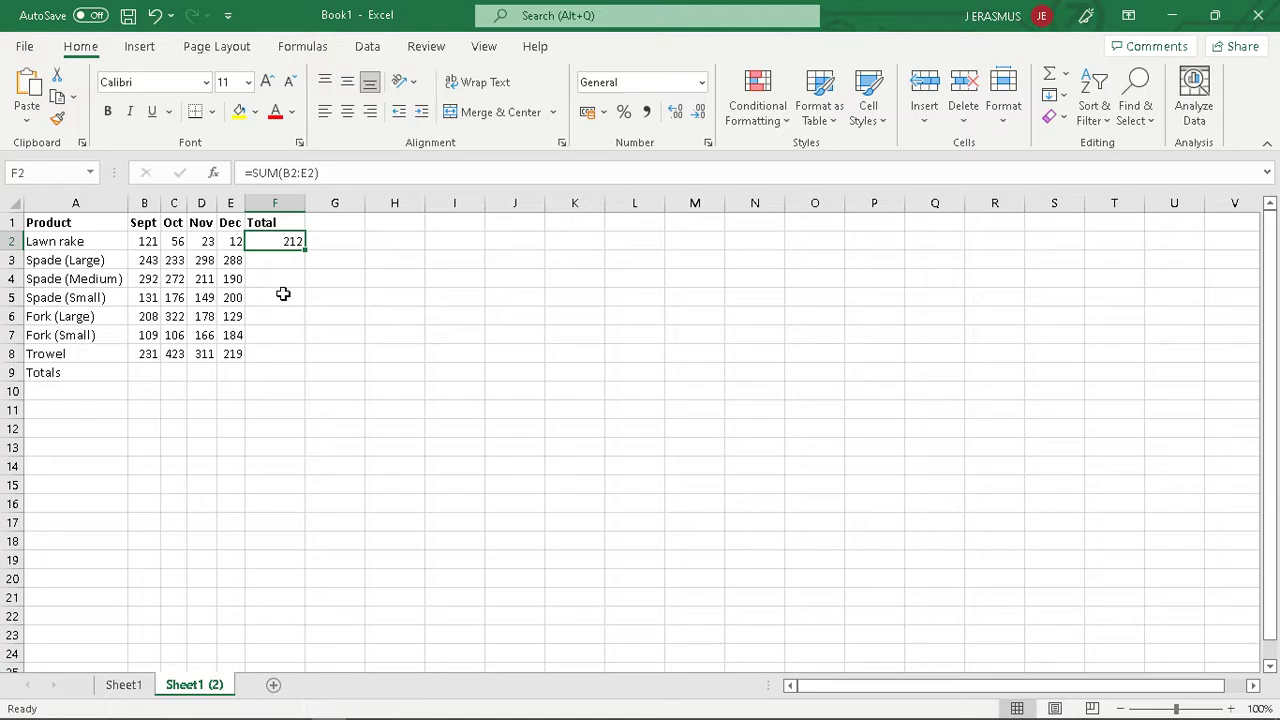
# - Switch to the Word document and crop the column-letter header row off the top of the screenshot under 2
pyautogui.hotkey('alt', 'Tab')
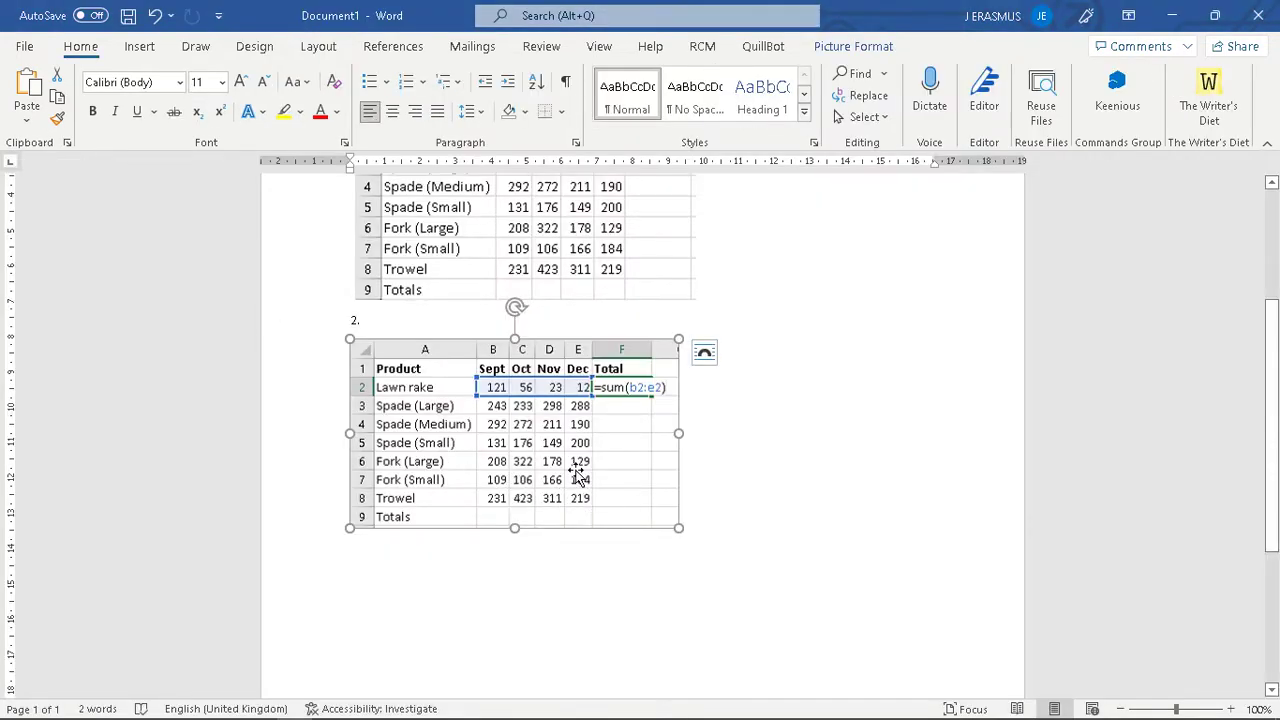
pyautogui.press('alt')
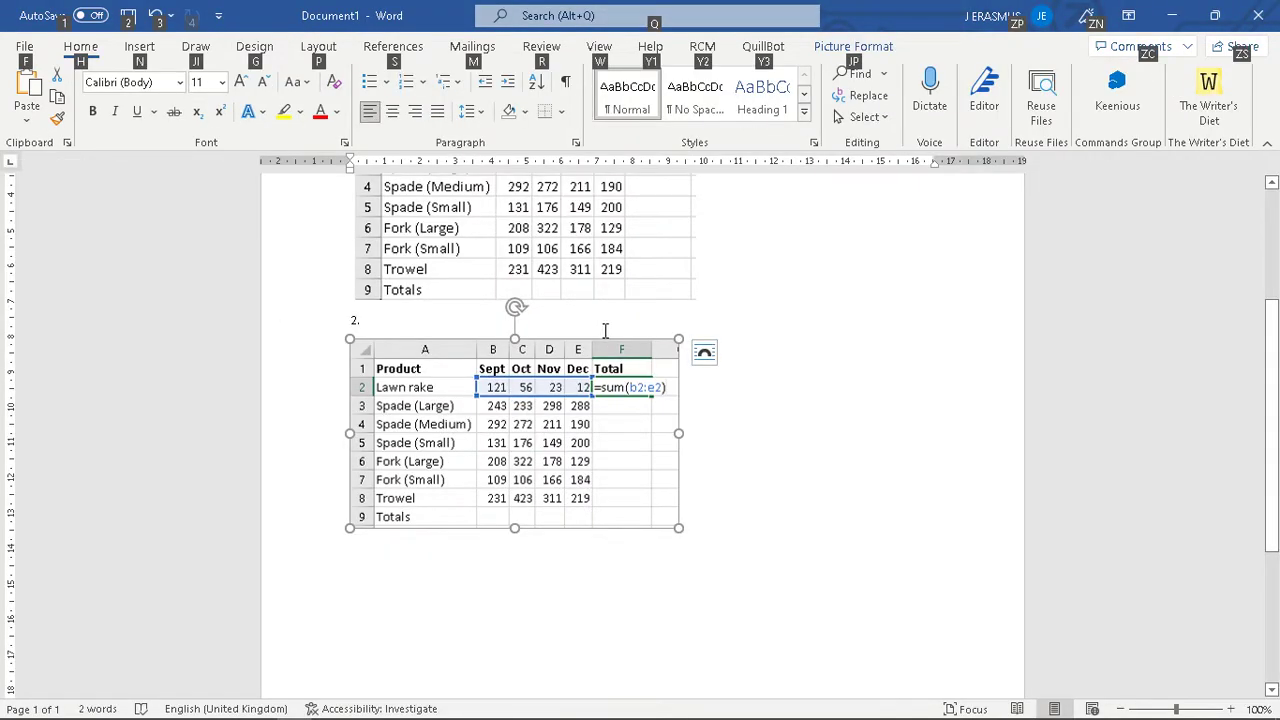
pyautogui.rightClick(597, 405)
pyautogui.press('Escape')
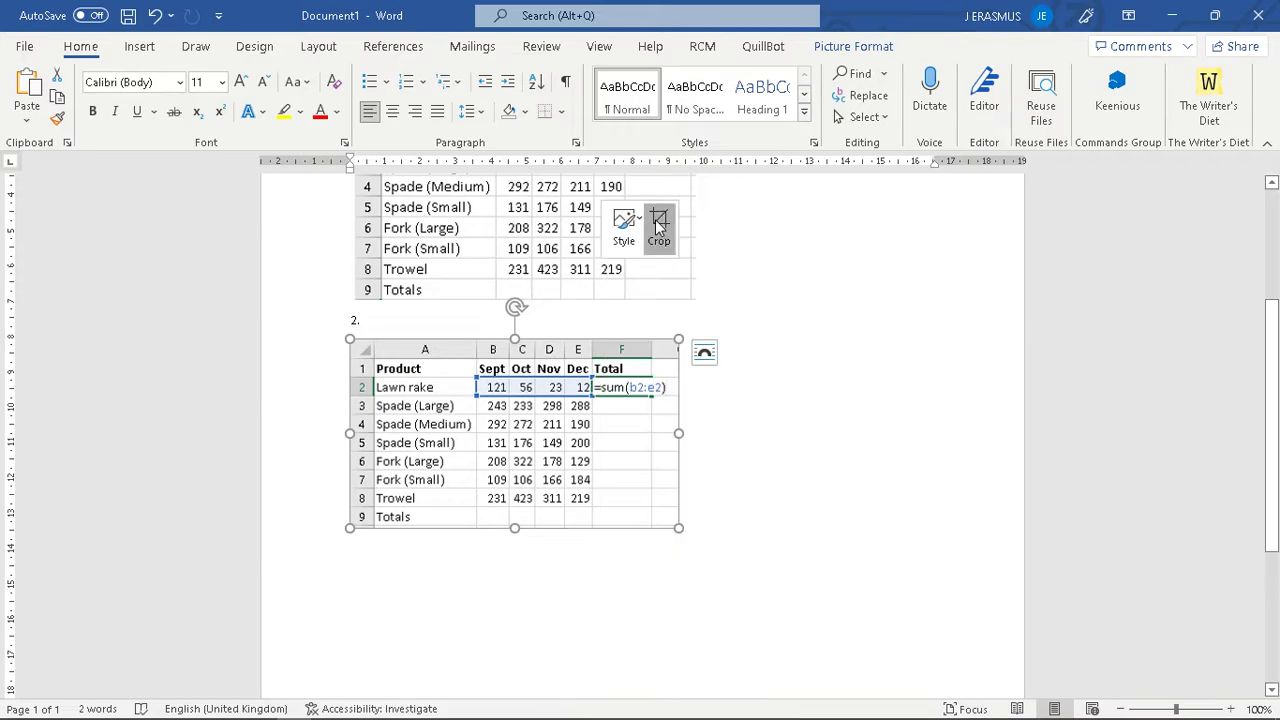
pyautogui.doubleClick(530, 337)
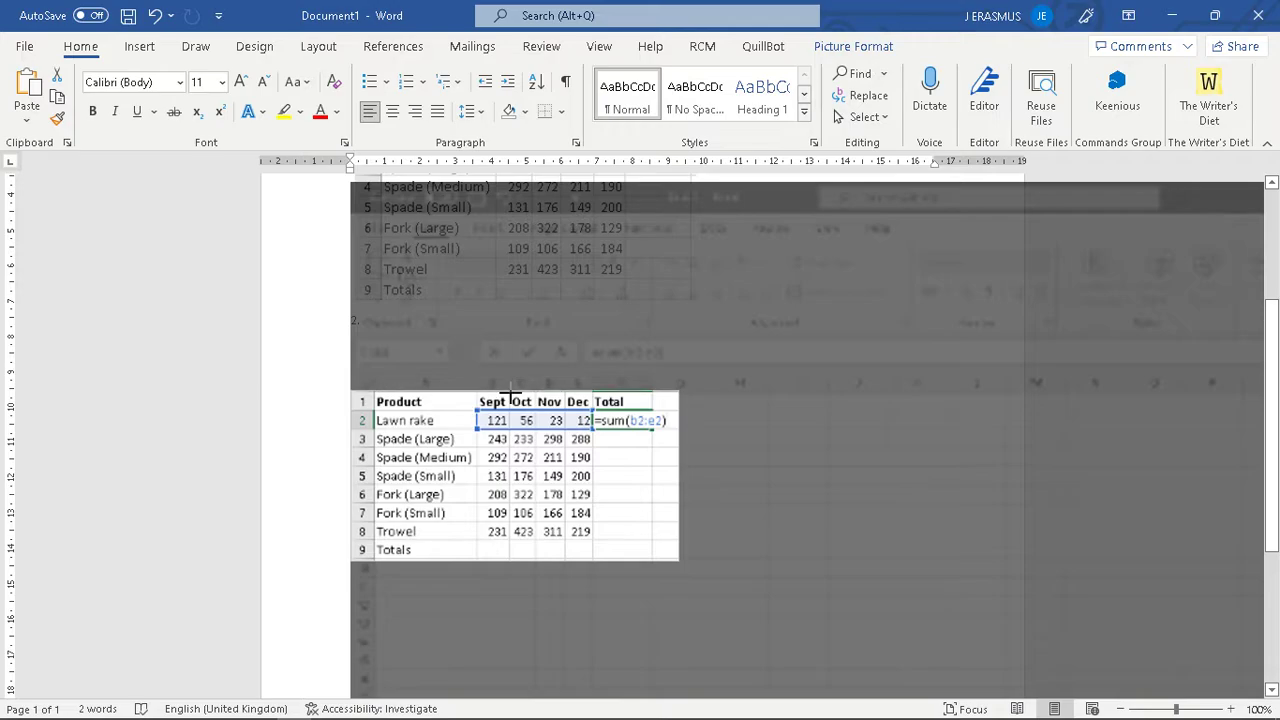
pyautogui.click(1150, 440)
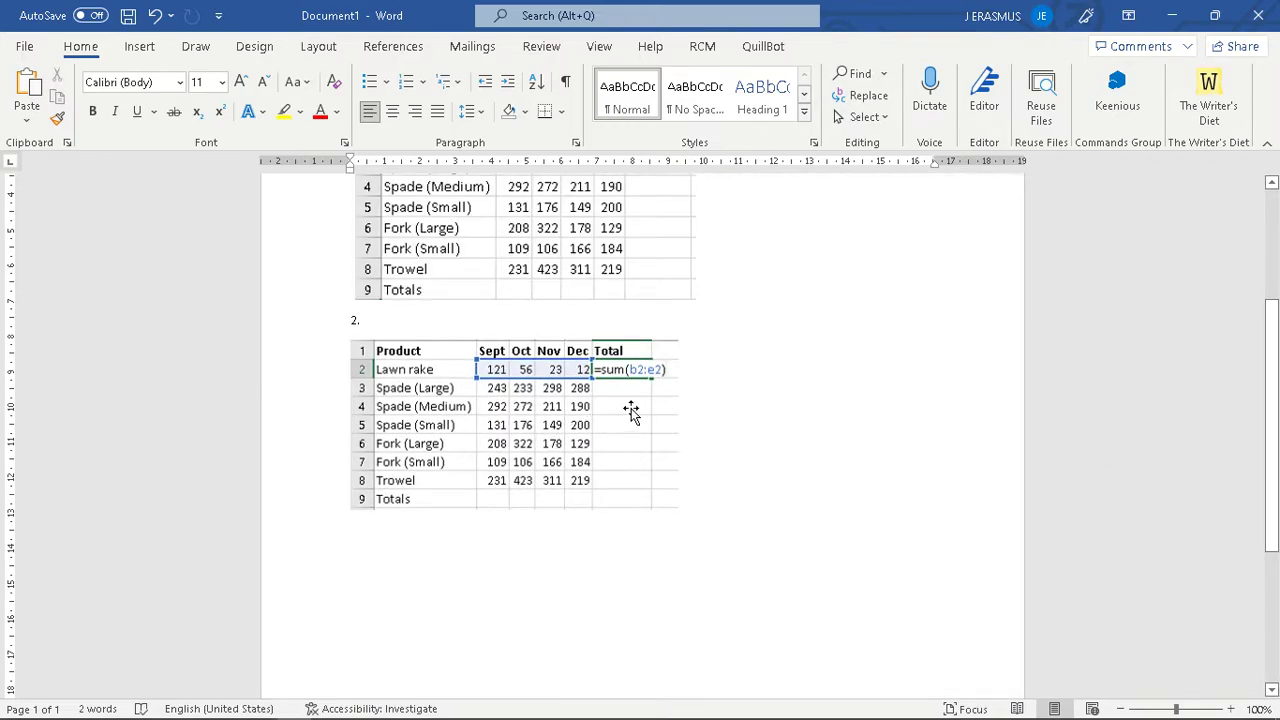
# - Return to Excel and compare the total in F2 with the sum of the selected cells B2:E2
pyautogui.hotkey('alt', 'Tab')
pyautogui.click(346, 318)
pyautogui.click(290, 240)
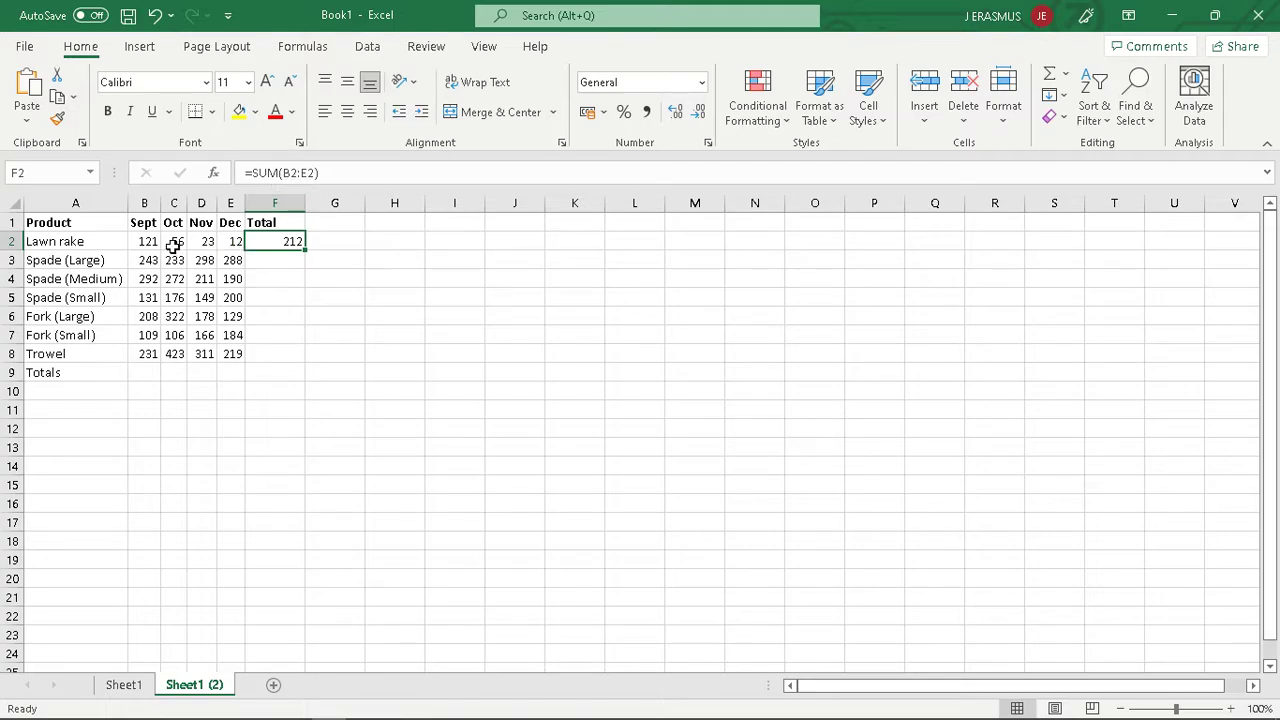
pyautogui.moveTo(148, 241); pyautogui.dragTo(228, 242)
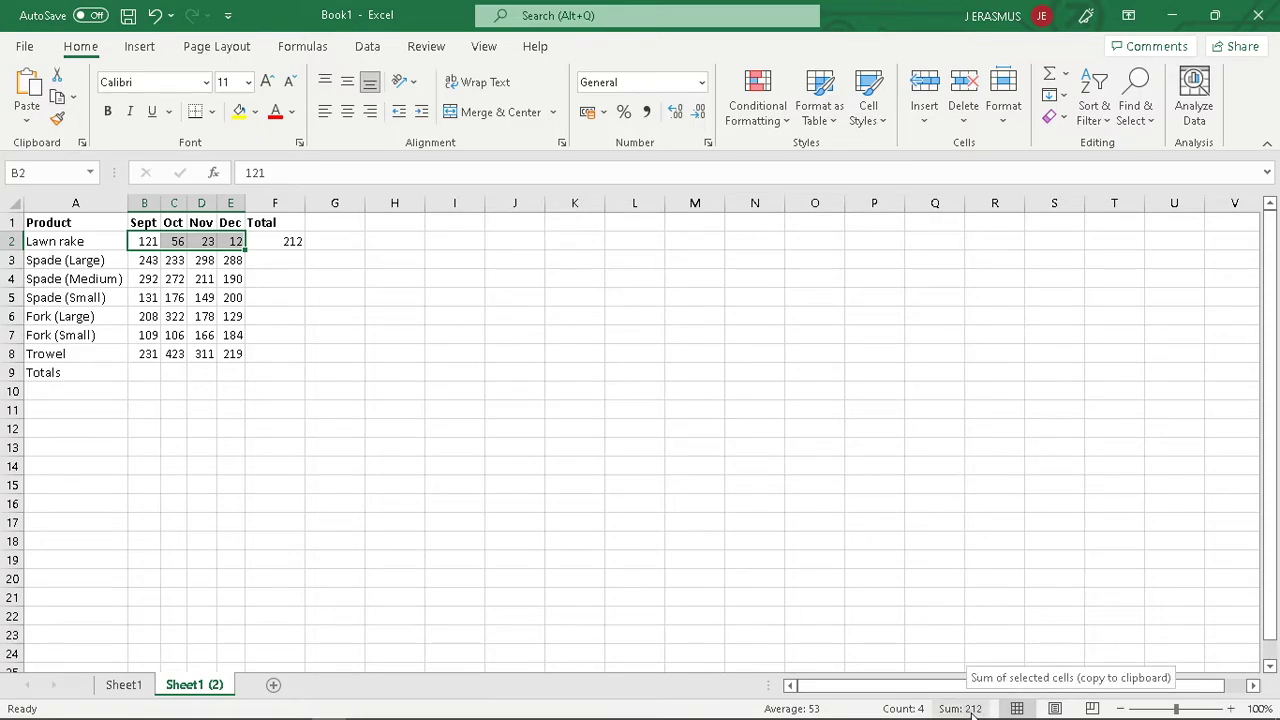
pyautogui.click(288, 242)
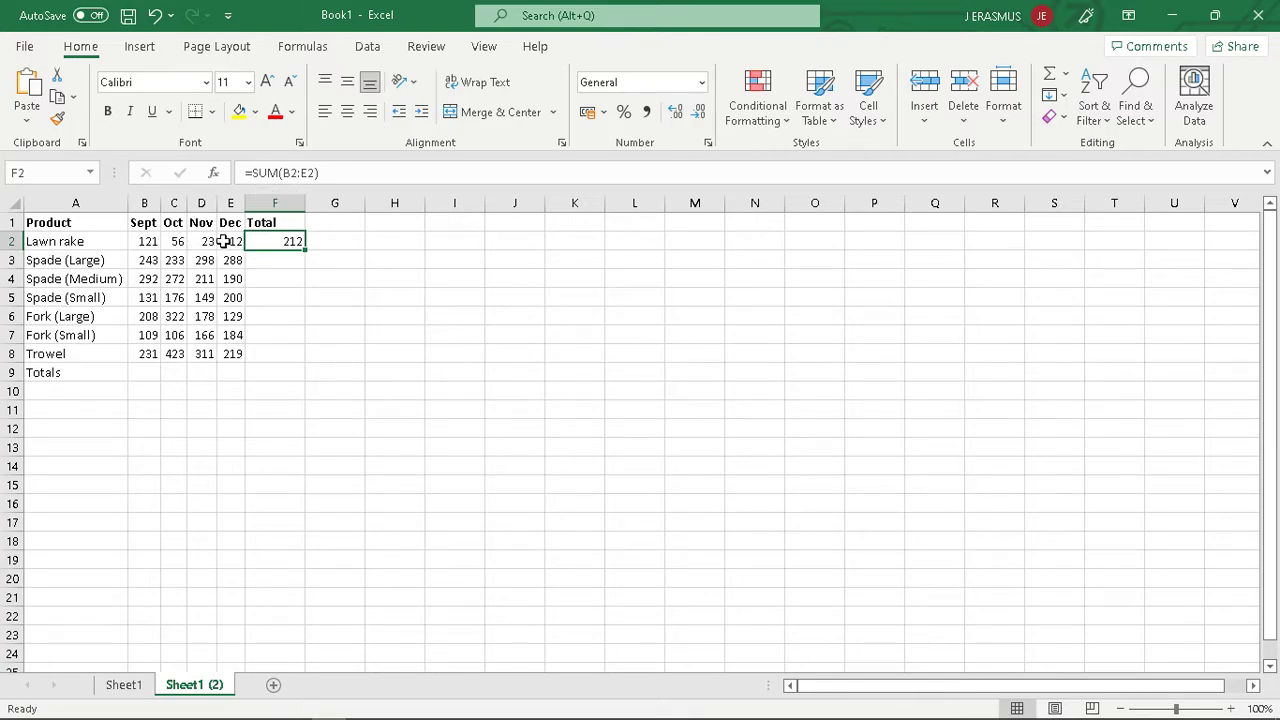
pyautogui.moveTo(147, 240); pyautogui.dragTo(222, 235)
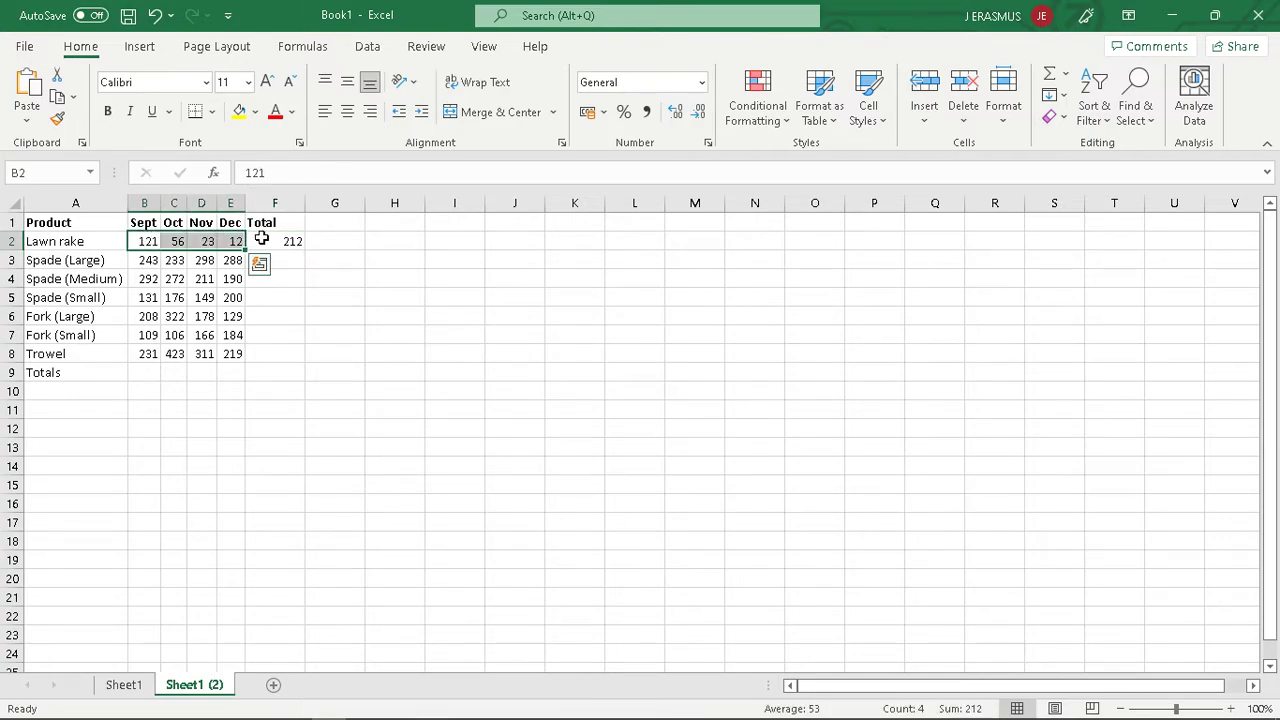
pyautogui.click(262, 243)
# - Read instruction 3 in the textbook about copying the F2 function down to F8, and return to Excel
pyautogui.hotkey('alt', 'Tab')
pyautogui.hotkey('alt', 'Tab')
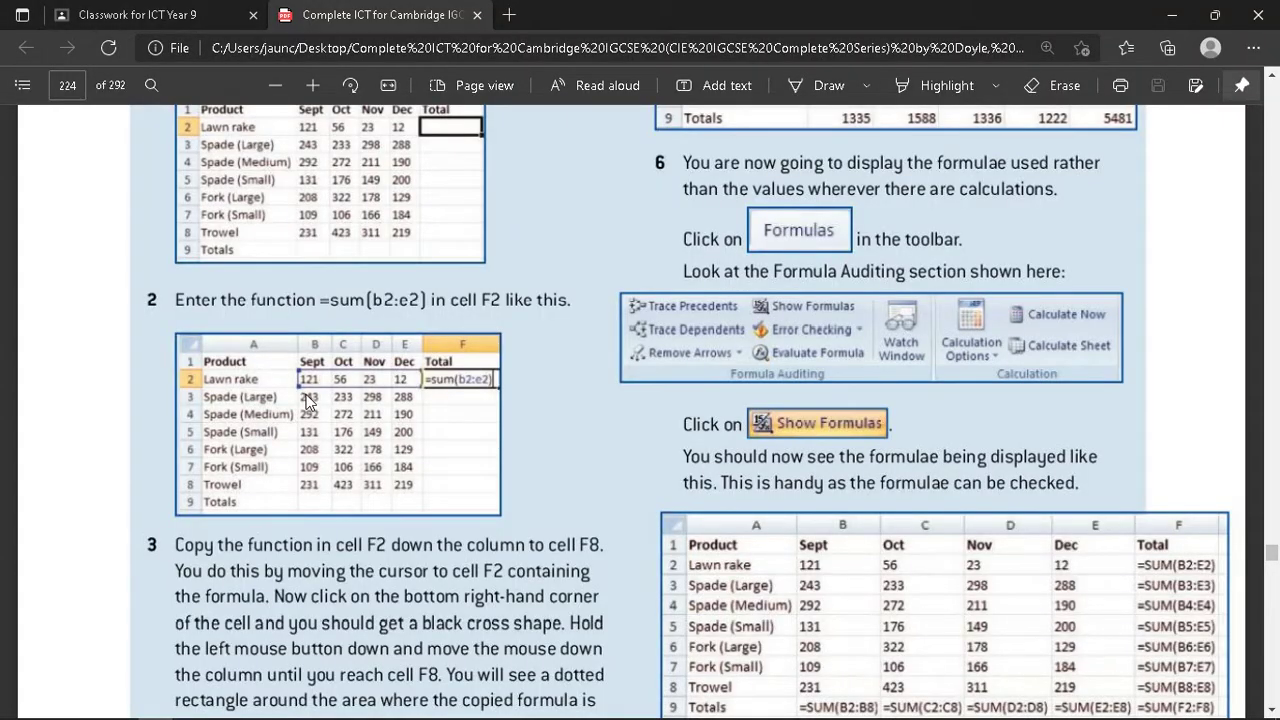
pyautogui.scroll(-1, 307, 401)
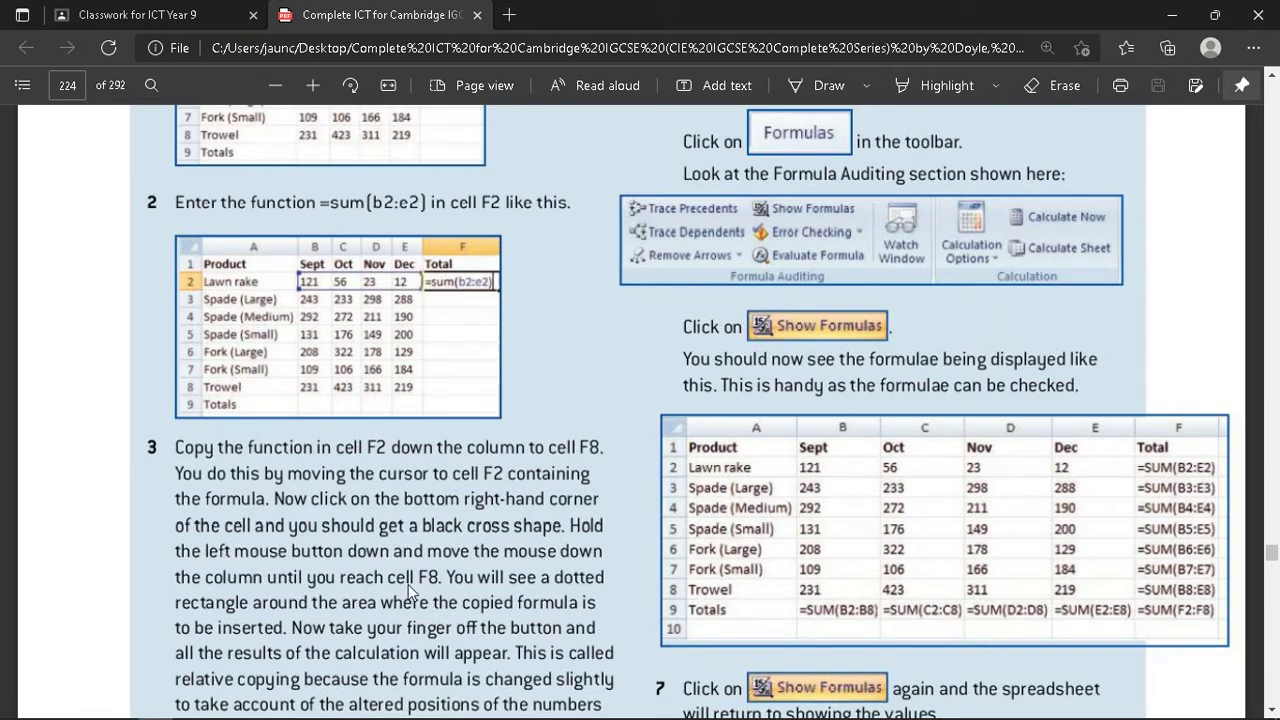
pyautogui.scroll(-1, 415, 584)
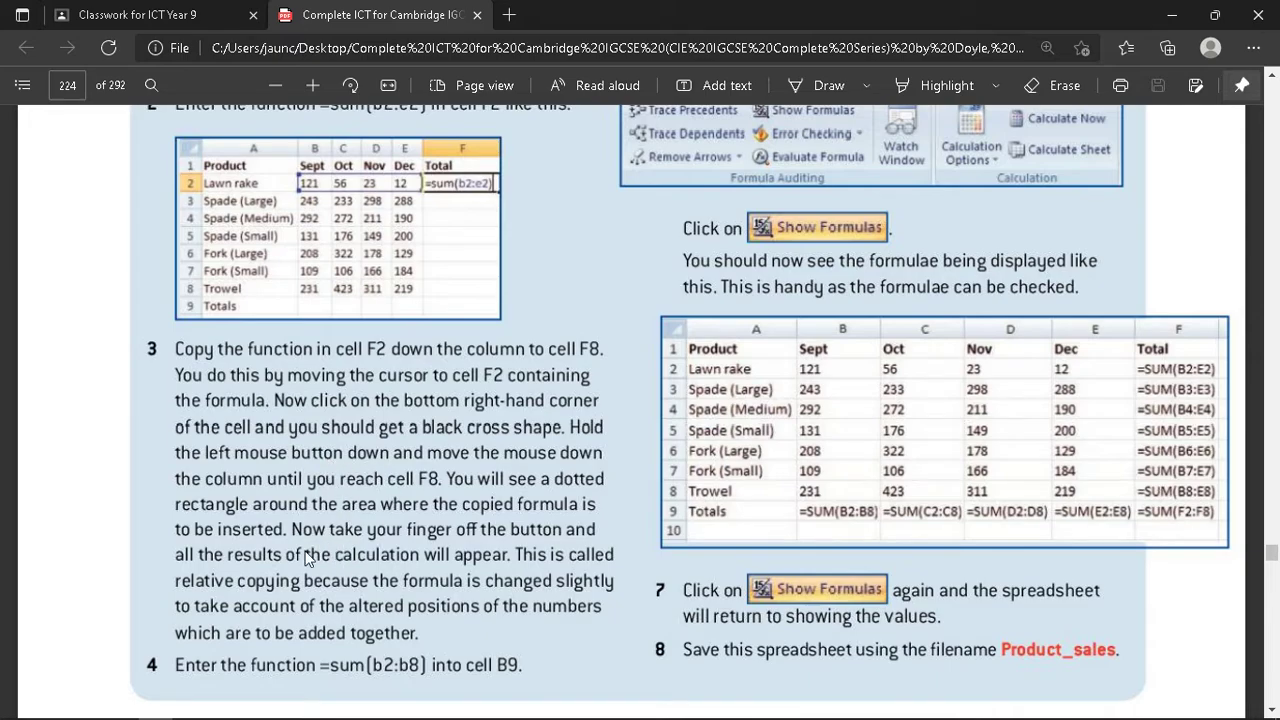
pyautogui.hotkey('alt', 'Tab')
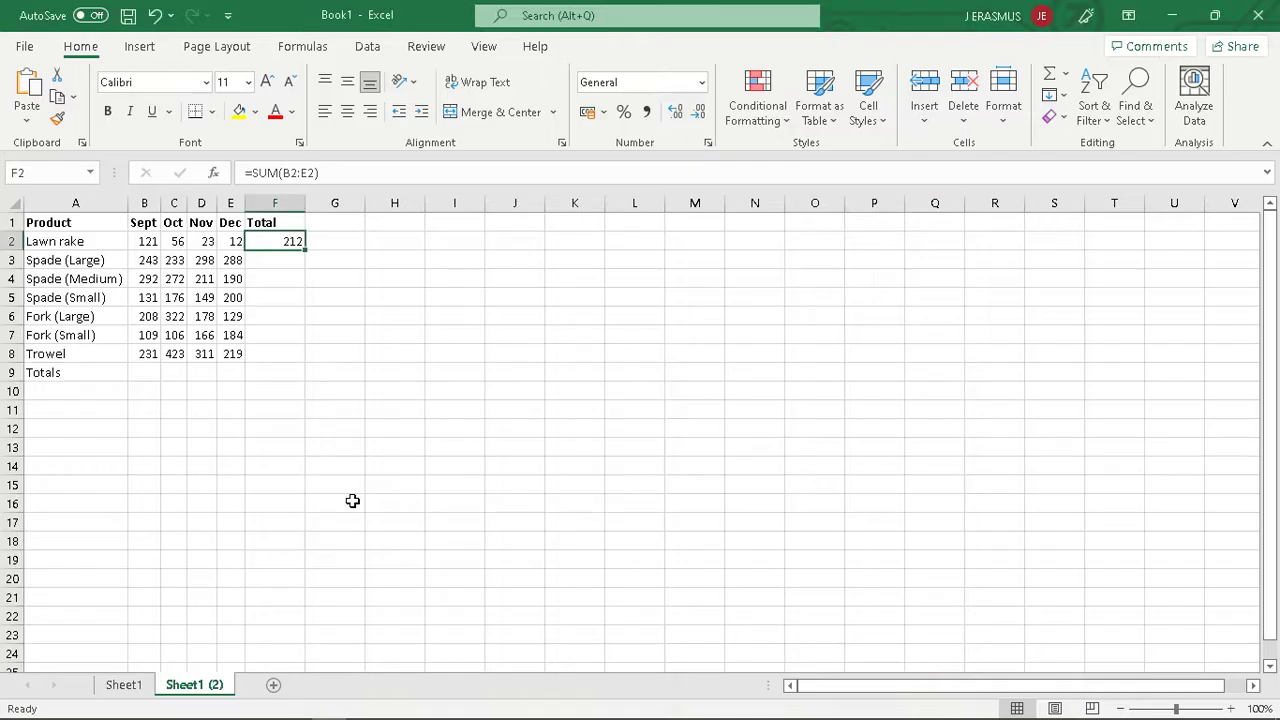
# - Try out the fill handle by entering Mon in K4 and filling it down column K, and clear the test entry
pyautogui.click(268, 274)
pyautogui.click(274, 244)
pyautogui.click(566, 281)
pyautogui.write('Mon')
pyautogui.press('Return')
pyautogui.click(566, 279)
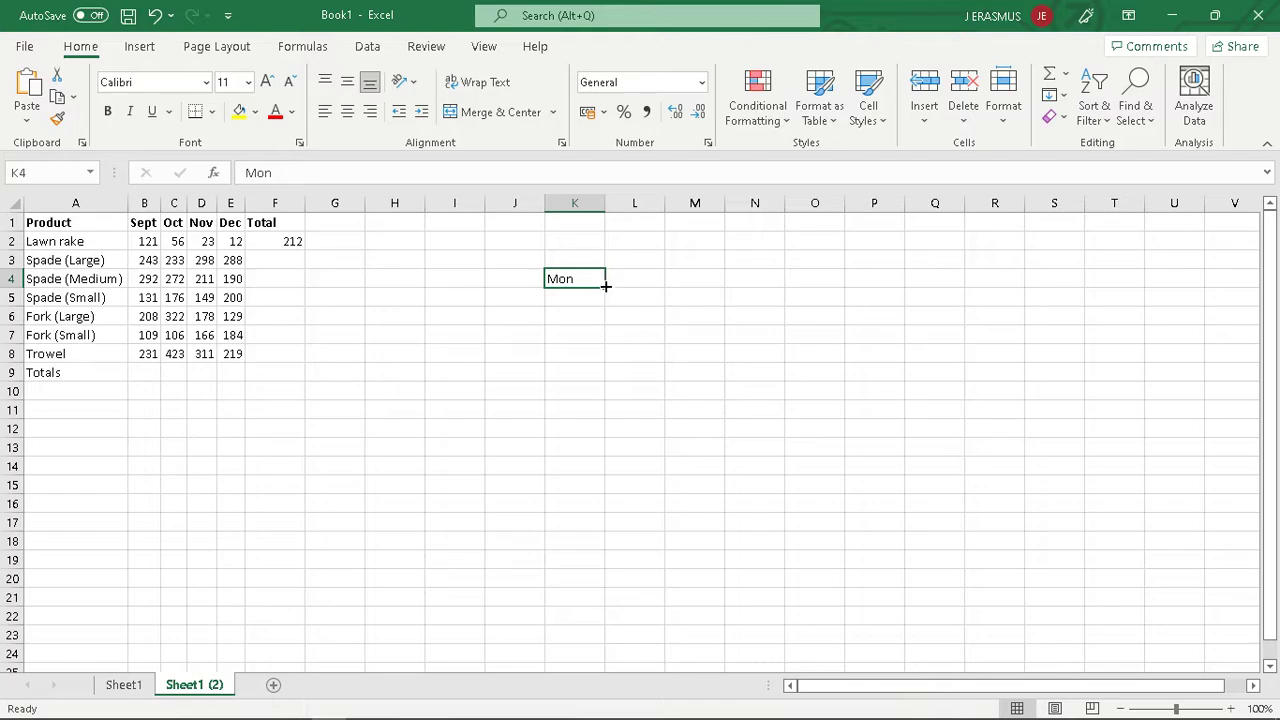
pyautogui.moveTo(605, 287); pyautogui.dragTo(614, 532)
pyautogui.hotkey('ctrl', 'z')
pyautogui.click(678, 430)
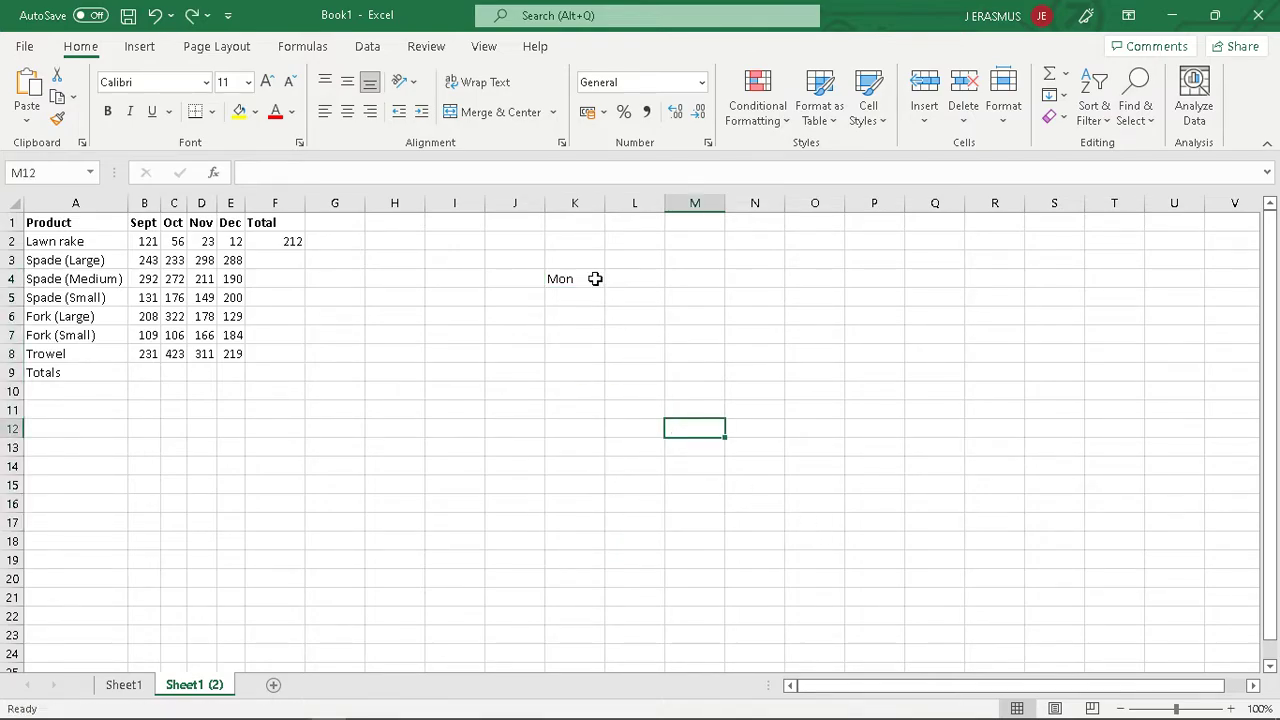
pyautogui.click(595, 279)
pyautogui.click(438, 282)
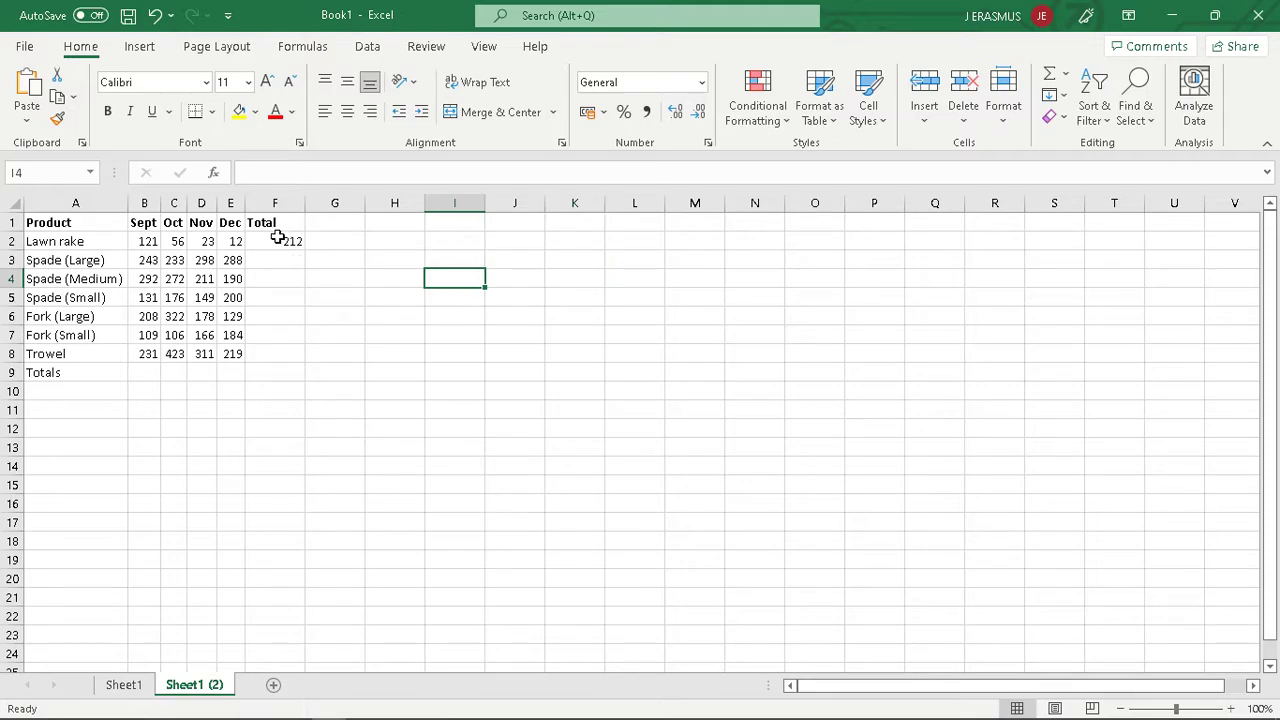
# - Copy the SUM formula in F2 down the Total column to F8
pyautogui.click(277, 240)
pyautogui.moveTo(305, 250); pyautogui.dragTo(300, 362)
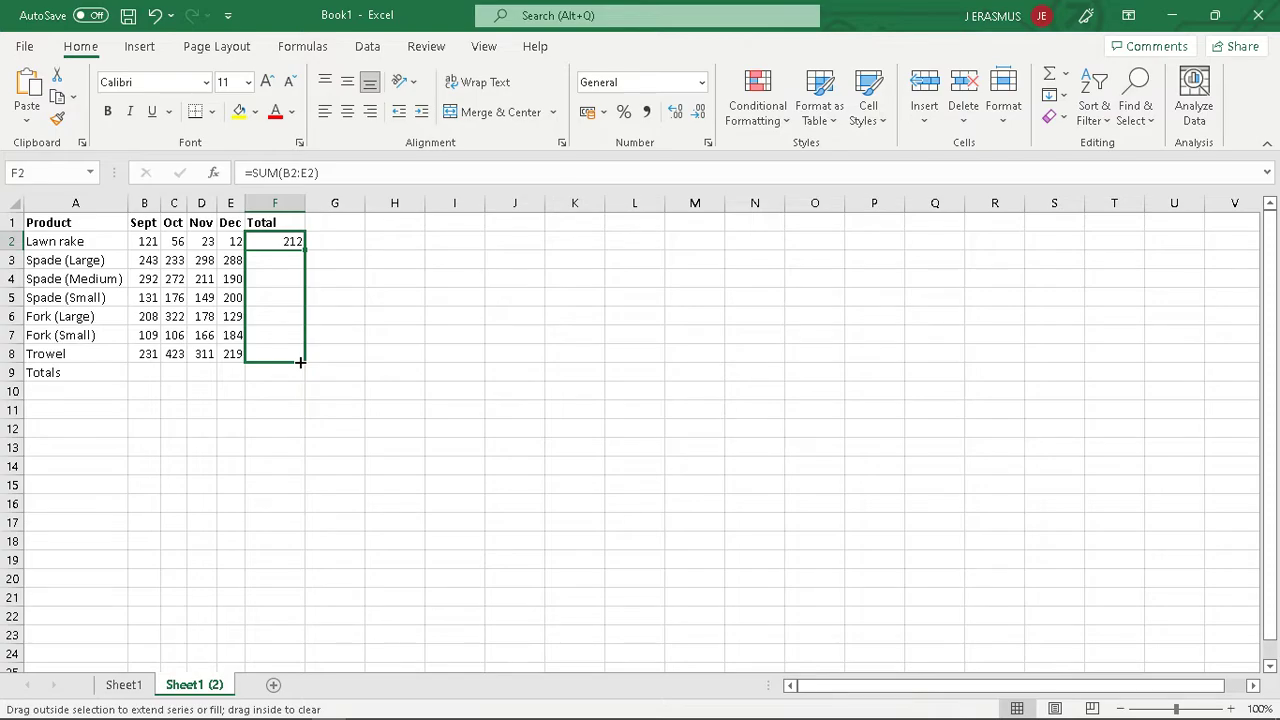
pyautogui.moveTo(300, 362); pyautogui.dragTo(300, 360)
# - Inspect the SUM formula in each Total cell from F2 to F8
pyautogui.click(297, 240)
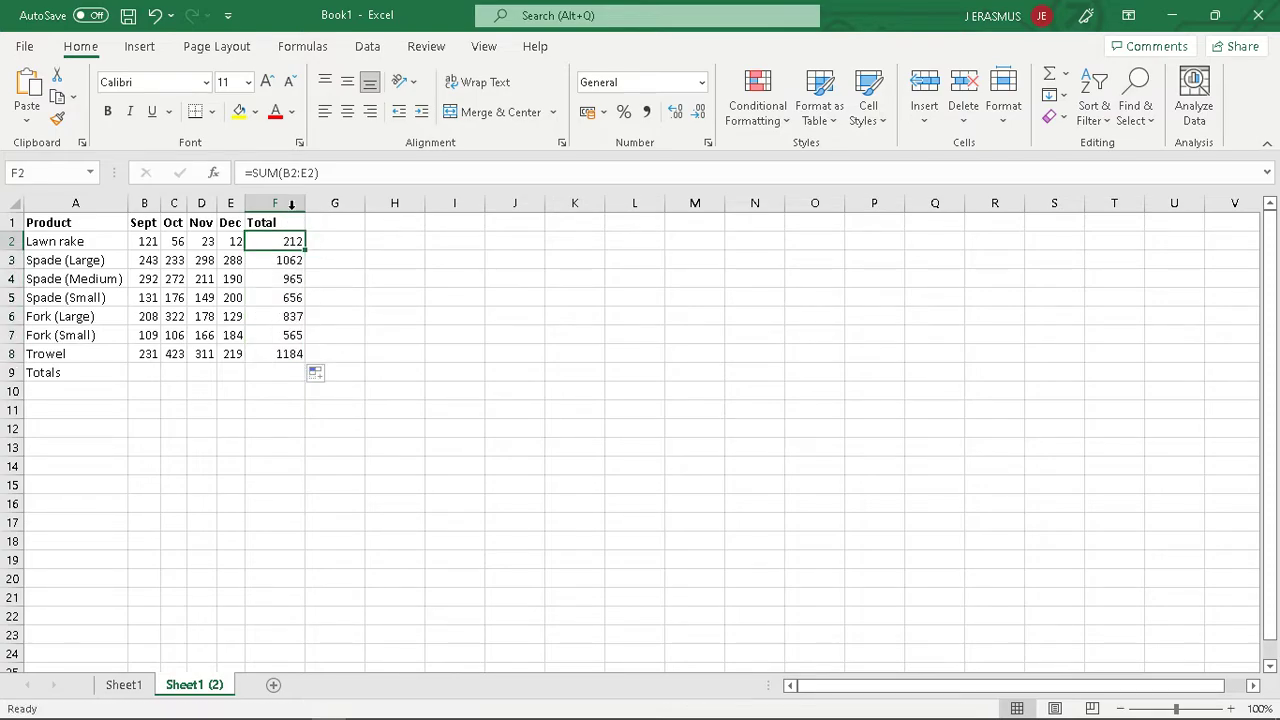
pyautogui.click(286, 173)
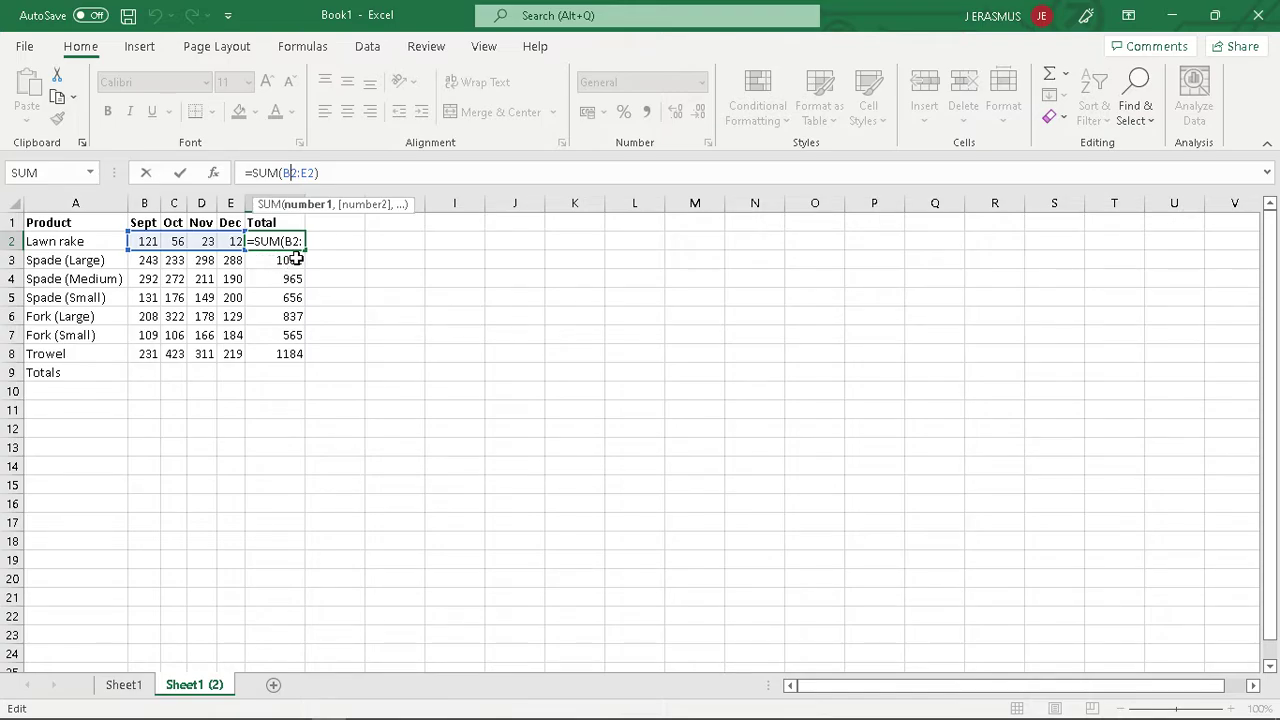
pyautogui.press('Escape')
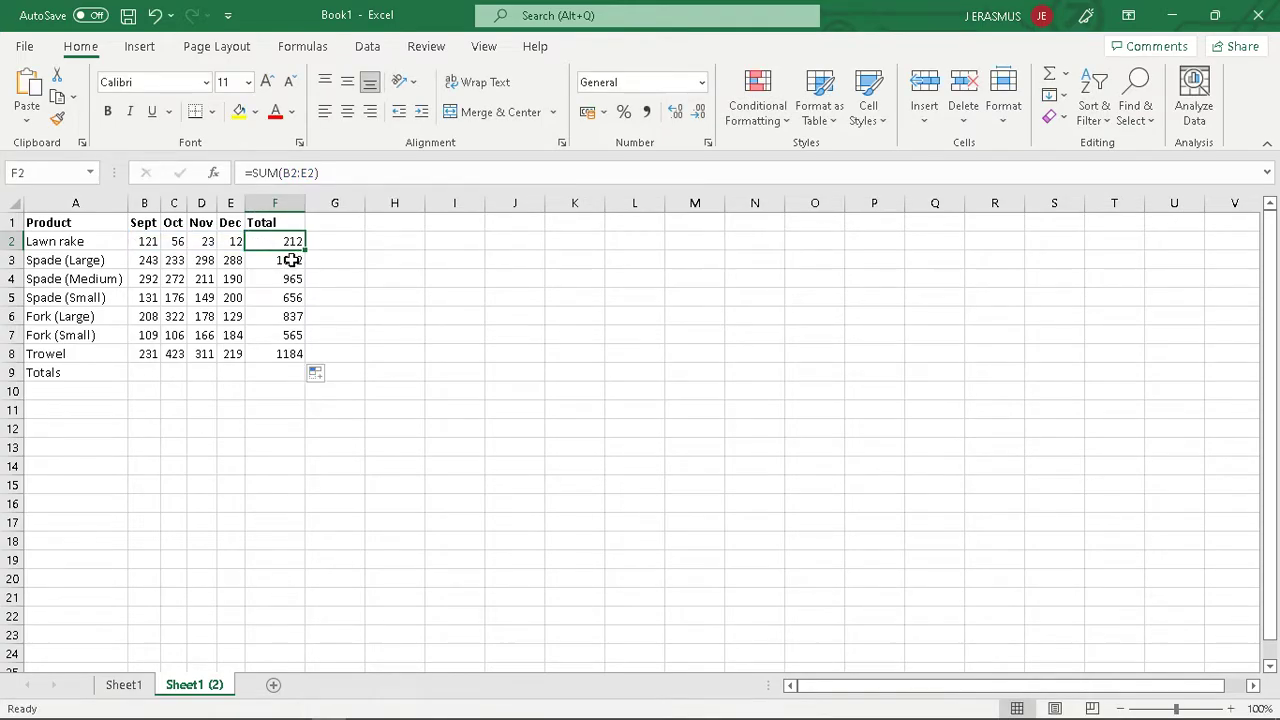
pyautogui.click(290, 260)
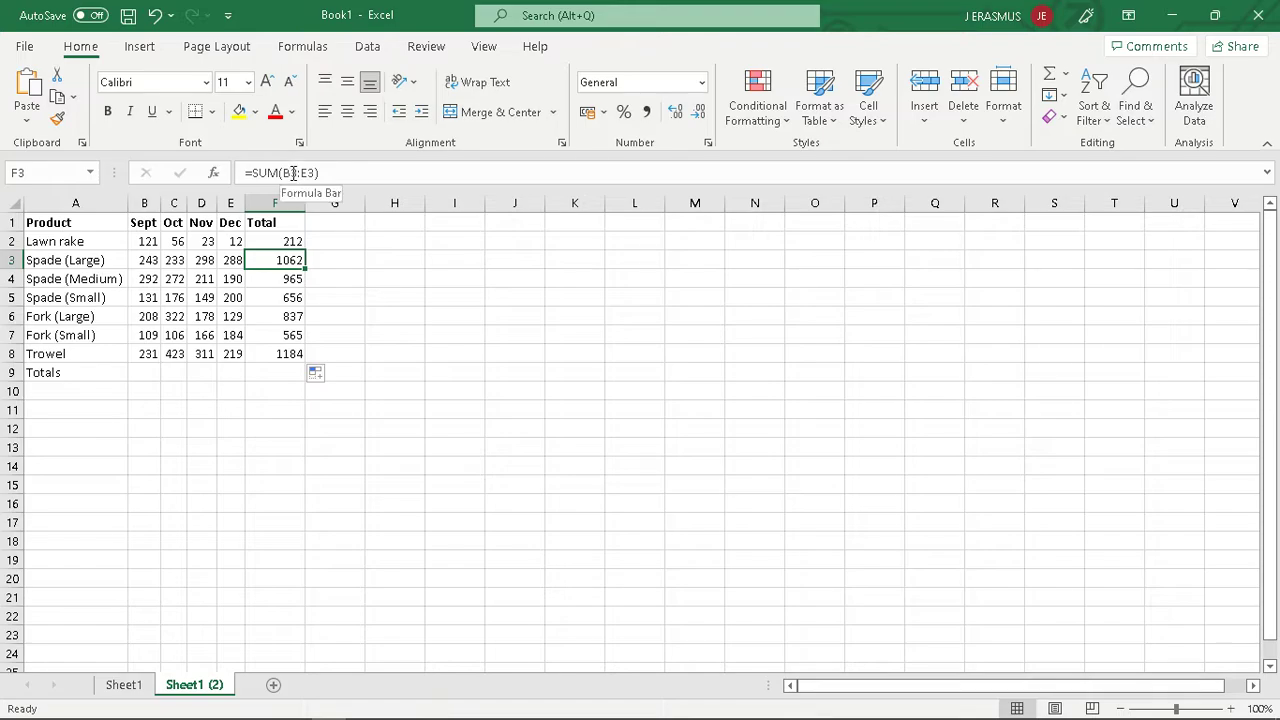
pyautogui.click(268, 280)
pyautogui.click(270, 297)
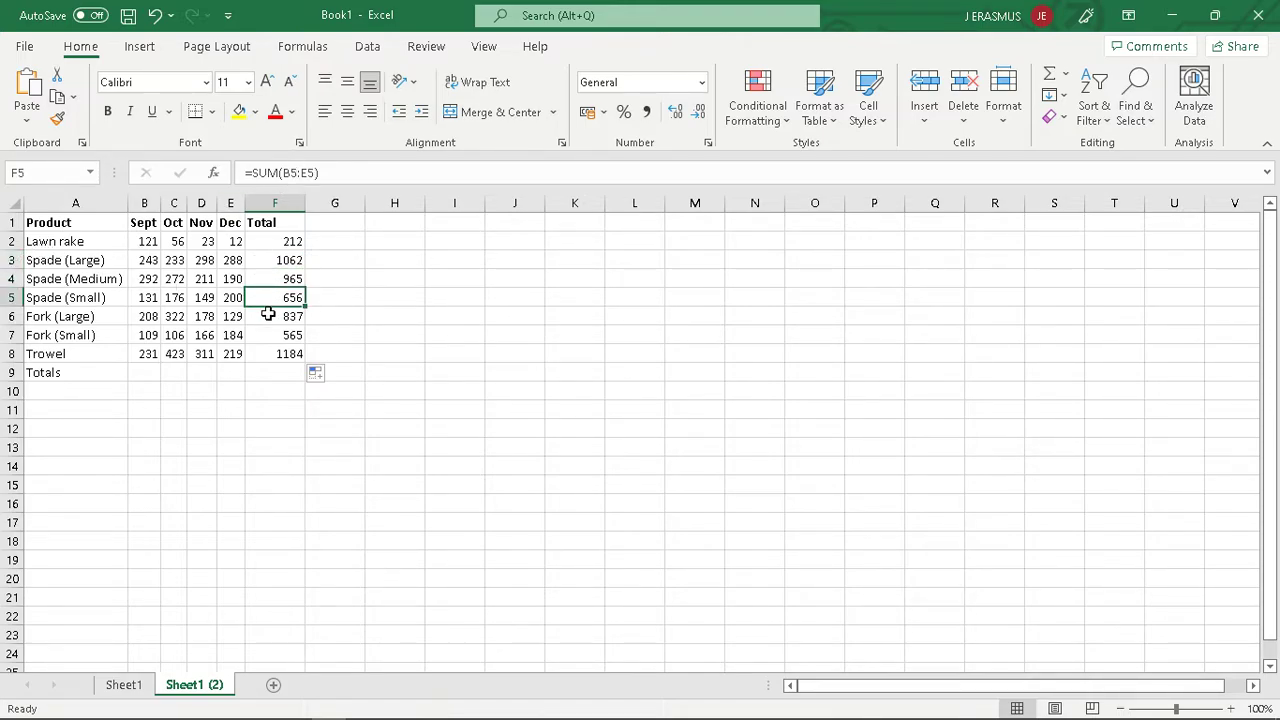
pyautogui.click(270, 316)
pyautogui.click(276, 335)
pyautogui.click(281, 352)
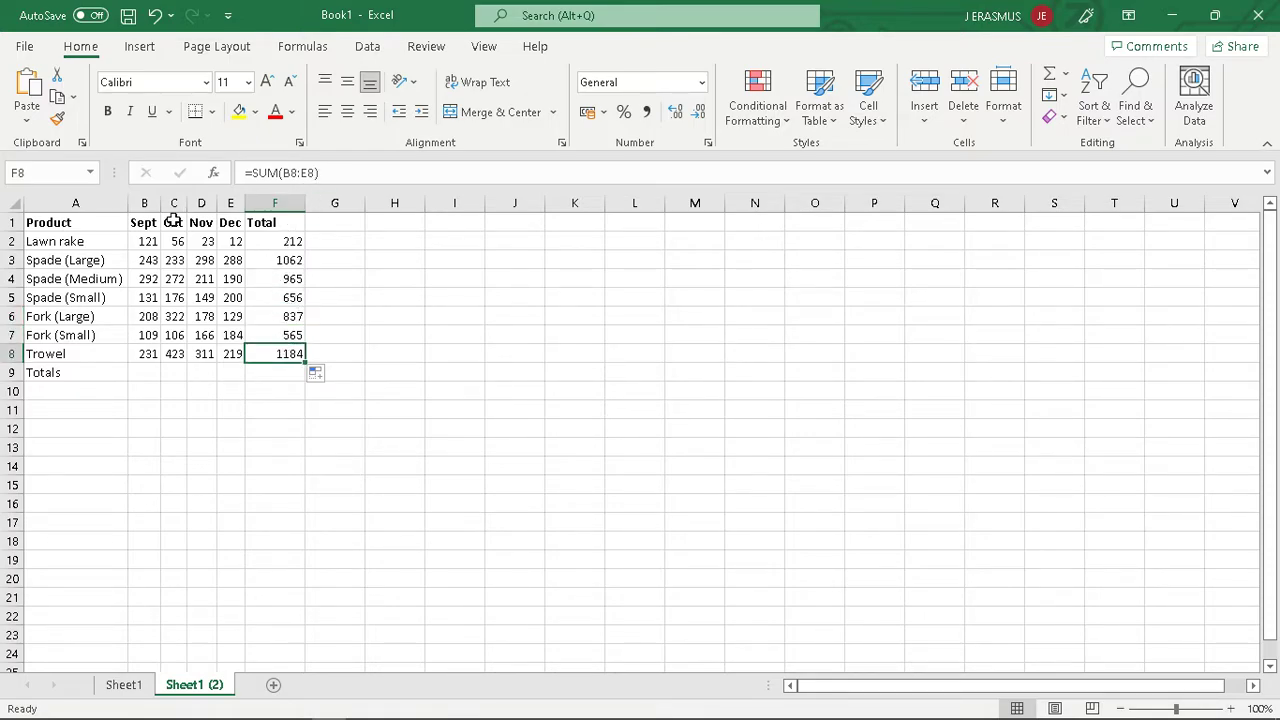
# - Examine which cell ranges the formulas in F8 and F7 reference, without changing them
pyautogui.click(300, 172)
pyautogui.press('Escape')
pyautogui.click(289, 335)
pyautogui.click(282, 172)
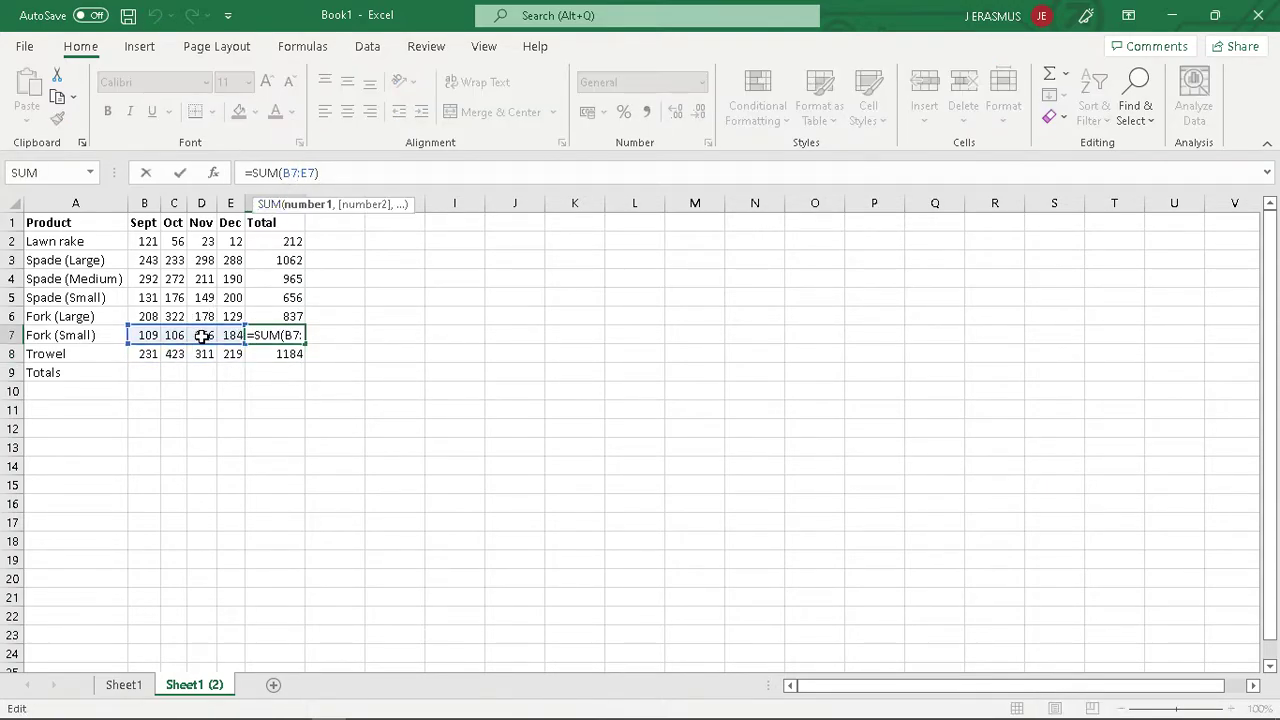
pyautogui.press('Escape')
pyautogui.click(274, 243)
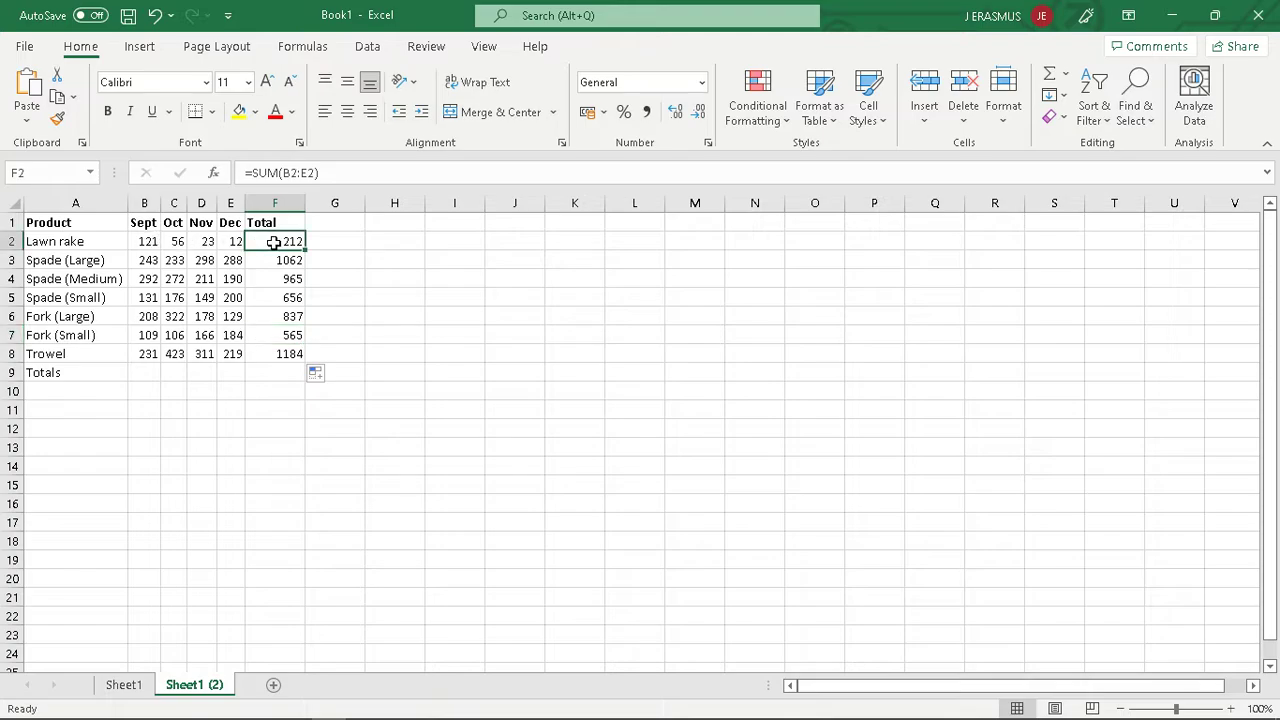
# - Compare the Trowel total in F8 with the sum of the selected cells B8:E8
pyautogui.click(282, 347)
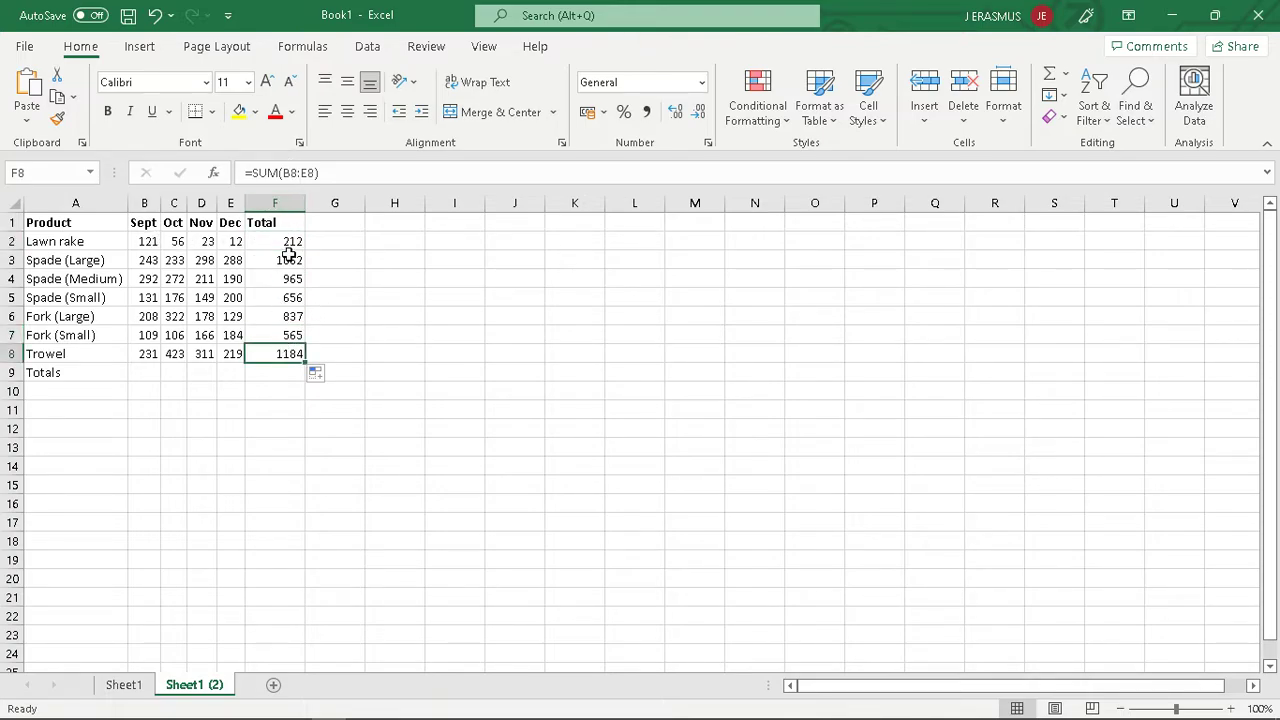
pyautogui.click(506, 396)
pyautogui.moveTo(147, 352); pyautogui.dragTo(234, 354)
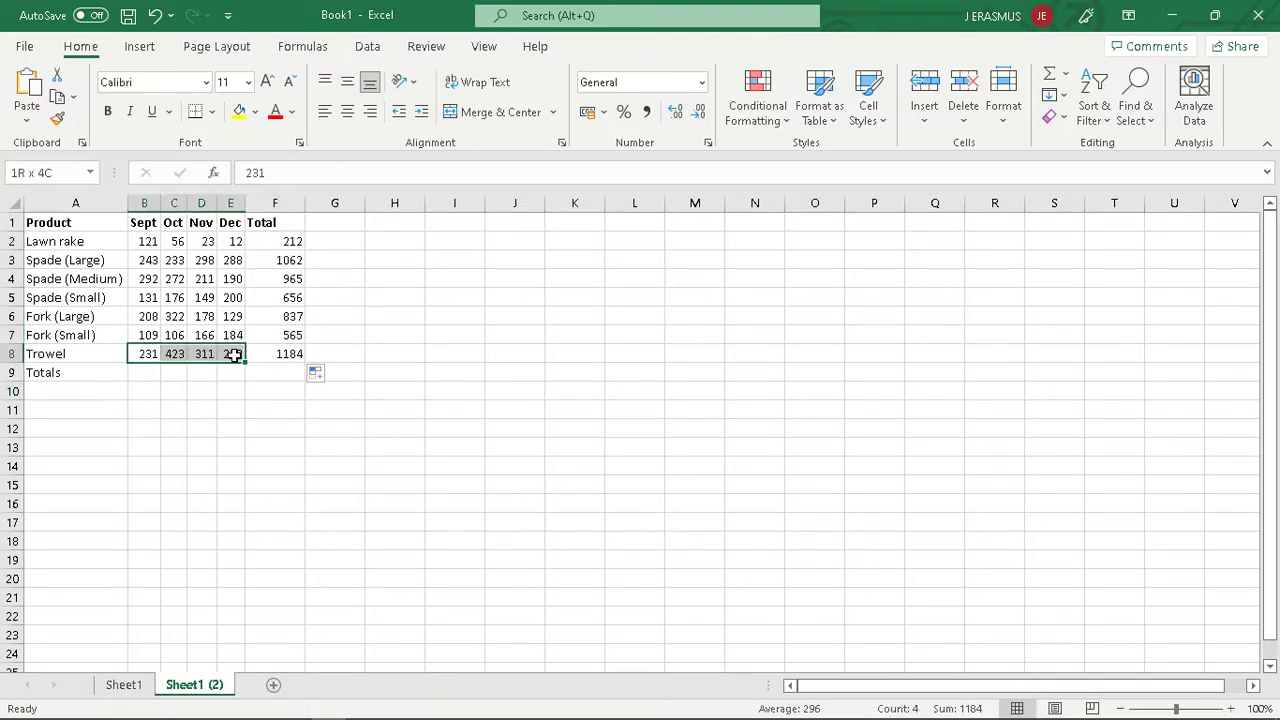
pyautogui.click(489, 297)
# - Look up instruction 5 and its example table in the textbook's Activity 20.1, and return to Excel
pyautogui.hotkey('alt', 'Tab')
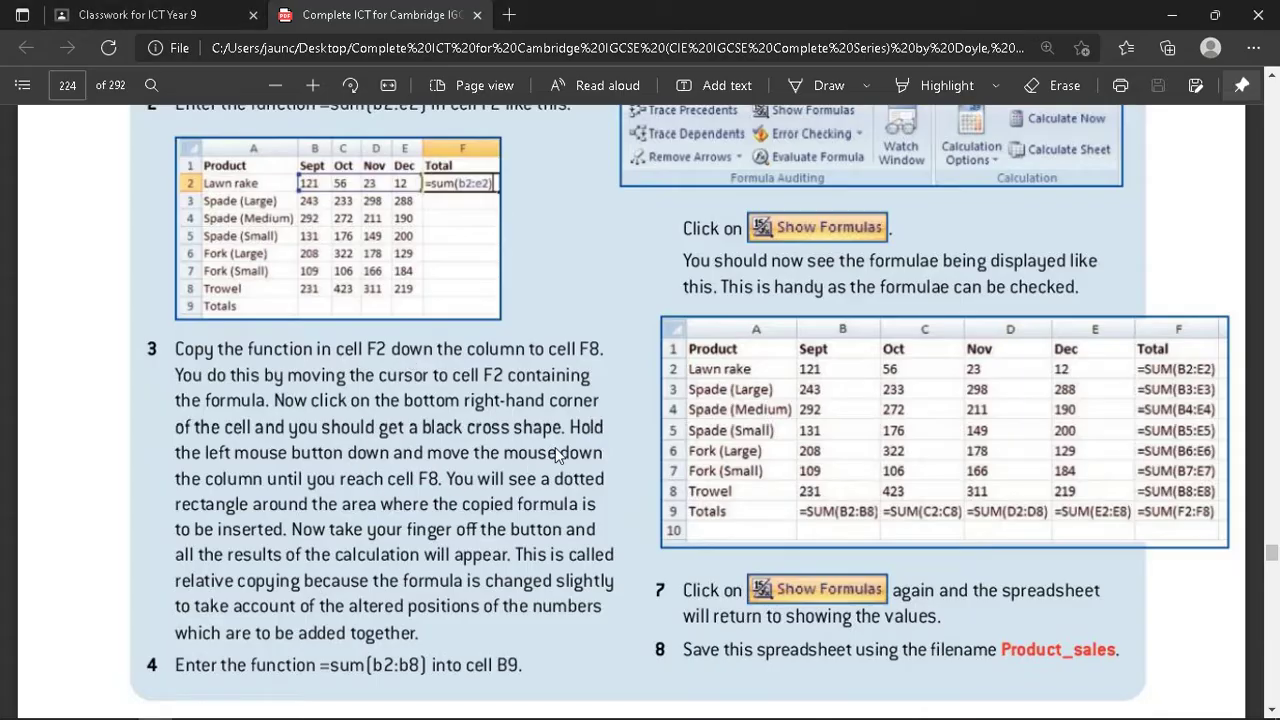
pyautogui.scroll(3, 613, 397)
pyautogui.scroll(1, 614, 389)
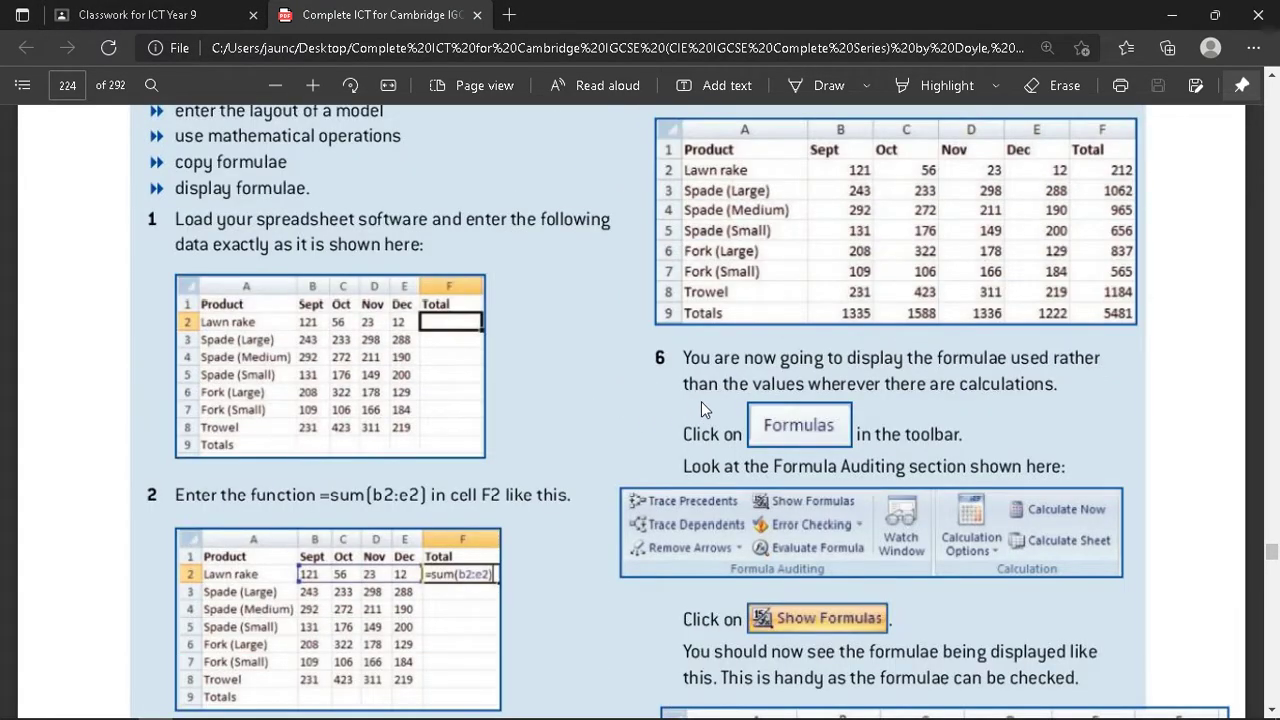
pyautogui.scroll(3, 701, 401)
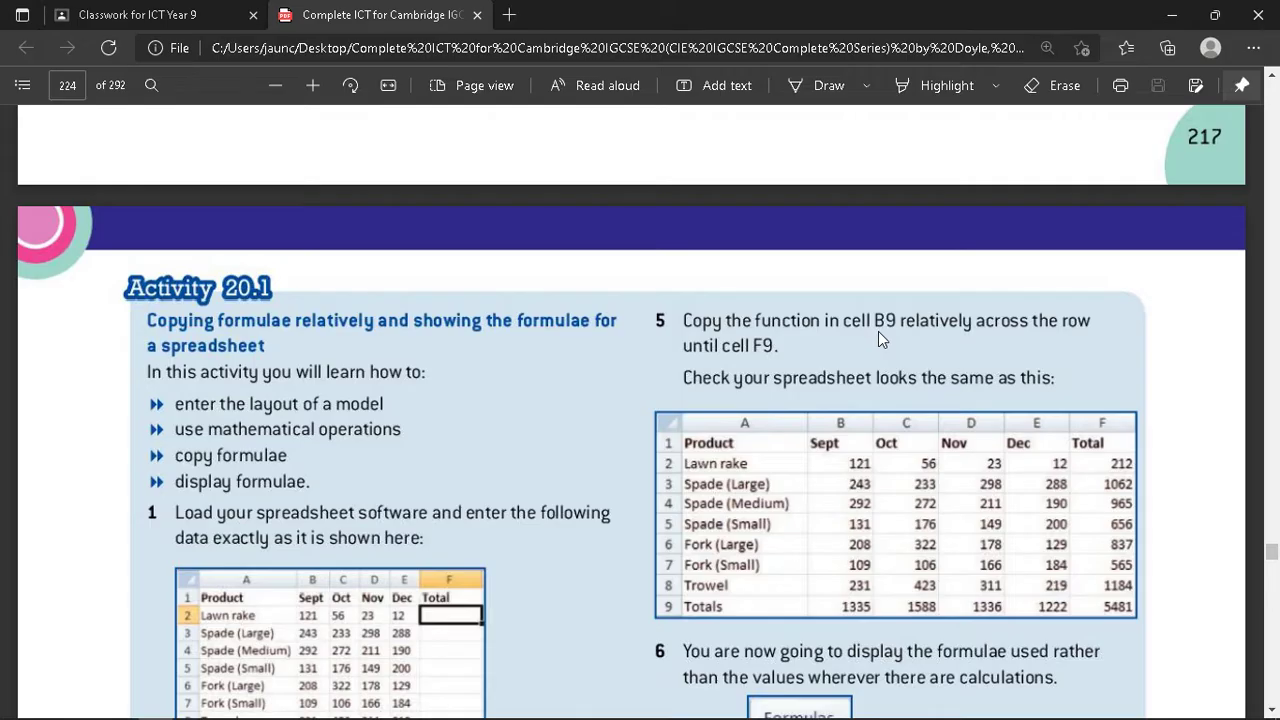
pyautogui.hotkey('alt', 'Tab')
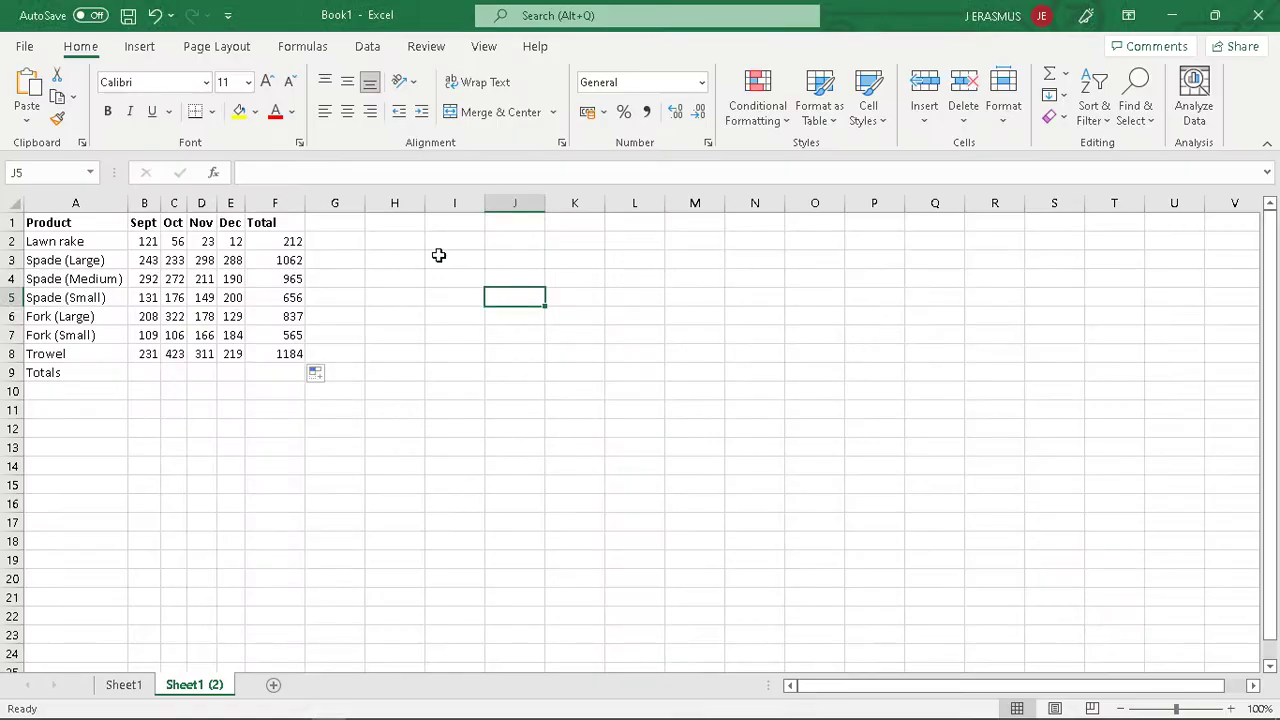
# - Select cell B9 and look up instruction 4 of Activity 20.1 in the textbook, returning to Excel
pyautogui.click(142, 372)
pyautogui.hotkey('alt', 'Tab')
pyautogui.scroll(-5, 334, 460)
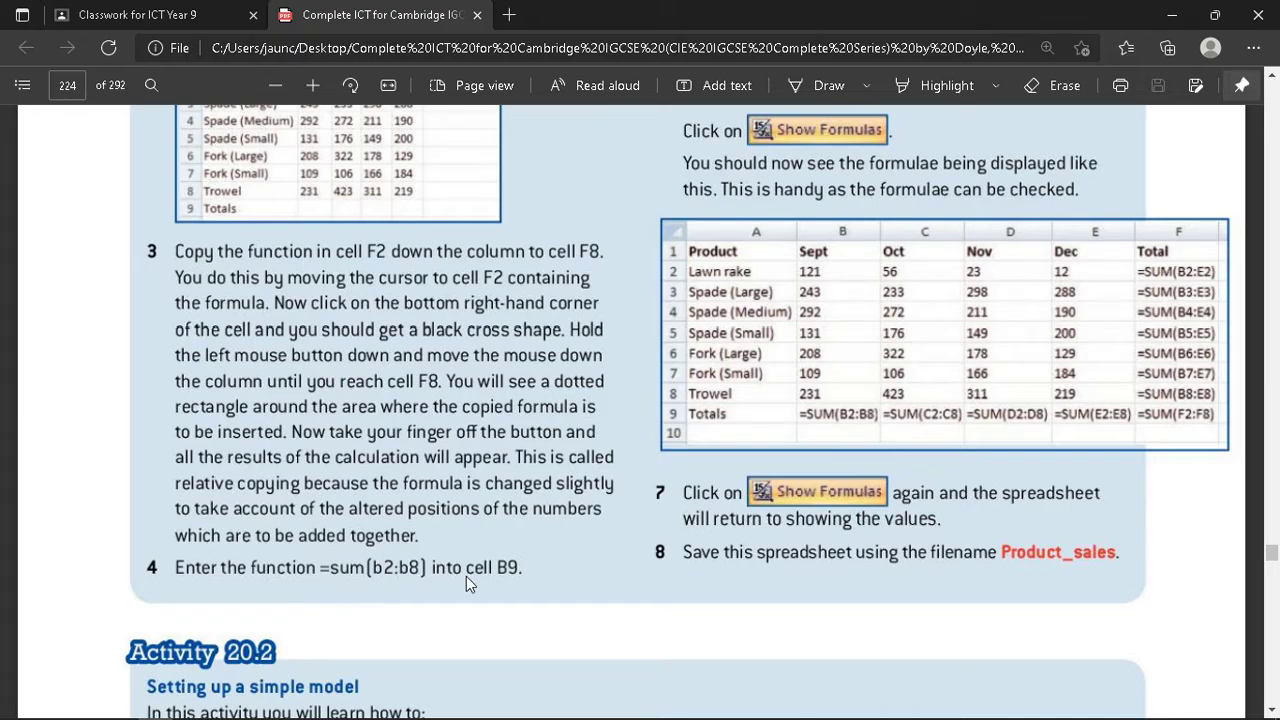
pyautogui.hotkey('alt', 'Tab')
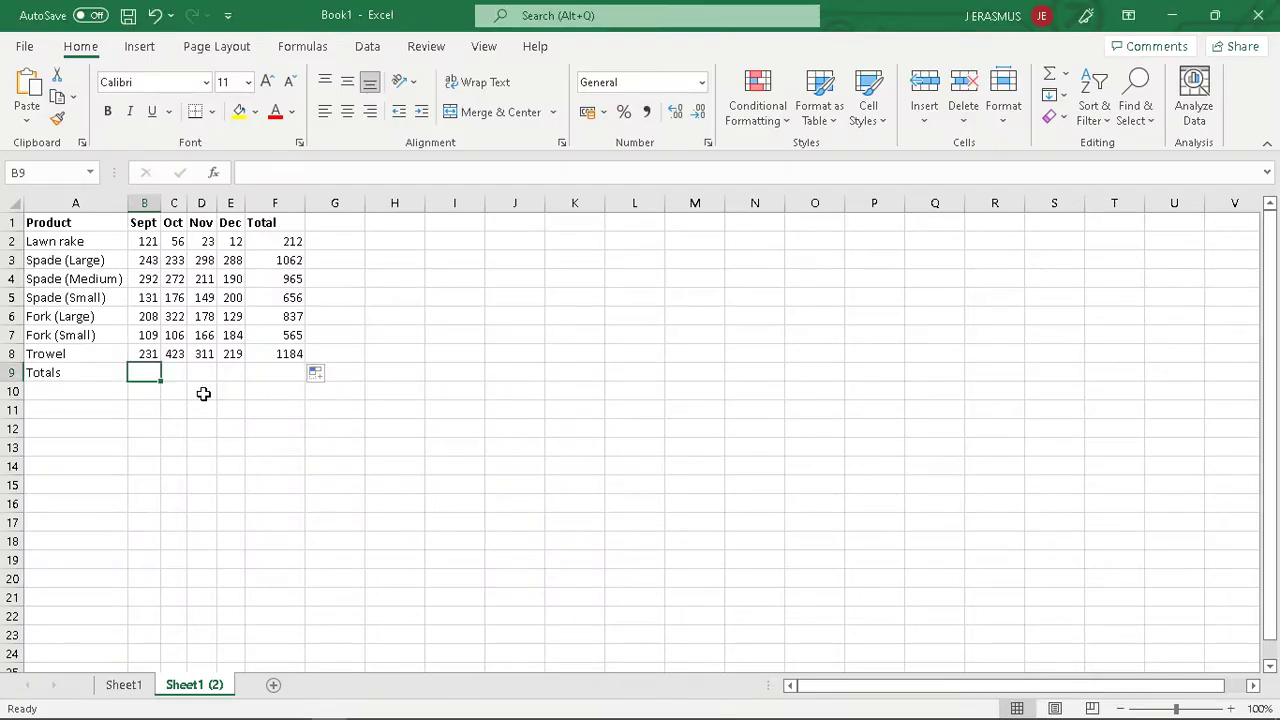
# - Enter the formula =SUM(B2:B8) in cell B9 to total the September sales
pyautogui.write('=')
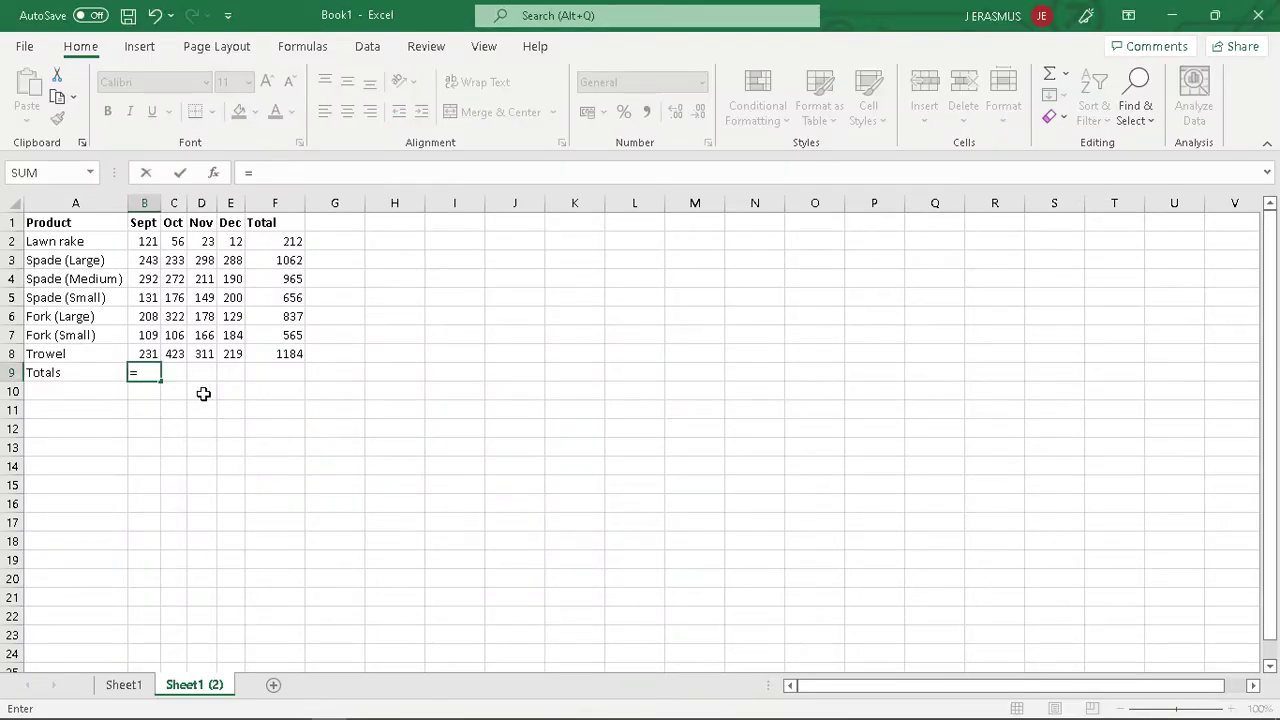
pyautogui.write('SUM')
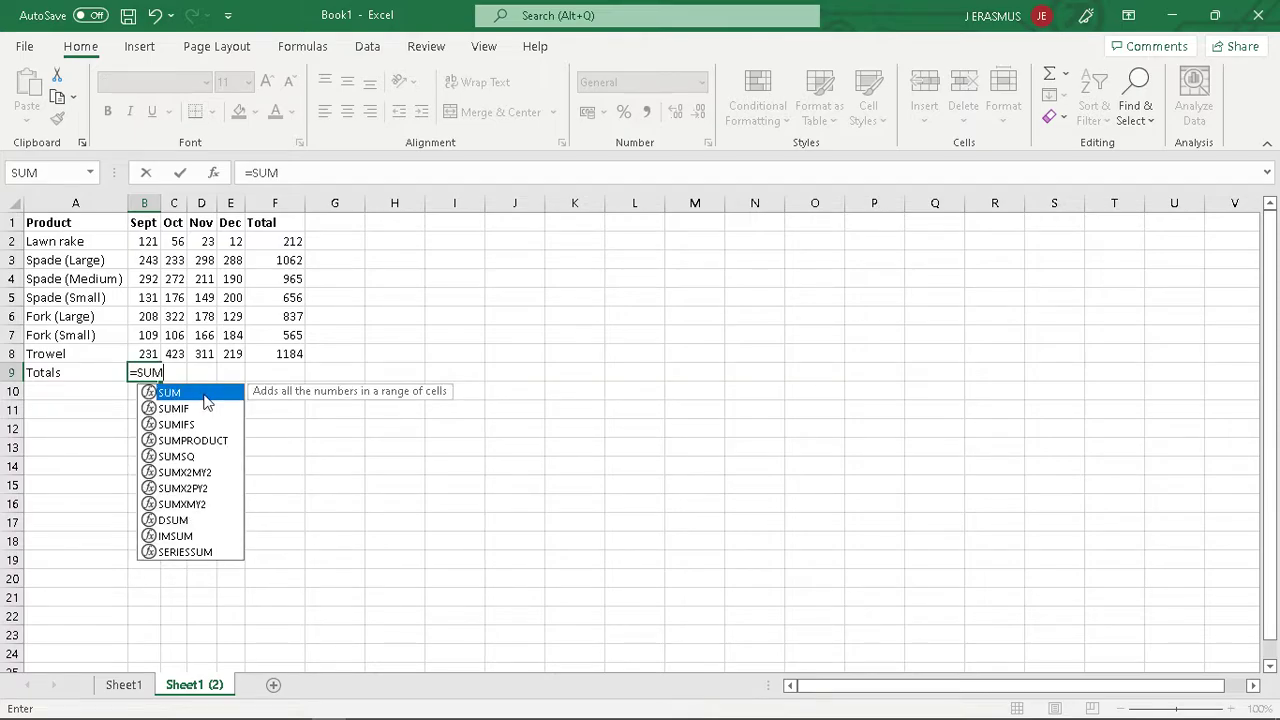
pyautogui.doubleClick(205, 396)
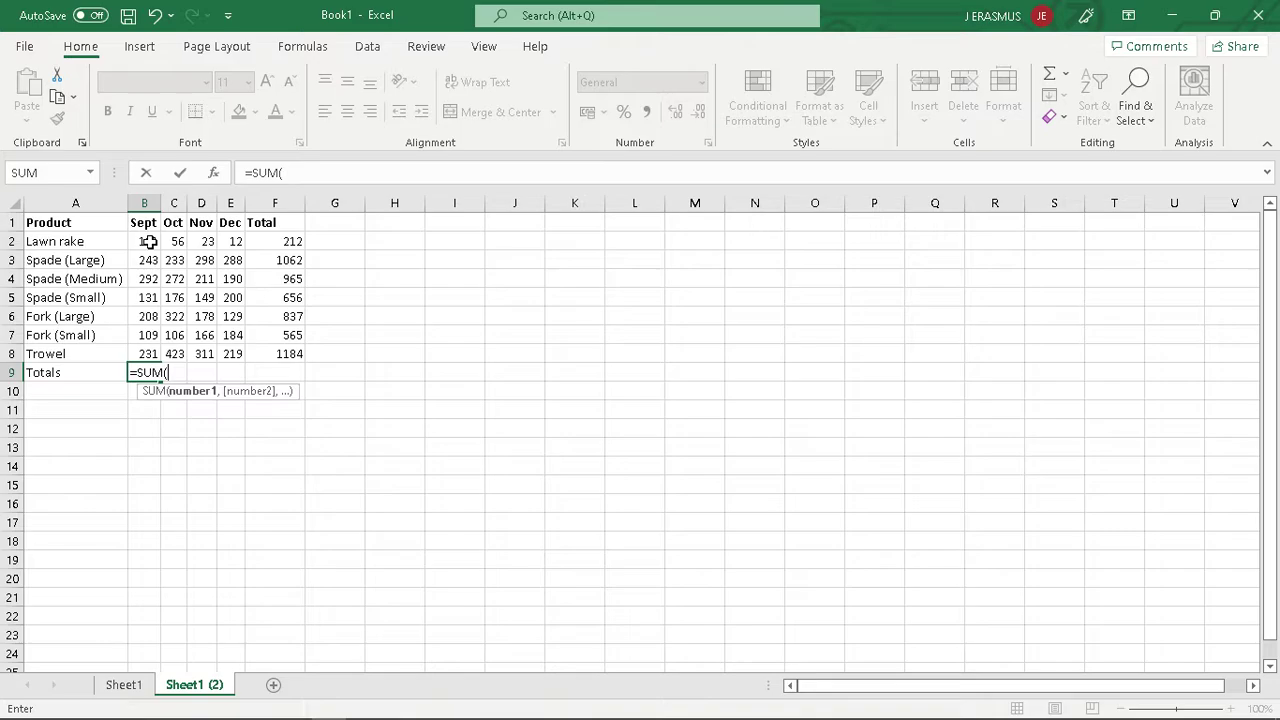
pyautogui.write('B2')
pyautogui.press('BackSpace')
pyautogui.press('BackSpace')
pyautogui.click(150, 241)
pyautogui.moveTo(150, 241); pyautogui.dragTo(156, 356)
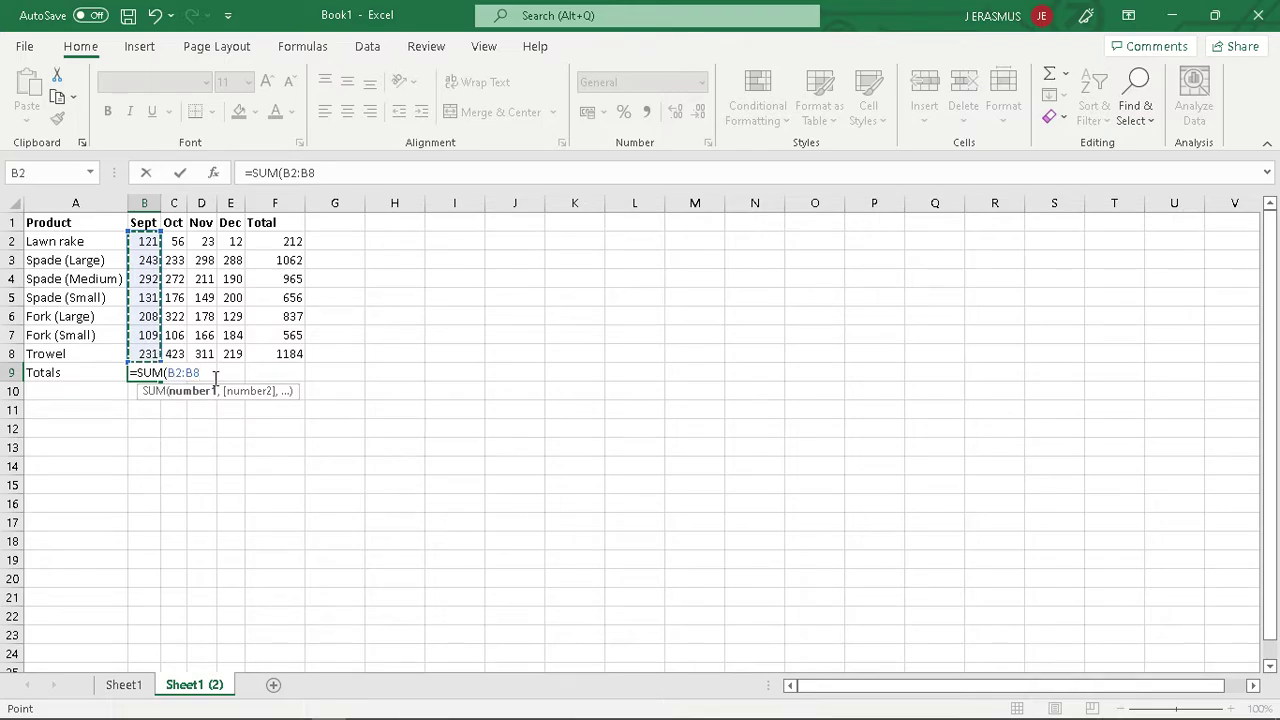
pyautogui.write(')')
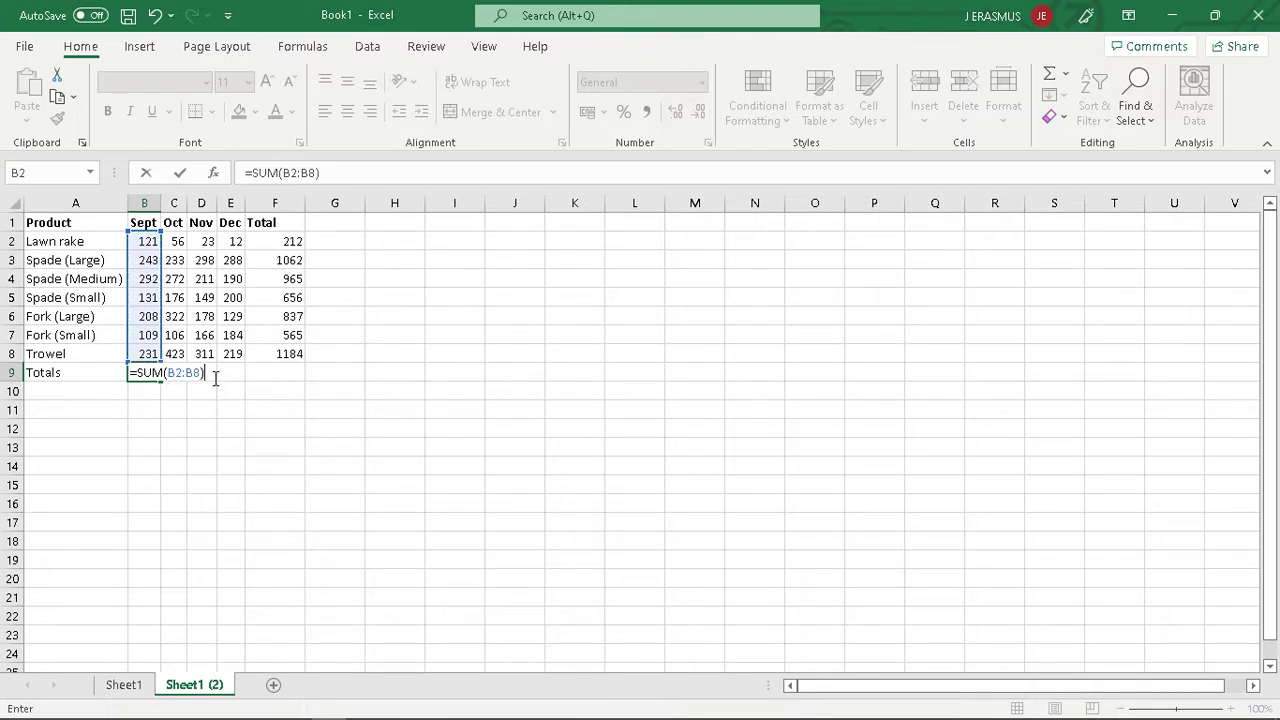
pyautogui.press('Return')
# - Compare the September total in B9 with the sum of the selected cells B2:B8
pyautogui.moveTo(146, 248); pyautogui.dragTo(150, 355)
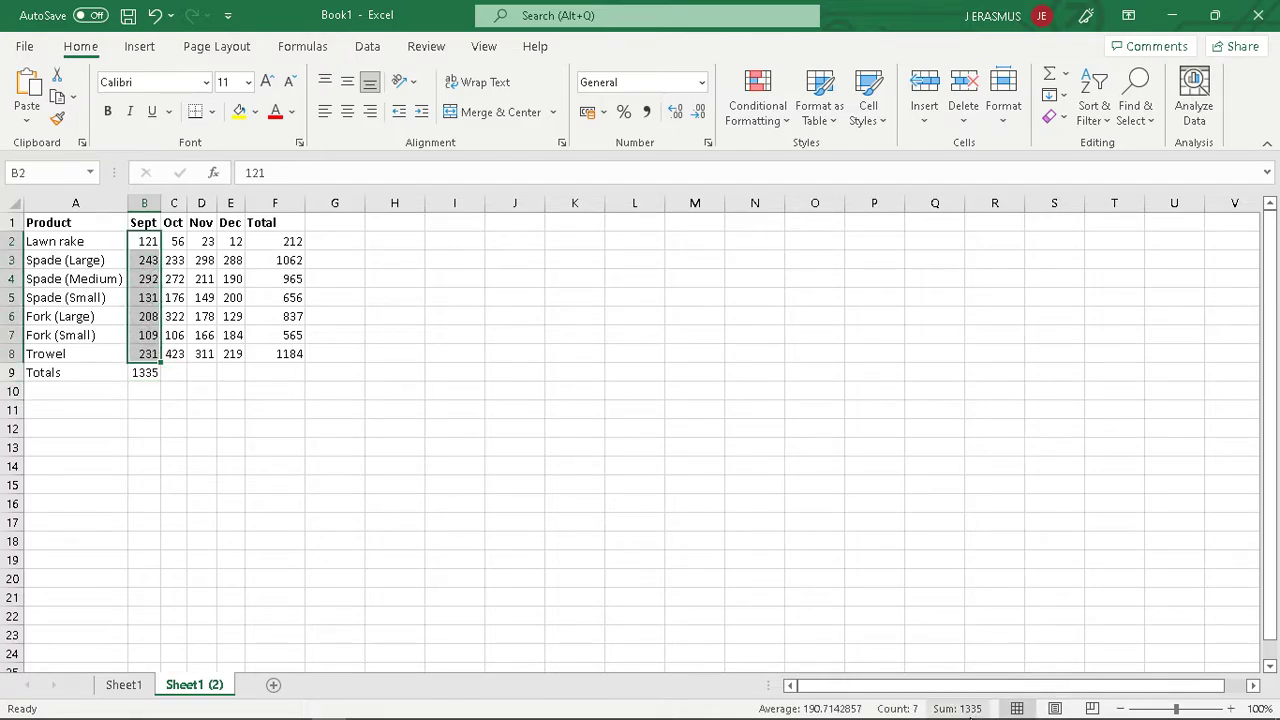
pyautogui.click(165, 428)
pyautogui.click(150, 377)
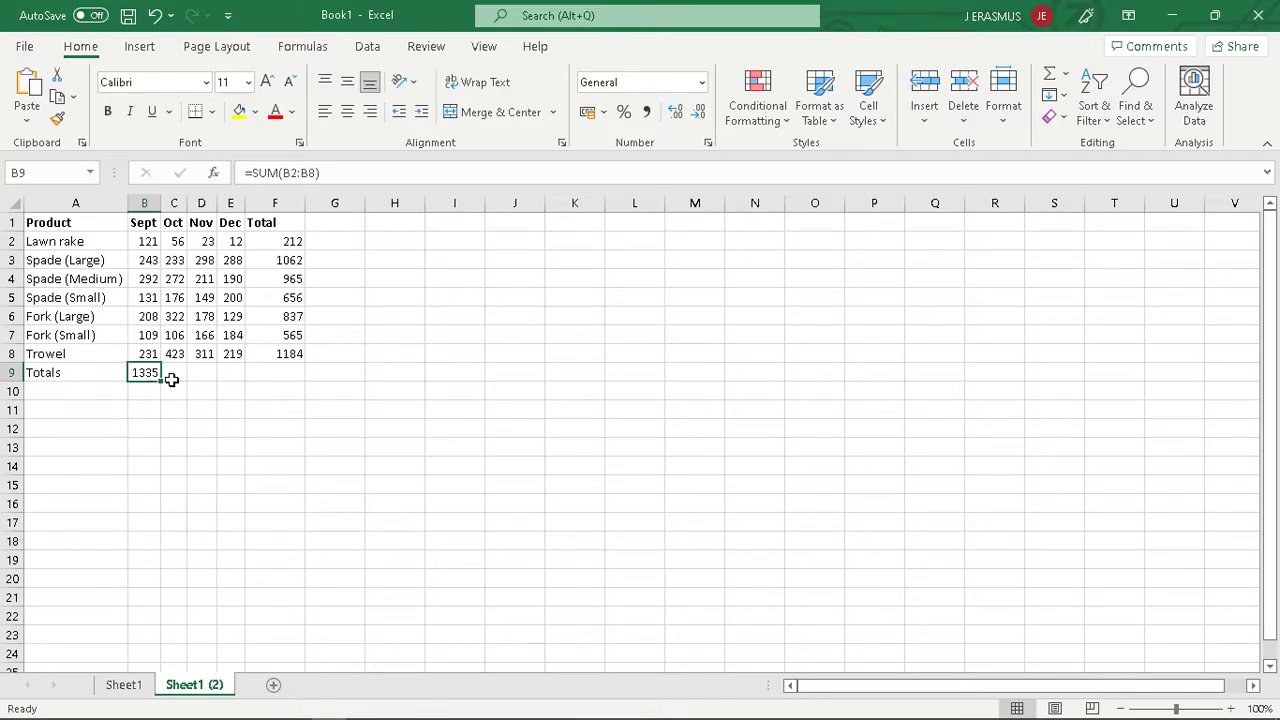
# - Copy the B9 formula across to E9 and auto-fit the widths of columns C, D and E
pyautogui.moveTo(158, 381); pyautogui.dragTo(244, 380)
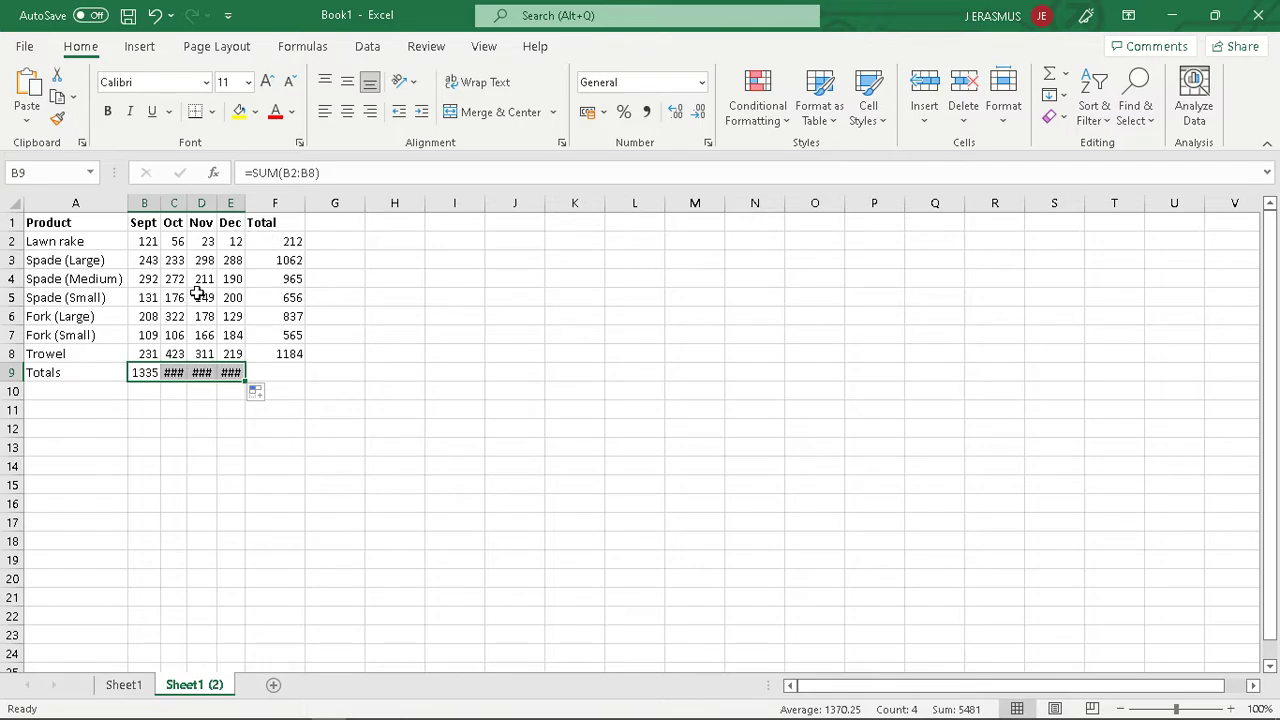
pyautogui.doubleClick(186, 200)
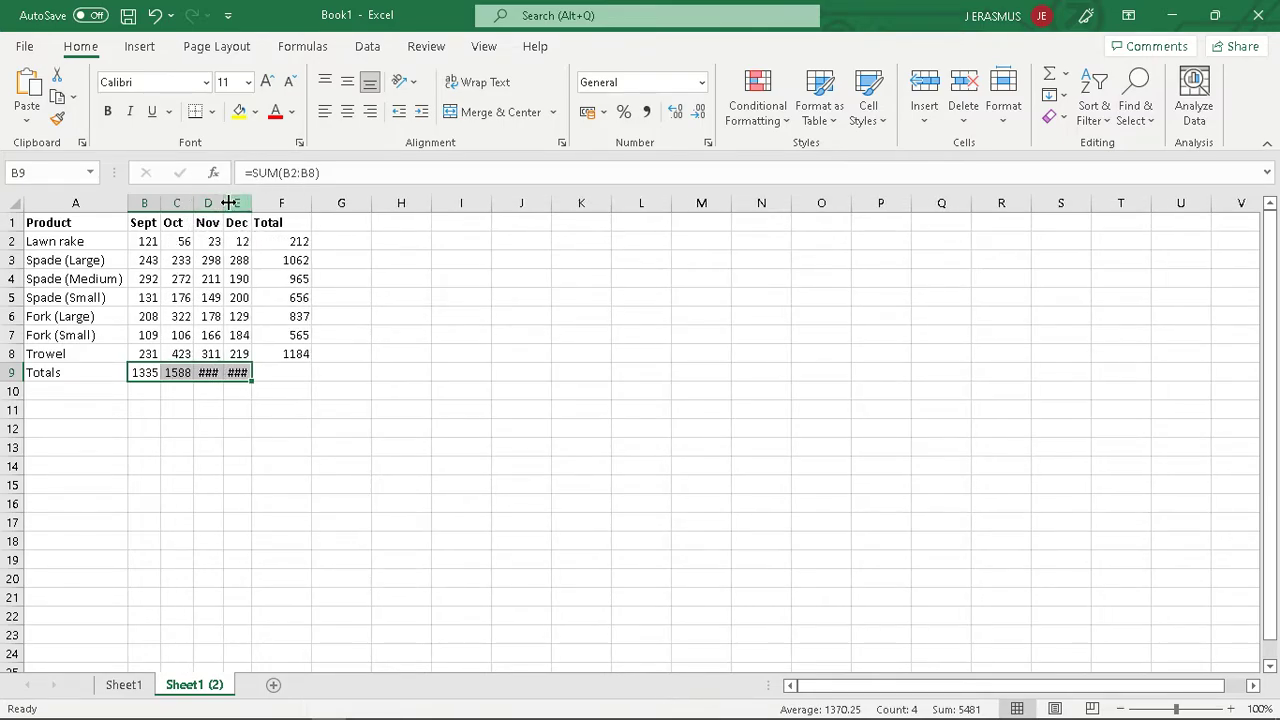
pyautogui.doubleClick(223, 200)
pyautogui.doubleClick(256, 203)
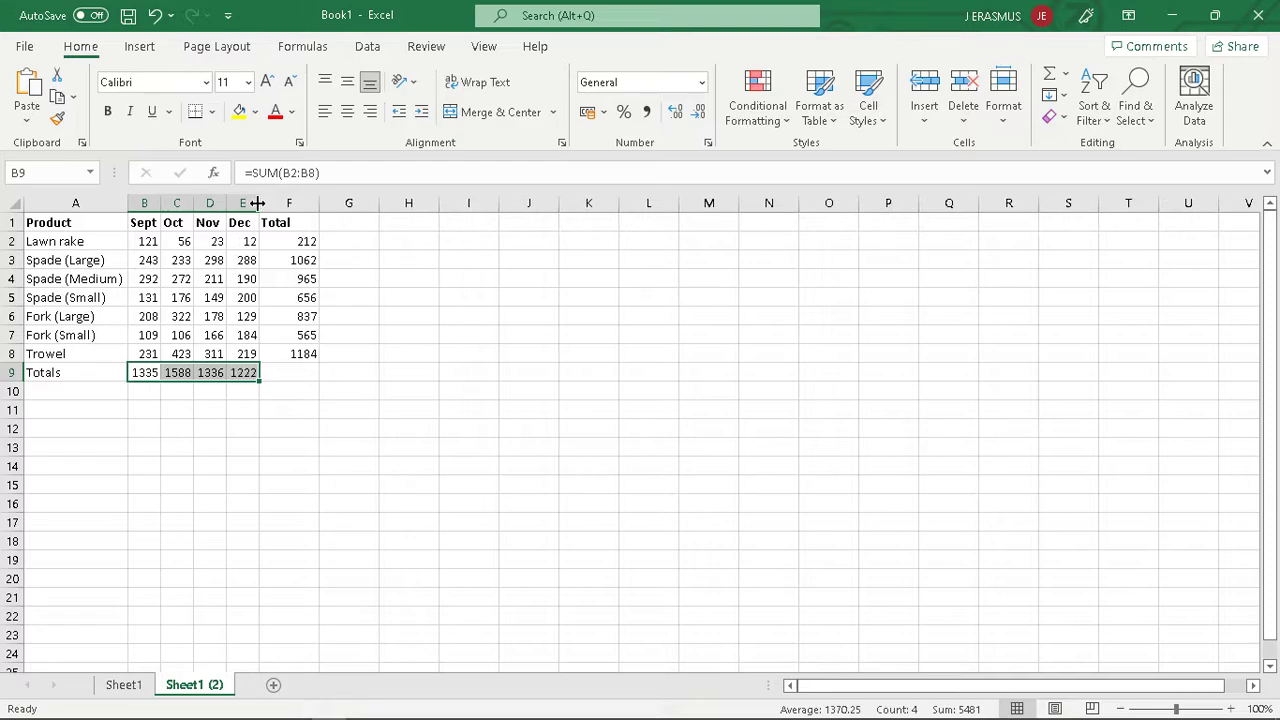
# - Check instruction 5 in the textbook, and extend the copied Totals formula across to cell F9
pyautogui.hotkey('alt', 'Tab')
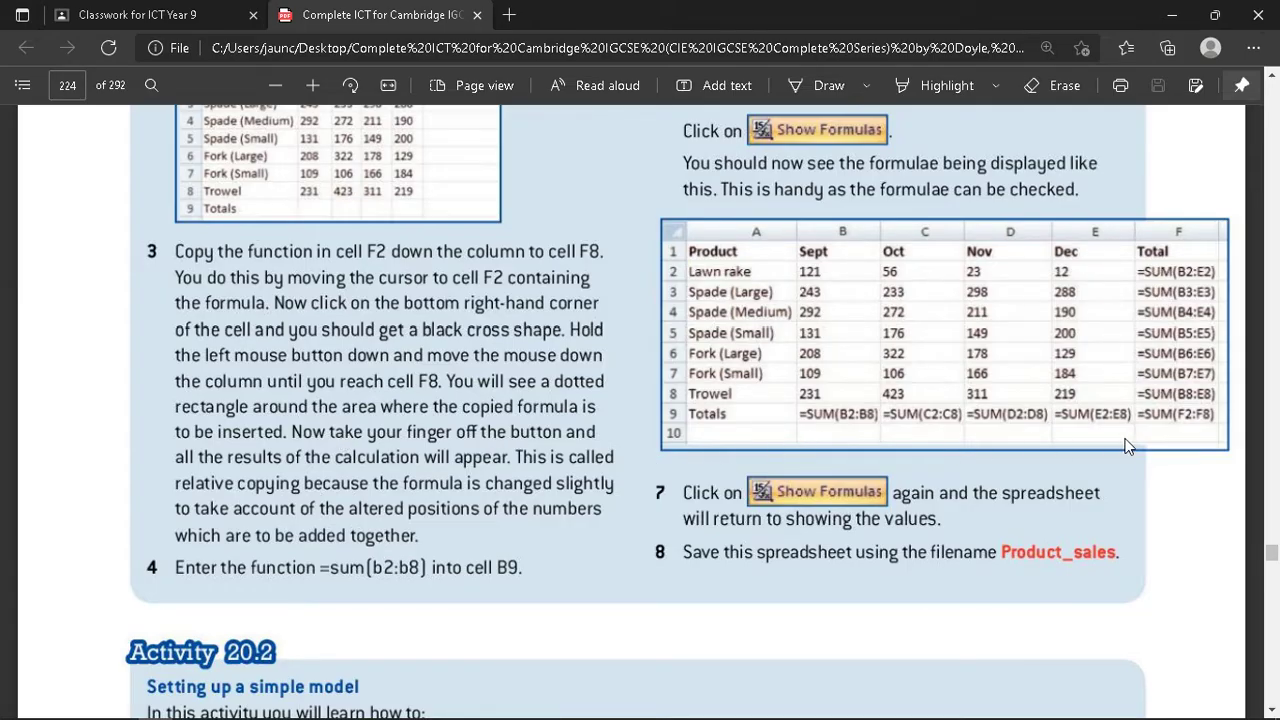
pyautogui.scroll(6, 1058, 407)
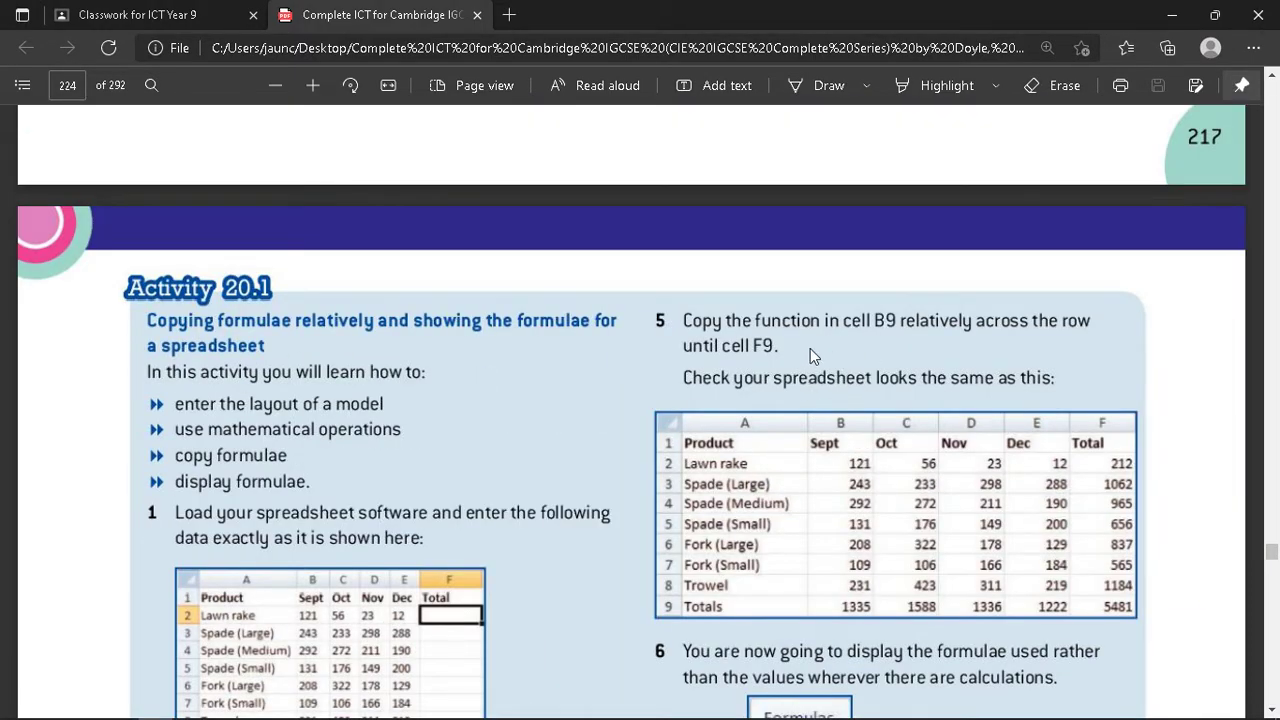
pyautogui.hotkey('alt', 'Tab')
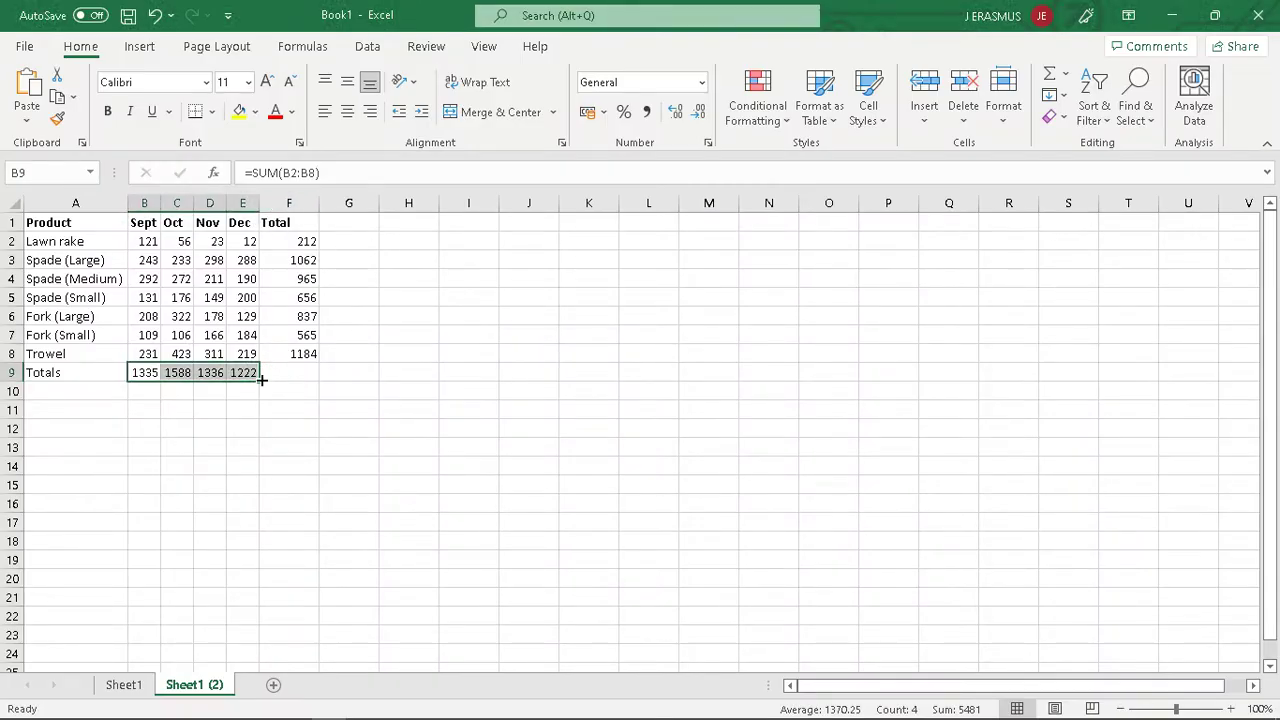
pyautogui.moveTo(262, 378); pyautogui.dragTo(302, 380)
pyautogui.click(487, 486)
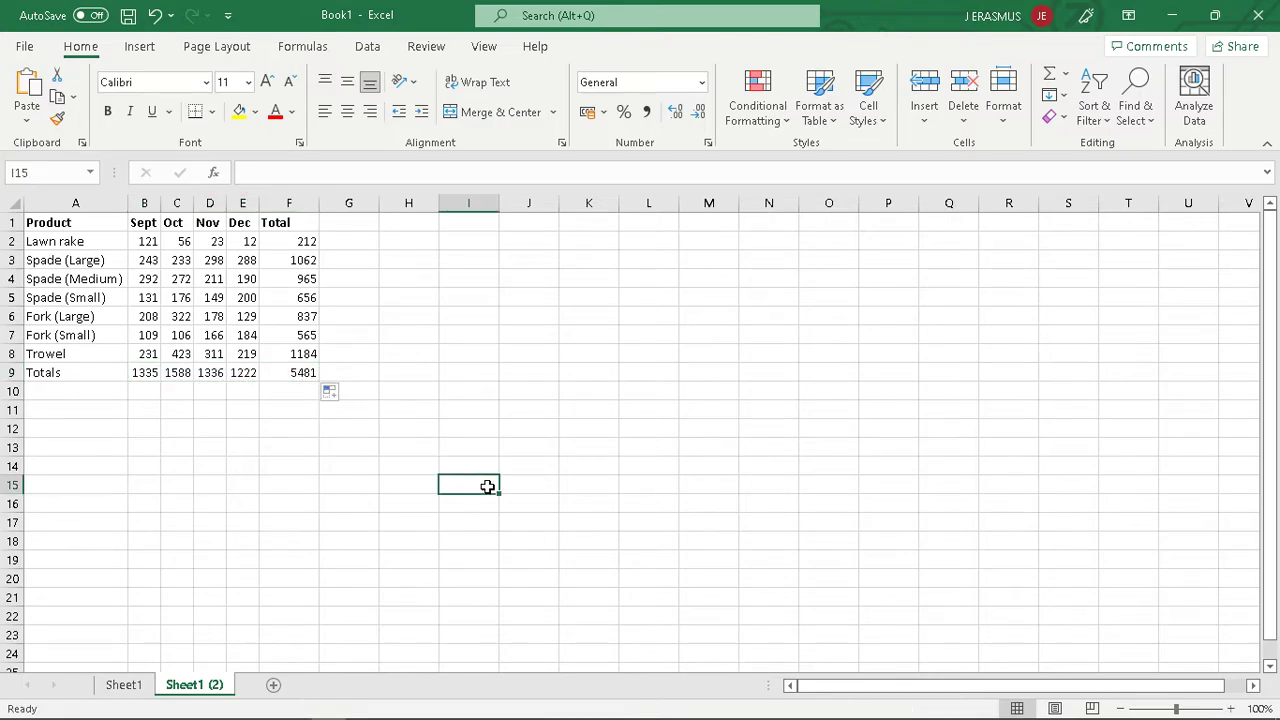
# - Compare the grand total in F9 with the sums of F2:F8 and B9:E9, and inspect its formula
pyautogui.moveTo(303, 241); pyautogui.dragTo(300, 355)
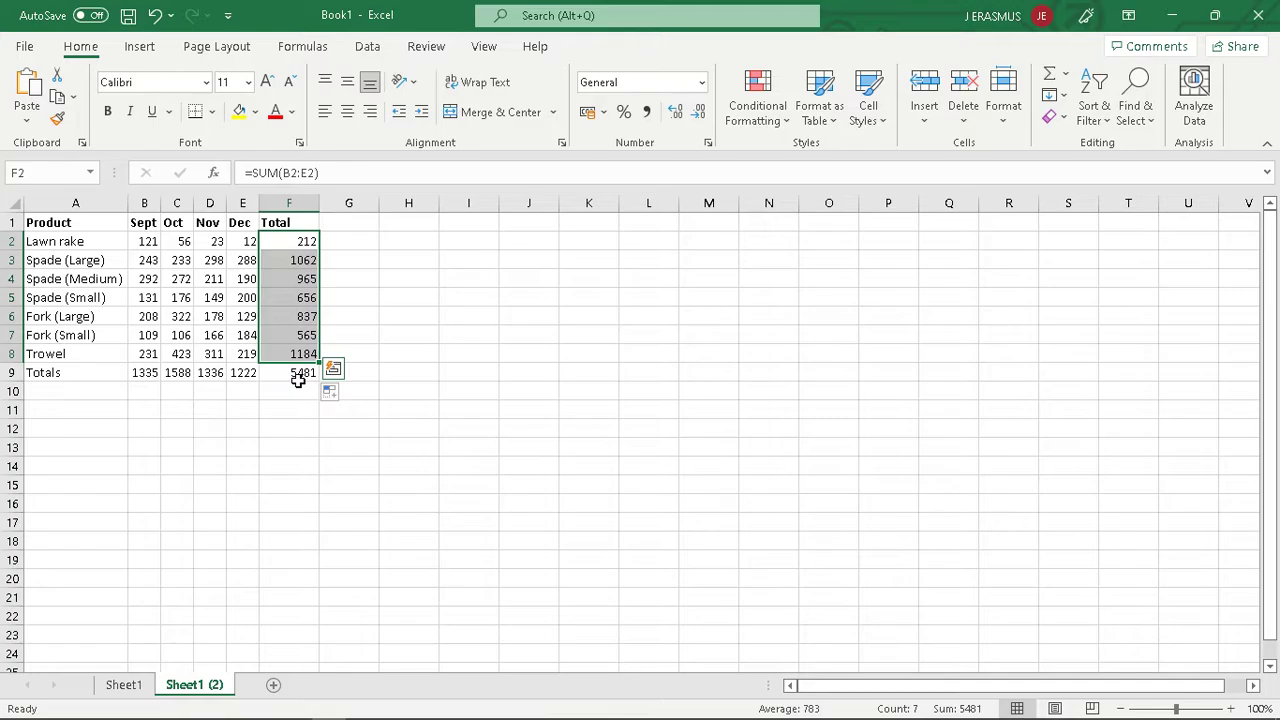
pyautogui.moveTo(975, 715)
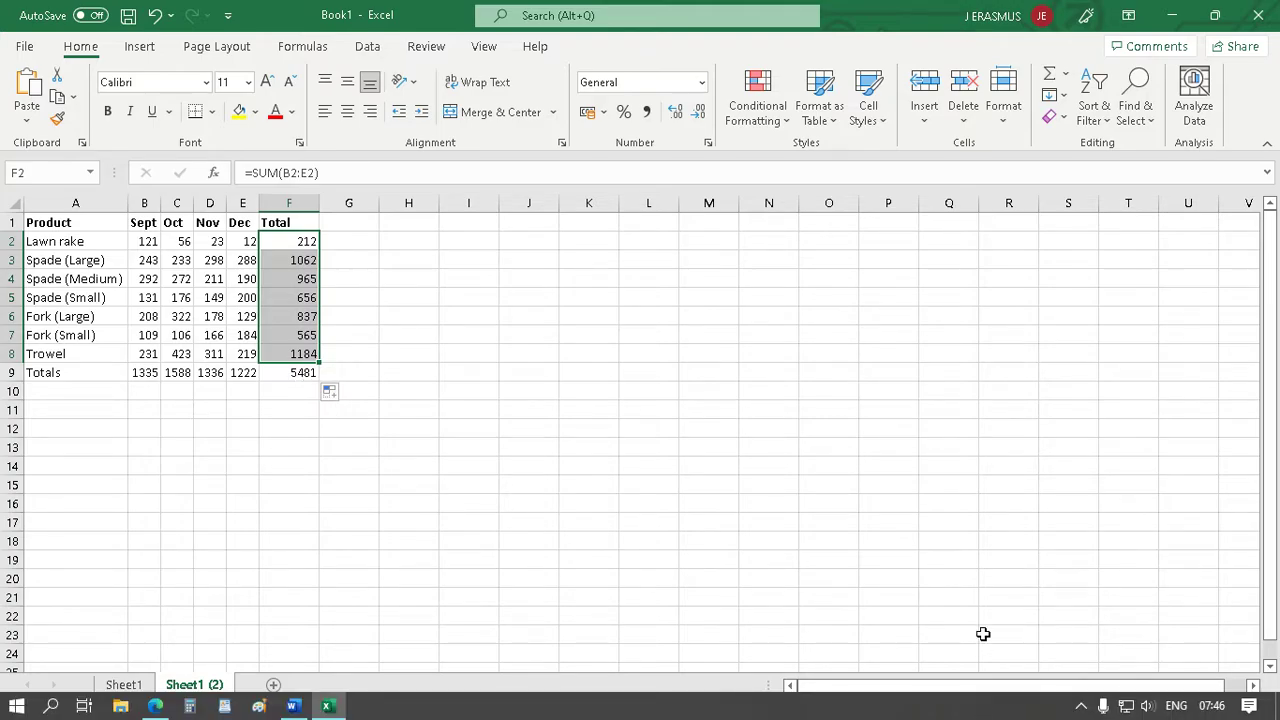
pyautogui.moveTo(147, 372); pyautogui.dragTo(240, 373)
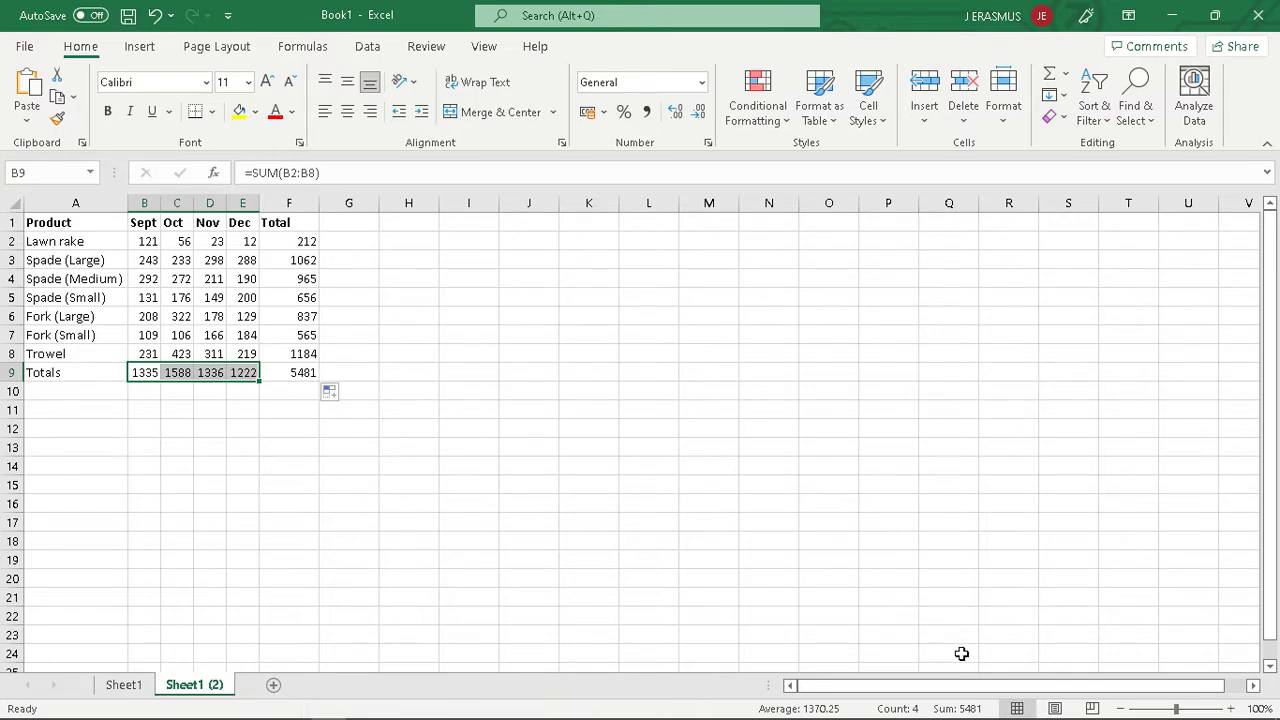
pyautogui.click(306, 375)
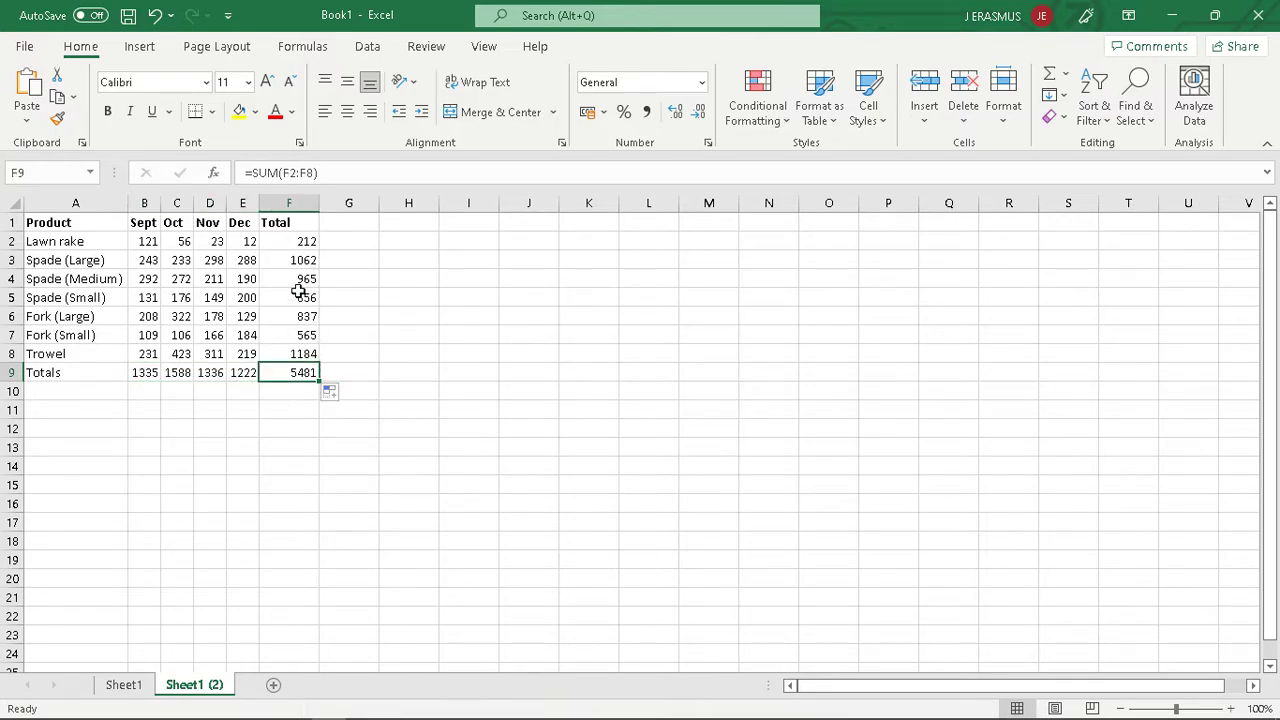
pyautogui.click(562, 446)
# - Consult the textbook instructions, undo the Totals row formulas and column widening in Excel, and copy the F2 formula down to F8 again
pyautogui.hotkey('alt', 'Tab')
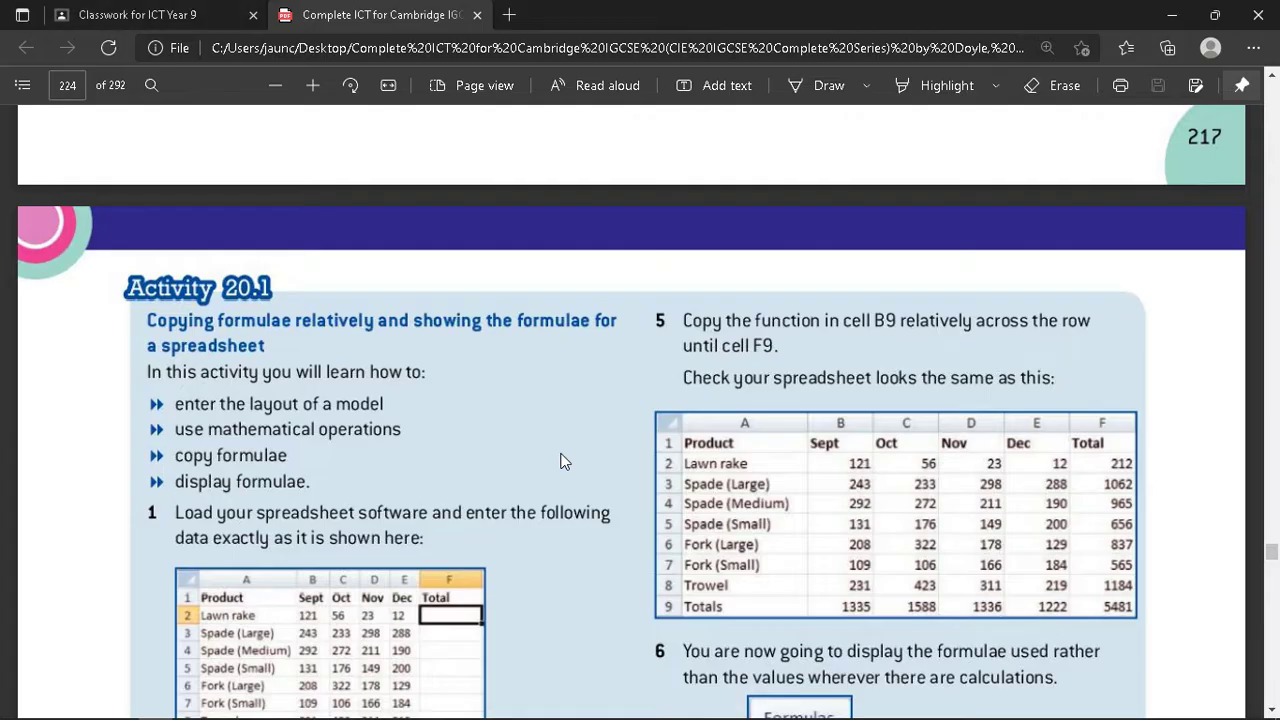
pyautogui.scroll(-8, 551, 473)
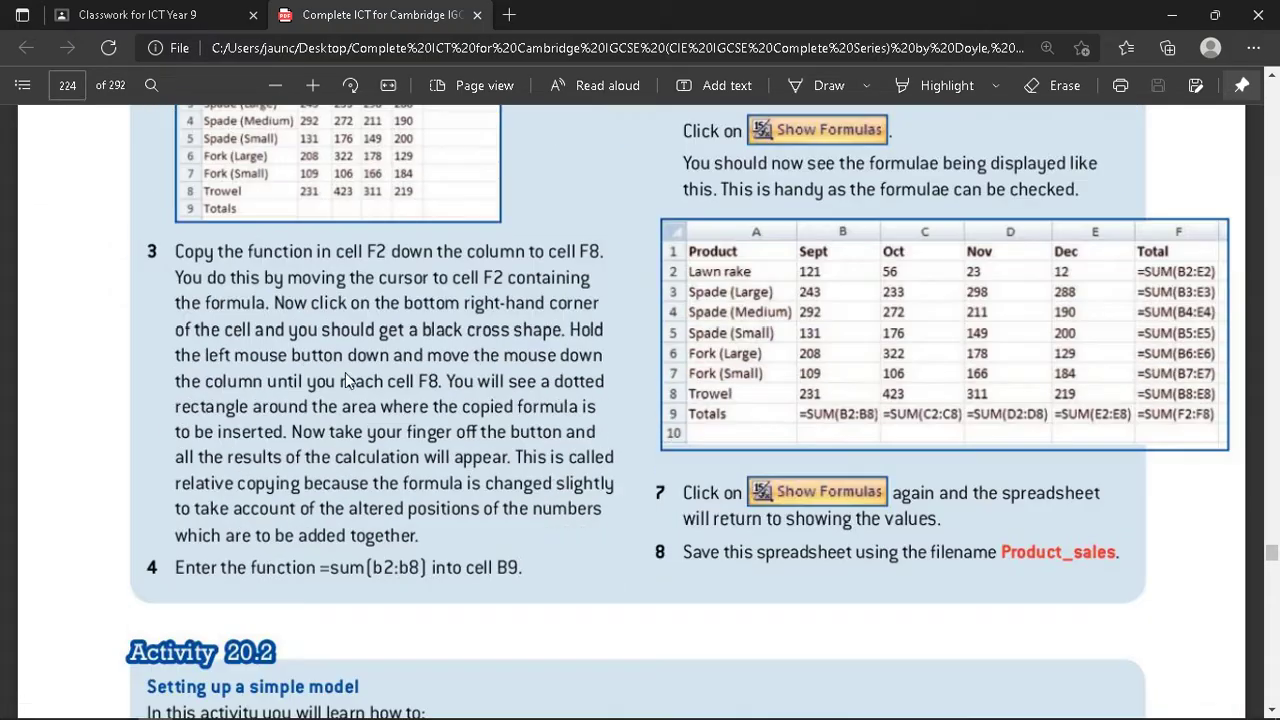
pyautogui.hotkey('alt', 'Tab')
pyautogui.hotkey('ctrl', 'z')
pyautogui.hotkey('ctrl', 'z')
pyautogui.hotkey('ctrl', 'z')
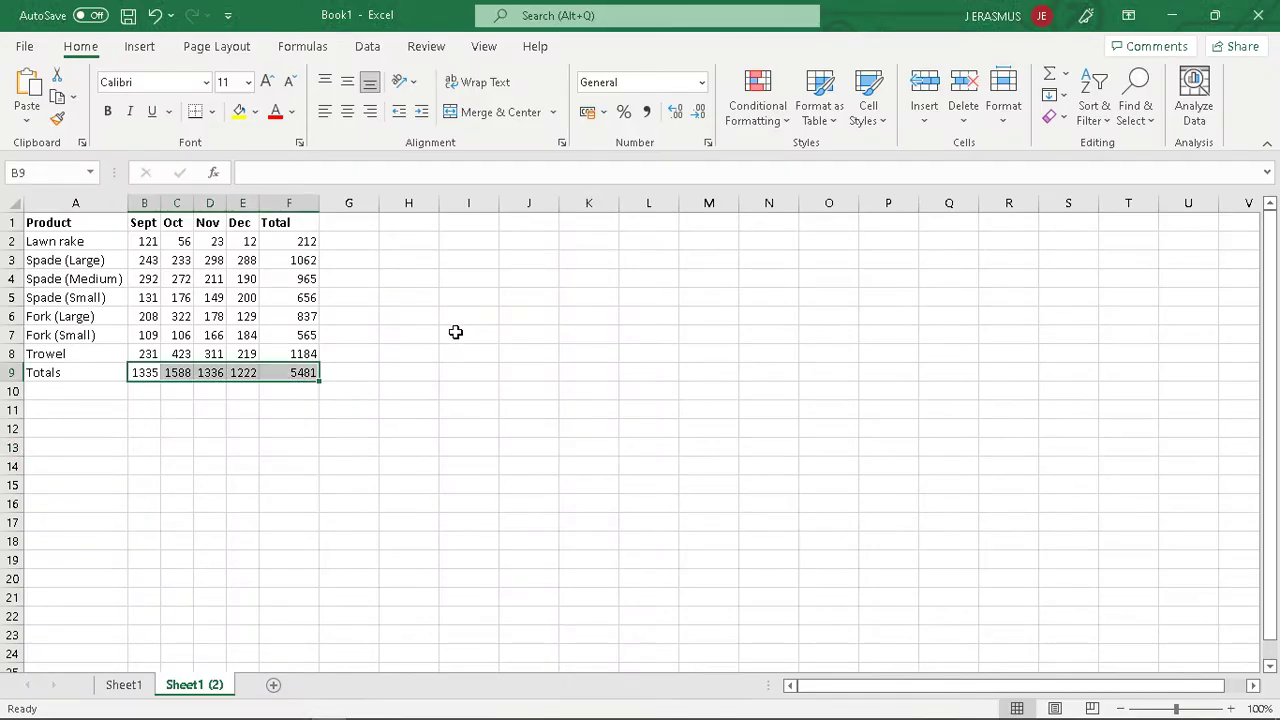
pyautogui.hotkey('ctrl', 'z')
pyautogui.hotkey('ctrl', 'z')
pyautogui.hotkey('ctrl', 'z')
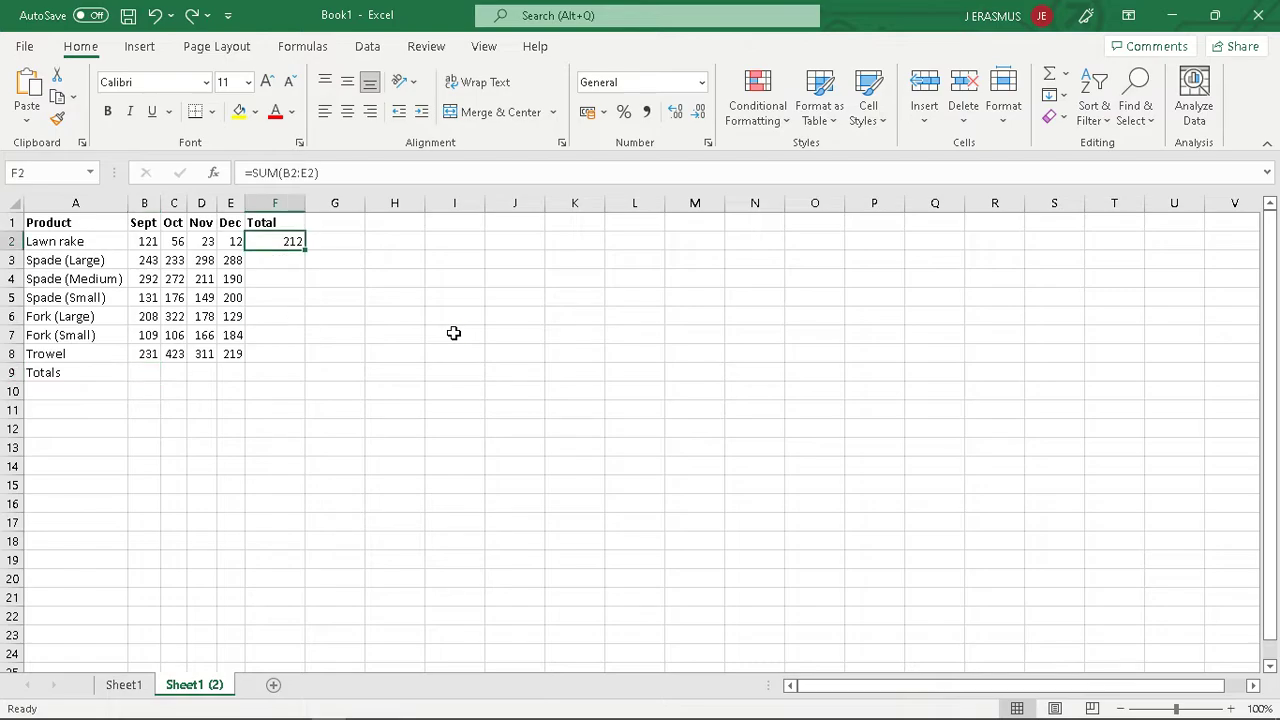
pyautogui.moveTo(305, 250); pyautogui.dragTo(303, 361)
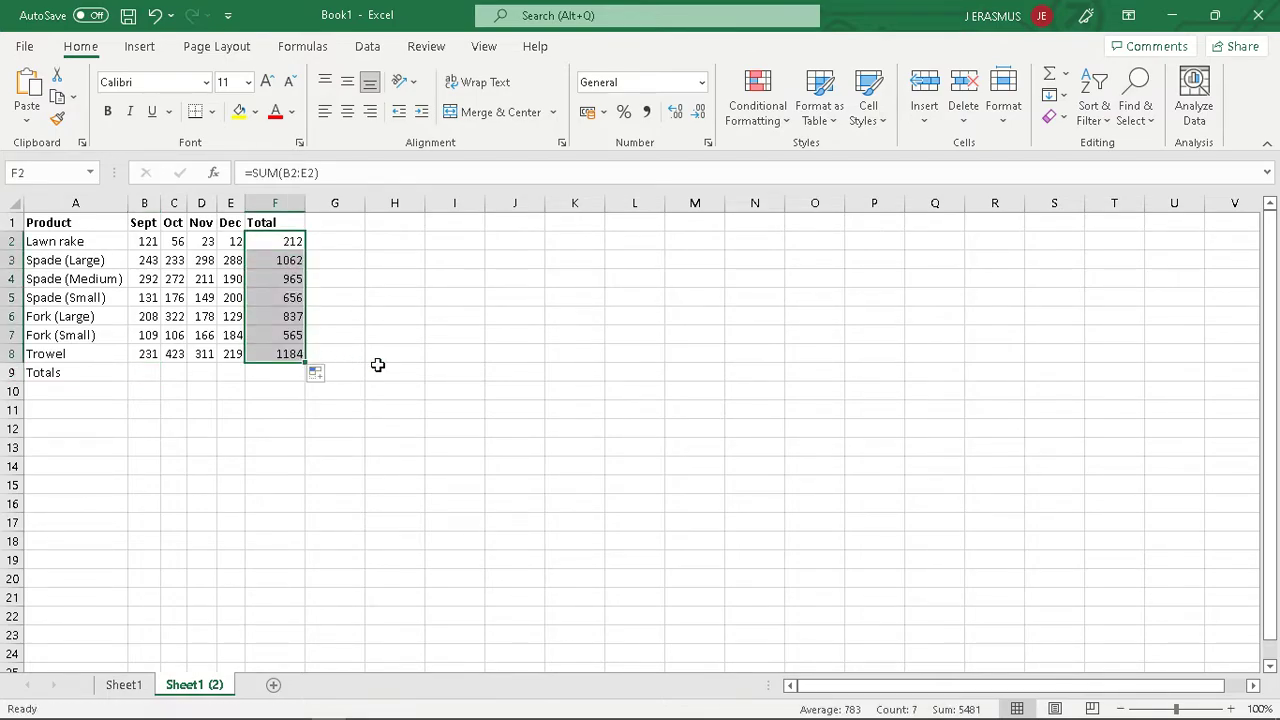
pyautogui.click(367, 346)
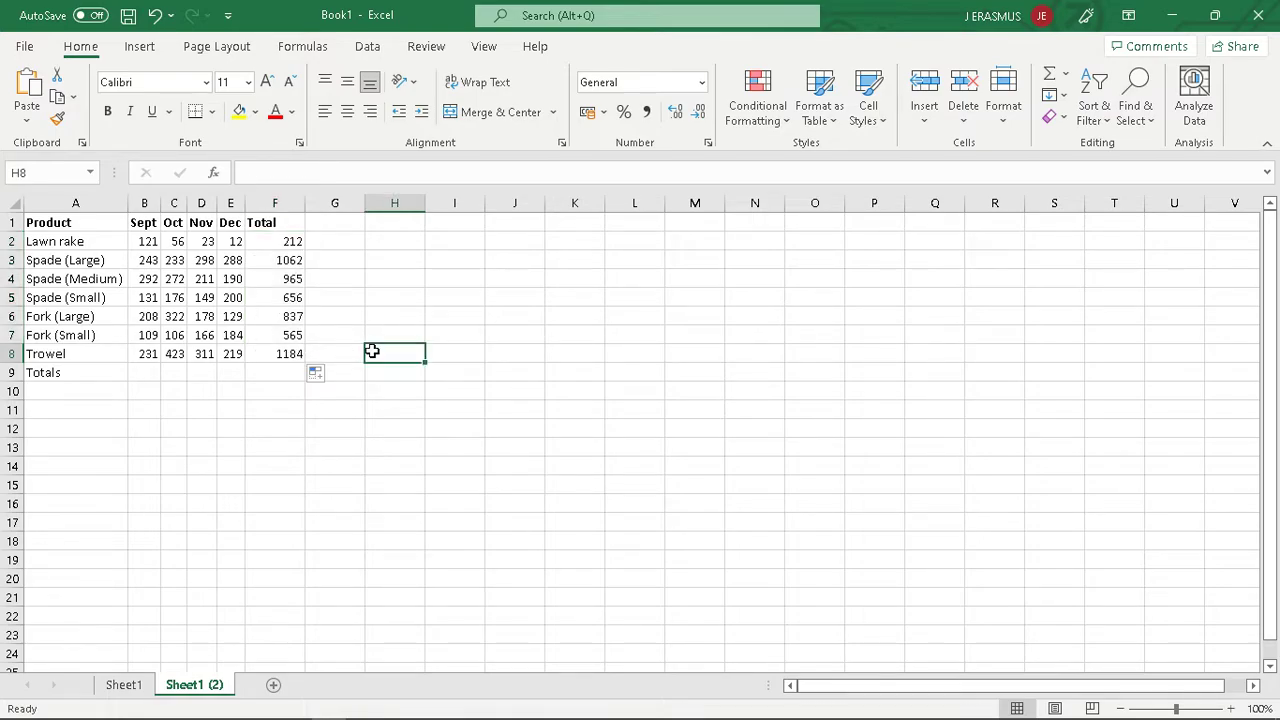
# - Switch to Word and paste the screenshot of the sheet with the filled Total column under item 3
pyautogui.hotkey('alt', 'Tab')
pyautogui.press('Tab')
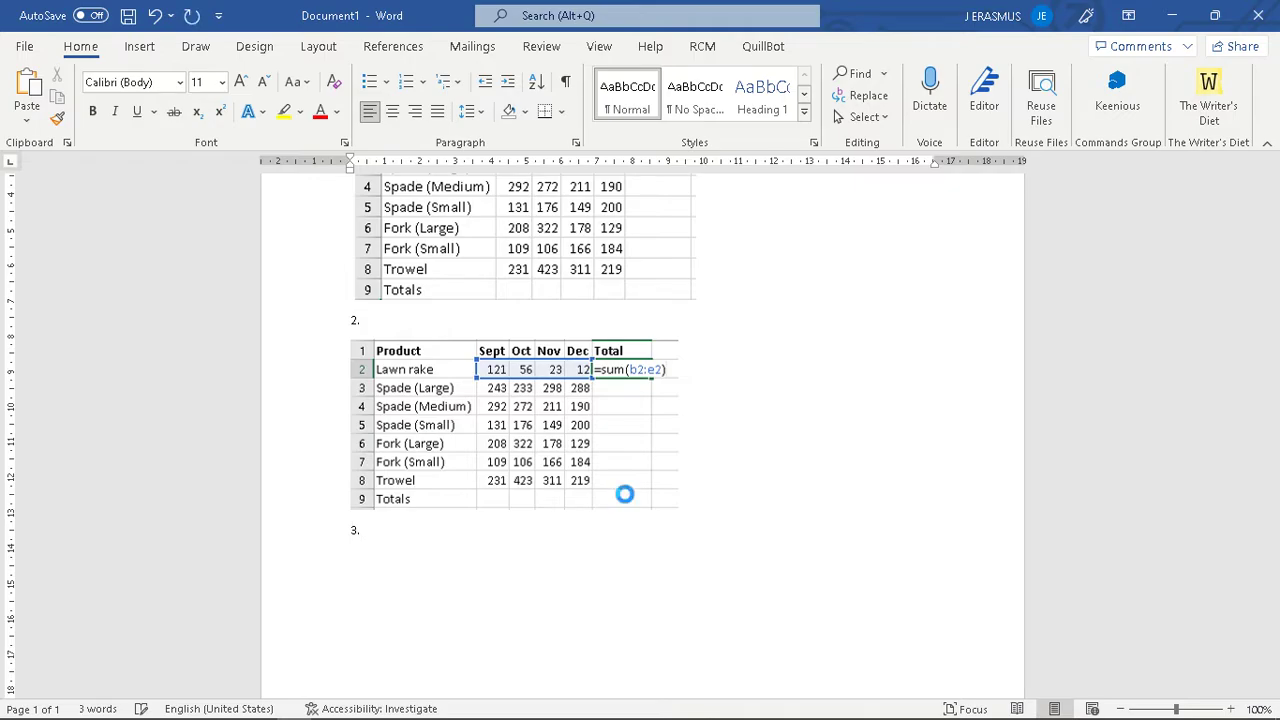
pyautogui.hotkey('ctrl', 'v')
pyautogui.click(623, 500)
pyautogui.rightClick(623, 500)
pyautogui.press('Escape')
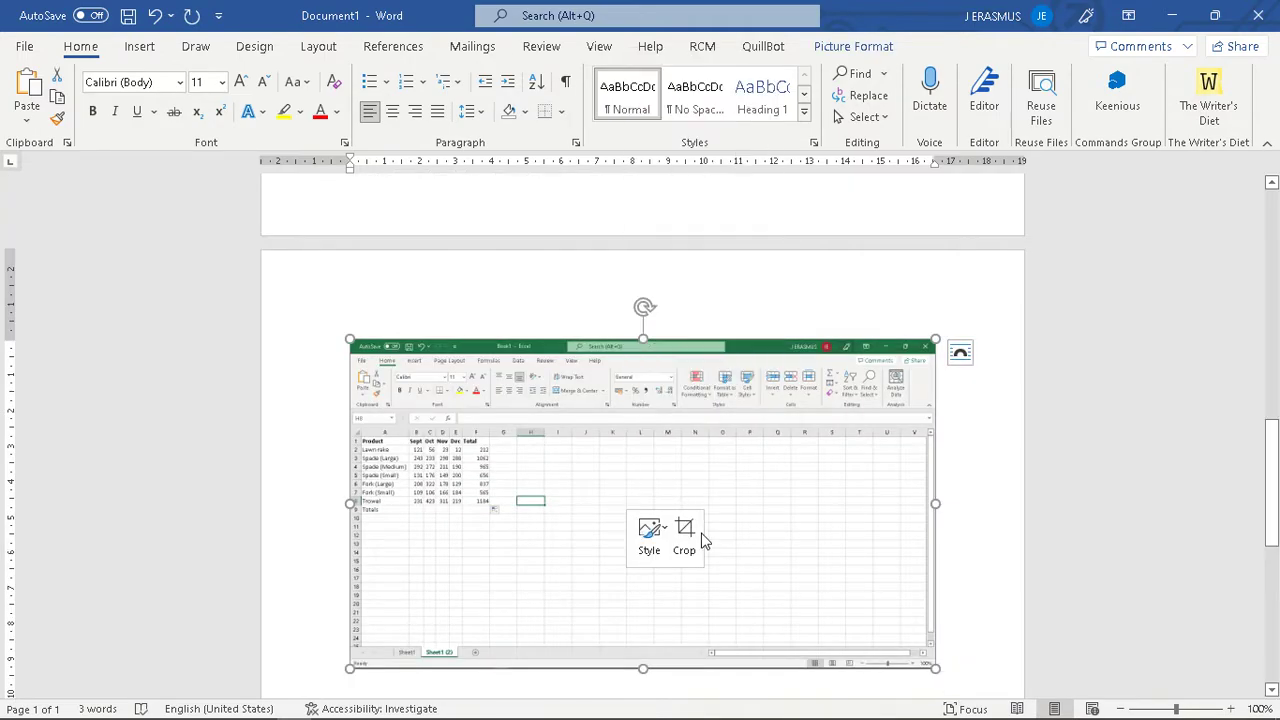
# - Crop the item 3 screenshot to the product sales table and enlarge it to roughly the width of the item 2 picture
pyautogui.click(685, 535)
pyautogui.moveTo(933, 666); pyautogui.dragTo(506, 516)
pyautogui.moveTo(361, 278); pyautogui.dragTo(356, 367)
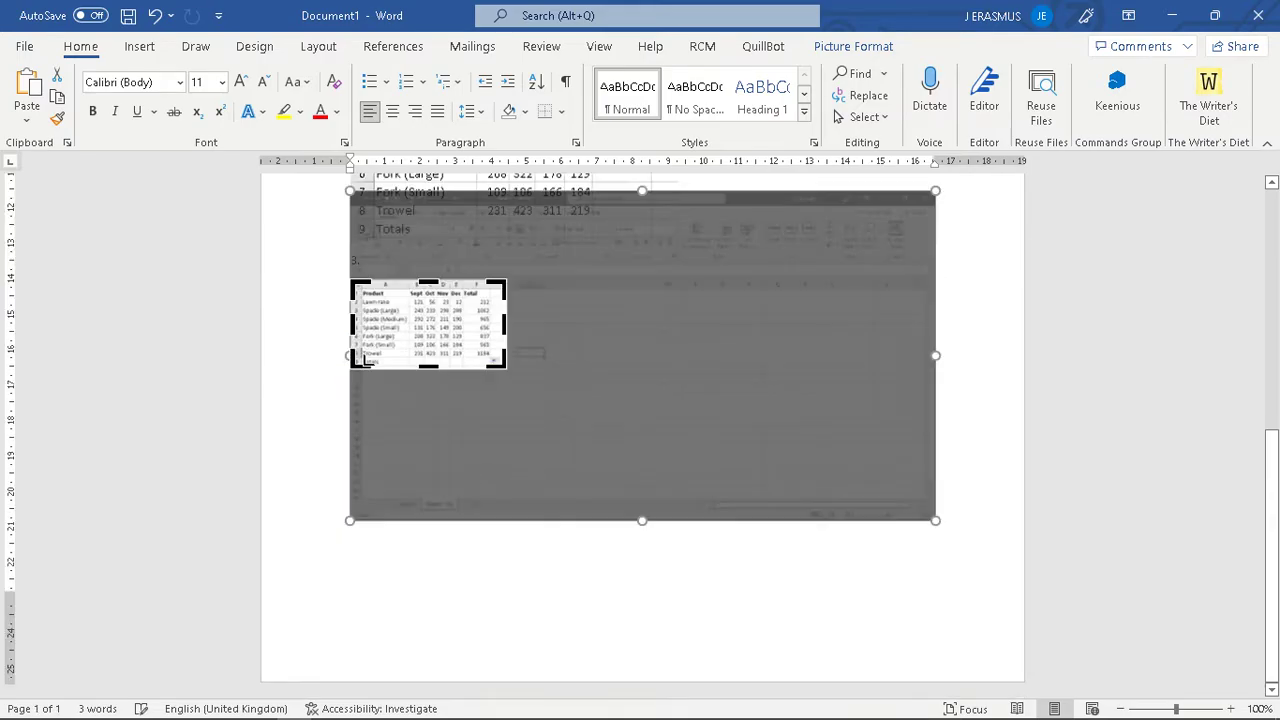
pyautogui.click(1014, 385)
pyautogui.click(480, 350)
pyautogui.moveTo(506, 368); pyautogui.dragTo(610, 468)
pyautogui.click(734, 423)
# - Set the item 2 picture's width to 9.76 cm by copying the width of the item 1 picture
pyautogui.scroll(8, 389, 394)
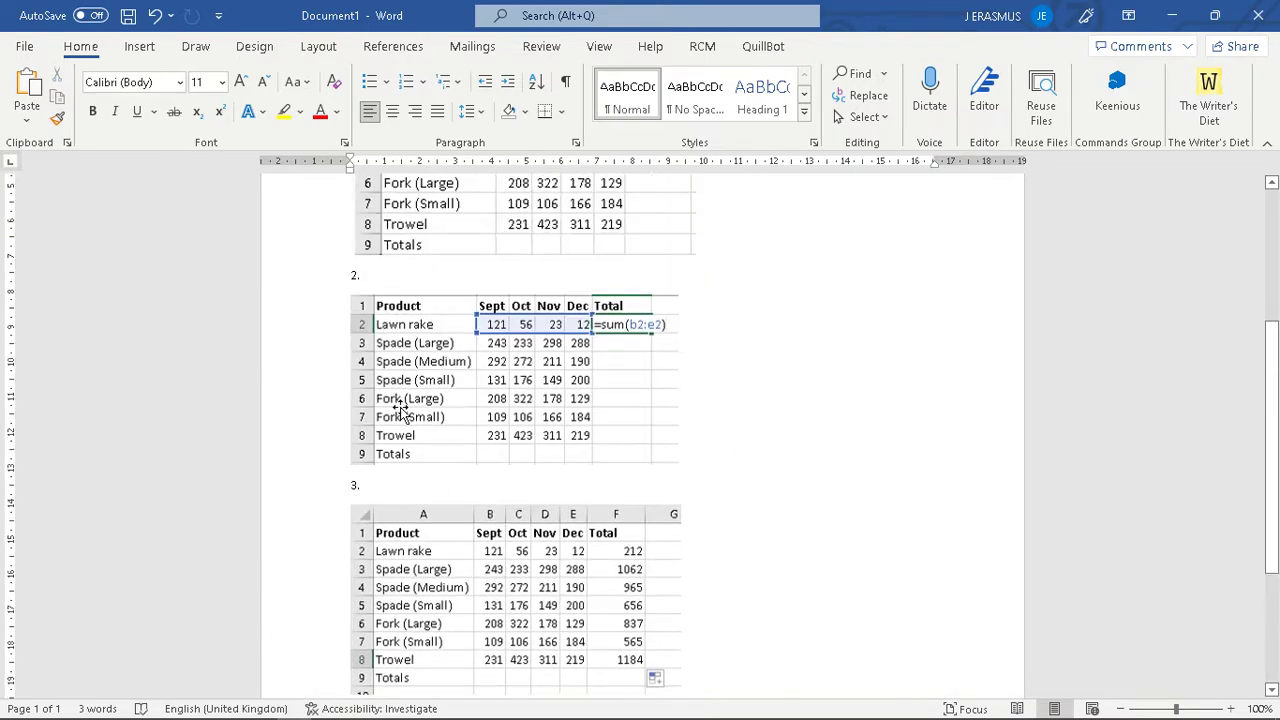
pyautogui.click(519, 389)
pyautogui.click(853, 46)
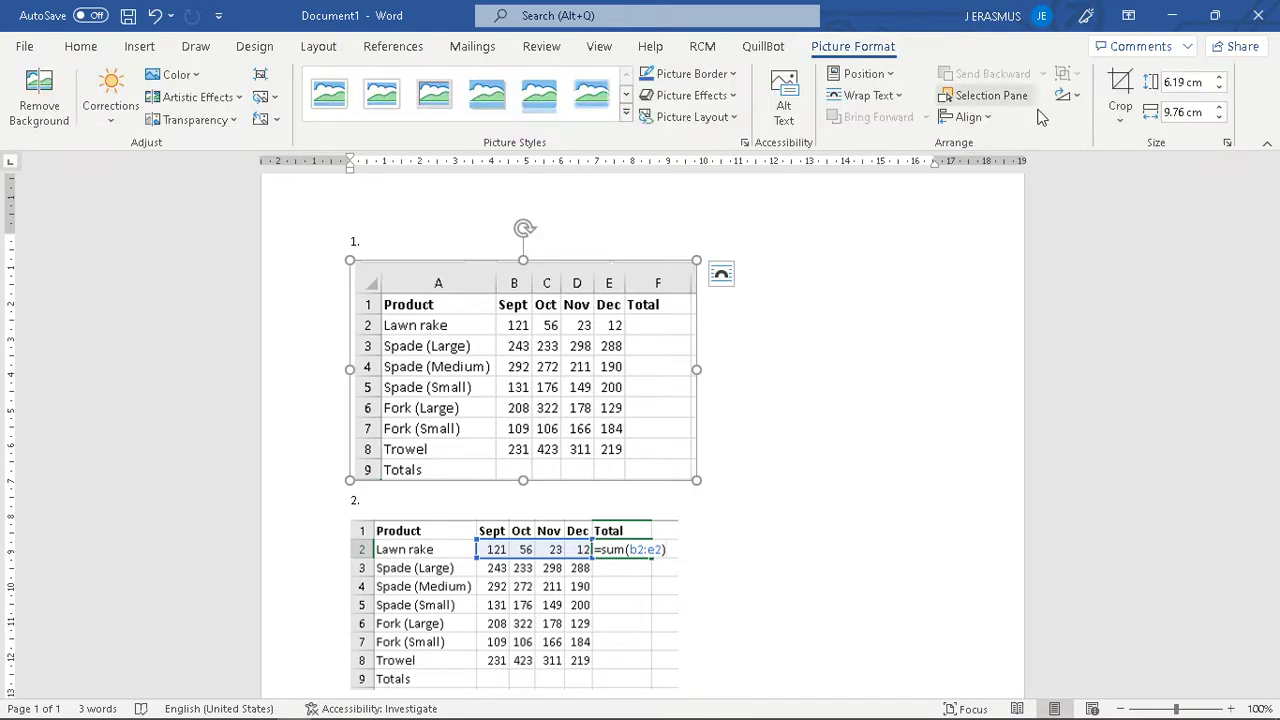
pyautogui.click(1188, 115)
pyautogui.hotkey('ctrl', 'c')
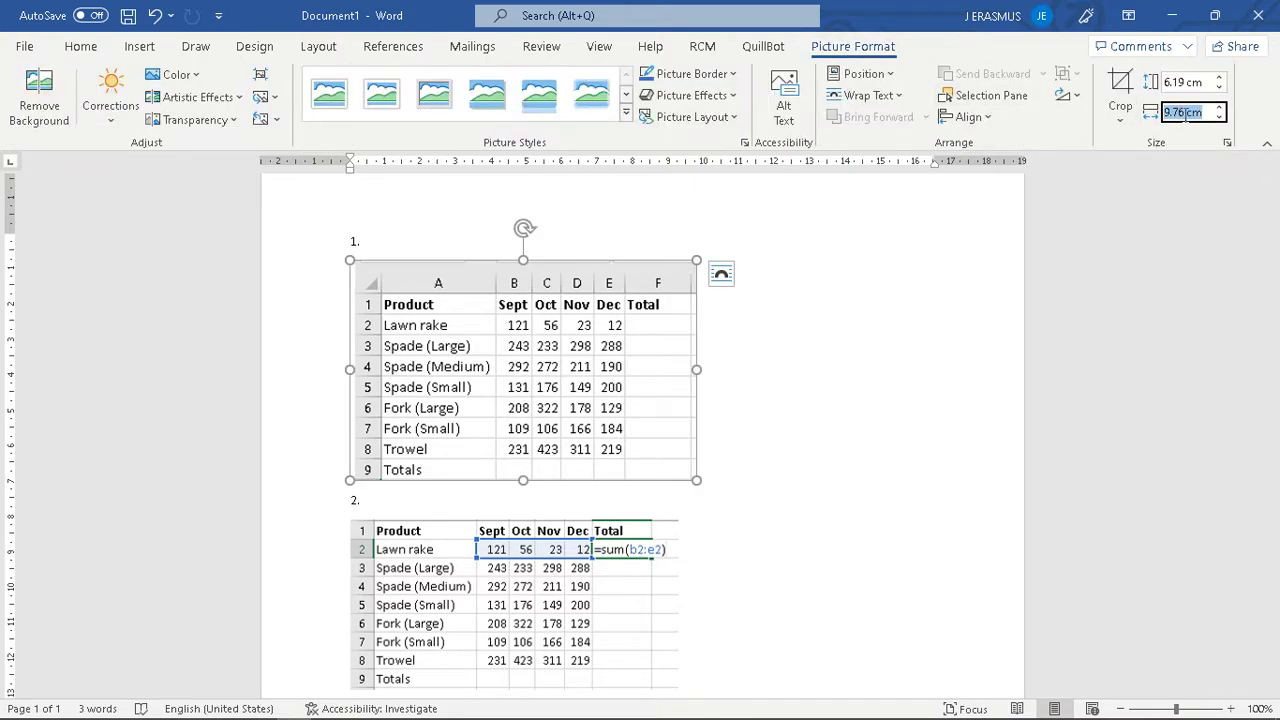
pyautogui.scroll(-1, 794, 448)
pyautogui.click(580, 521)
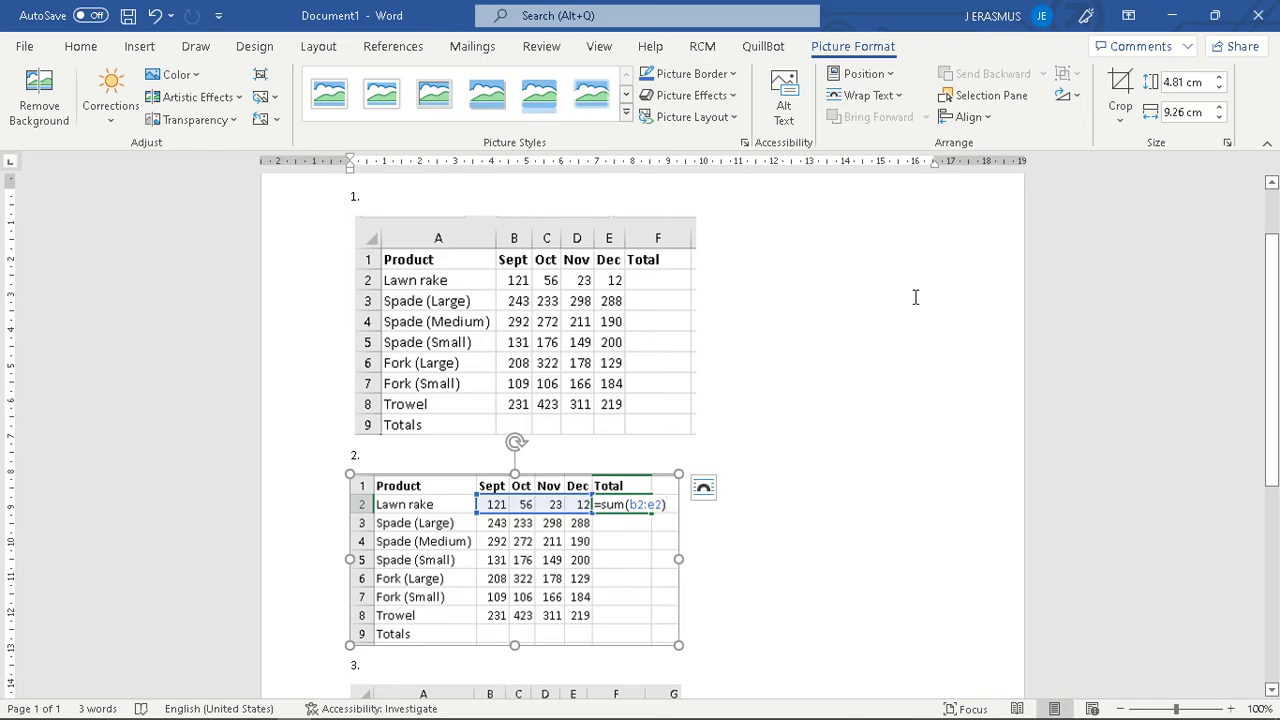
pyautogui.click(1196, 110)
pyautogui.hotkey('ctrl', 'v')
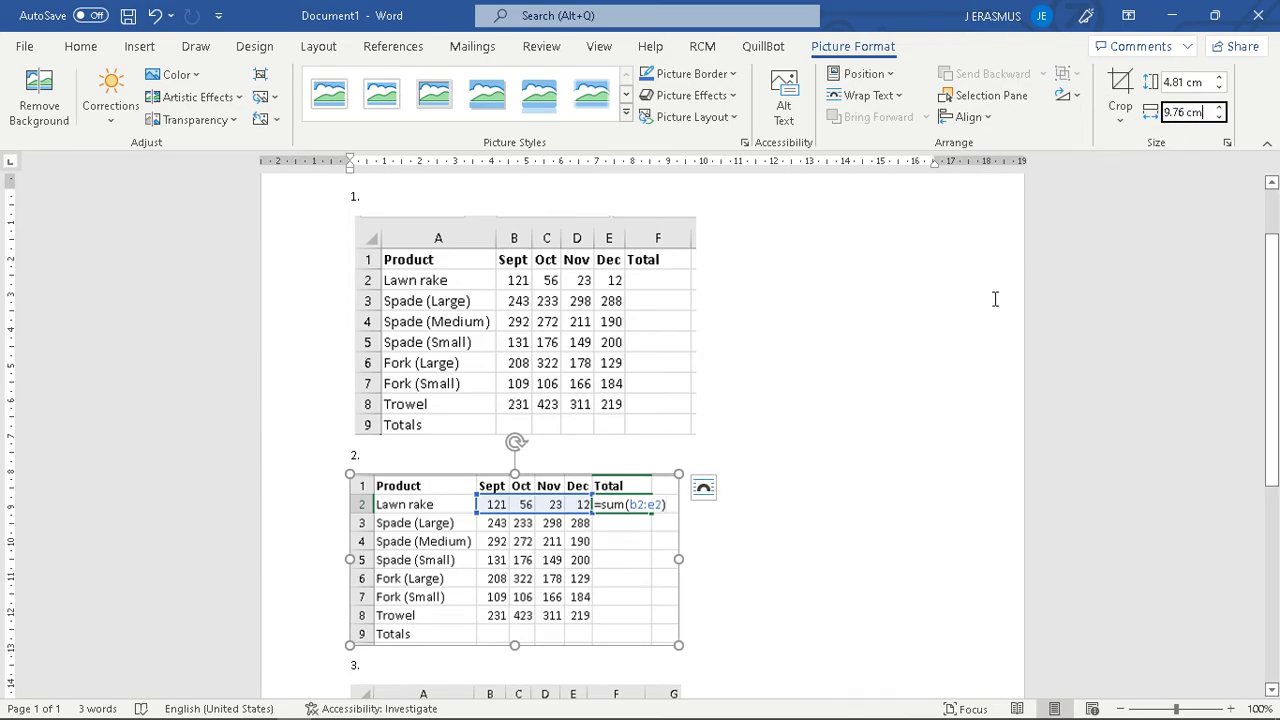
pyautogui.press('Return')
pyautogui.scroll(-3, 851, 371)
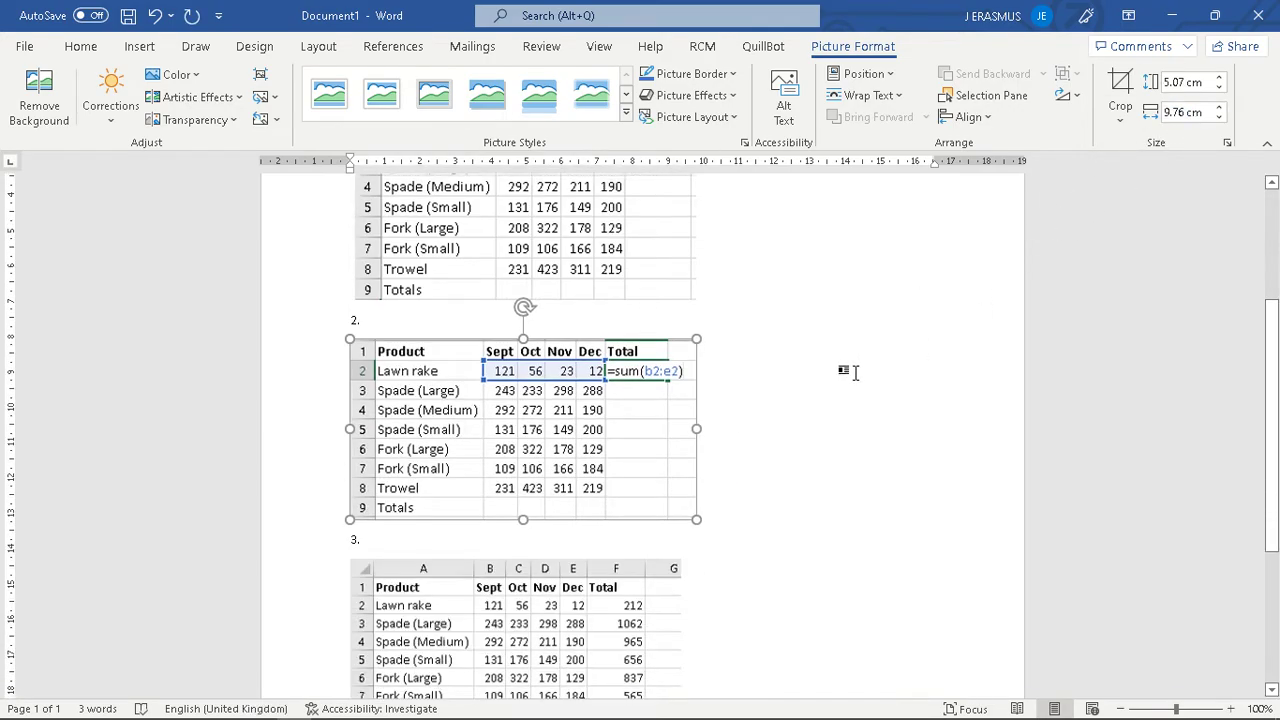
# - Set the item 3 picture's width to 9.76 cm using the width copied from the item 1 picture
pyautogui.click(576, 567)
pyautogui.click(1190, 112)
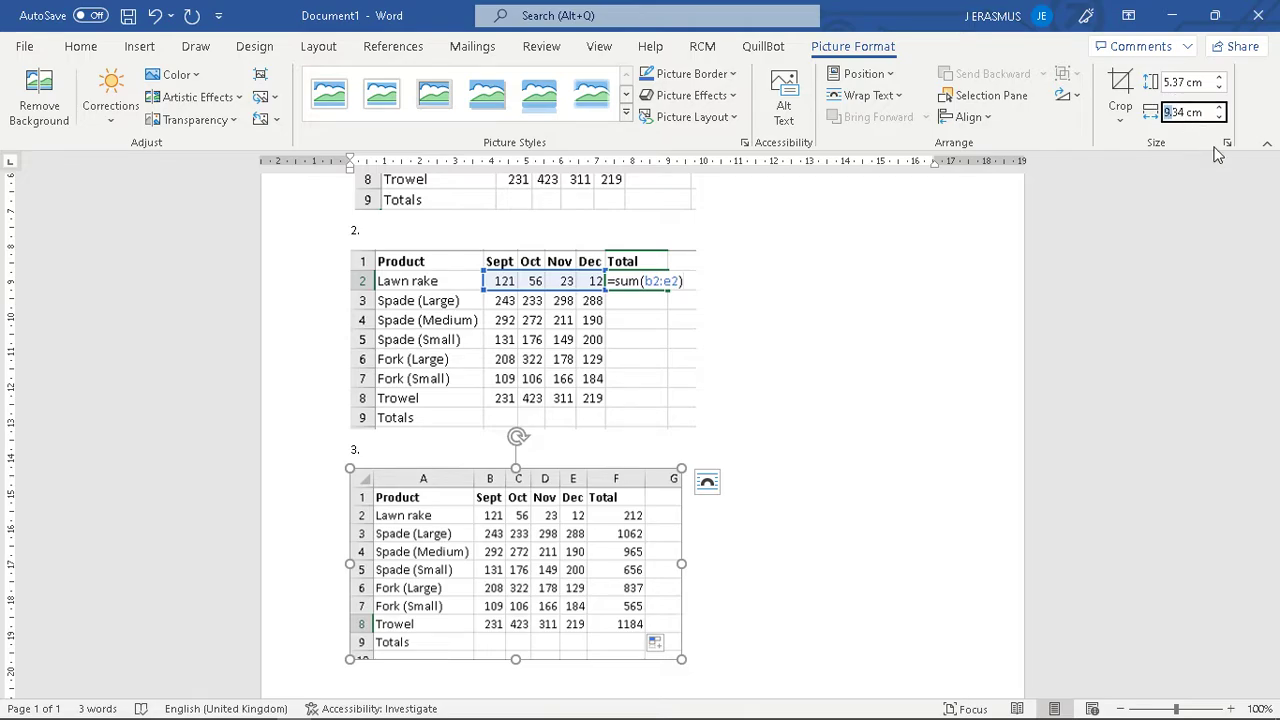
pyautogui.hotkey('ctrl', 'v')
pyautogui.press('Return')
pyautogui.click(808, 517)
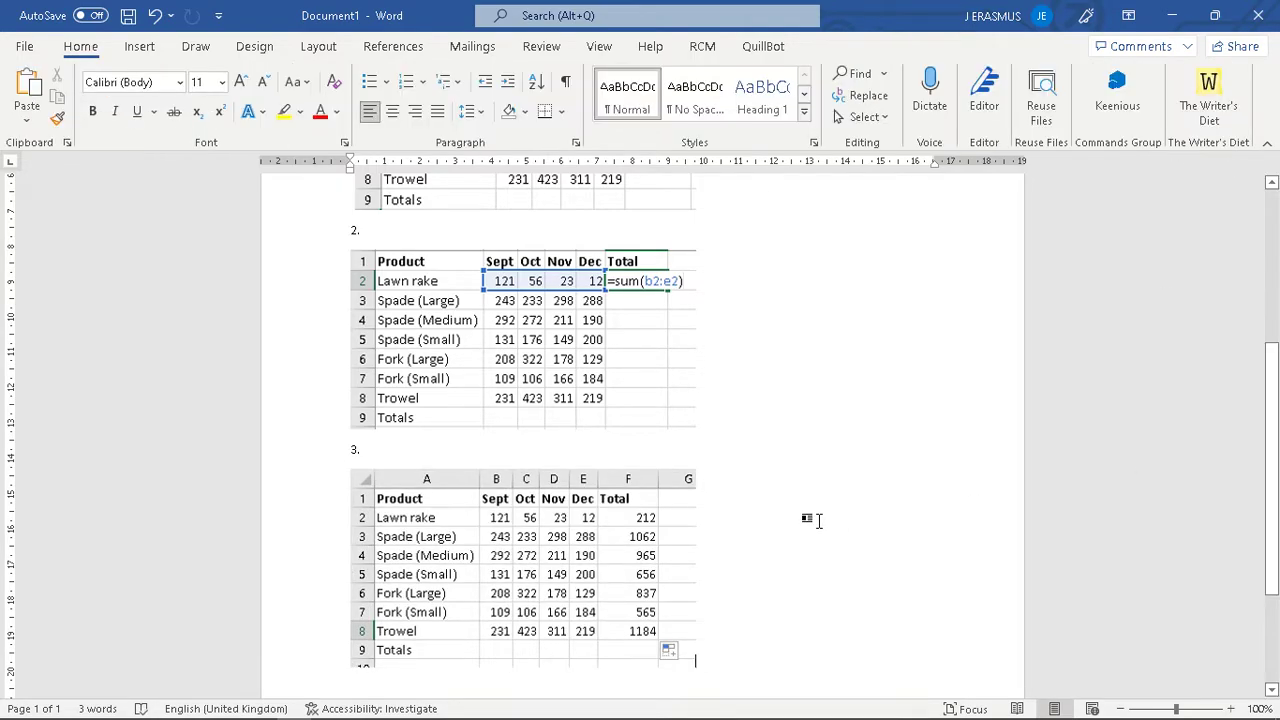
# - Check that the three pictures line up, and start a new line labelled 4. below the item 3 picture
pyautogui.scroll(5, 694, 306)
pyautogui.scroll(-5, 581, 402)
pyautogui.scroll(-3, 581, 402)
pyautogui.scroll(6, 551, 423)
pyautogui.scroll(-3, 476, 545)
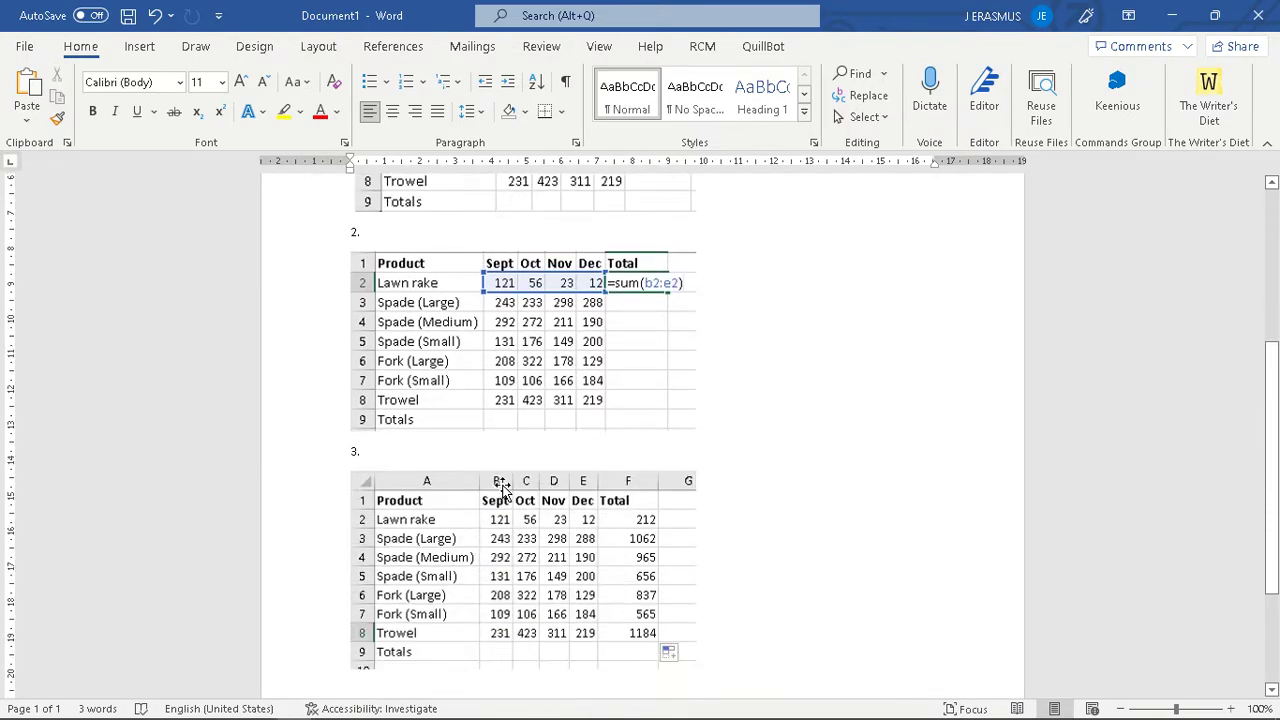
pyautogui.scroll(-1, 737, 608)
pyautogui.press('Return')
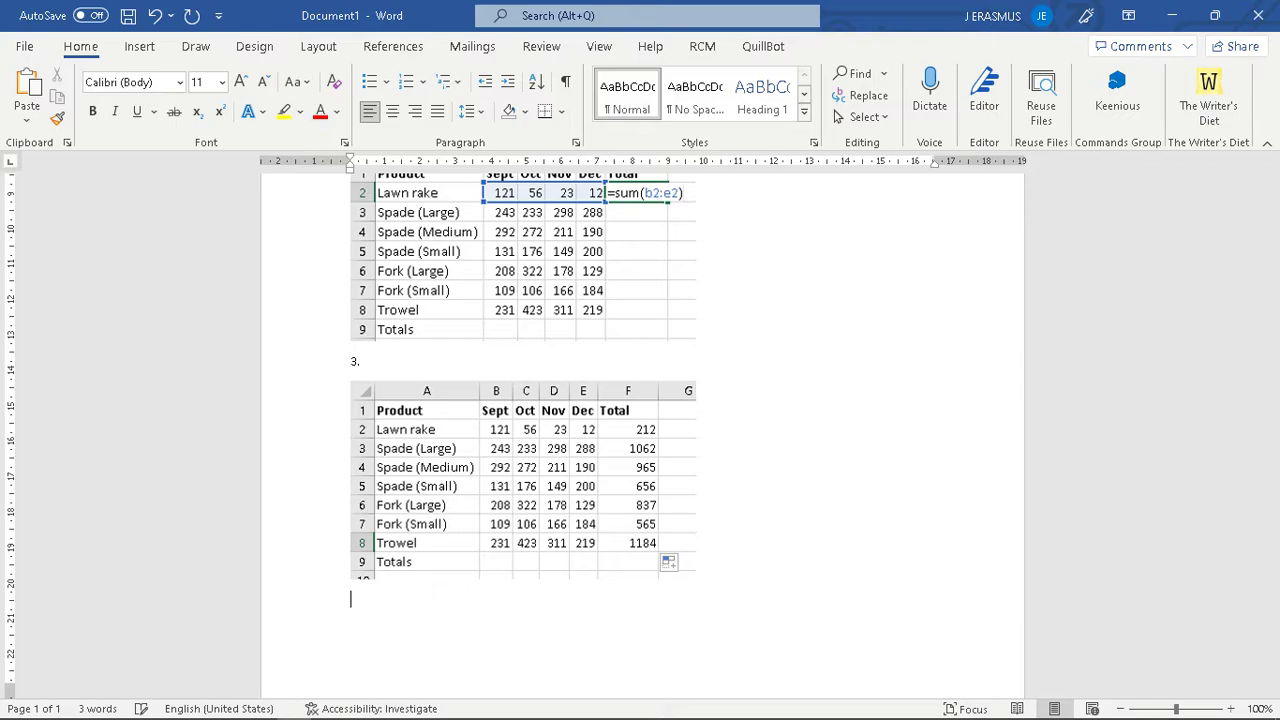
# - Consult textbook instruction 4, switch to Excel, and write =SUM(B2:B8) in cell B9, leaving the formula visible
pyautogui.hotkey('alt', 'Tab')
pyautogui.hotkey('alt', 'Tab')
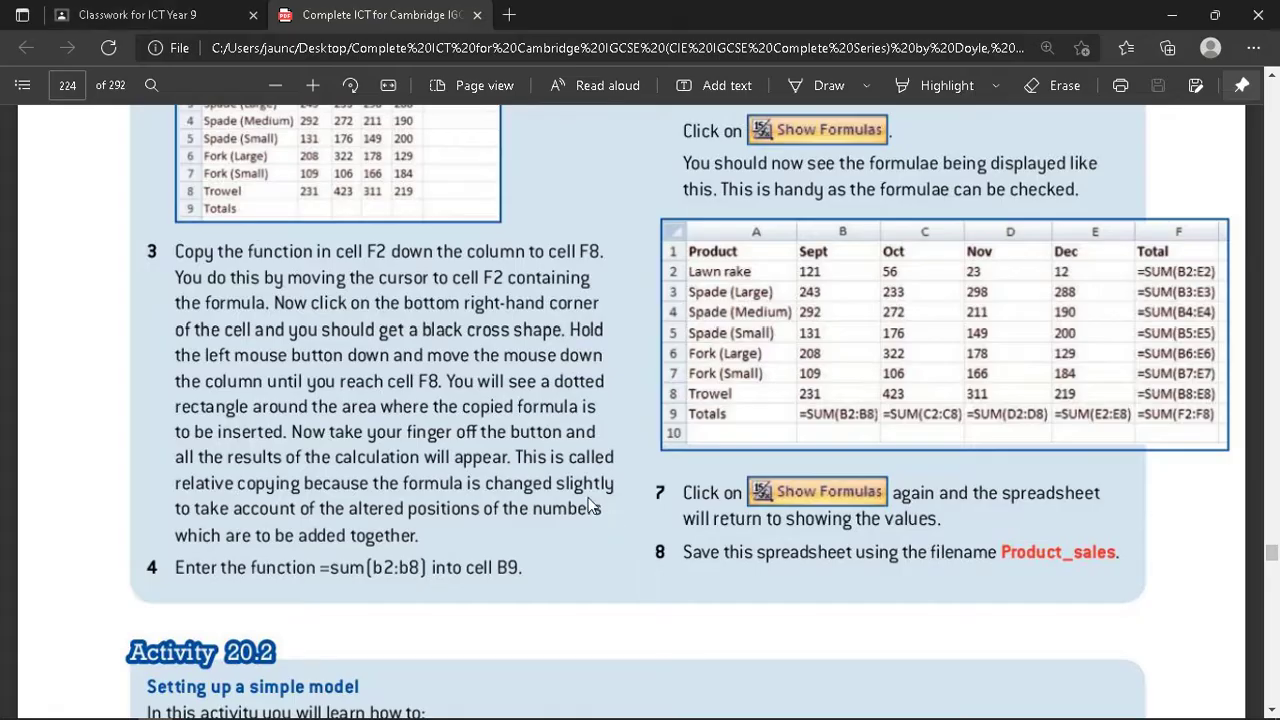
pyautogui.hotkey('alt', 'Tab')
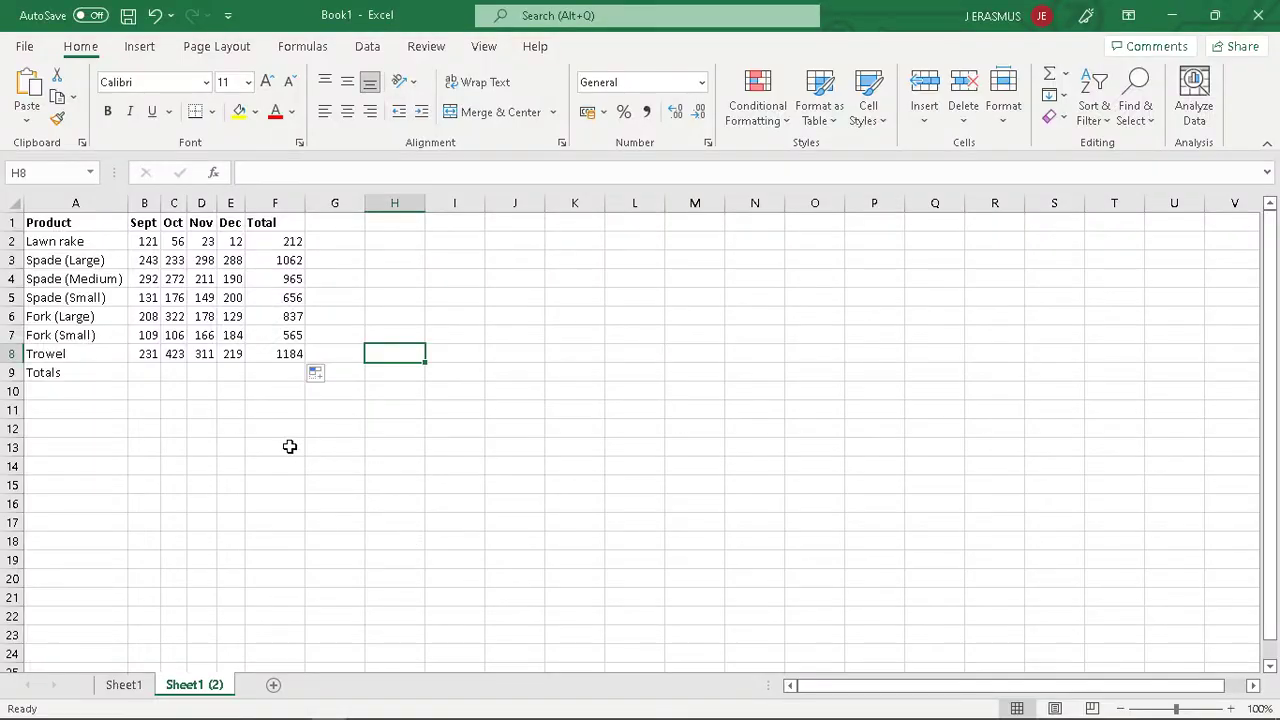
pyautogui.click(176, 378)
pyautogui.click(160, 376)
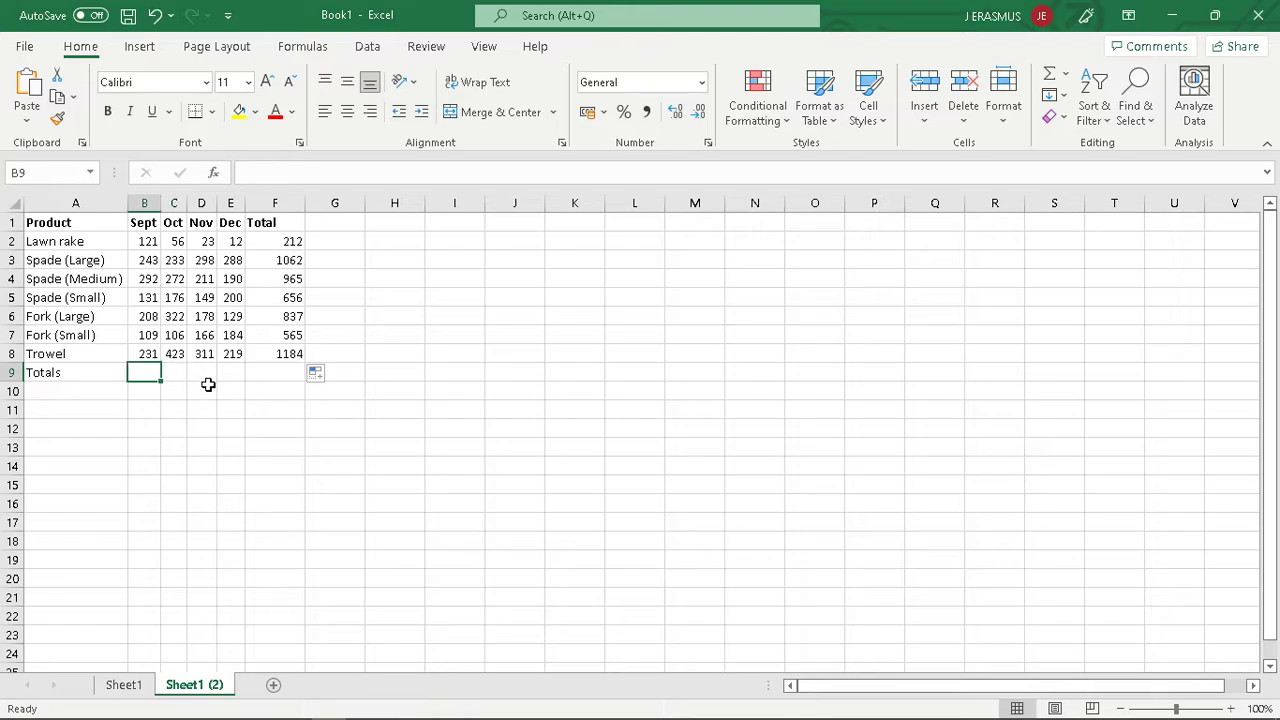
pyautogui.write('=SUM')
pyautogui.doubleClick(210, 392)
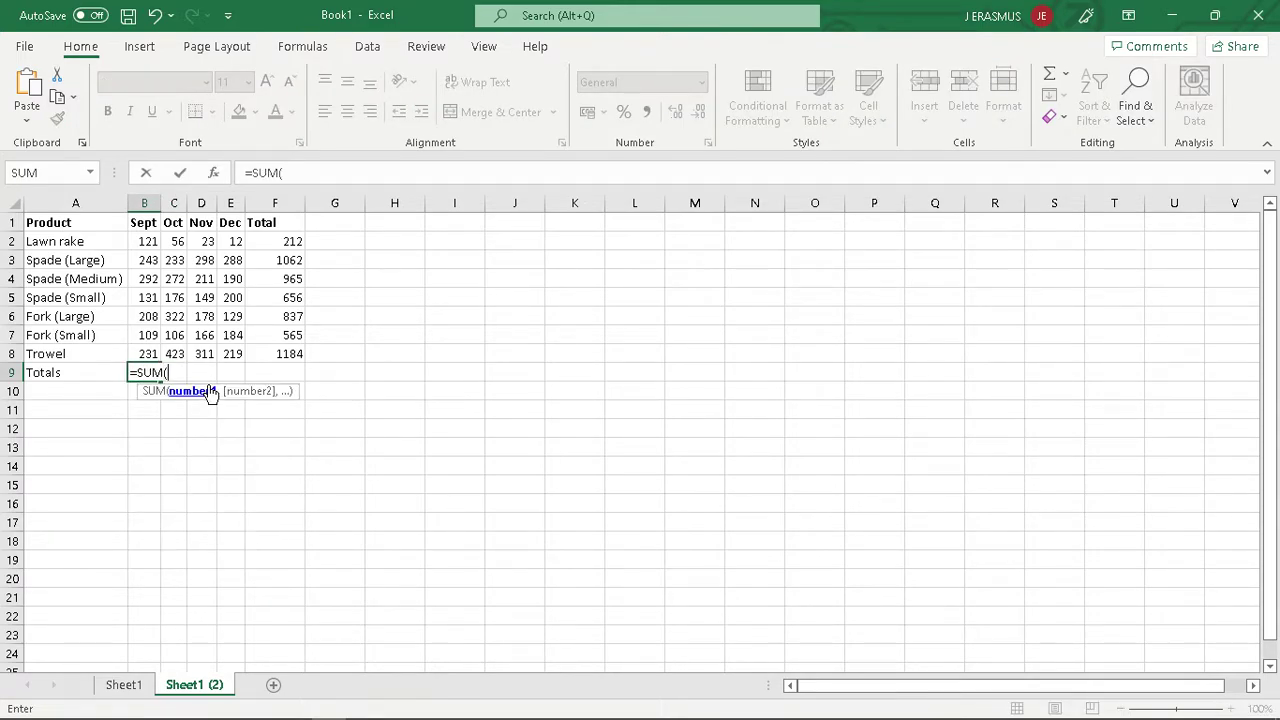
pyautogui.moveTo(140, 241); pyautogui.dragTo(151, 347)
pyautogui.write(')')
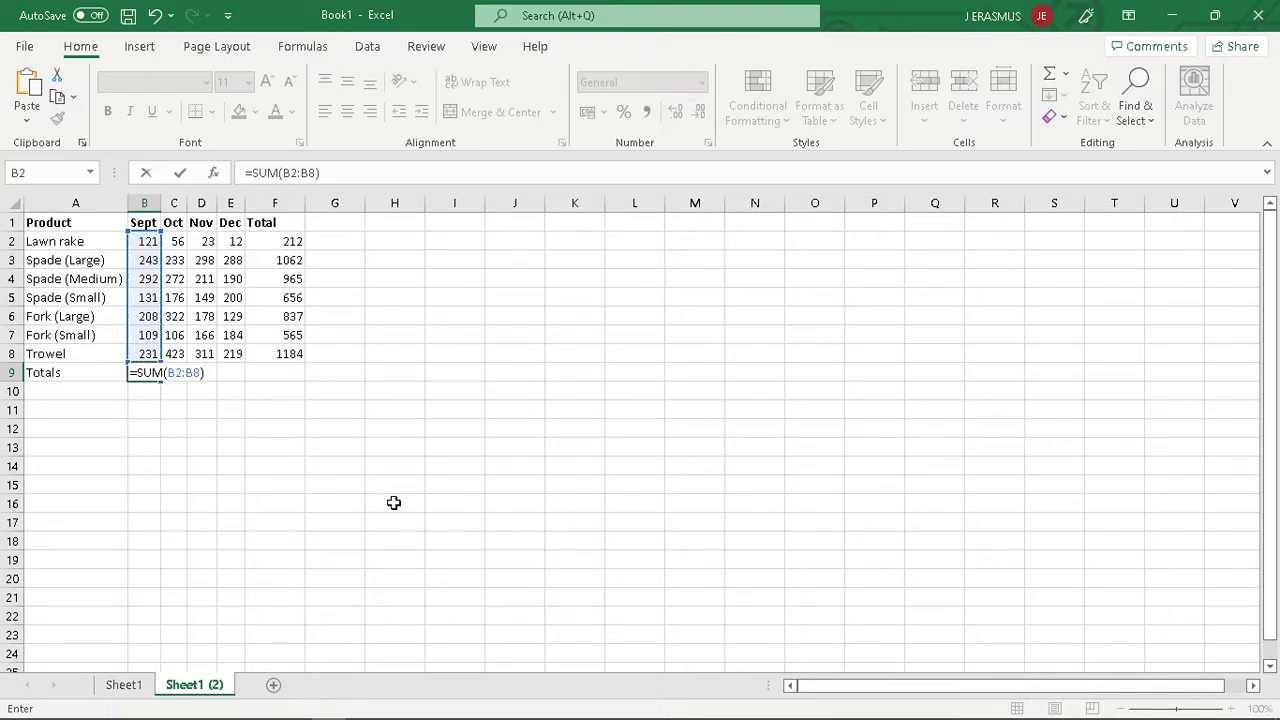
# - Switch to Word and paste the screenshot of the sheet with the B9 formula under item 4
pyautogui.hotkey('alt', 'Tab')
pyautogui.press('Tab')
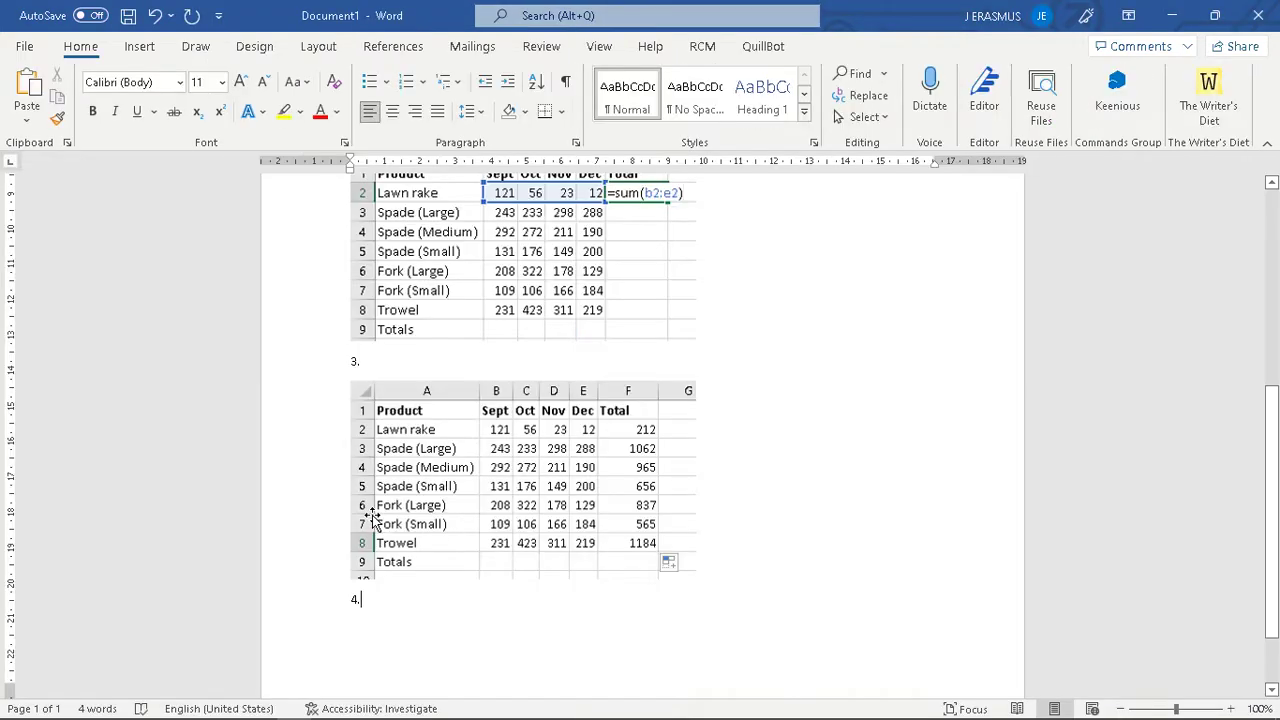
pyautogui.hotkey('ctrl', 'v')
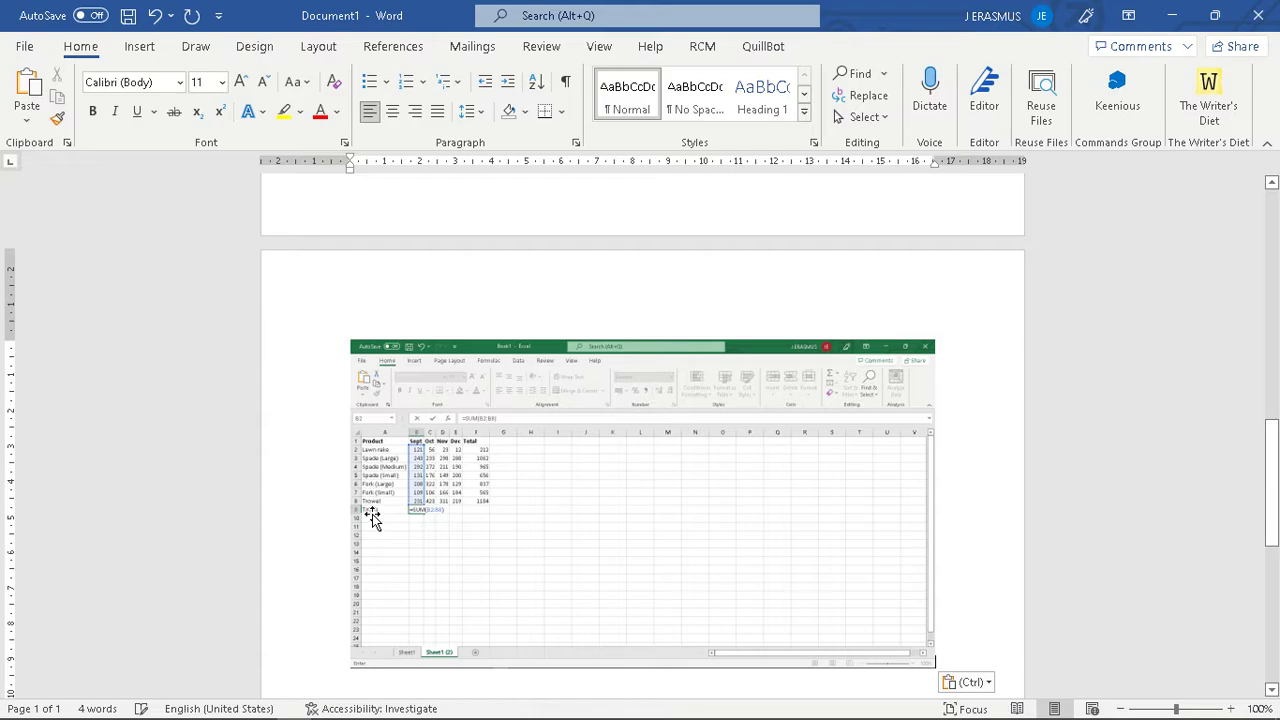
# - Crop the item 4 screenshot to the product sales table and enlarge it to about 9.15 cm wide
pyautogui.rightClick(418, 513)
pyautogui.click(475, 548)
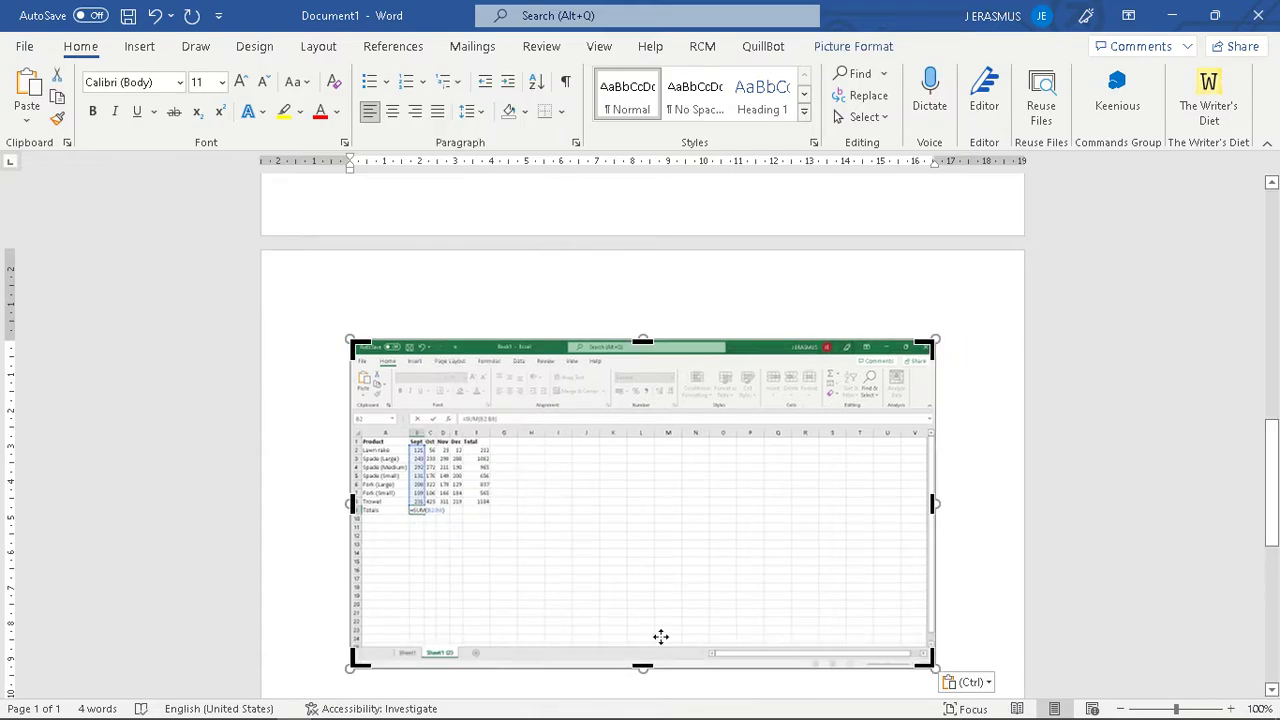
pyautogui.moveTo(935, 668); pyautogui.dragTo(491, 517)
pyautogui.moveTo(352, 342); pyautogui.dragTo(346, 429)
pyautogui.click(986, 455)
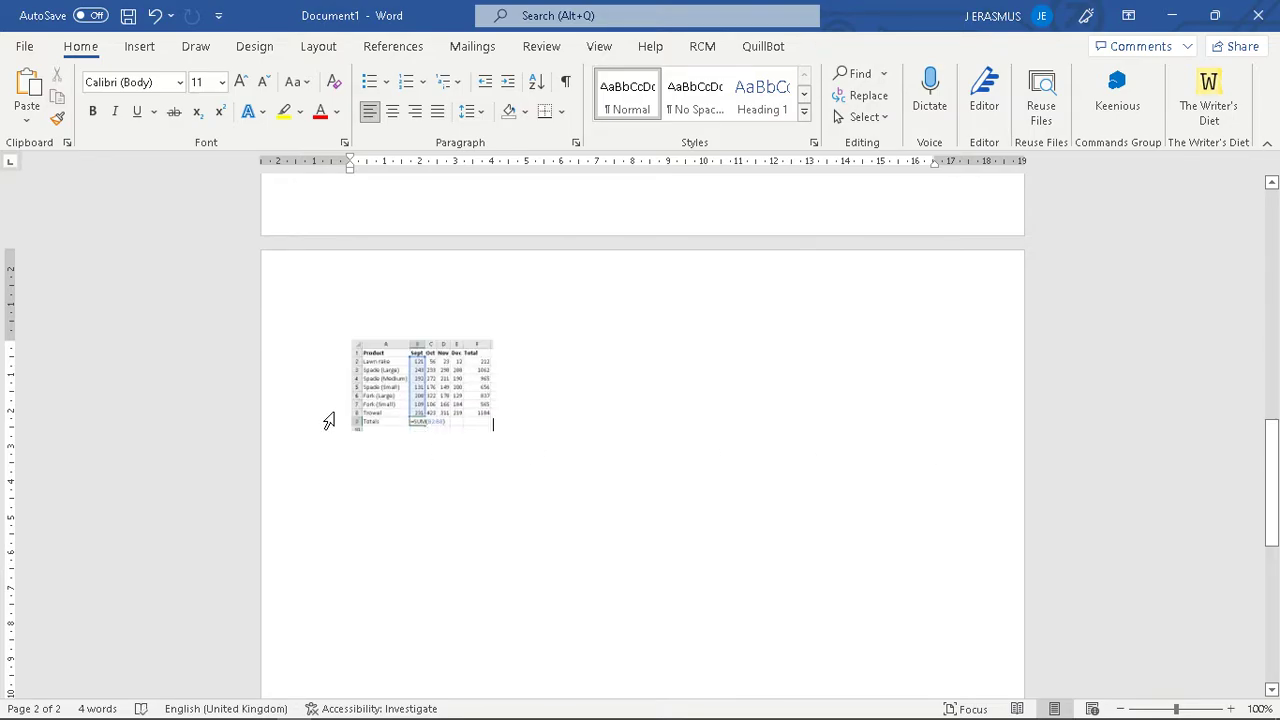
pyautogui.click(424, 380)
pyautogui.moveTo(491, 432); pyautogui.dragTo(675, 548)
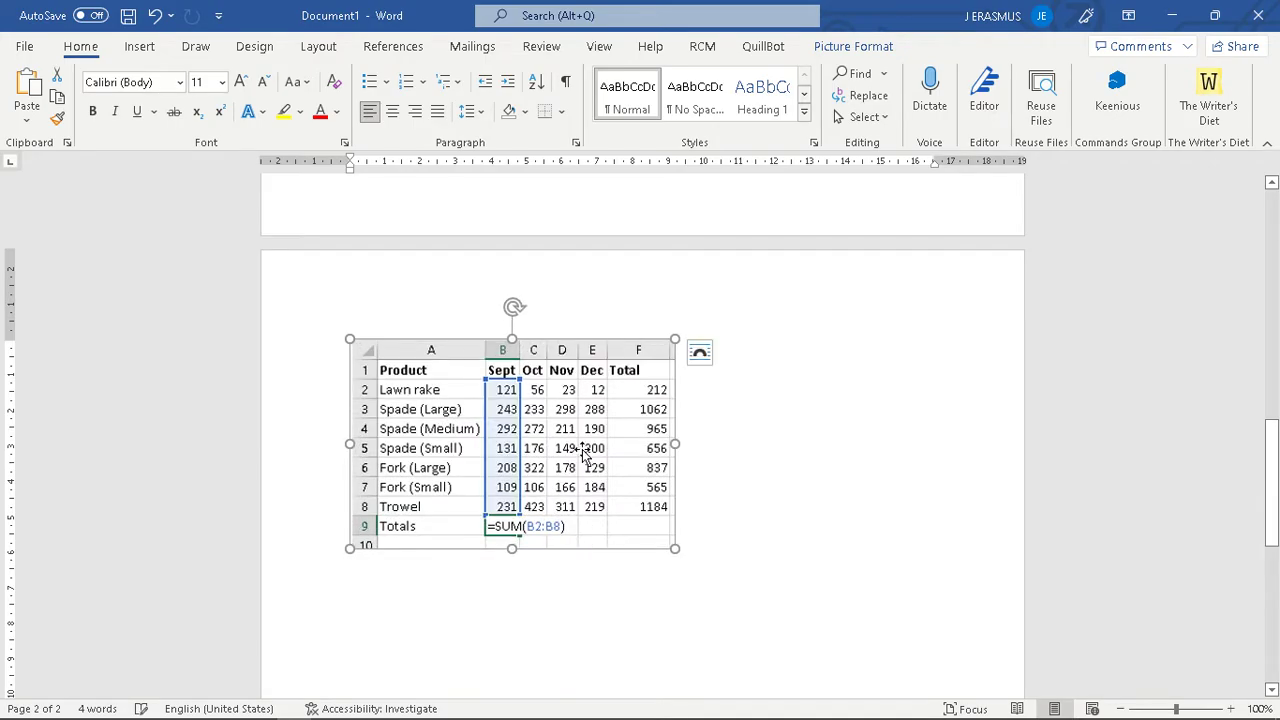
# - Set the item 4 picture's width to 9.75 cm
pyautogui.click(853, 46)
pyautogui.click(1183, 113)
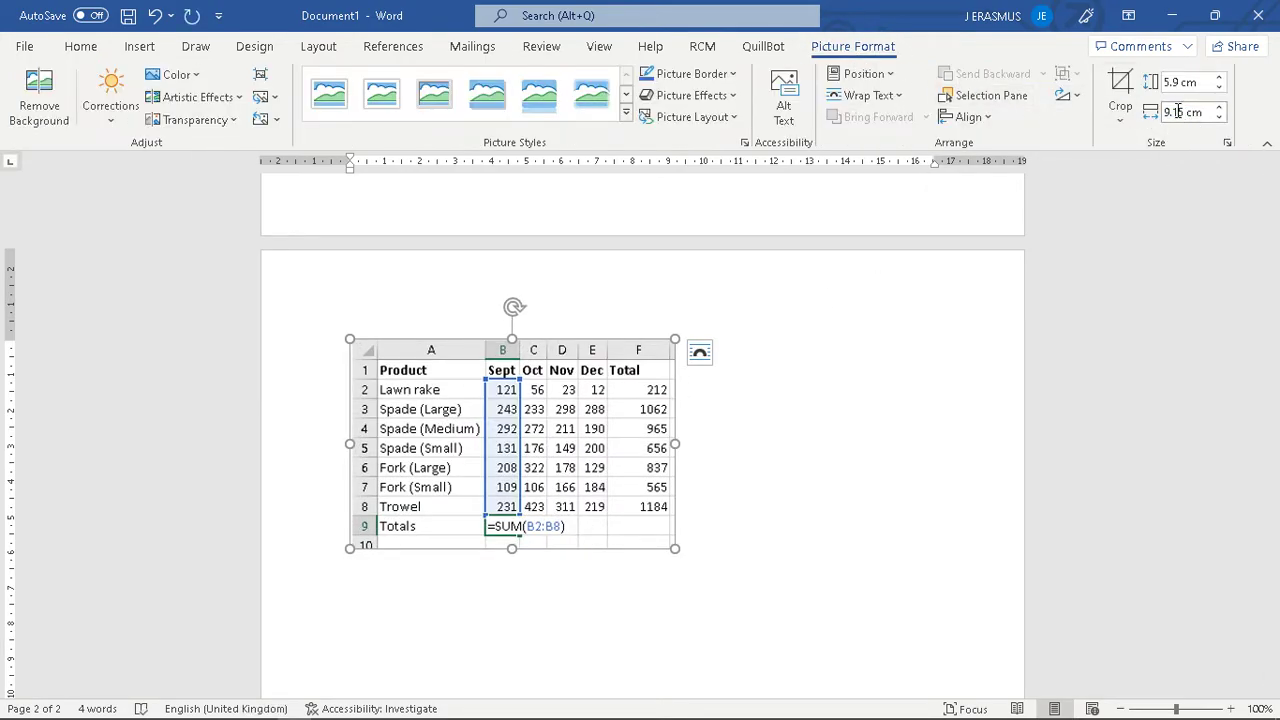
pyautogui.click(1184, 113)
pyautogui.press('BackSpace')
pyautogui.press('Return')
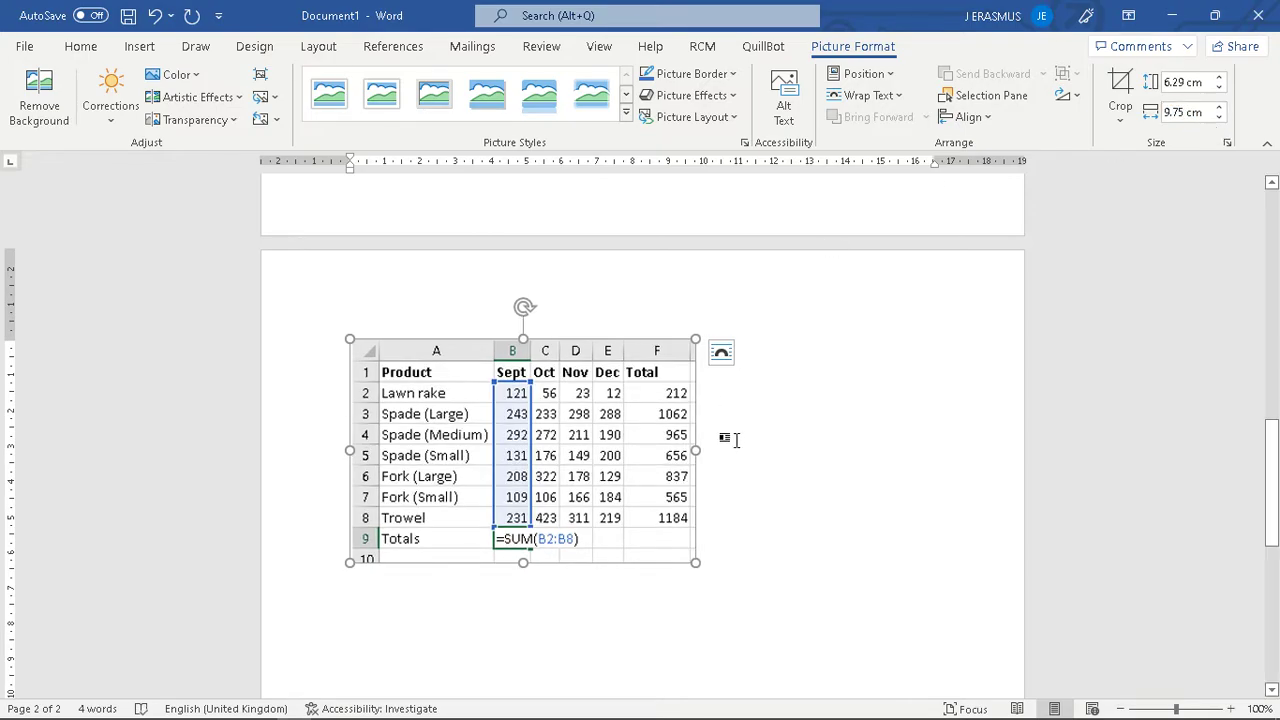
# - Insert a page break before the 4. label, referring to the On-Screen Keyboard, so the label sits directly above its picture
pyautogui.scroll(5, 731, 437)
pyautogui.click(355, 325)
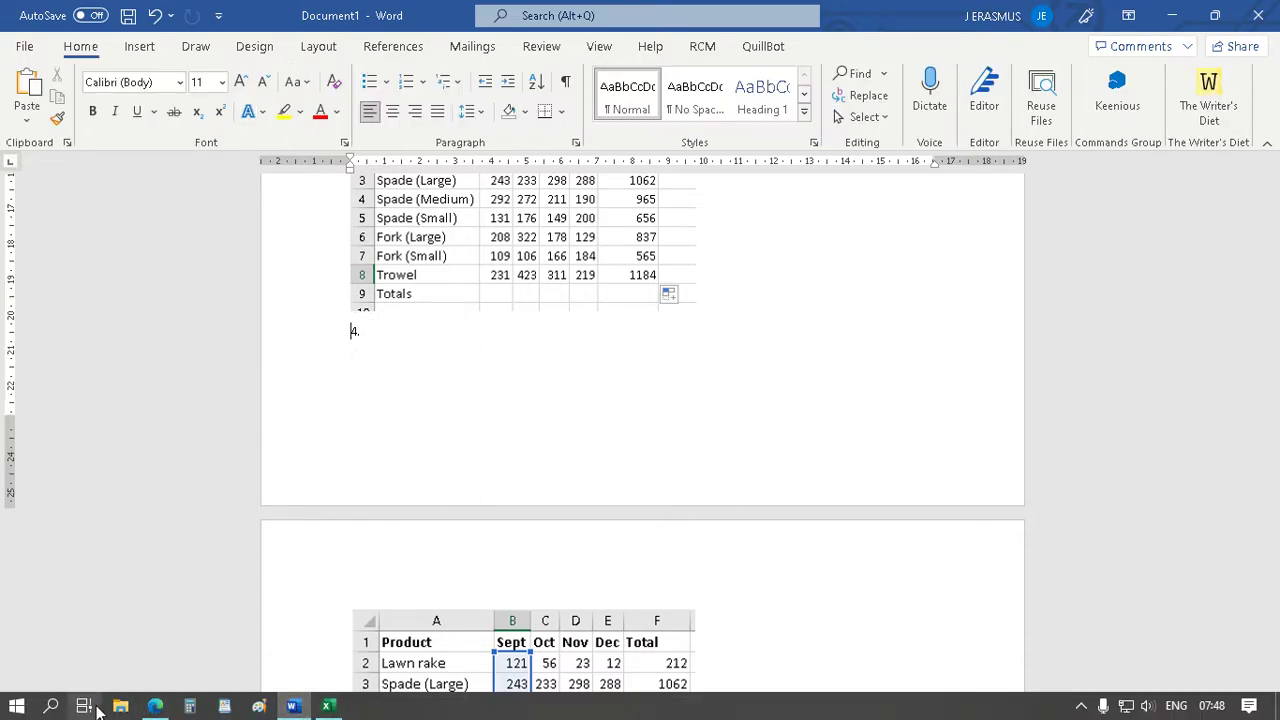
pyautogui.click(52, 708)
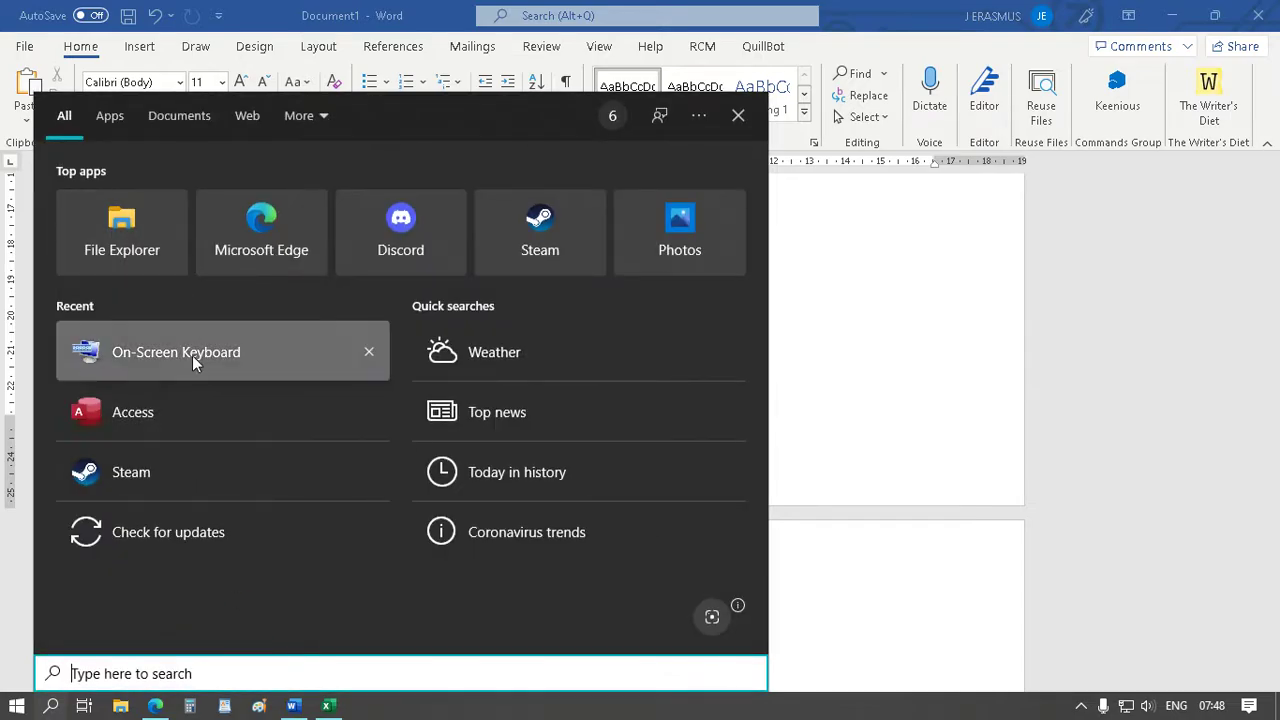
pyautogui.click(192, 355)
pyautogui.click(118, 690)
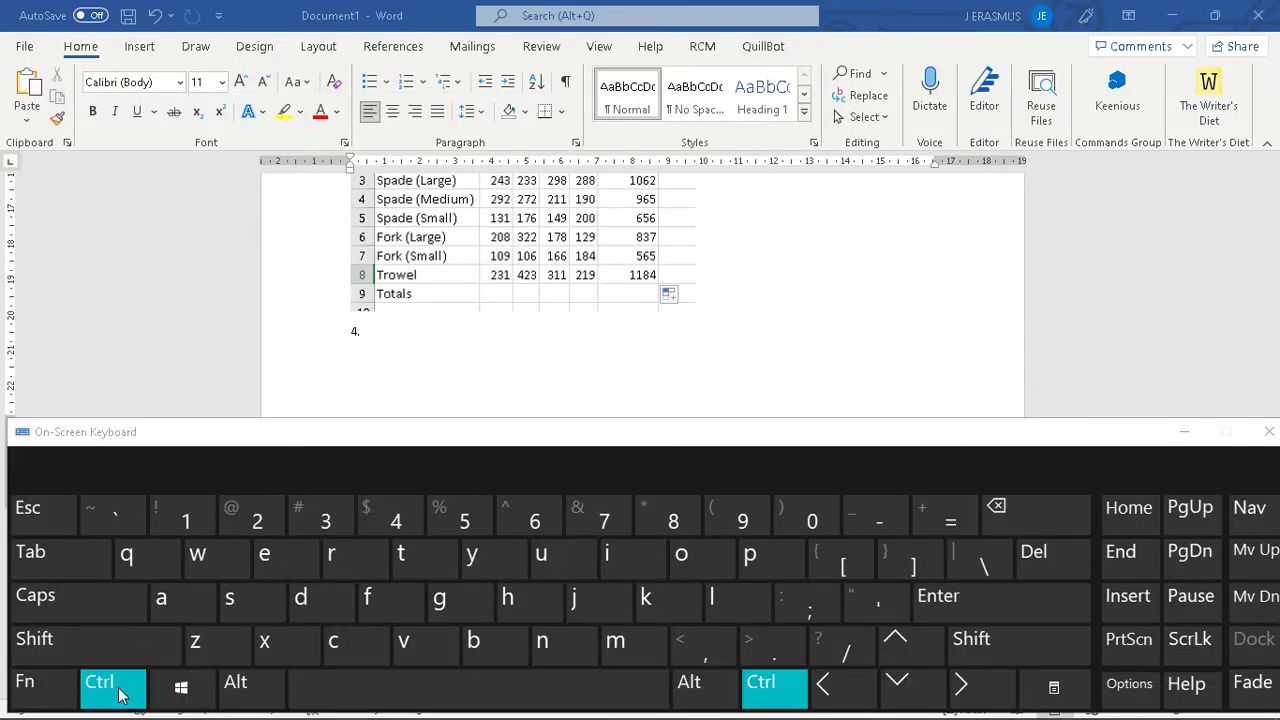
pyautogui.click(988, 614)
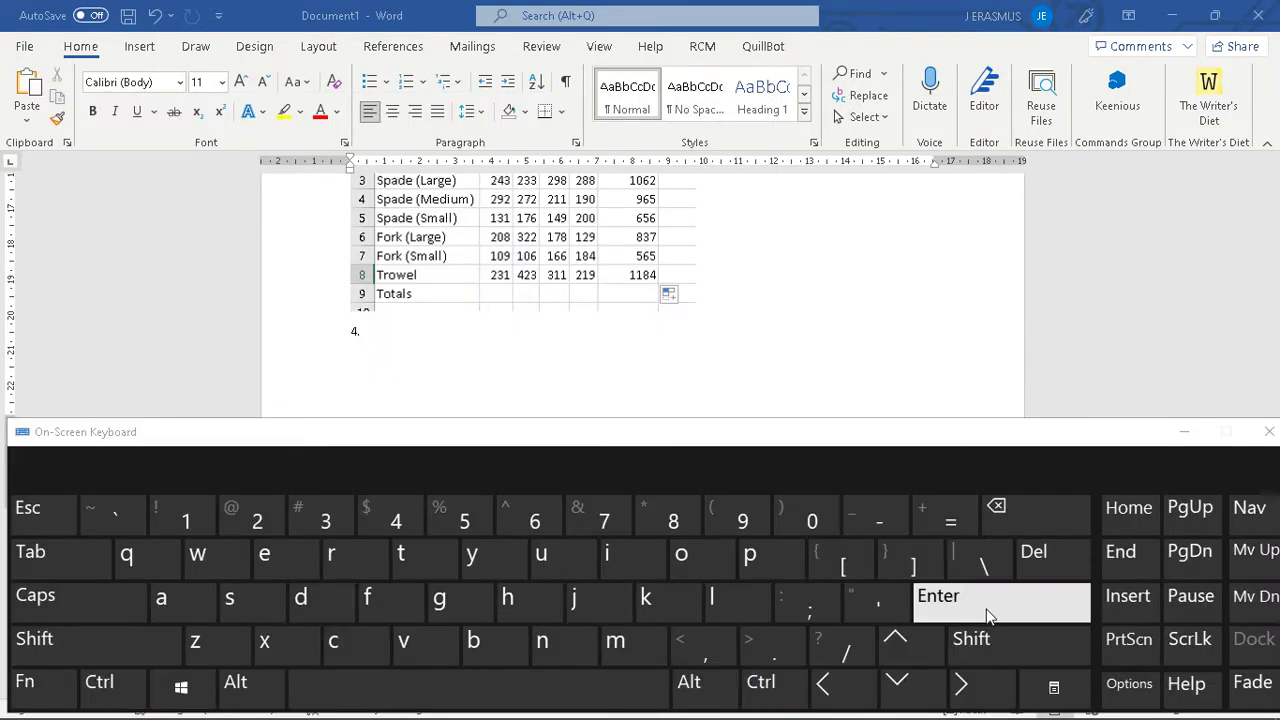
pyautogui.click(1269, 431)
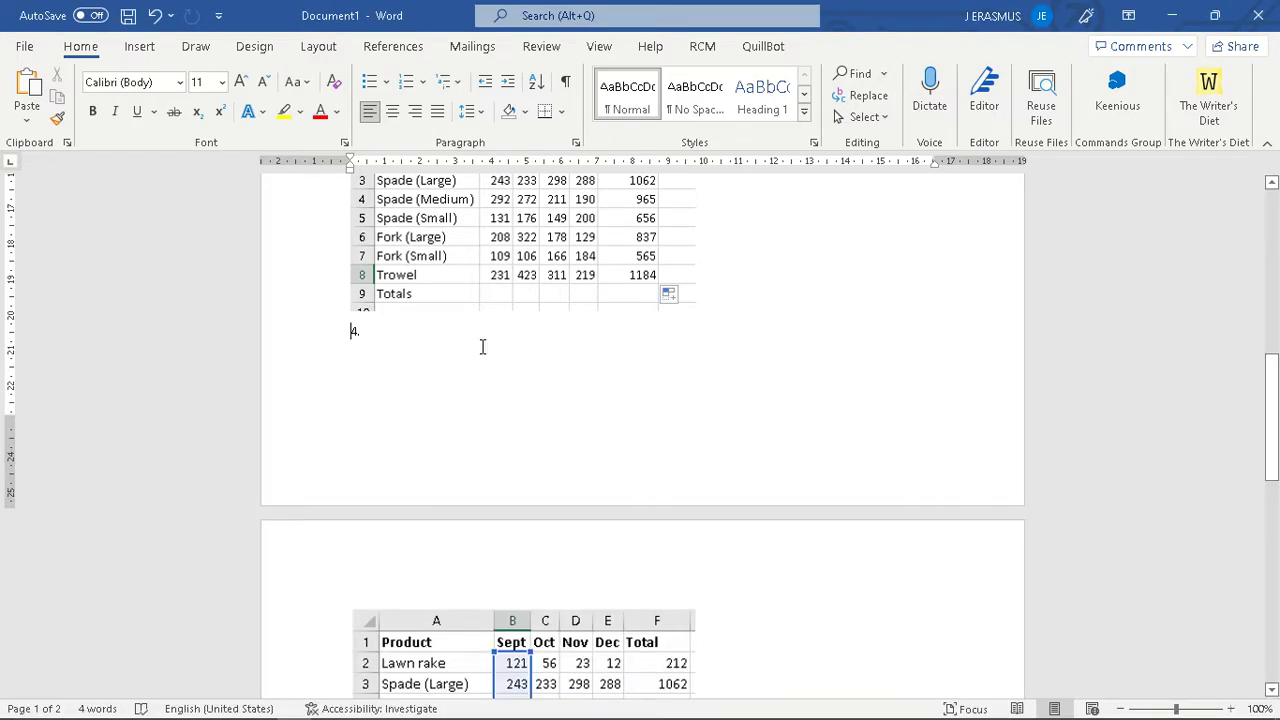
pyautogui.hotkey('alt', 'Tab')
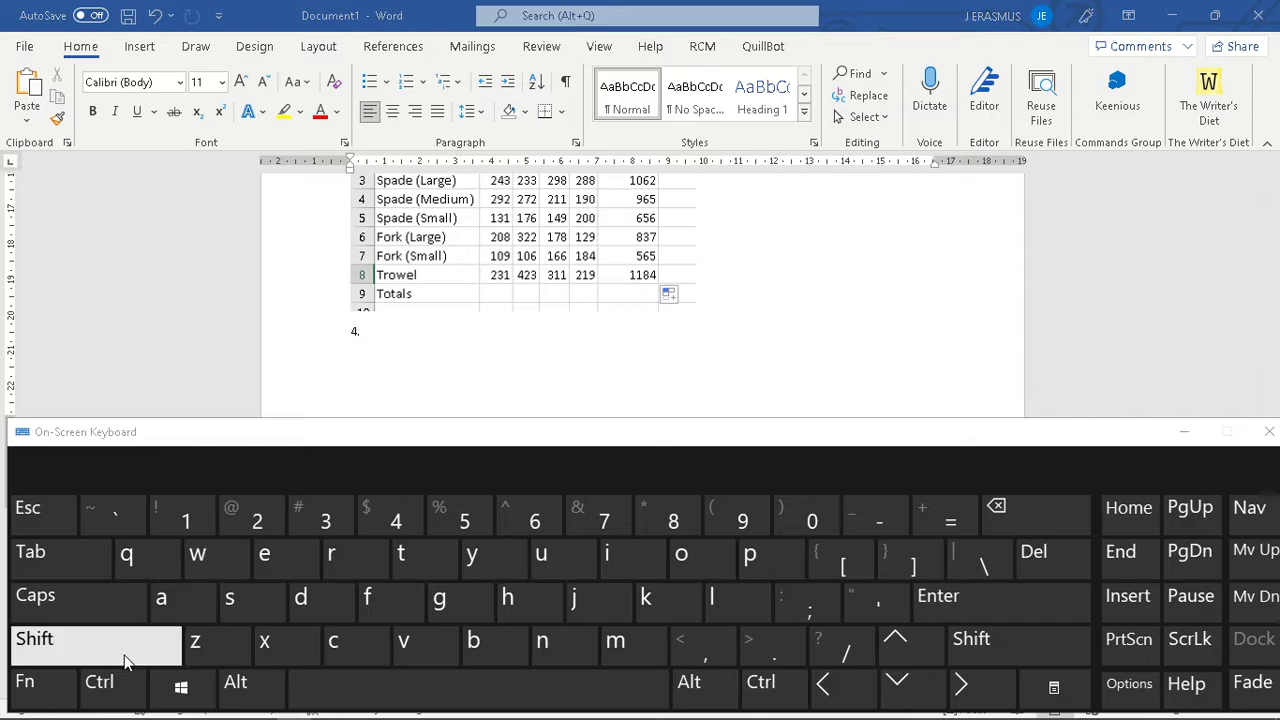
pyautogui.click(122, 684)
pyautogui.click(978, 604)
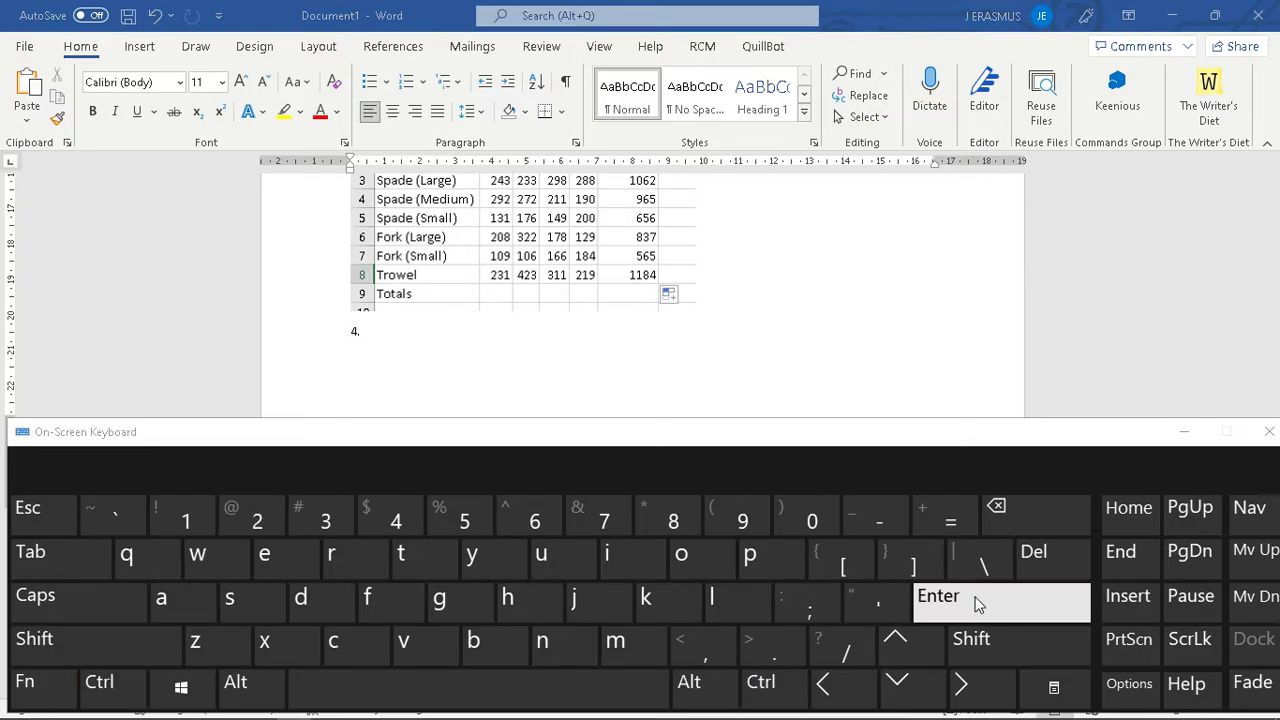
pyautogui.click(1192, 431)
pyautogui.hotkey('ctrl', 'z')
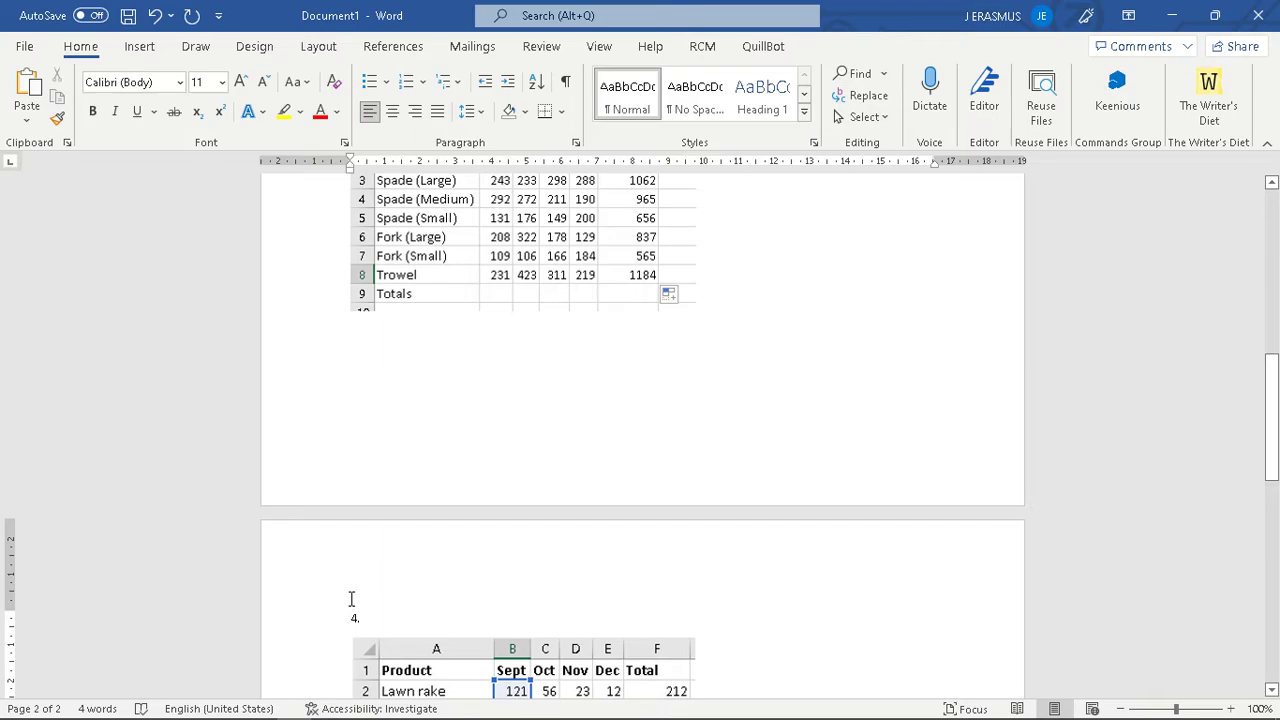
# - Review the document's pages and start a new line labelled 5 below the item 4 picture
pyautogui.scroll(-2, 353, 592)
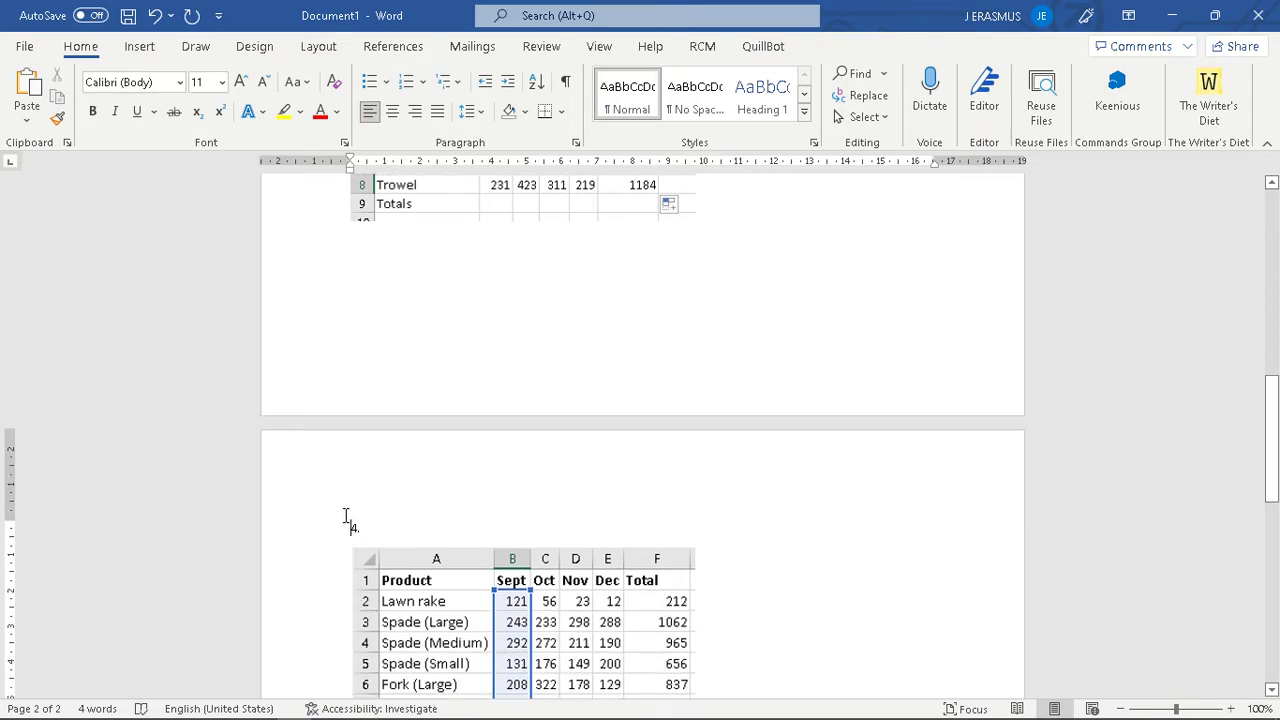
pyautogui.scroll(-5, 600, 487)
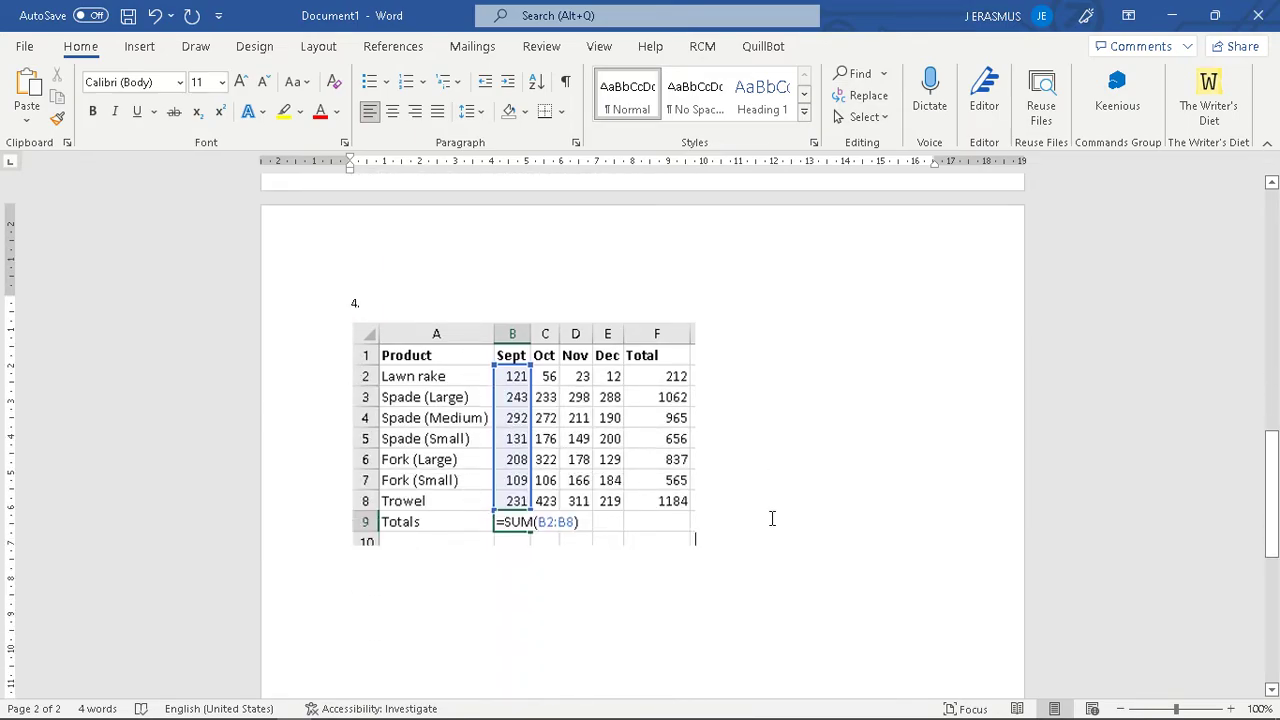
pyautogui.scroll(5, 374, 300)
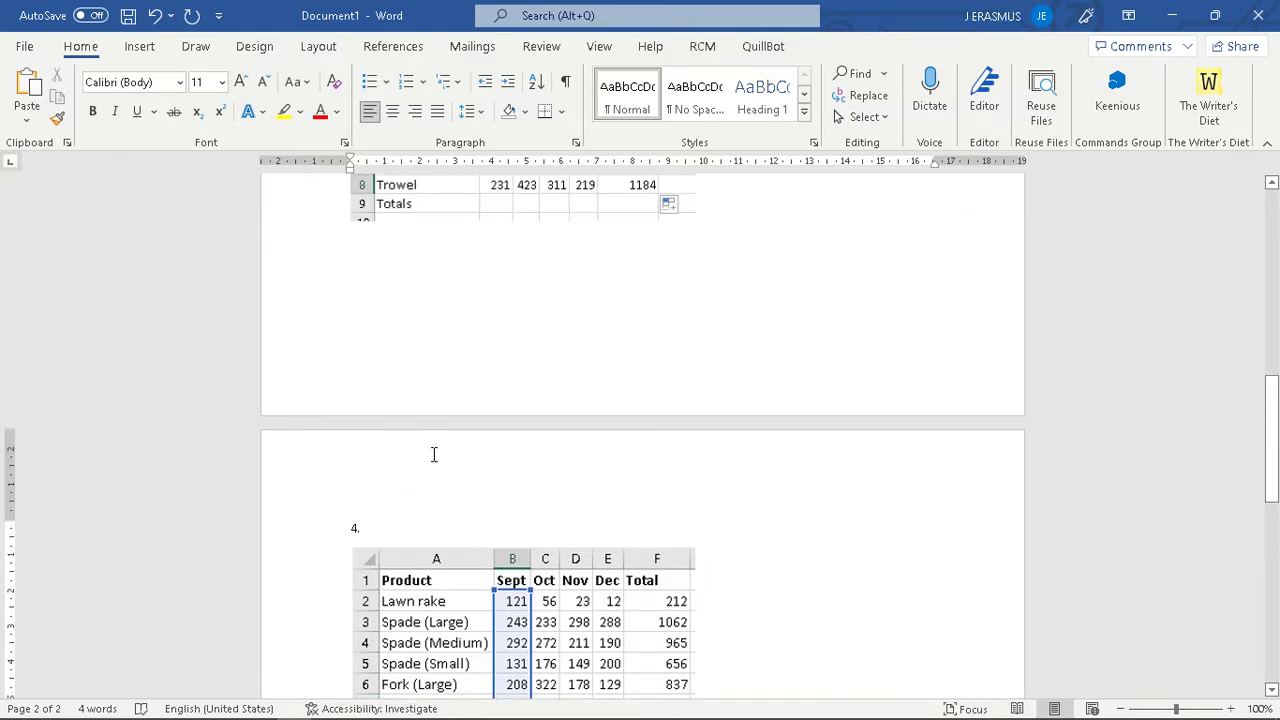
pyautogui.scroll(15, 430, 455)
pyautogui.scroll(-20, 437, 450)
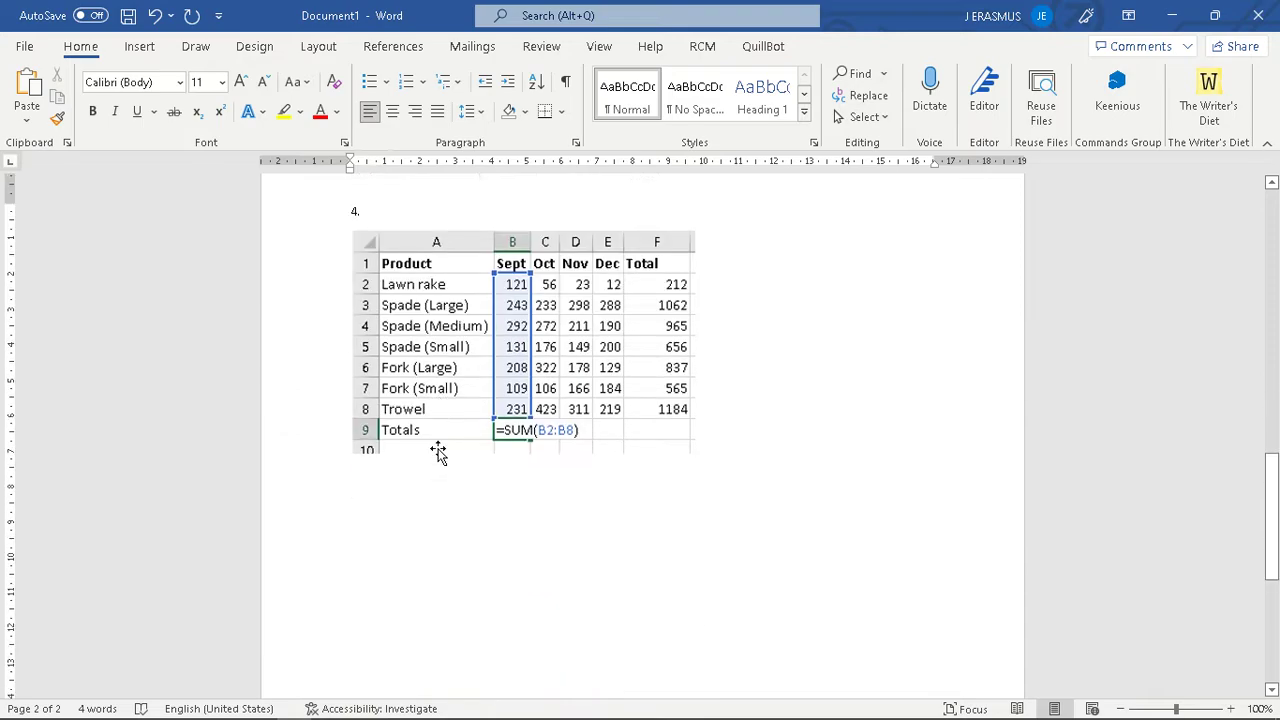
pyautogui.press('Return')
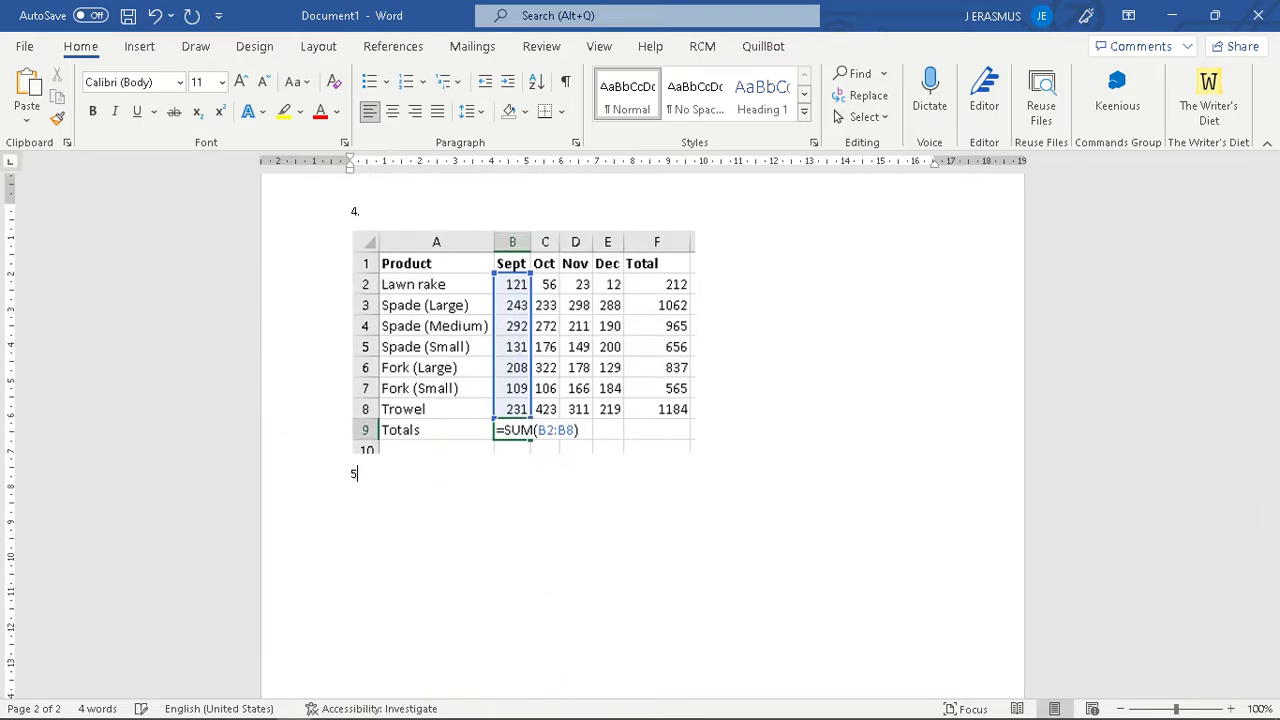
# - Switch to the textbook PDF and read instruction 5 of Activity 20.1
pyautogui.hotkey('alt', 'Tab')
pyautogui.hotkey('alt', 'Tab')
pyautogui.hotkey('alt', 'Tab')
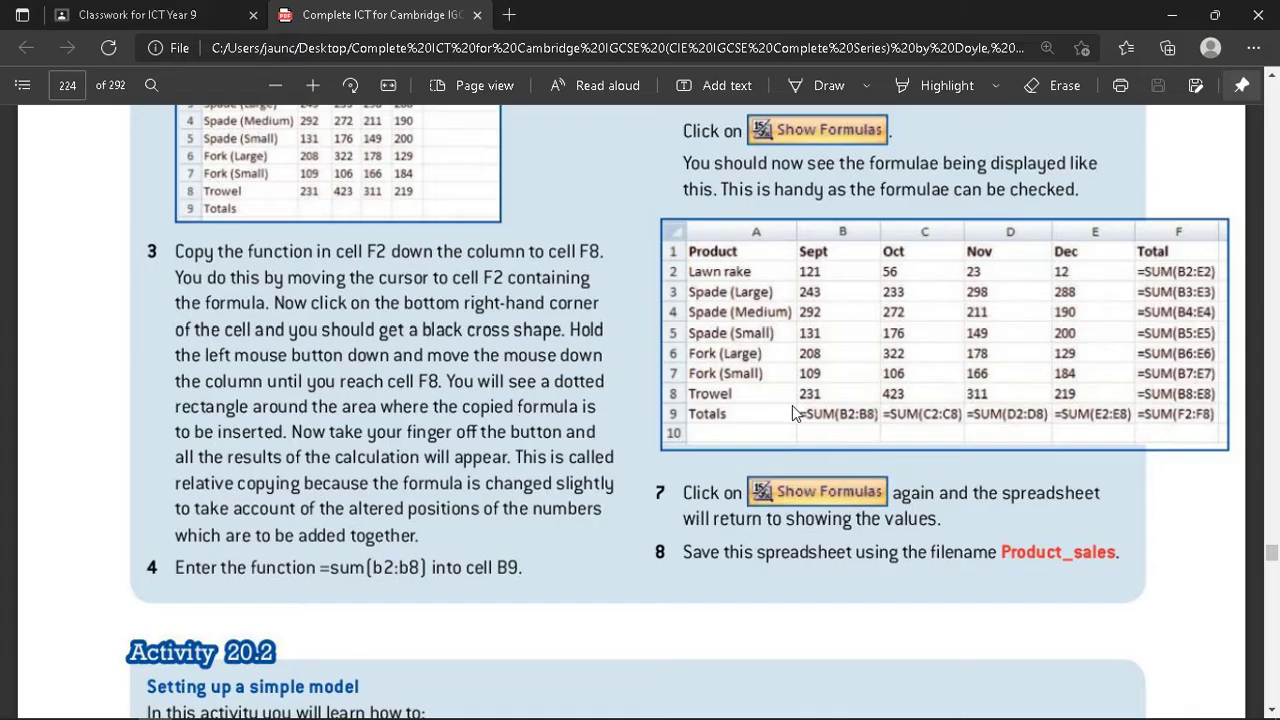
pyautogui.scroll(-5, 792, 405)
pyautogui.scroll(2, 792, 405)
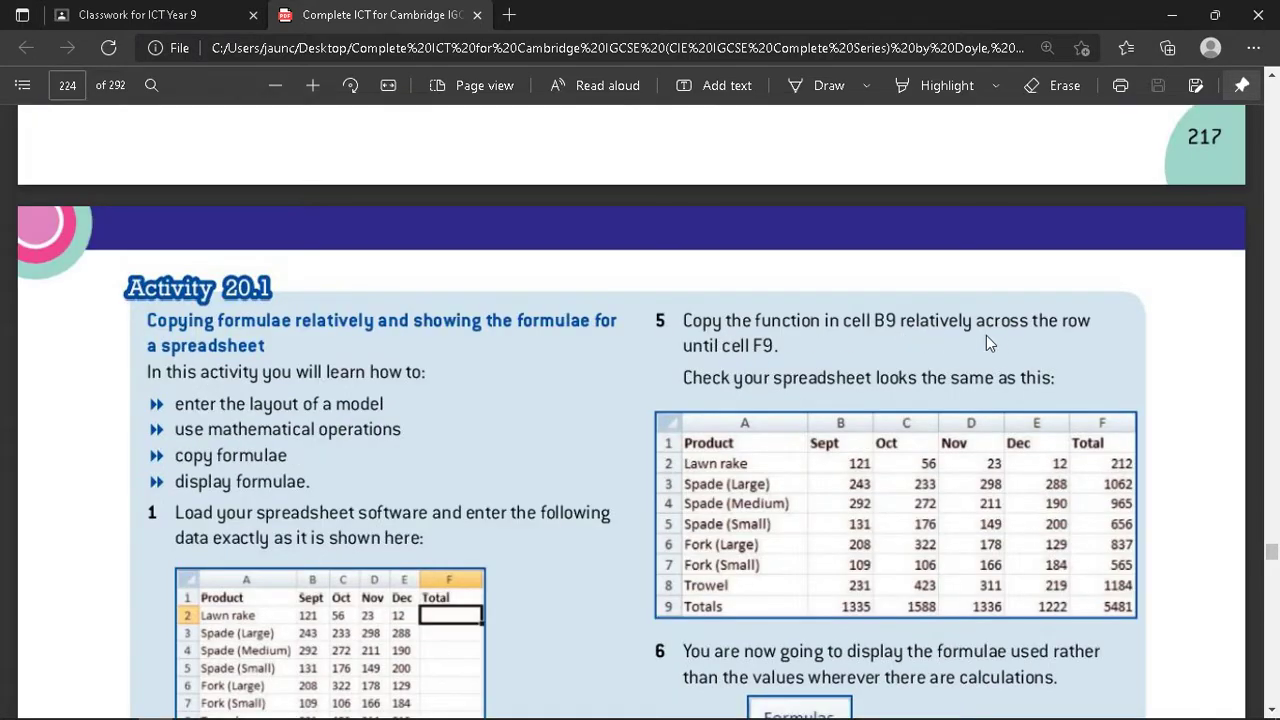
# - Switch to Excel, complete the SUM formula in B9, and copy it across the Totals row to F9
pyautogui.hotkey('alt', 'Tab')
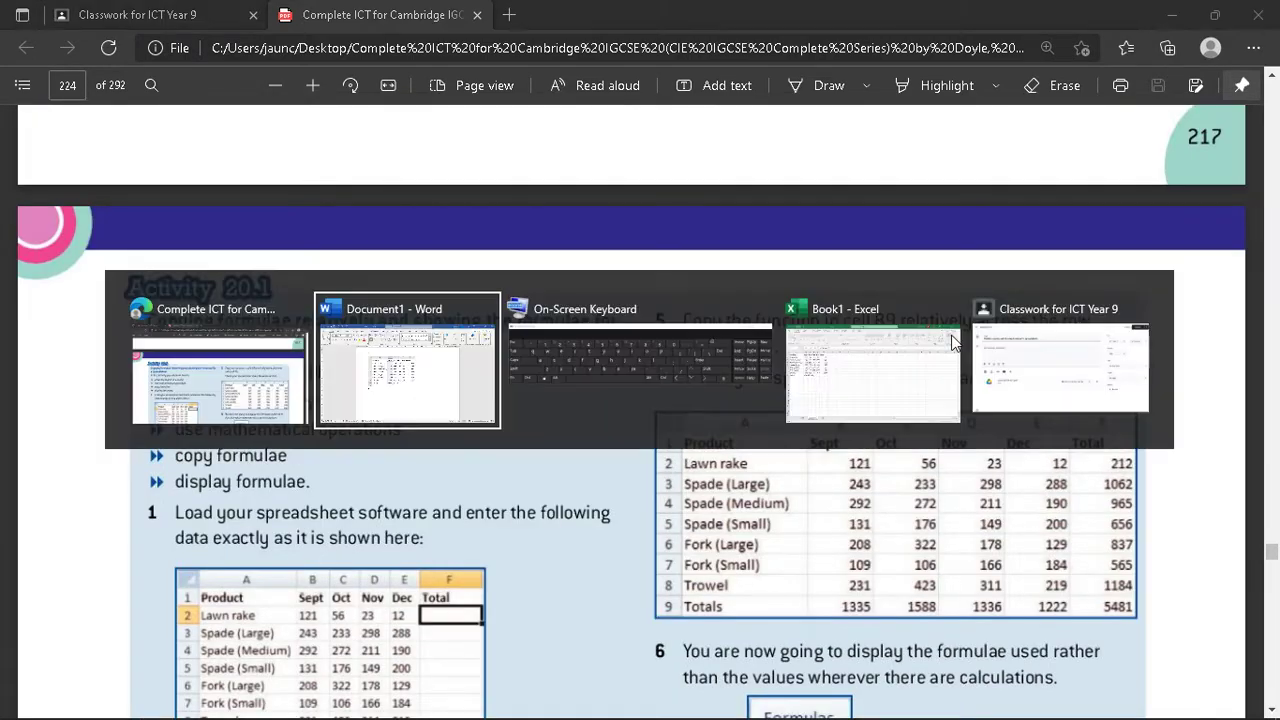
pyautogui.hotkey('alt', 'Tab')
pyautogui.hotkey('alt', 'Tab')
pyautogui.hotkey('alt', 'Tab')
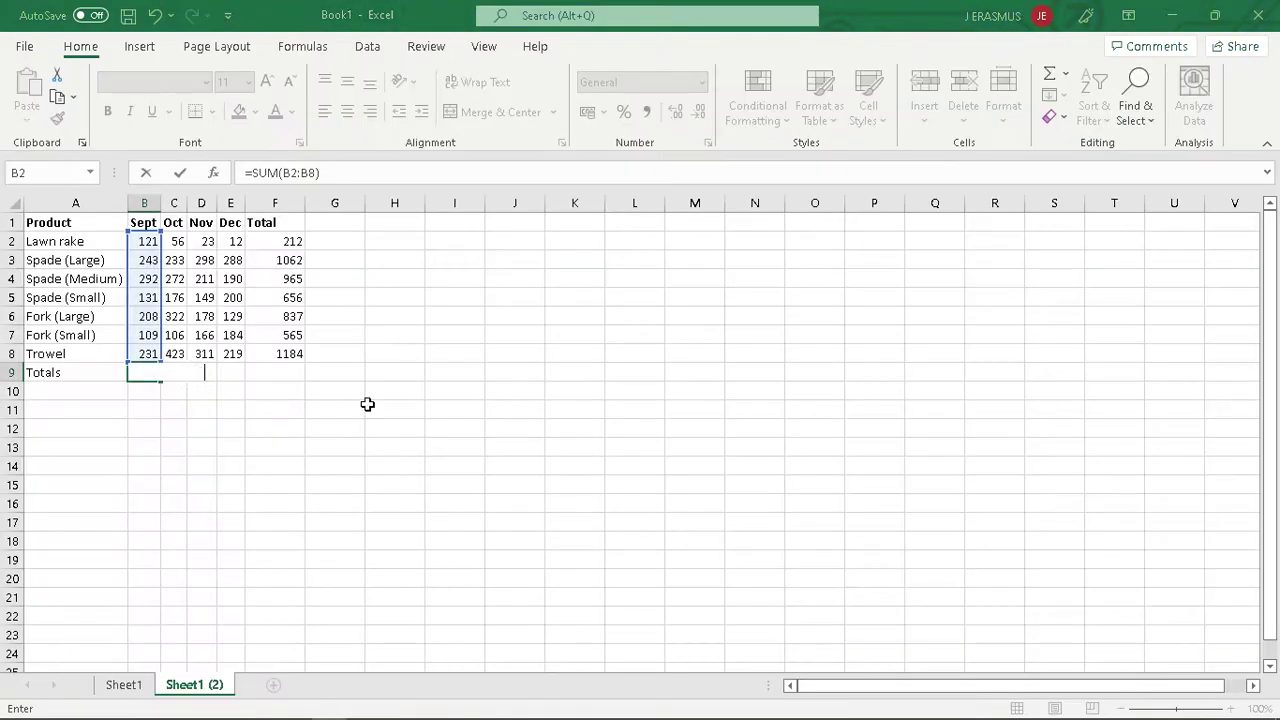
pyautogui.press('Return')
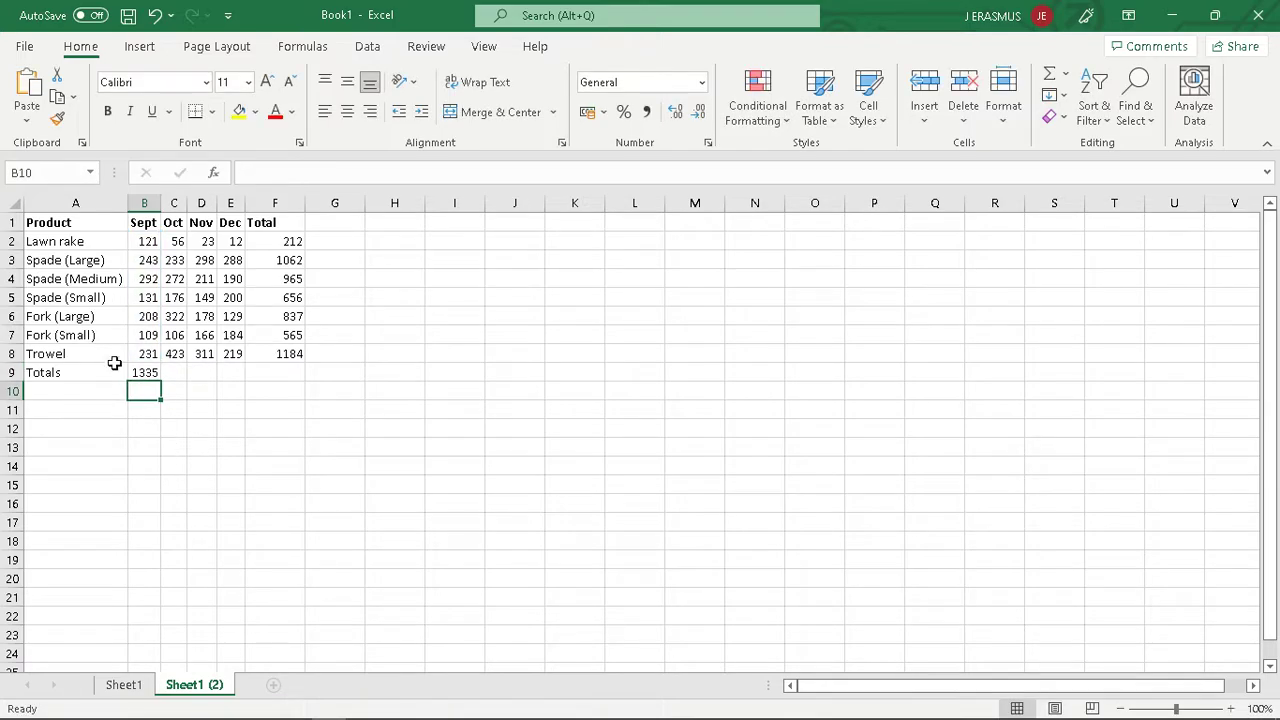
pyautogui.click(147, 370)
pyautogui.moveTo(160, 380); pyautogui.dragTo(290, 384)
pyautogui.click(377, 575)
pyautogui.click(176, 371)
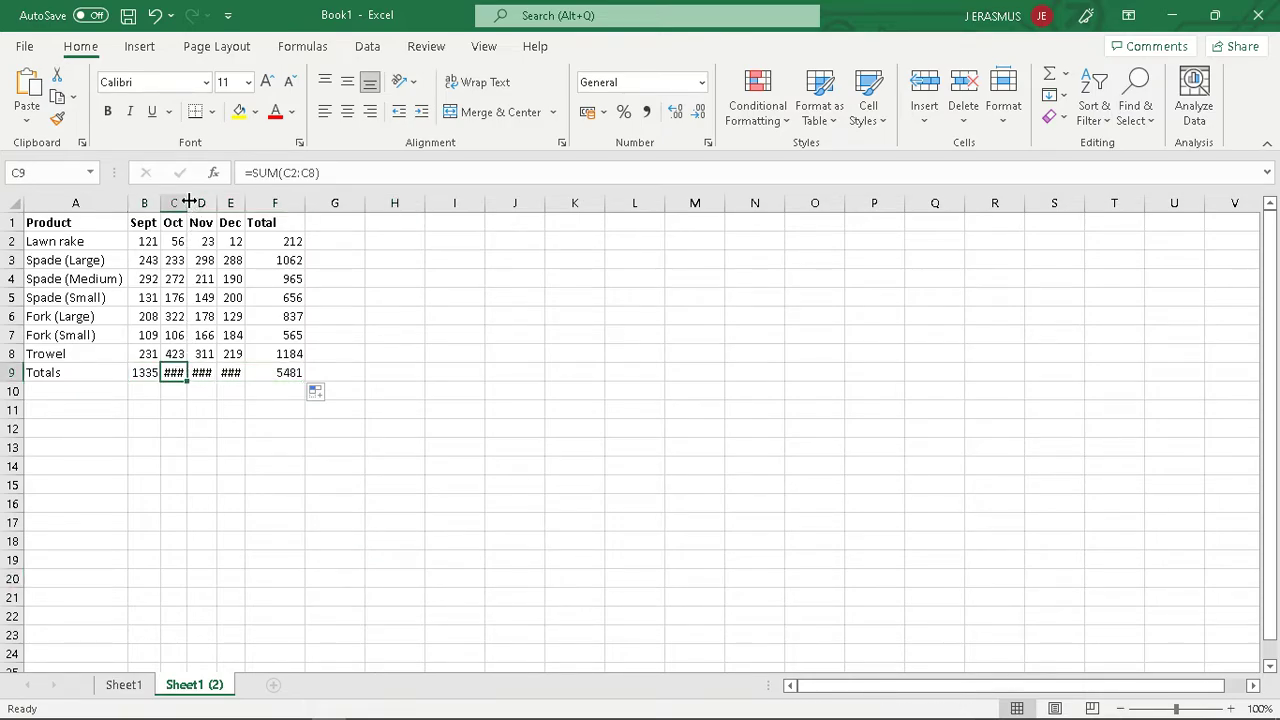
# - Widen columns C, D and E to fit their contents and check the copied SUM formulas in B9 and F9
pyautogui.doubleClick(189, 202)
pyautogui.doubleClick(222, 202)
pyautogui.doubleClick(255, 202)
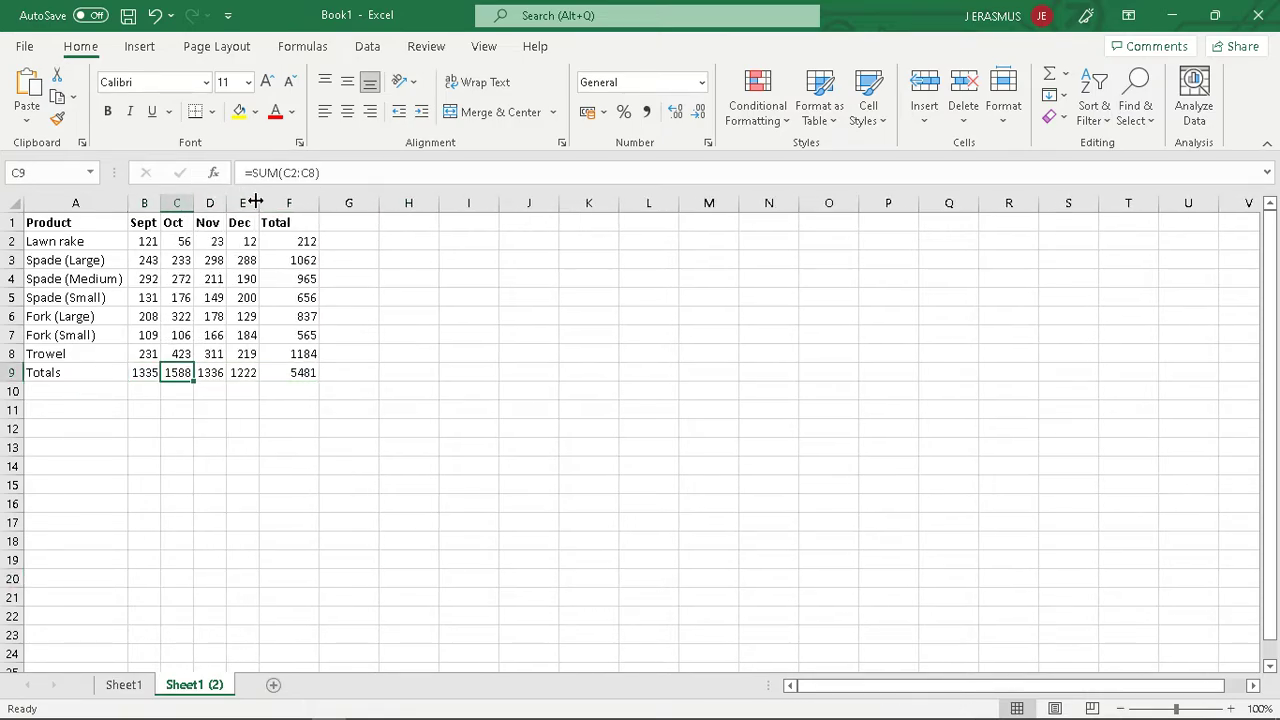
pyautogui.click(320, 481)
pyautogui.click(146, 374)
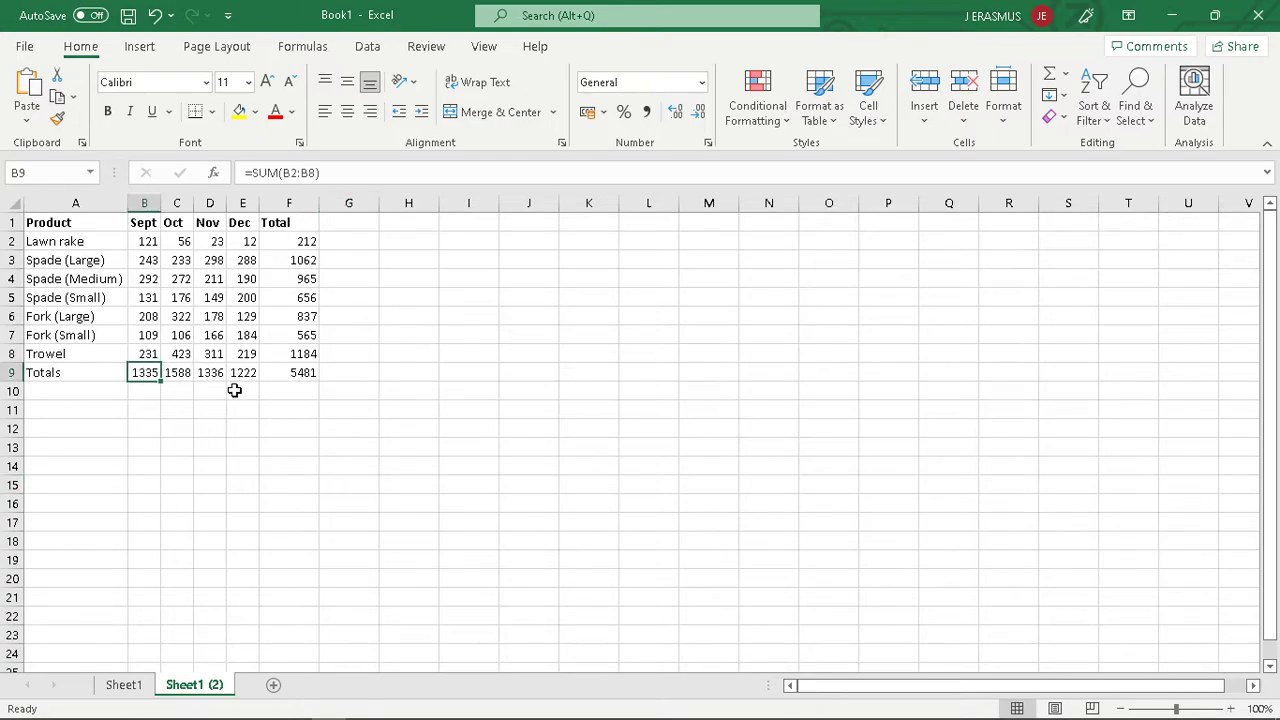
pyautogui.click(270, 374)
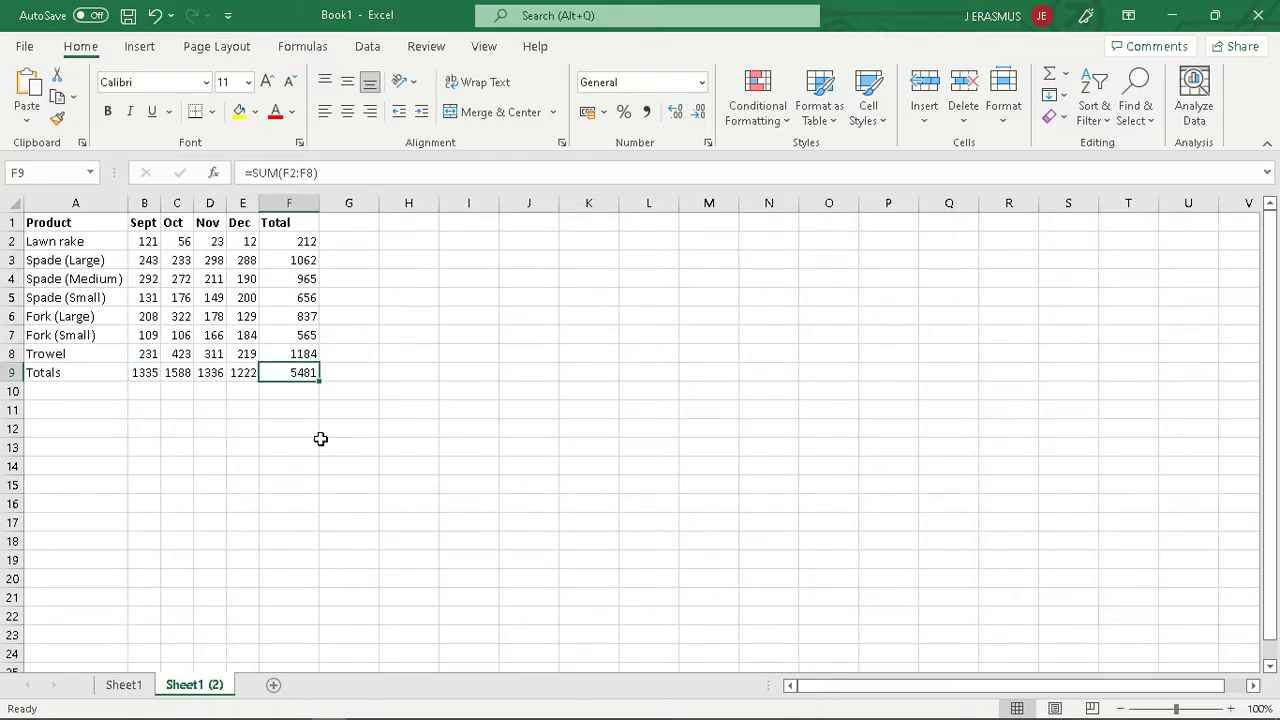
# - Switch to Word and paste the Excel screenshot on a new line below label 5
pyautogui.hotkey('alt', 'Tab')
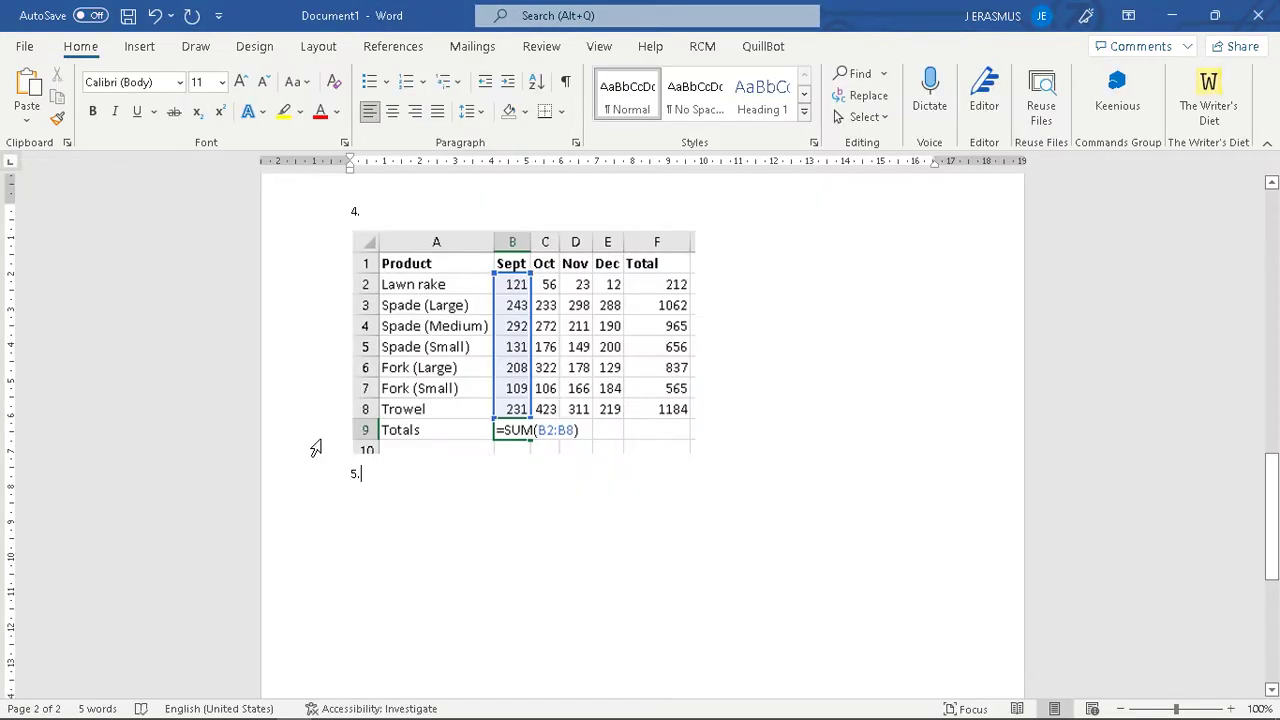
pyautogui.press('Return')
pyautogui.hotkey('ctrl', 'v')
pyautogui.click(636, 510)
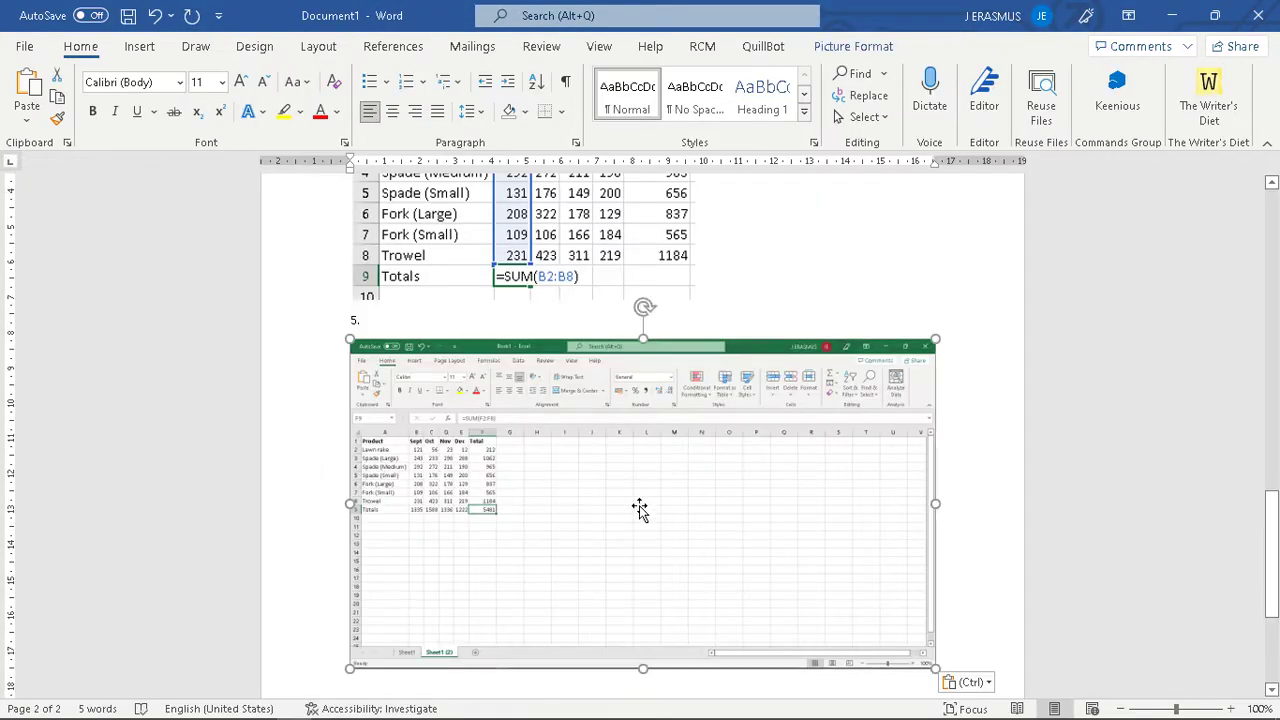
# - Crop the item 5 screenshot to columns A to F and rows 1 to 9, and enlarge the cropped picture
pyautogui.rightClick(640, 510)
pyautogui.click(698, 548)
pyautogui.moveTo(932, 662); pyautogui.dragTo(498, 514)
pyautogui.moveTo(352, 343); pyautogui.dragTo(348, 430)
pyautogui.click(455, 398)
pyautogui.moveTo(497, 428); pyautogui.dragTo(645, 522)
# - Set the item 5 picture's width to 9.75 cm and add a line labelled 6 below it
pyautogui.click(853, 46)
pyautogui.click(1188, 112)
pyautogui.doubleClick(1188, 112)
pyautogui.write('9.75')
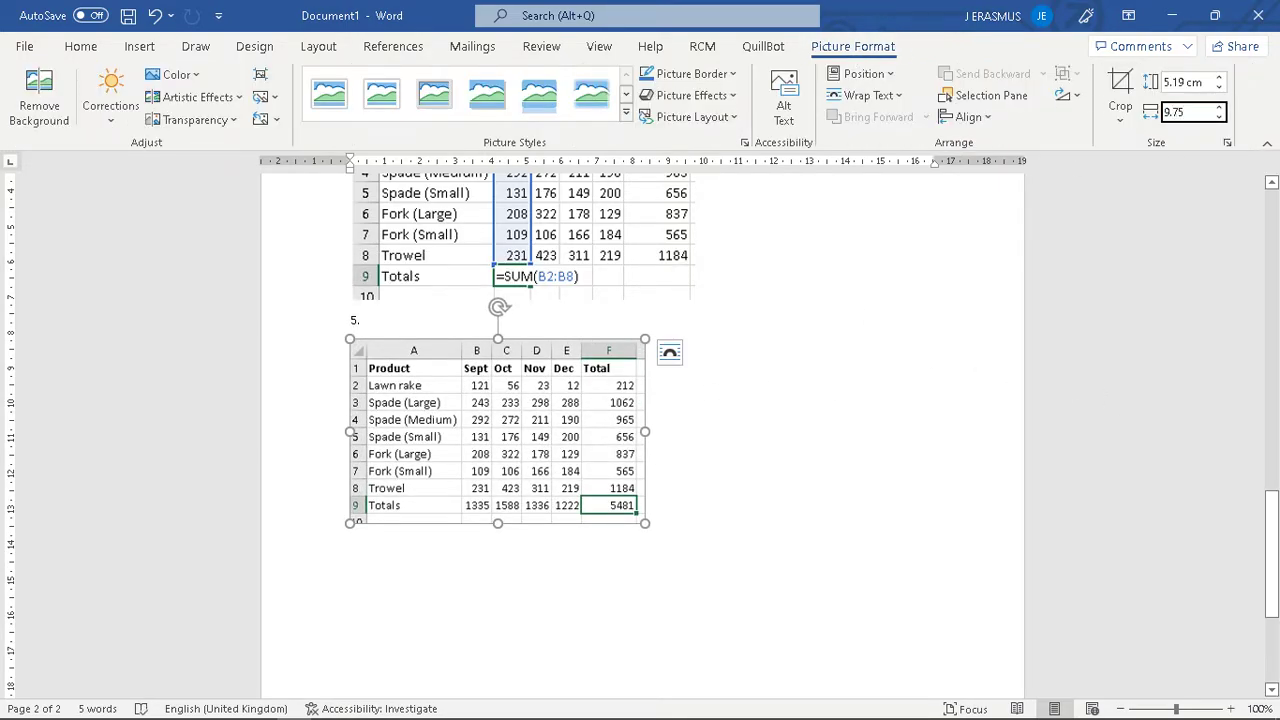
pyautogui.press('Return')
pyautogui.click(846, 493)
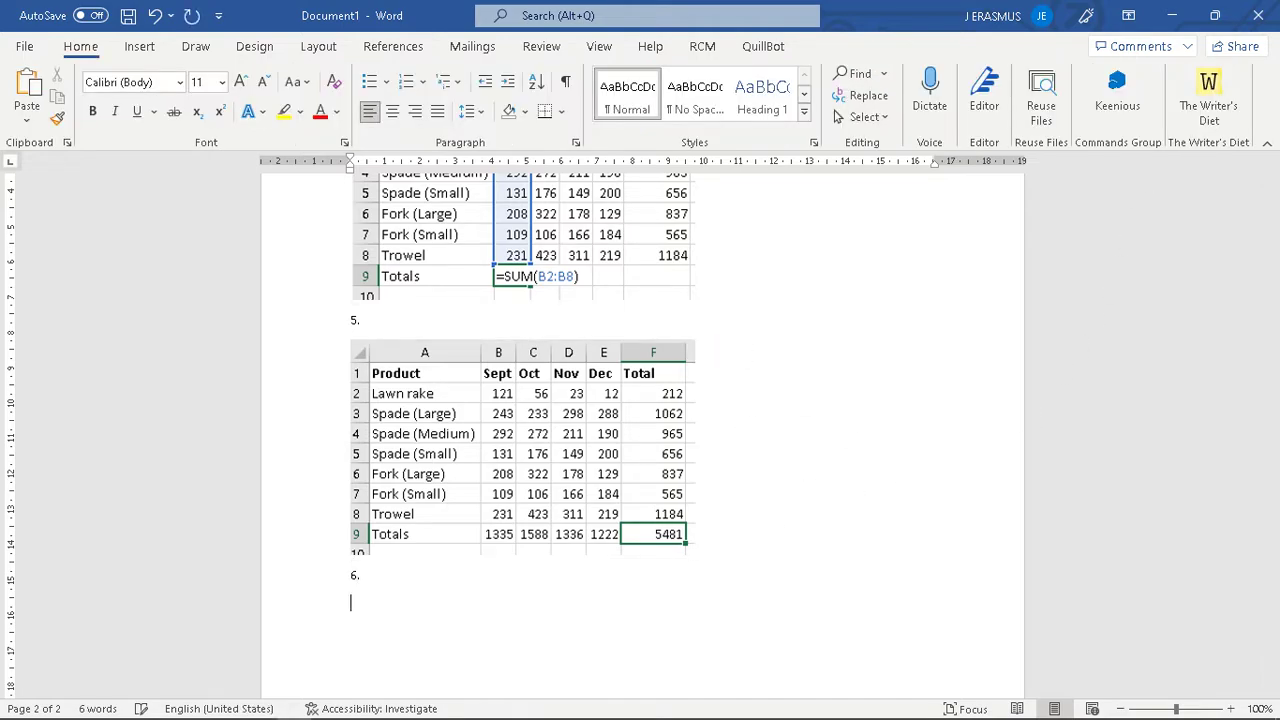
# - Read instruction 6 of Activity 20.1 in the textbook PDF and bring up the formula commands in Excel
pyautogui.hotkey('alt', 'Tab')
pyautogui.press('Tab')
pyautogui.scroll(-5, 878, 436)
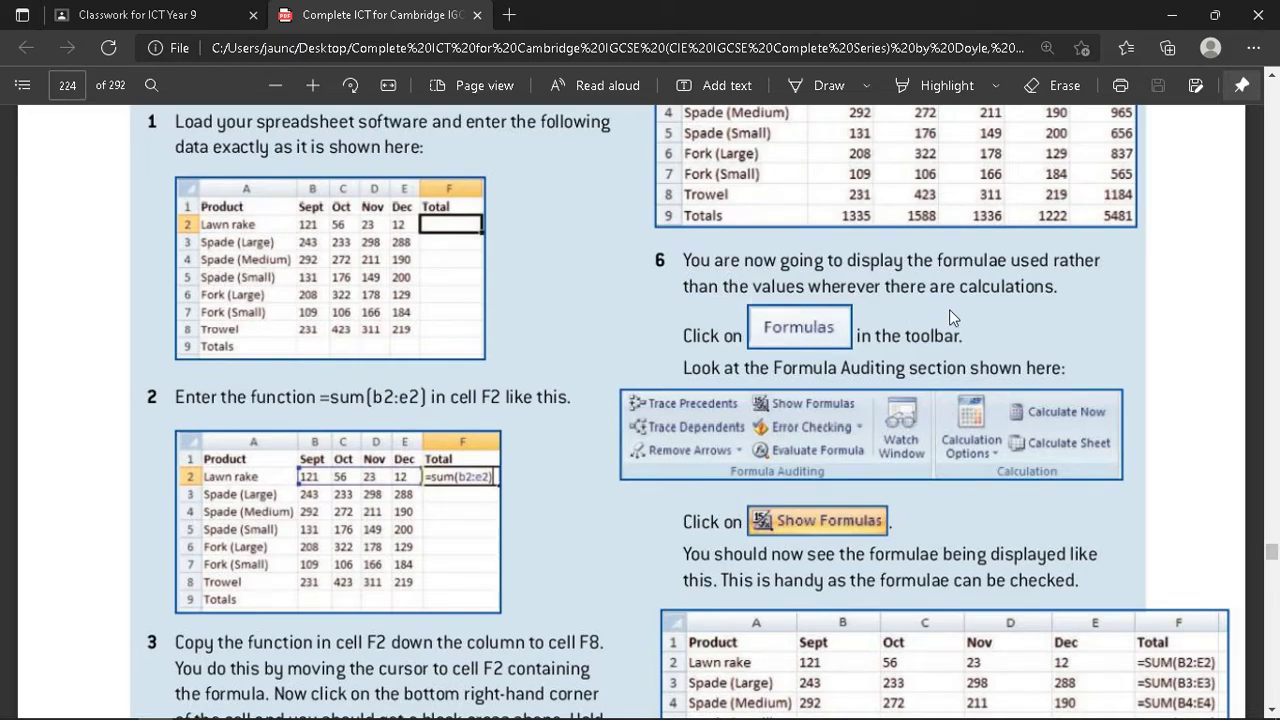
pyautogui.hotkey('alt', 'Tab')
pyautogui.press('Tab')
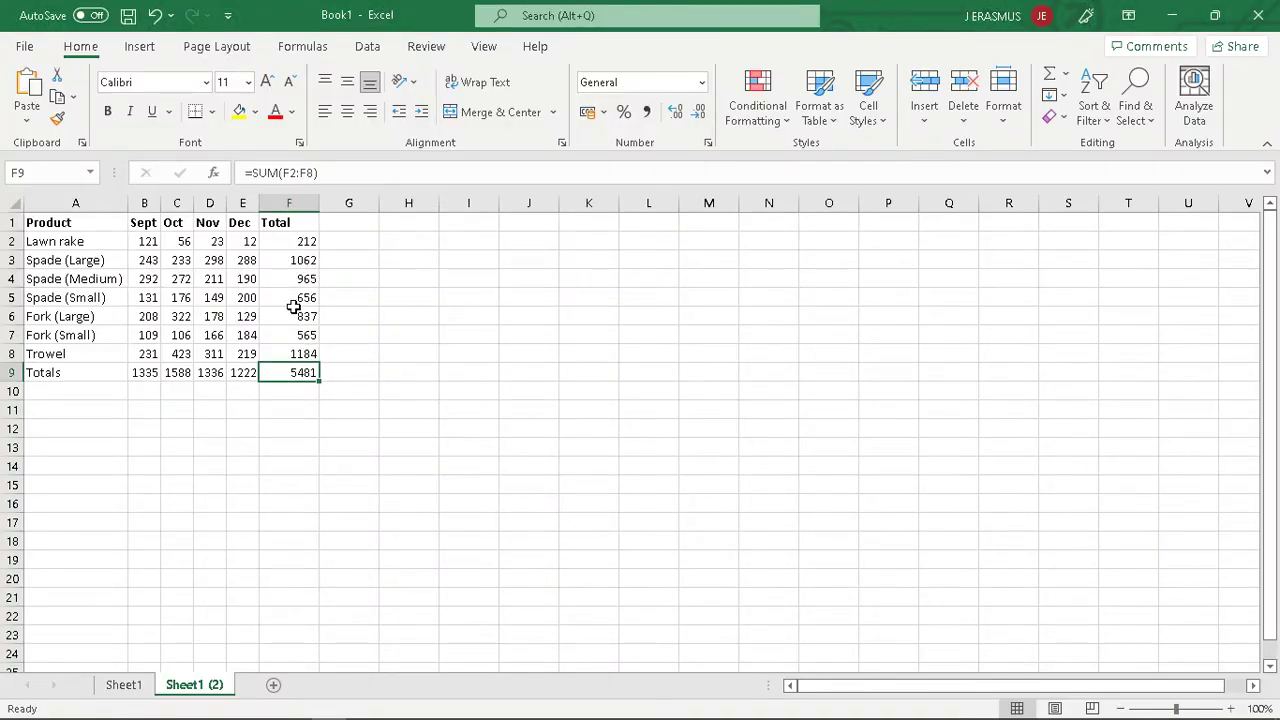
pyautogui.click(303, 47)
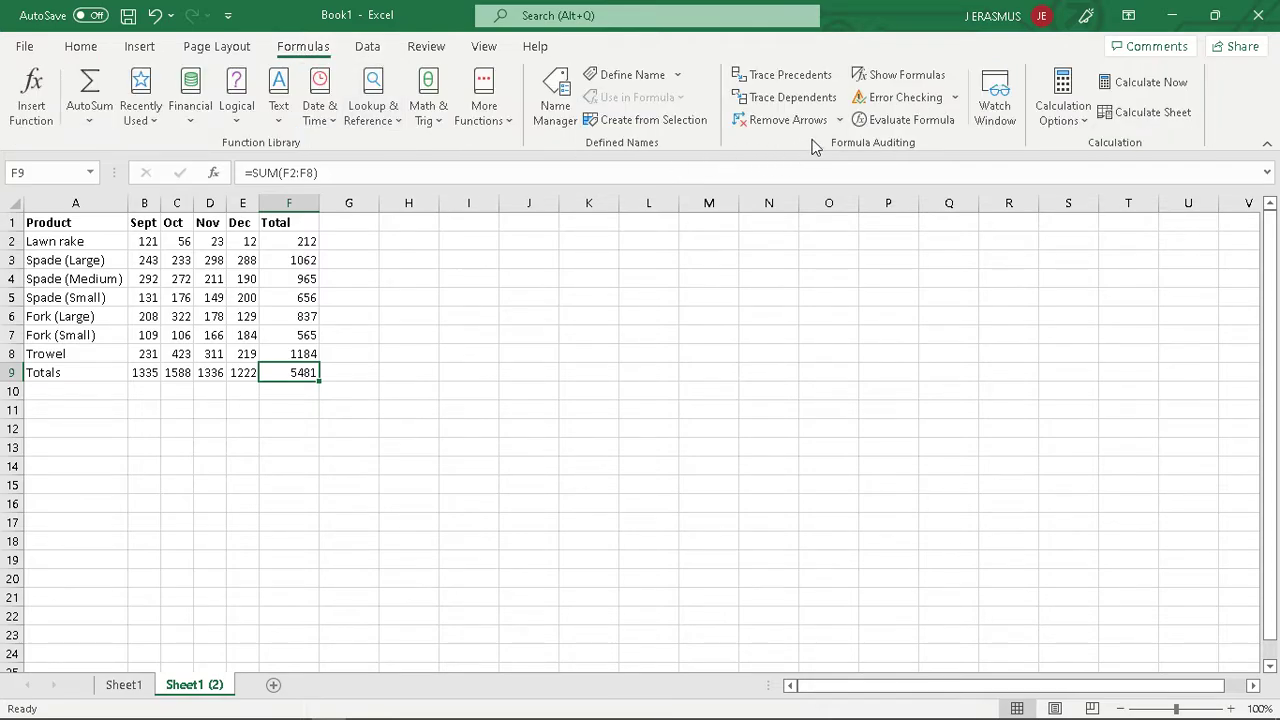
# - Return to the textbook PDF and study the Show Formulas instruction and its example table
pyautogui.hotkey('alt', 'Tab')
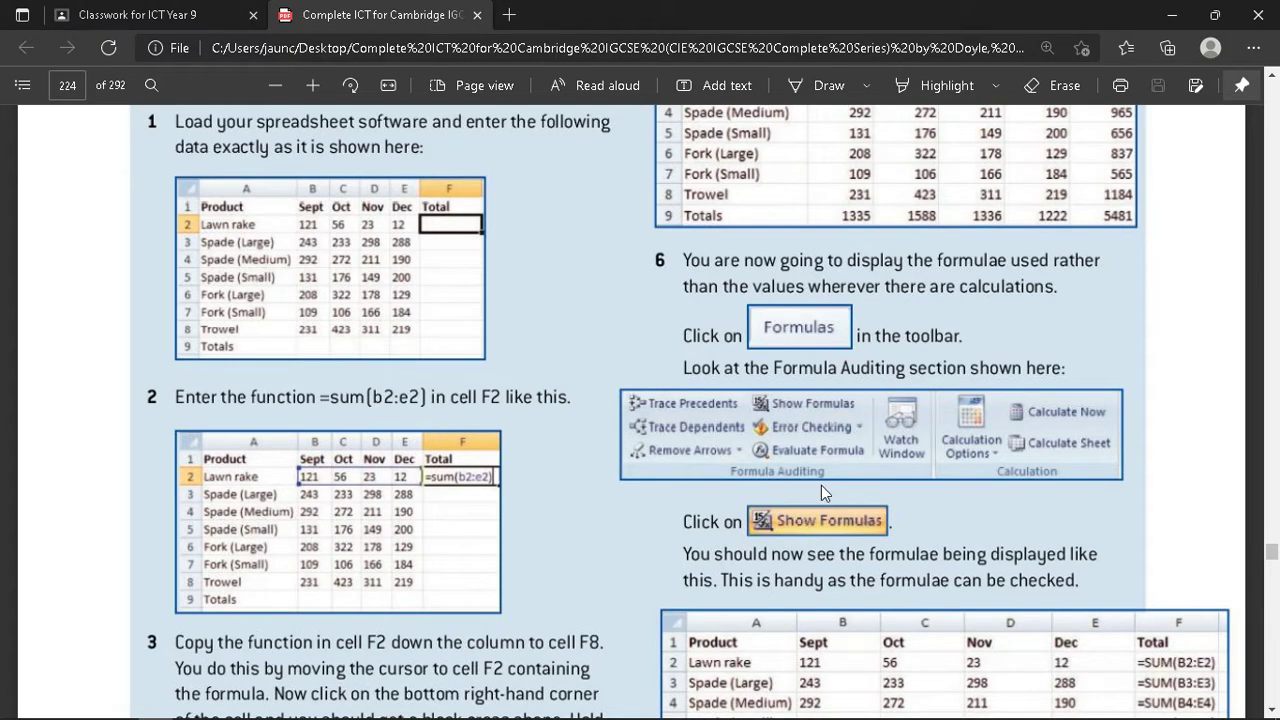
pyautogui.scroll(-2, 770, 355)
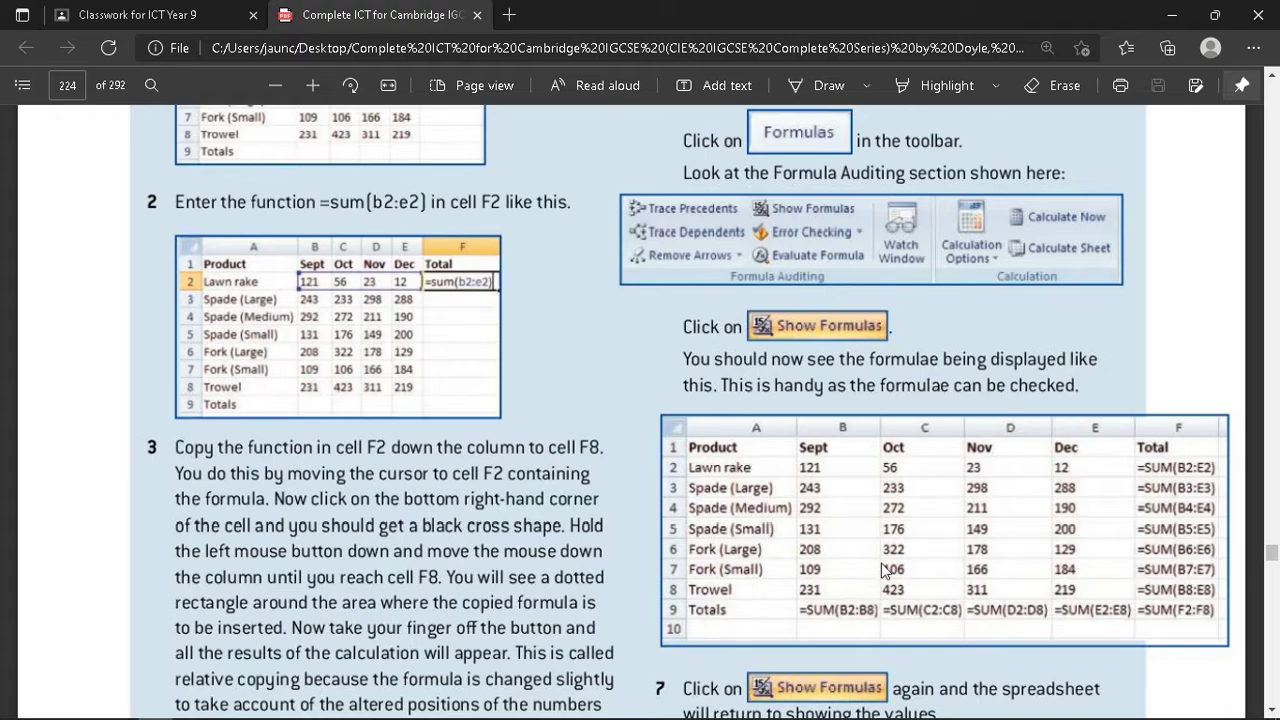
pyautogui.scroll(1, 800, 430)
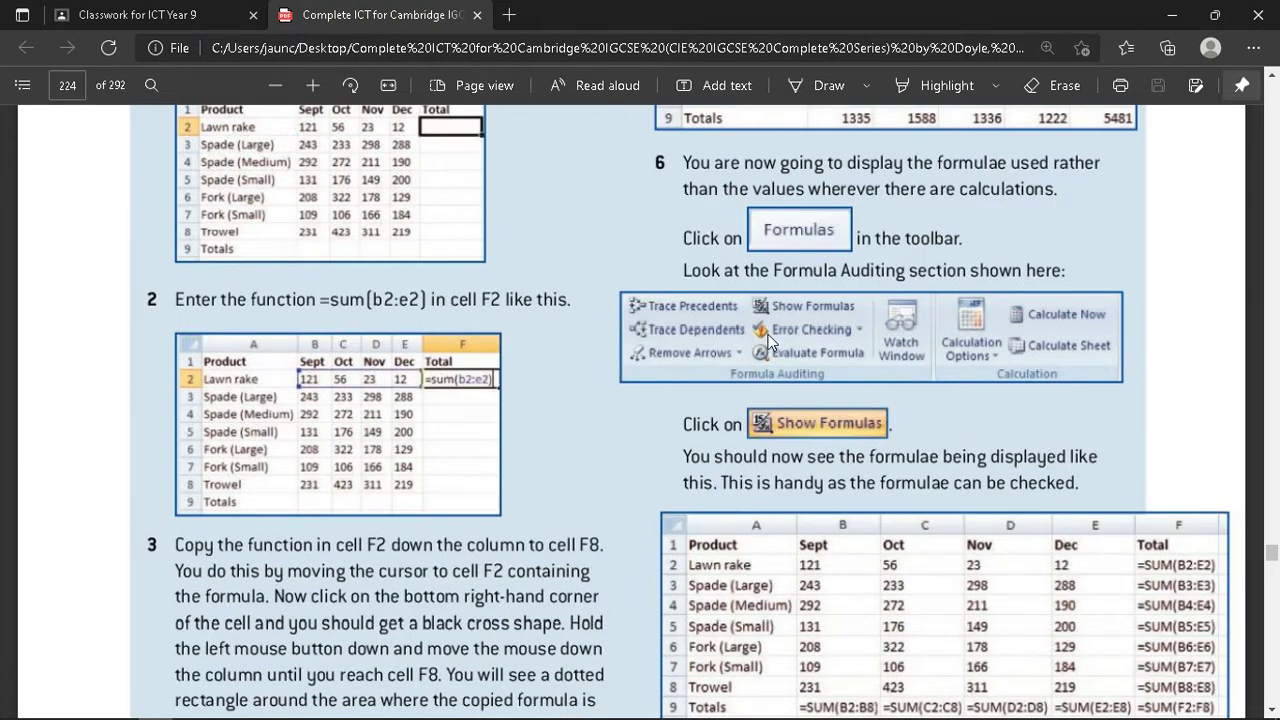
pyautogui.scroll(-1, 770, 340)
# - Switch to Excel and turn on Show Formulas for the product sales sheet, leaving an empty cell selected
pyautogui.hotkey('alt', 'Tab')
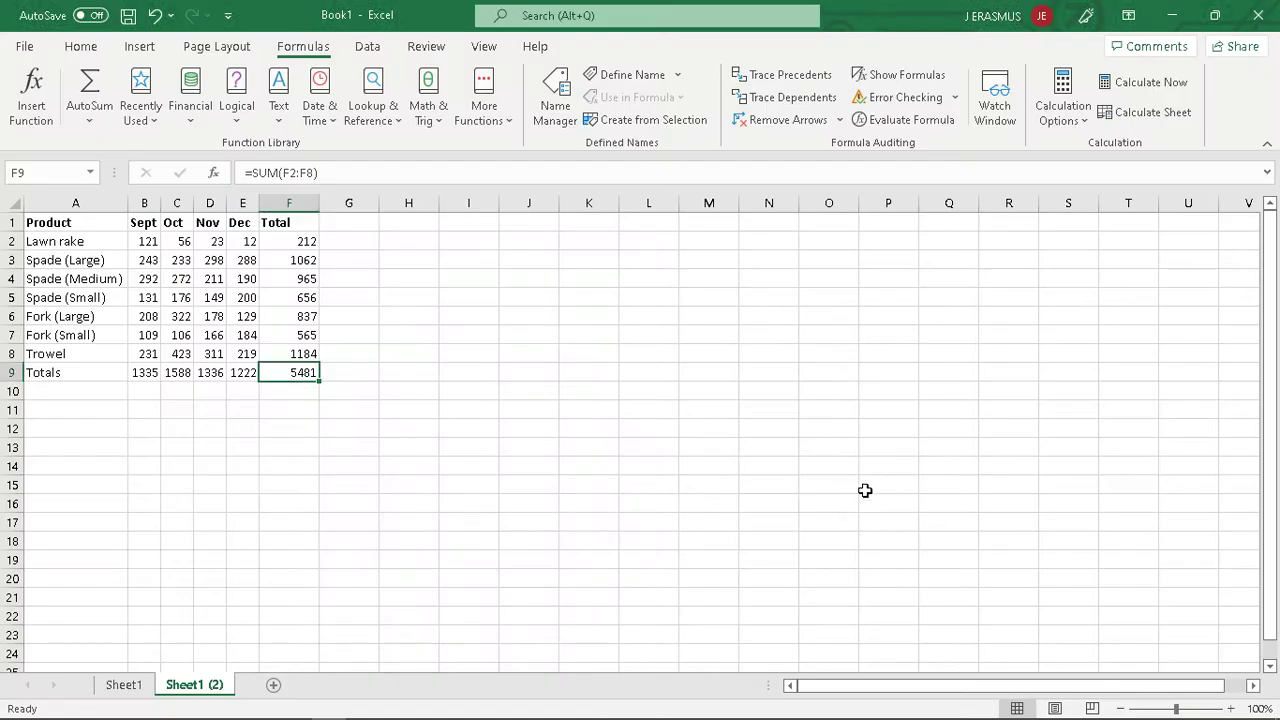
pyautogui.click(897, 76)
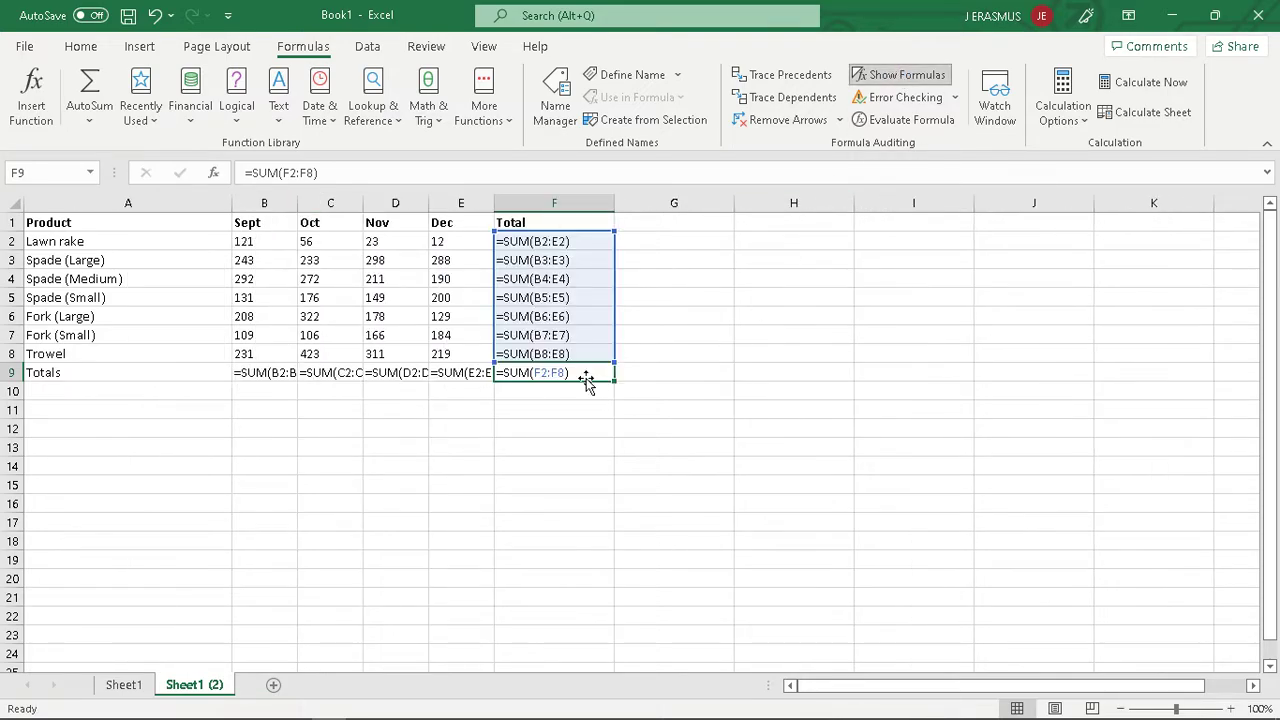
pyautogui.click(572, 427)
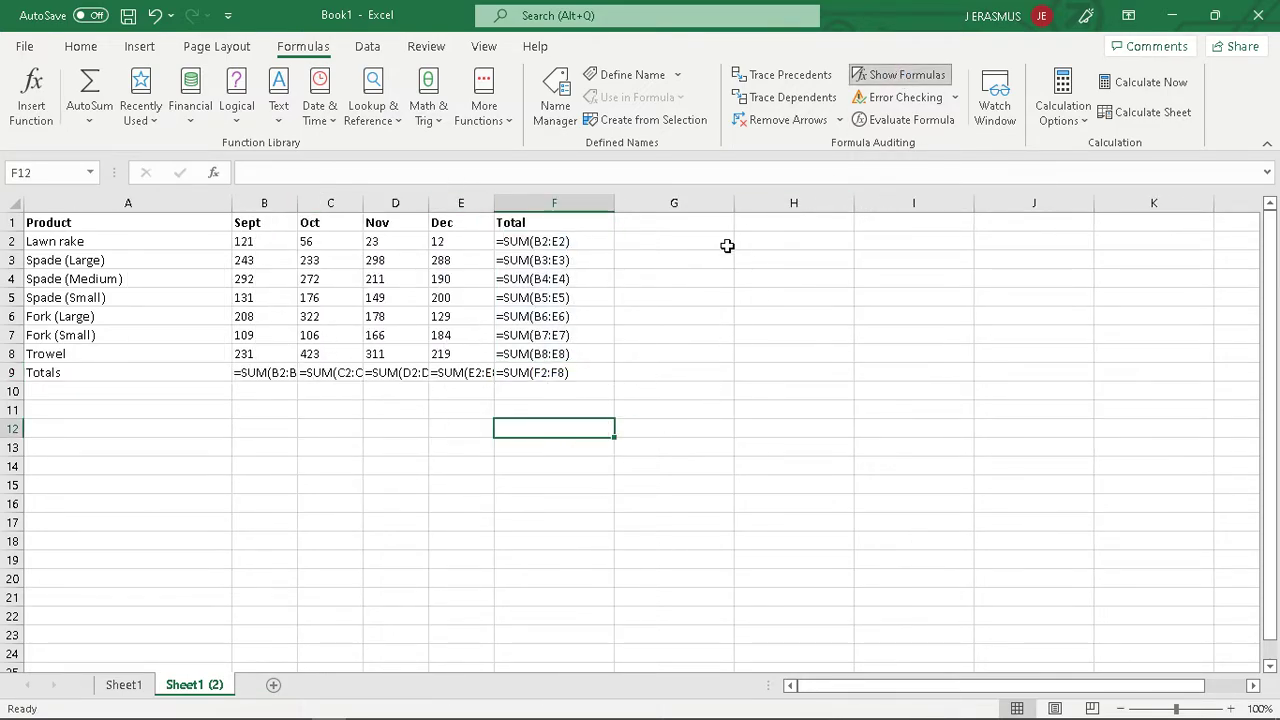
# - Widen columns B to E until the complete SUM formulas in the Totals row fit
pyautogui.moveTo(494, 203); pyautogui.dragTo(509, 203)
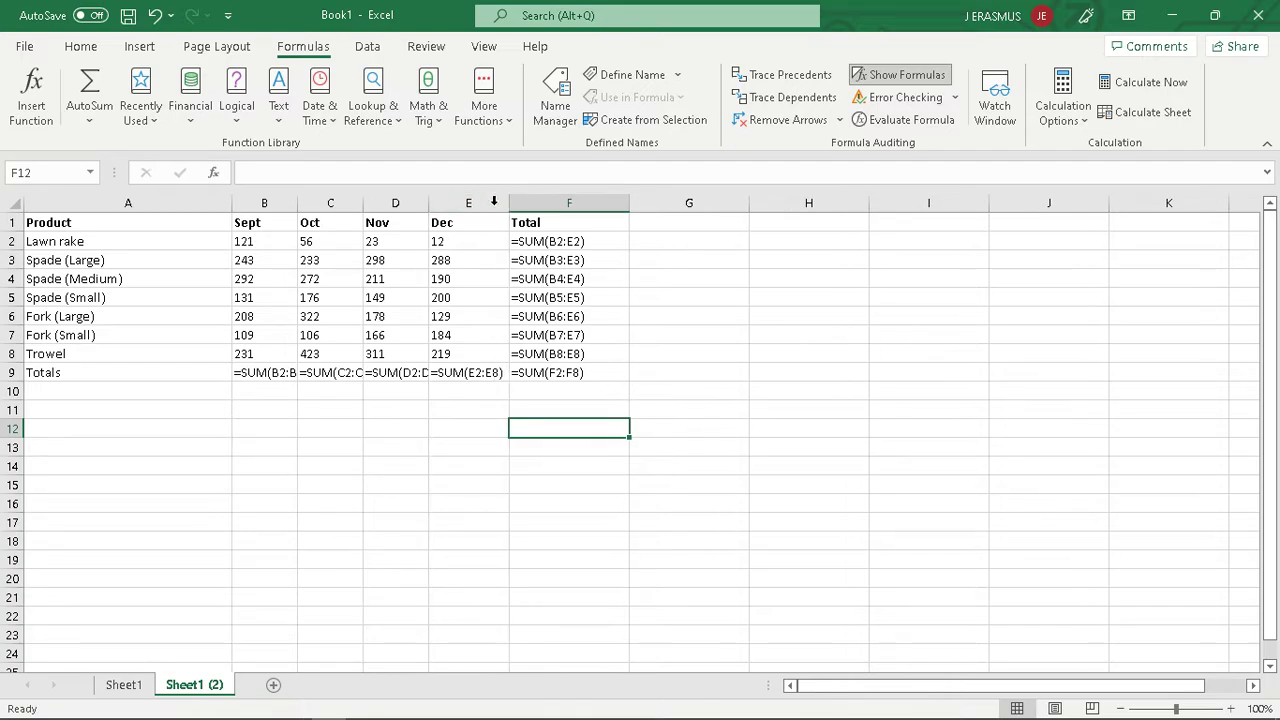
pyautogui.moveTo(428, 203); pyautogui.dragTo(446, 203)
pyautogui.moveTo(362, 203); pyautogui.dragTo(380, 203)
pyautogui.moveTo(295, 205); pyautogui.dragTo(311, 205)
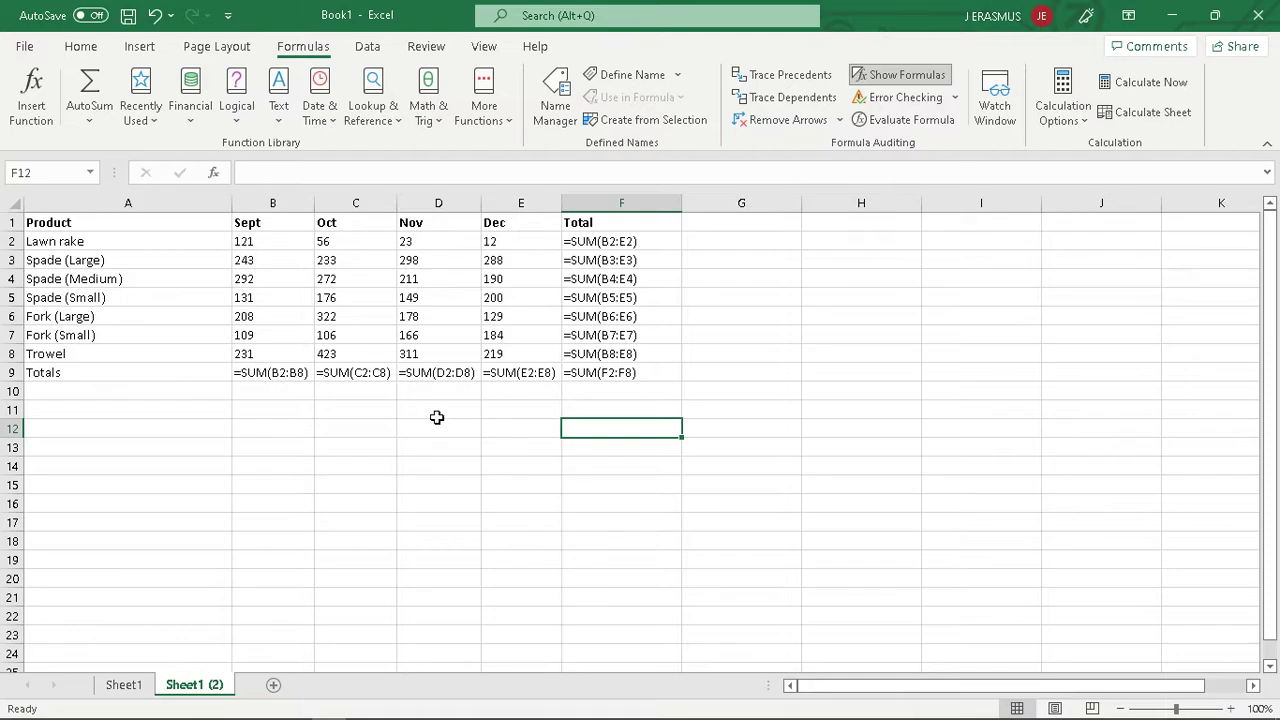
# - Look over items 5 and 6 in Word, the Excel formula view, and instructions 6 to 8 in the textbook PDF
pyautogui.hotkey('alt', 'Tab')
pyautogui.hotkey('alt', 'Tab')
pyautogui.scroll(4, 480, 497)
pyautogui.scroll(-4, 480, 497)
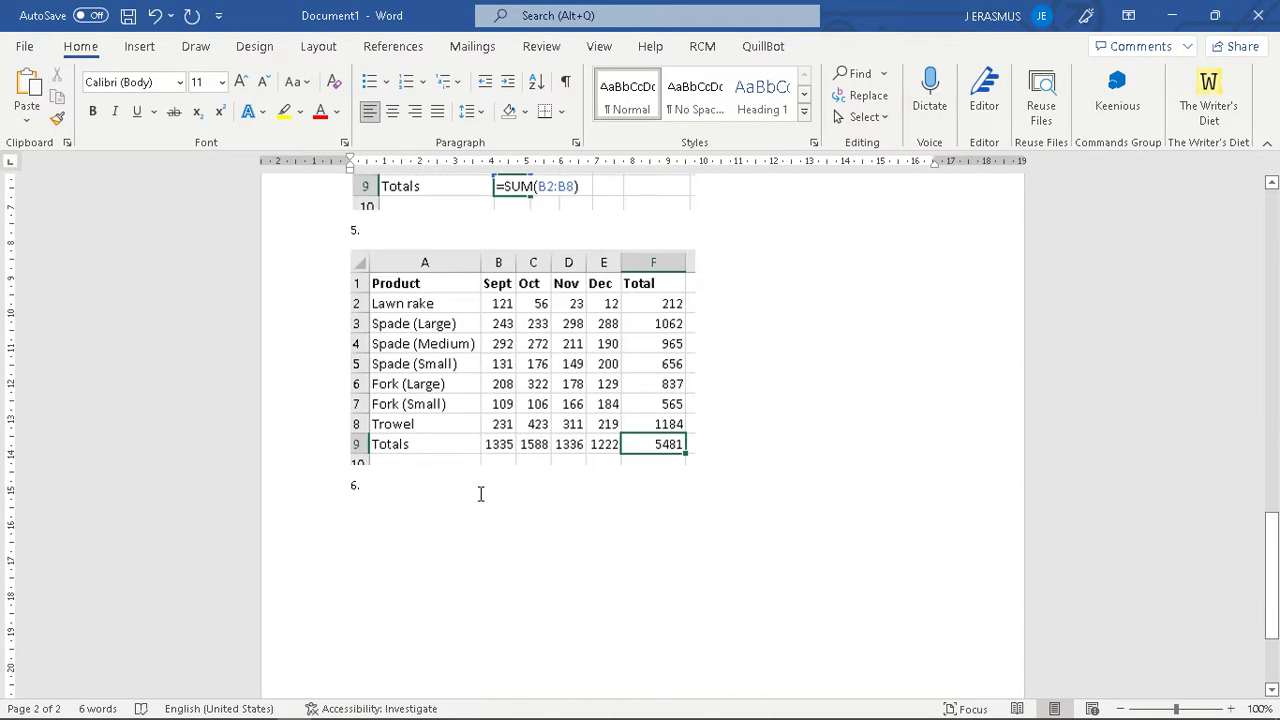
pyautogui.hotkey('alt', 'Tab')
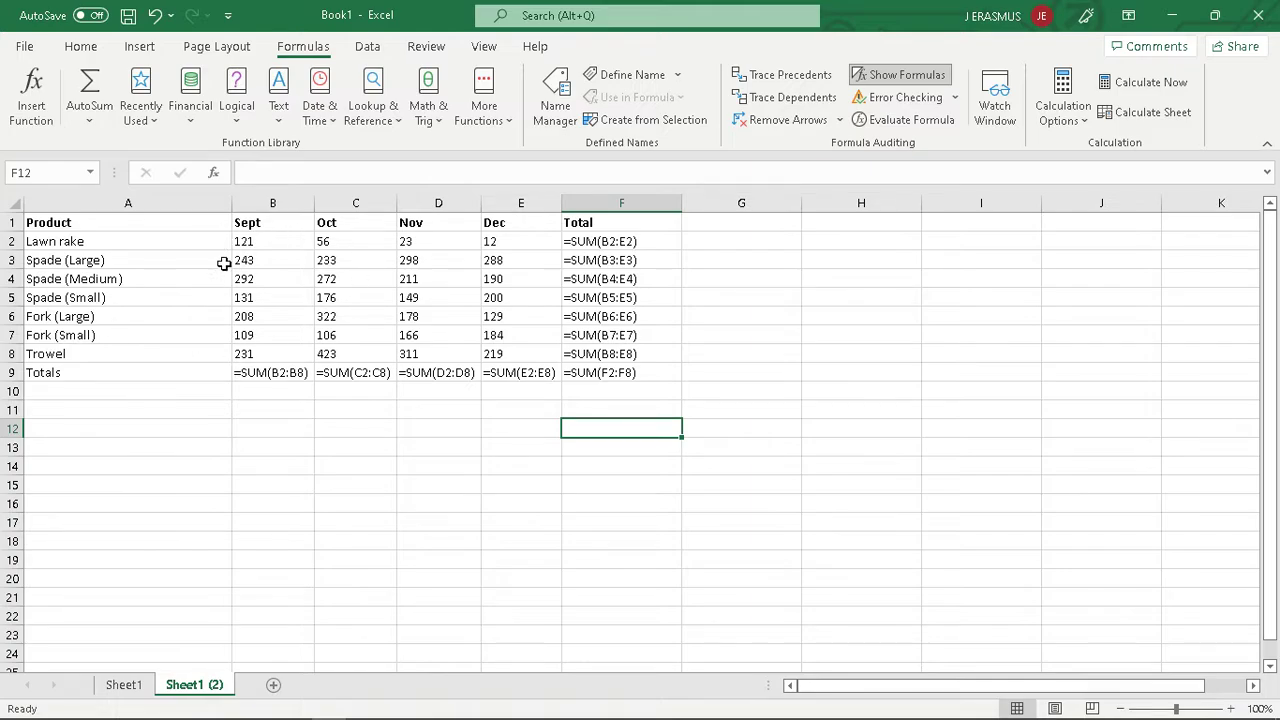
pyautogui.hotkey('alt', 'Tab')
pyautogui.click(505, 378)
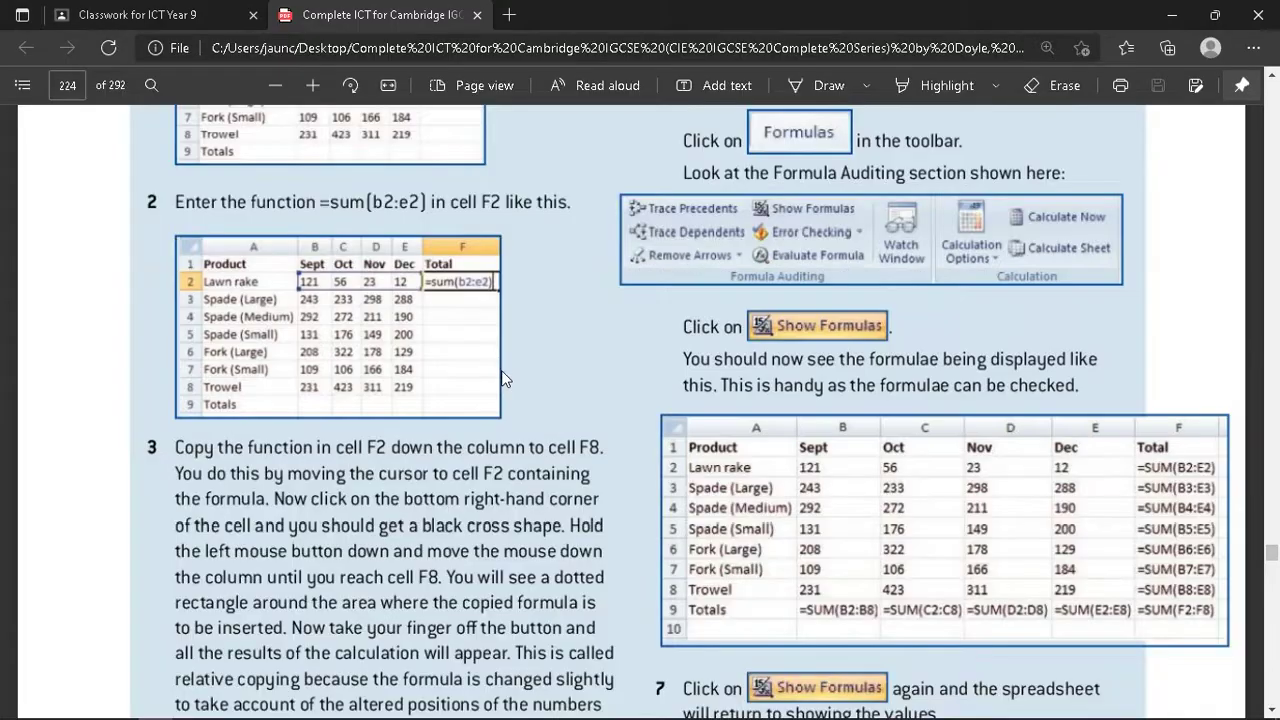
pyautogui.scroll(-3, 1014, 433)
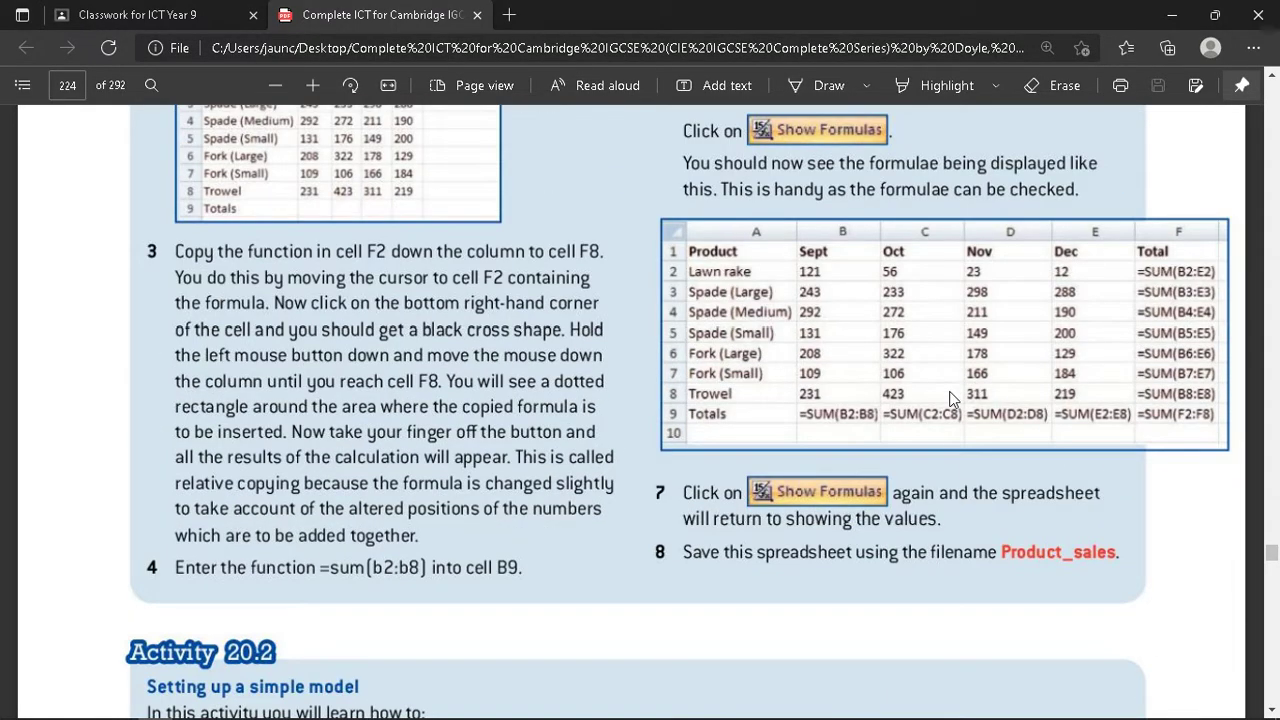
# - Paste a screenshot of Excel's formula view below label 6 in the Word document
pyautogui.hotkey('alt', 'Tab')
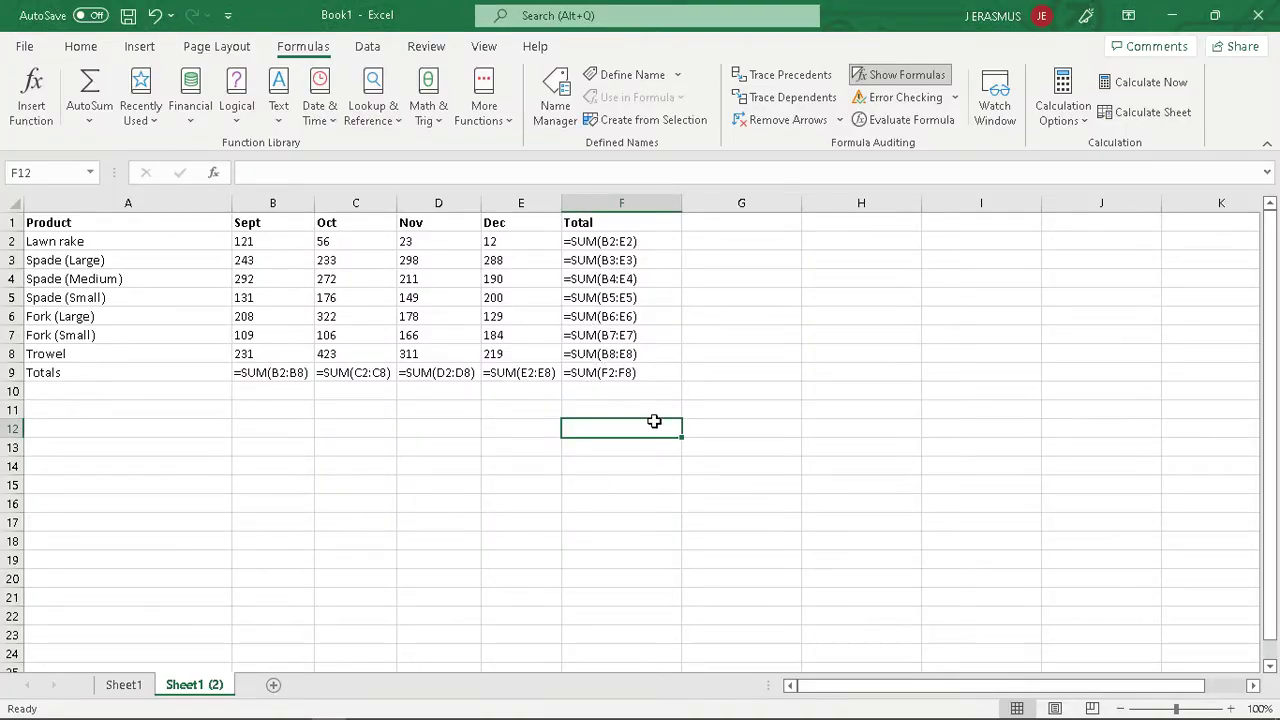
pyautogui.hotkey('alt', 'Tab')
pyautogui.hotkey('alt', 'Tab')
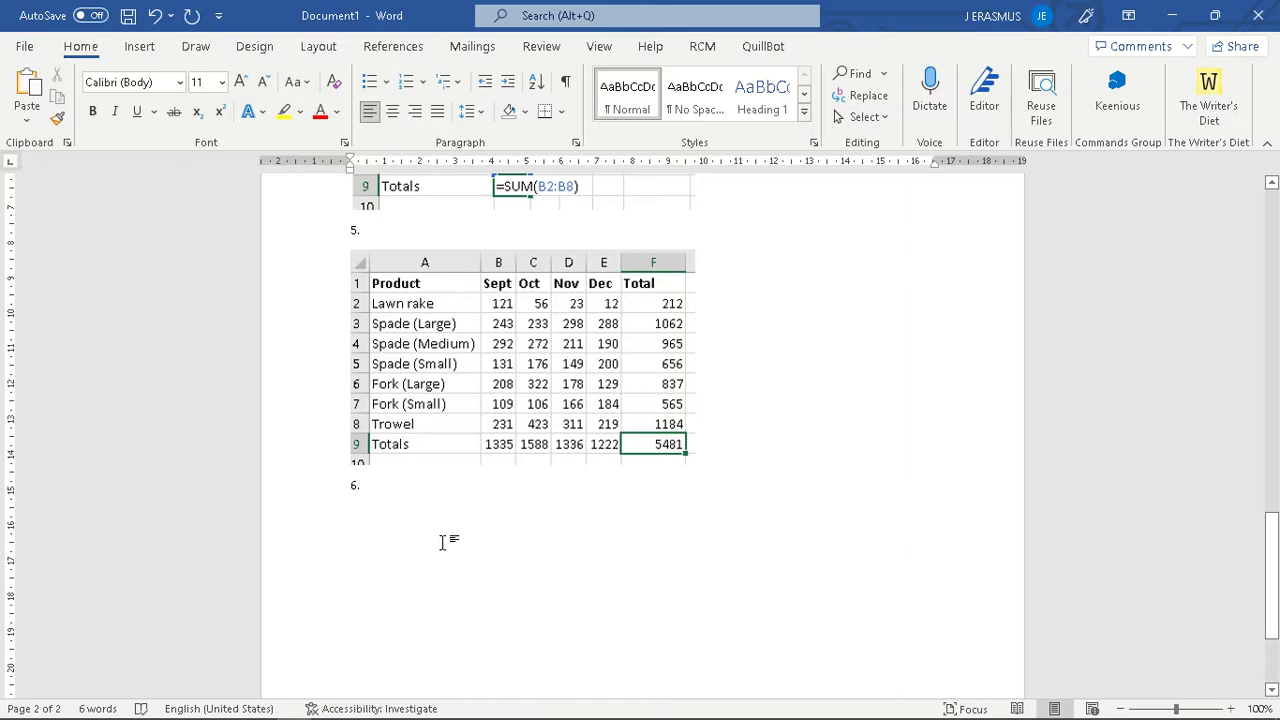
pyautogui.hotkey('ctrl', 'v')
# - Crop the item 6 screenshot to the product table, from the Product header row to the Totals row
pyautogui.click(548, 476)
pyautogui.rightClick(549, 480)
pyautogui.click(604, 503)
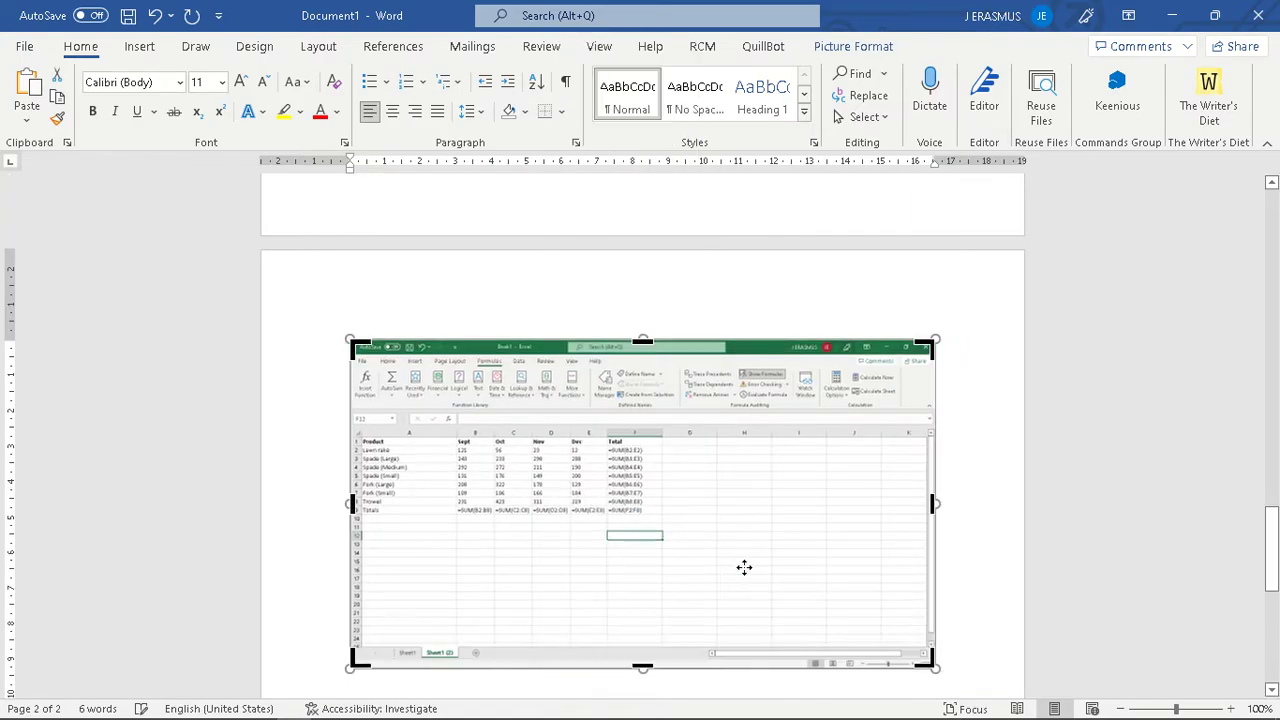
pyautogui.moveTo(926, 657); pyautogui.dragTo(646, 515)
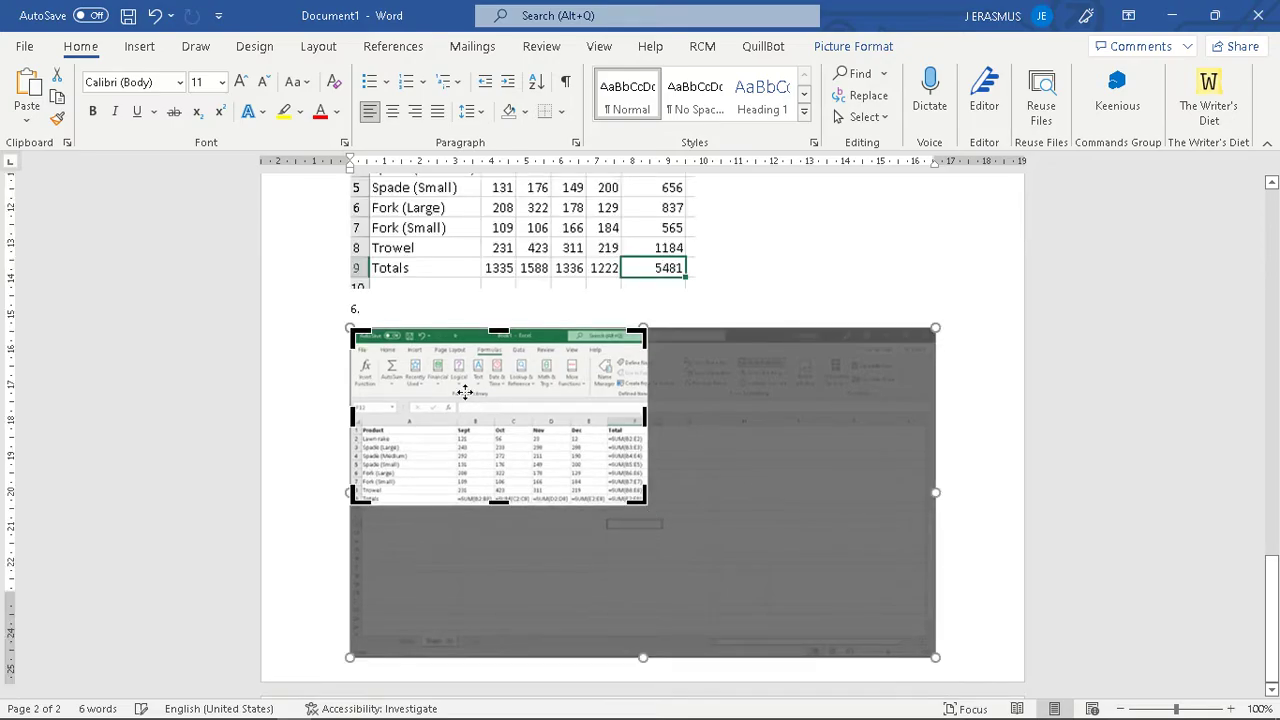
pyautogui.moveTo(353, 331); pyautogui.dragTo(352, 424)
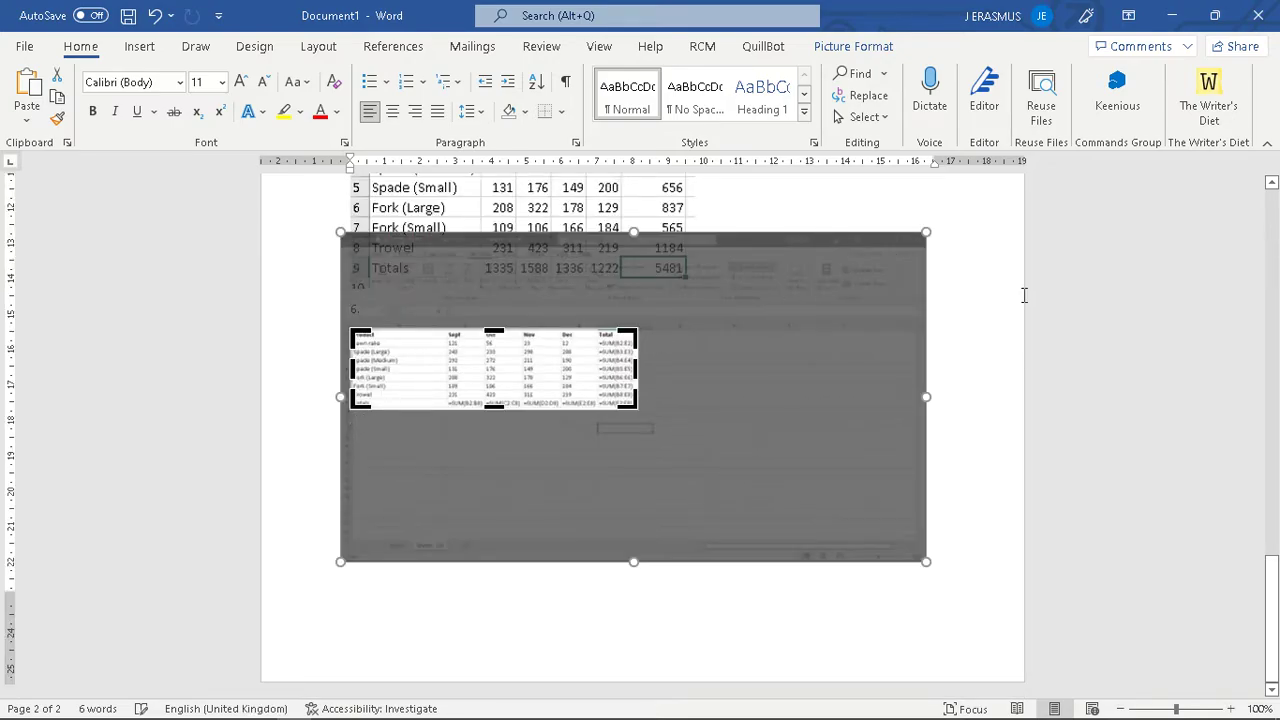
pyautogui.click(803, 363)
# - Enlarge the item 6 picture to nearly the full text width and start a new page with a line labelled 7
pyautogui.click(617, 390)
pyautogui.moveTo(638, 409); pyautogui.dragTo(695, 493)
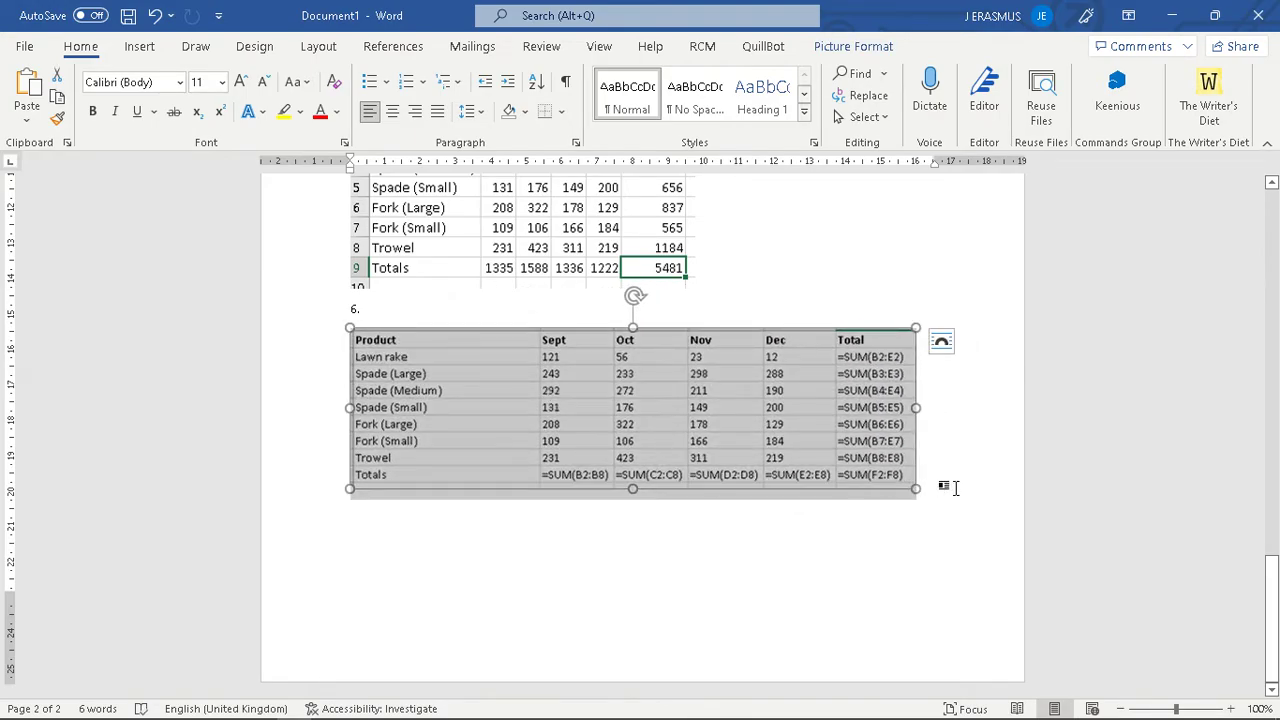
pyautogui.click(951, 486)
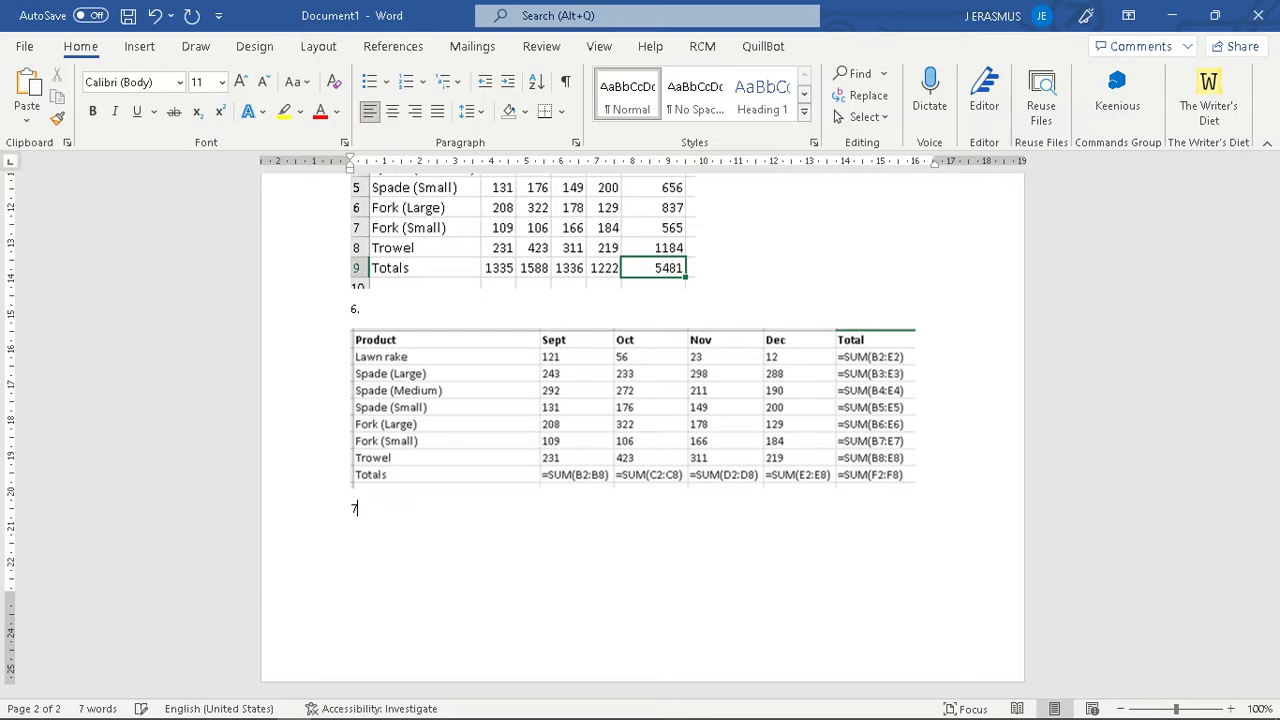
pyautogui.hotkey('ctrl', 'Return')
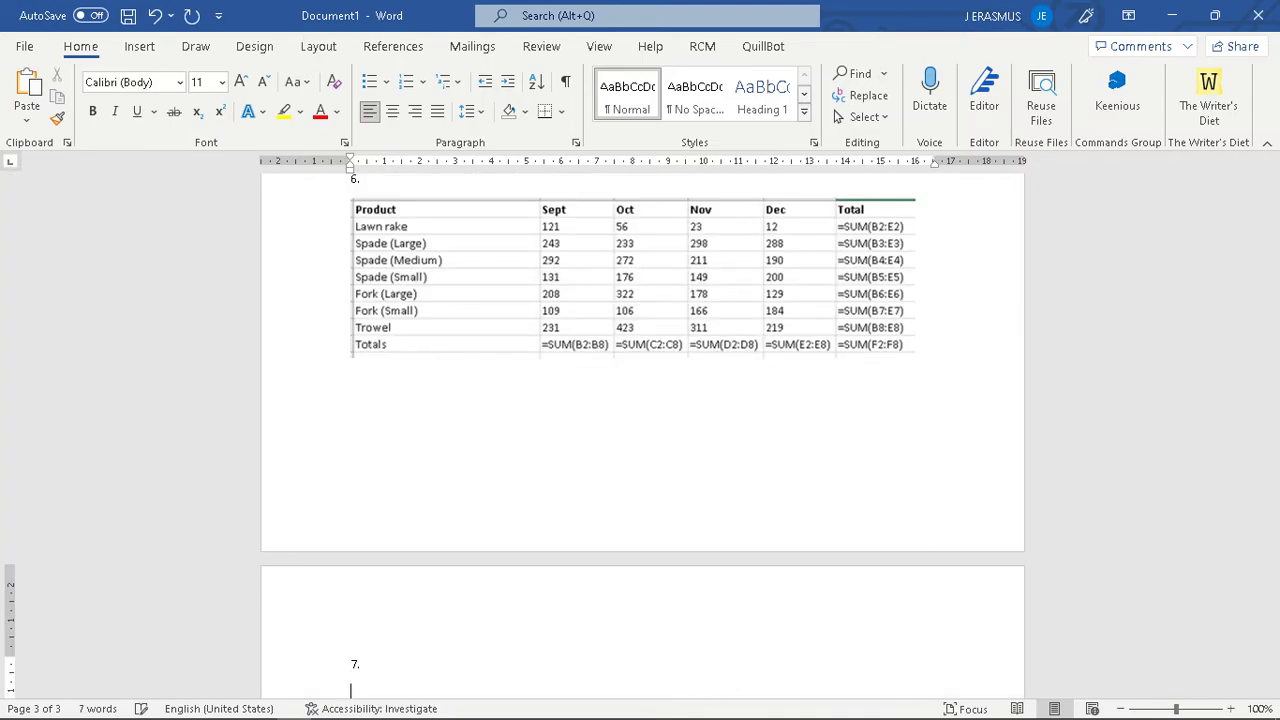
# - Read instruction 7 of Activity 20.1 in the textbook PDF and return to Word
pyautogui.hotkey('alt', 'Tab')
pyautogui.hotkey('alt', 'Tab')
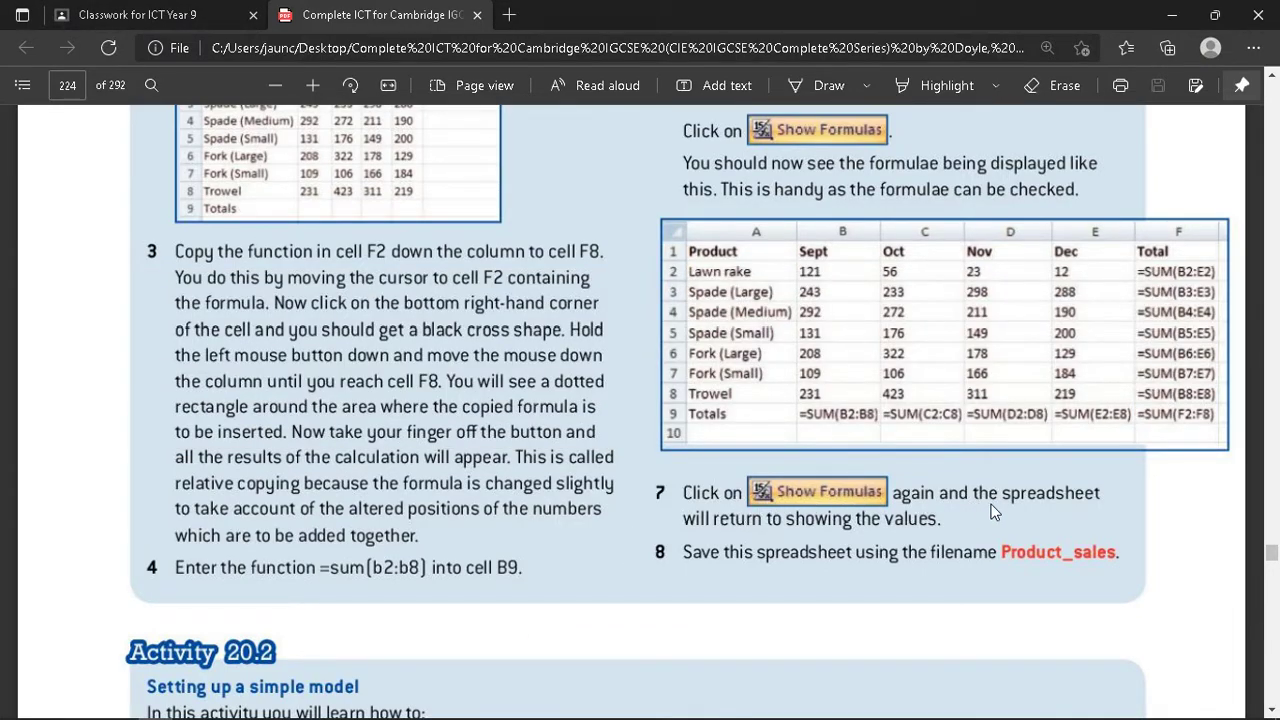
pyautogui.hotkey('alt', 'Tab')
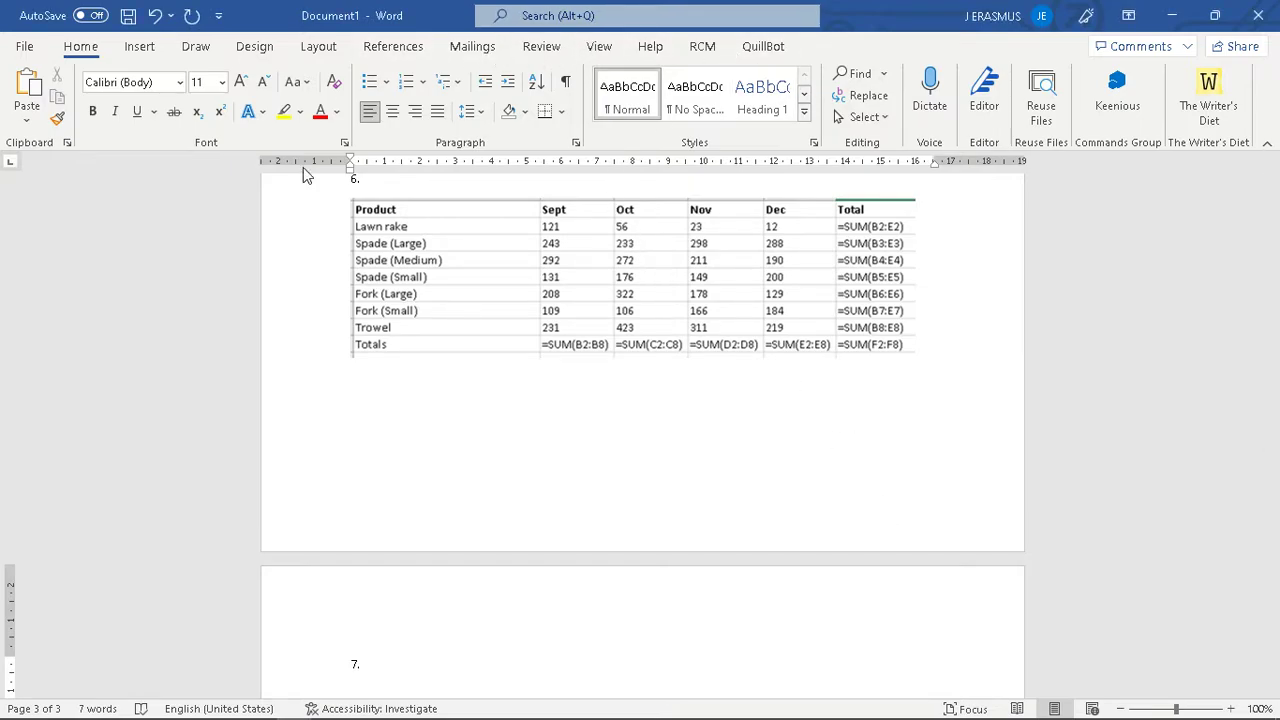
# - Switch to Excel, turn off Show Formulas so the sheet displays values, and go back to Word
pyautogui.hotkey('alt', 'Tab')
pyautogui.hotkey('alt', 'Tab')
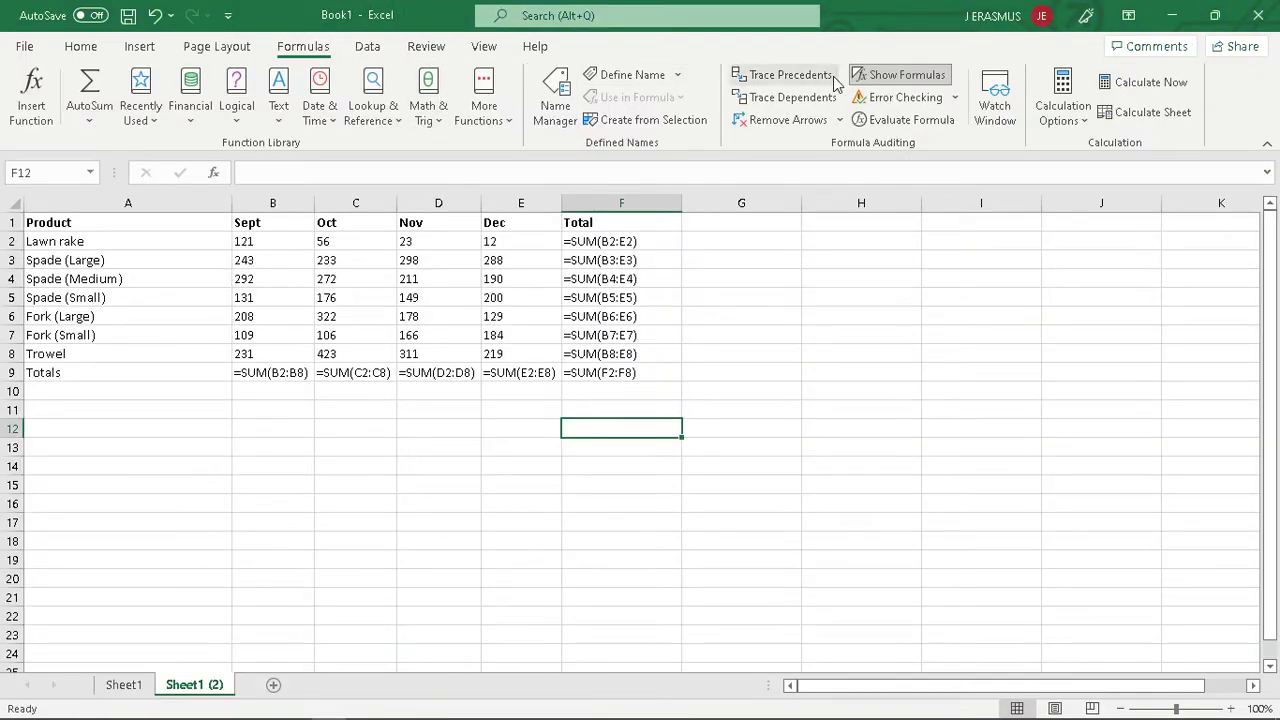
pyautogui.click(889, 76)
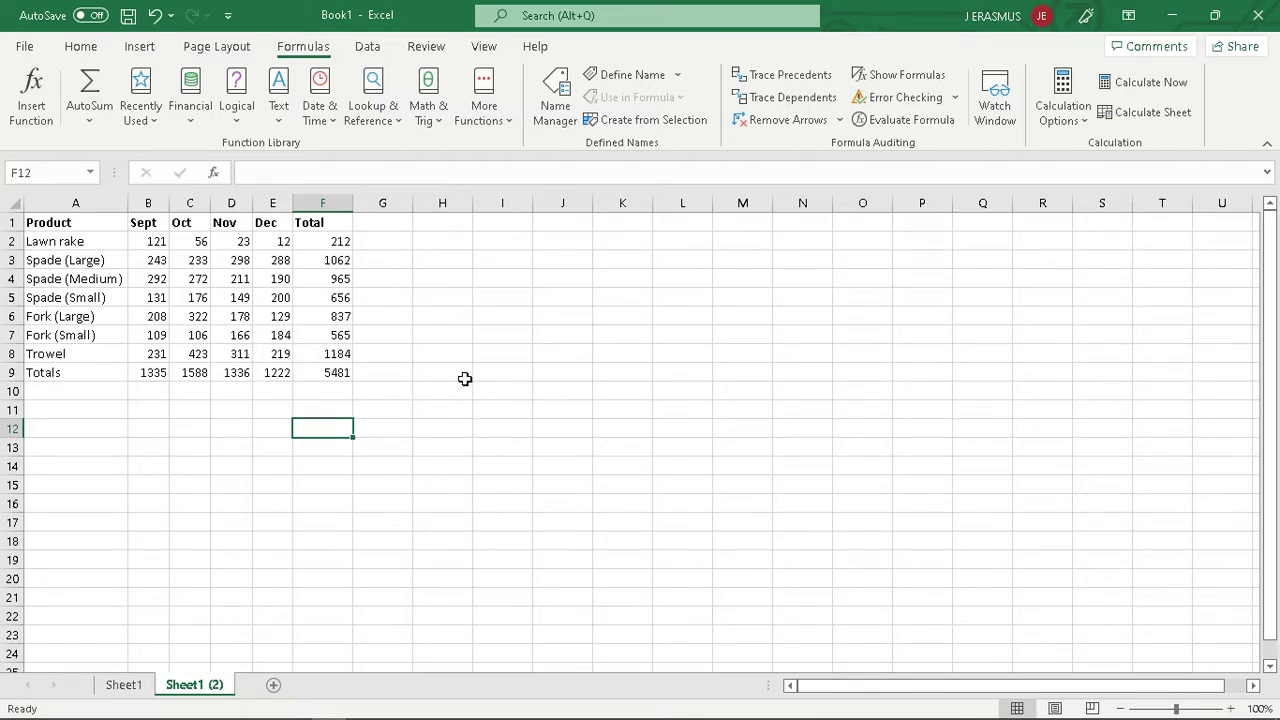
pyautogui.hotkey('alt', 'Tab')
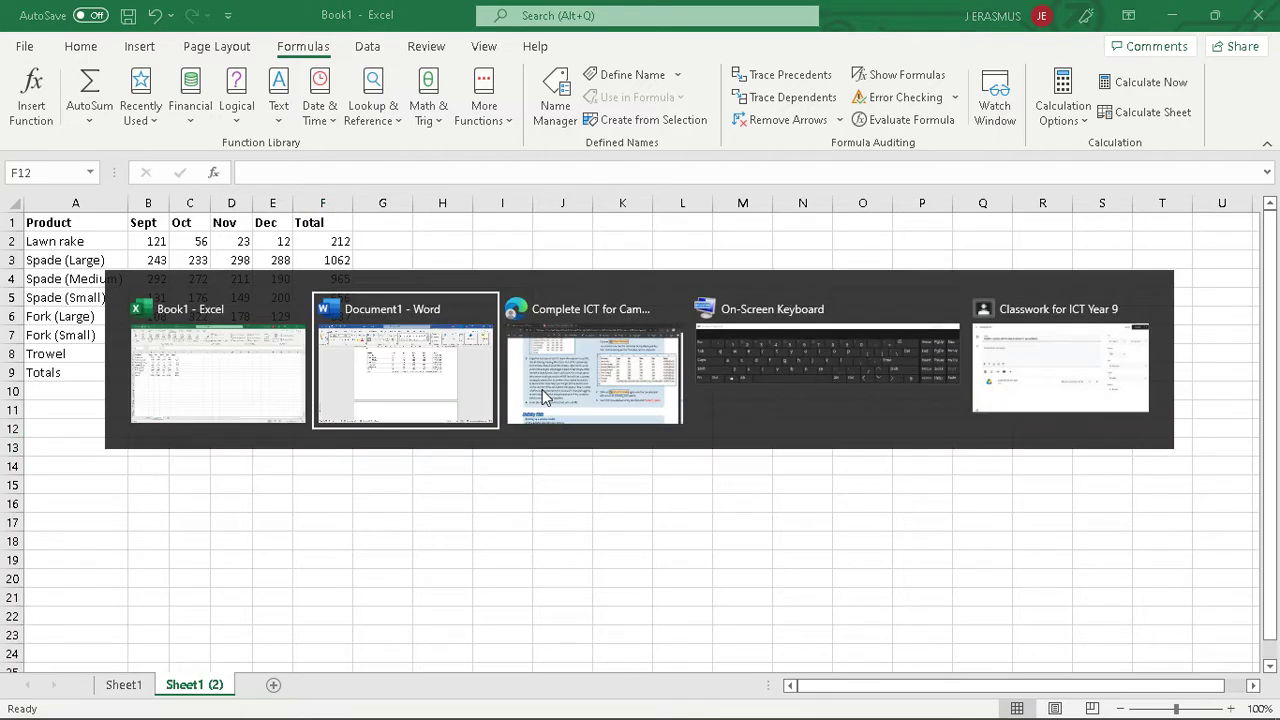
# - Paste the Excel screenshot under item 7 and crop it to the product table with its row and column headings
pyautogui.hotkey('ctrl', 'v')
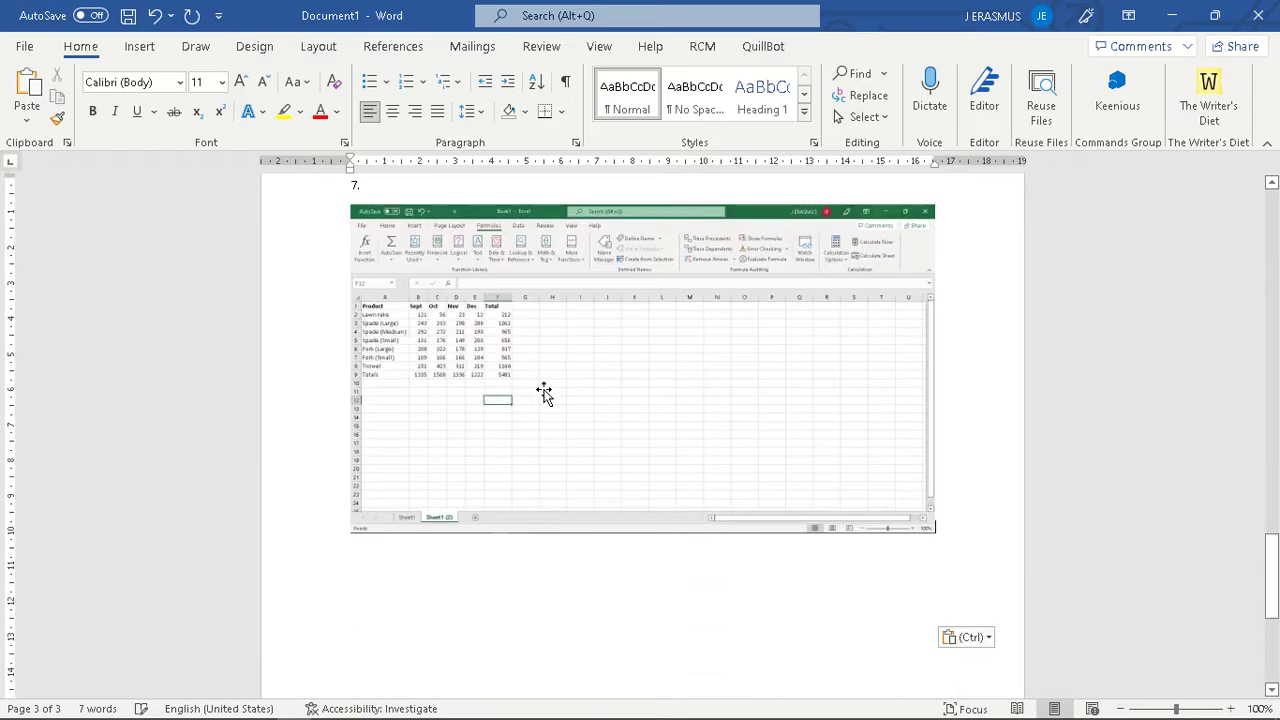
pyautogui.rightClick(551, 268)
pyautogui.click(678, 318)
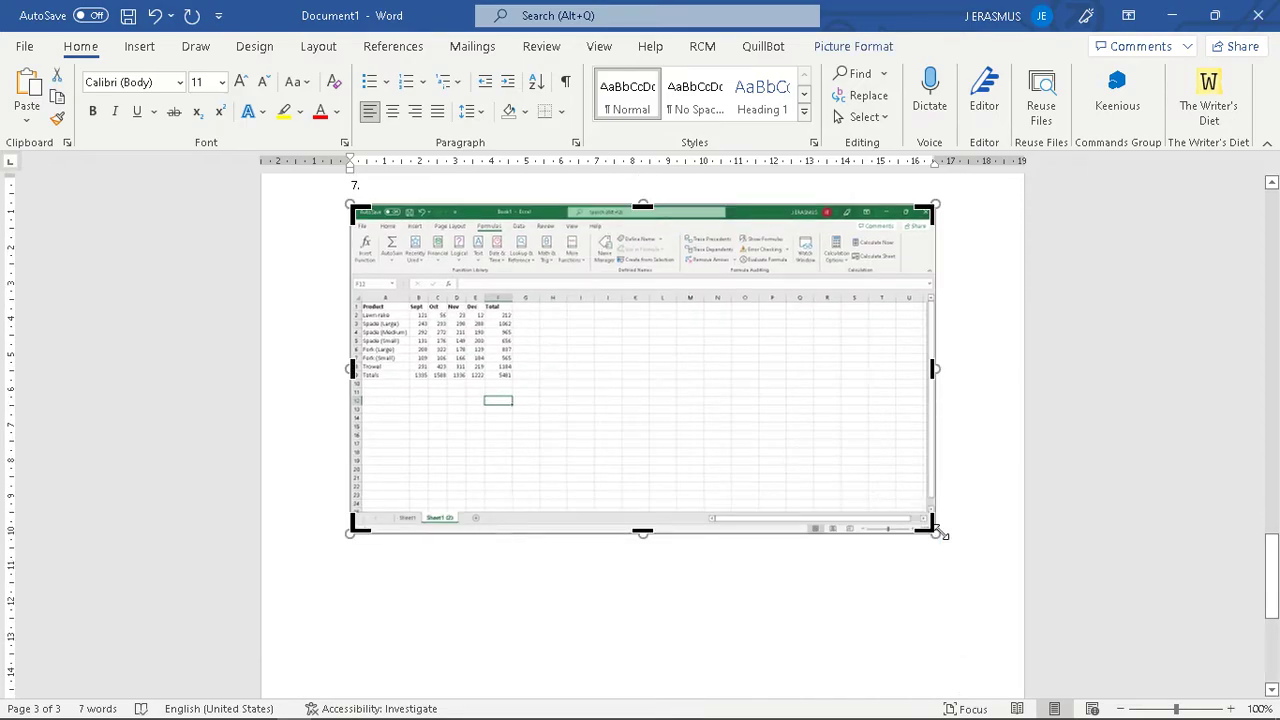
pyautogui.moveTo(934, 531); pyautogui.dragTo(513, 380)
pyautogui.moveTo(356, 208); pyautogui.dragTo(352, 294)
pyautogui.click(945, 462)
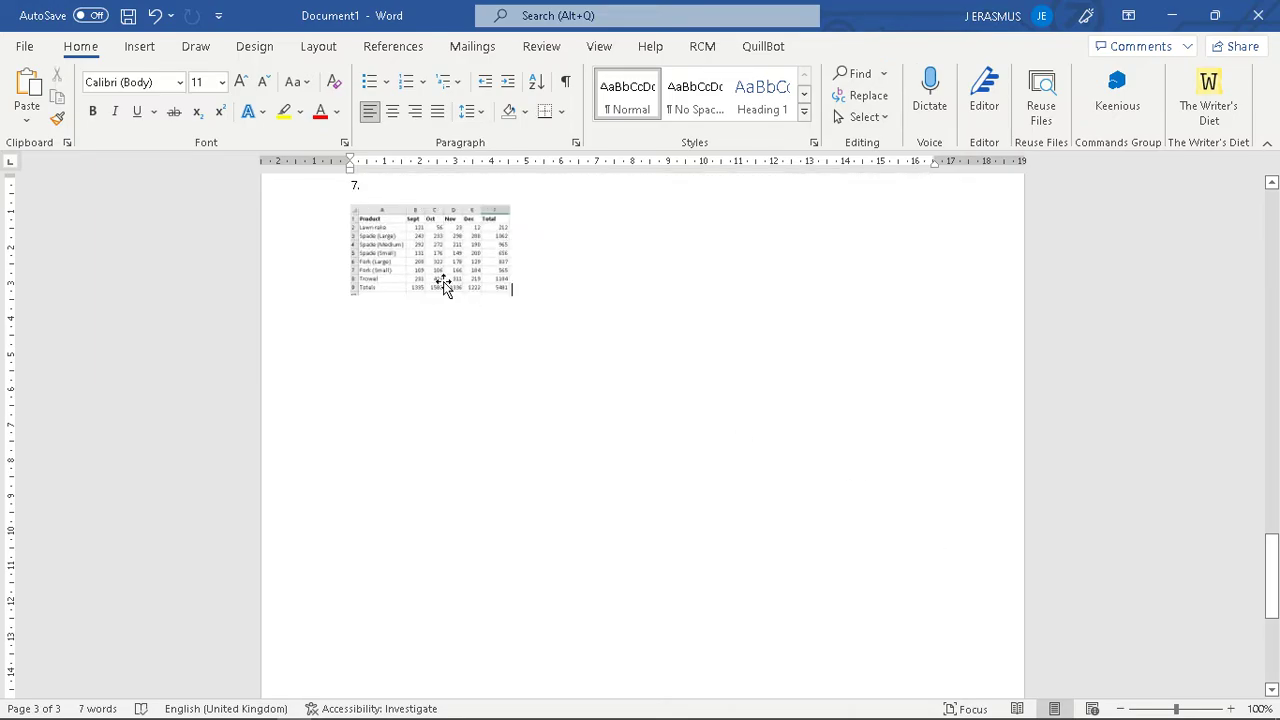
# - Enlarge the cropped item 7 picture and set its width to 9.75 cm
pyautogui.moveTo(514, 298); pyautogui.dragTo(623, 403)
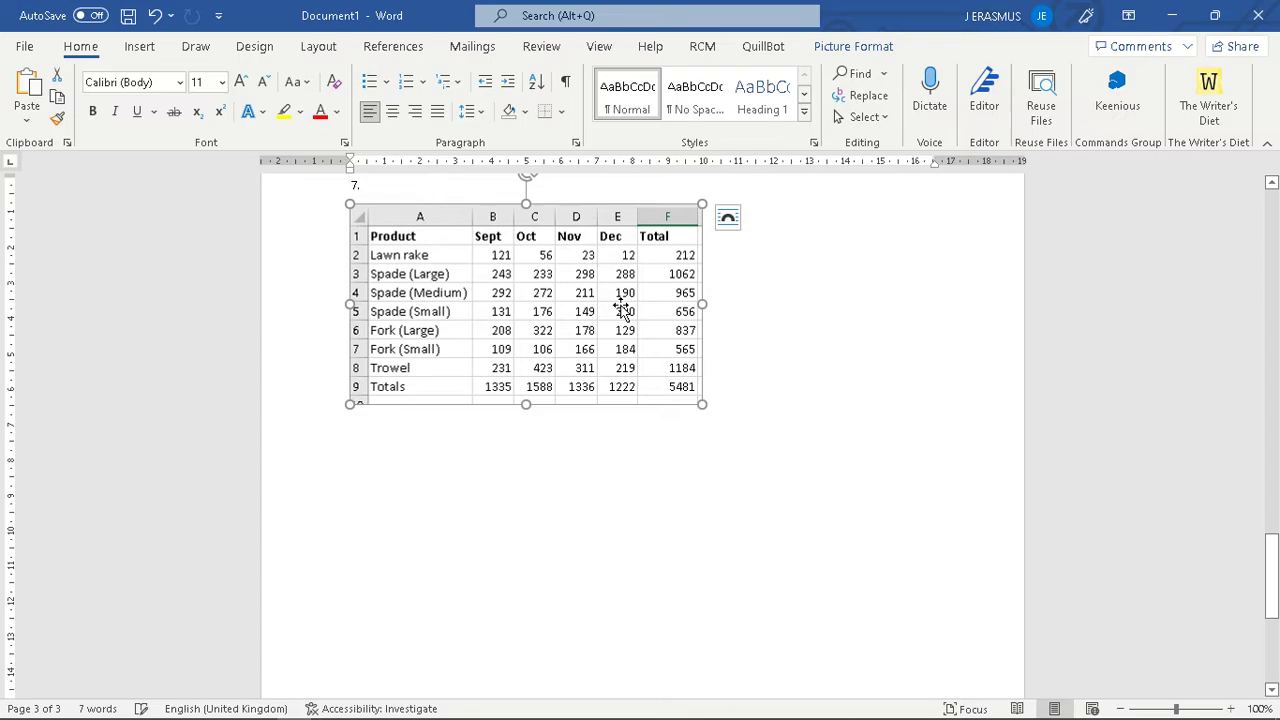
pyautogui.click(853, 47)
pyautogui.click(1190, 113)
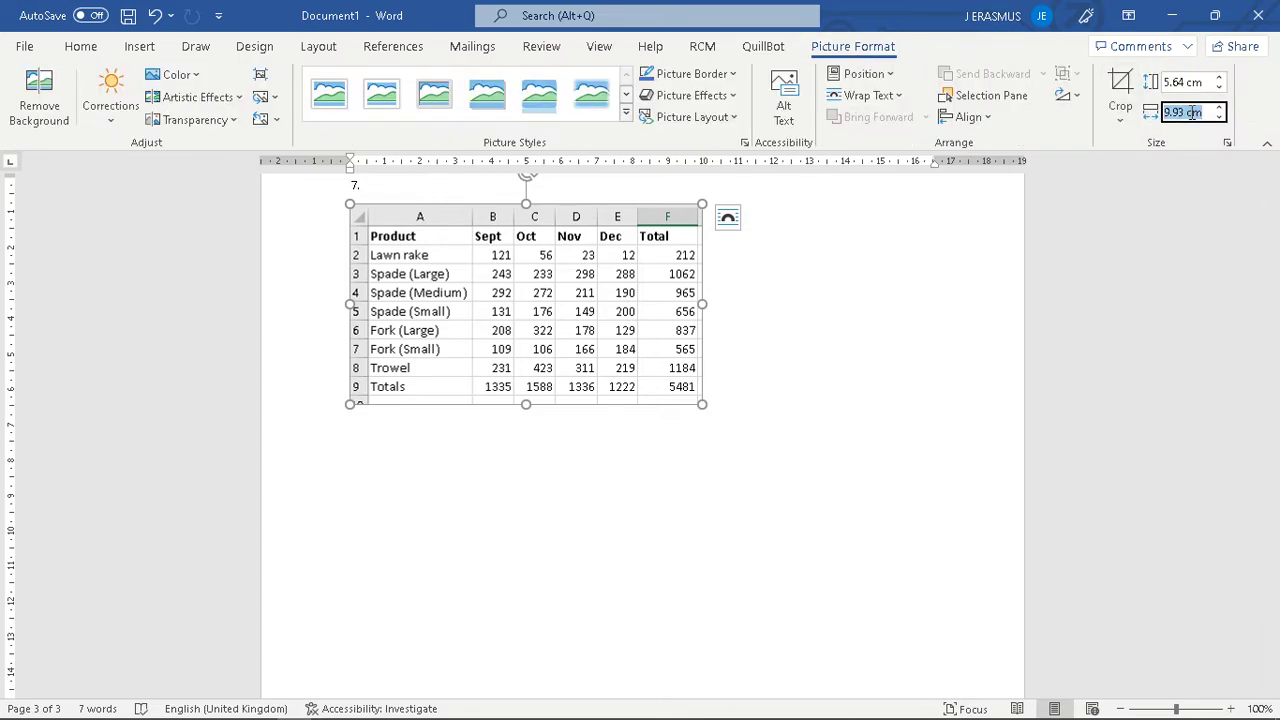
pyautogui.write('9.75')
pyautogui.press('Return')
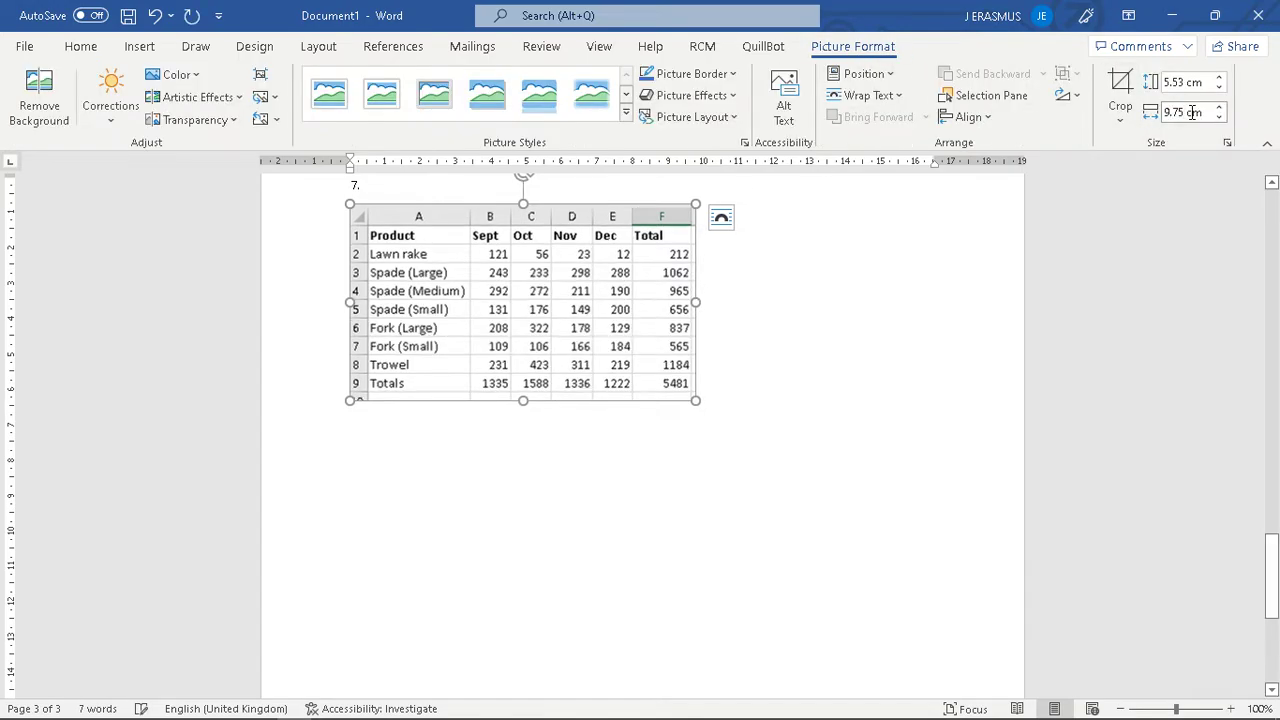
pyautogui.click(786, 400)
# - Check the textbook PDF for the next instruction and add a line labelled 8 below the item 7 picture in Word
pyautogui.hotkey('alt', 'Tab')
pyautogui.hotkey('alt', 'Tab')
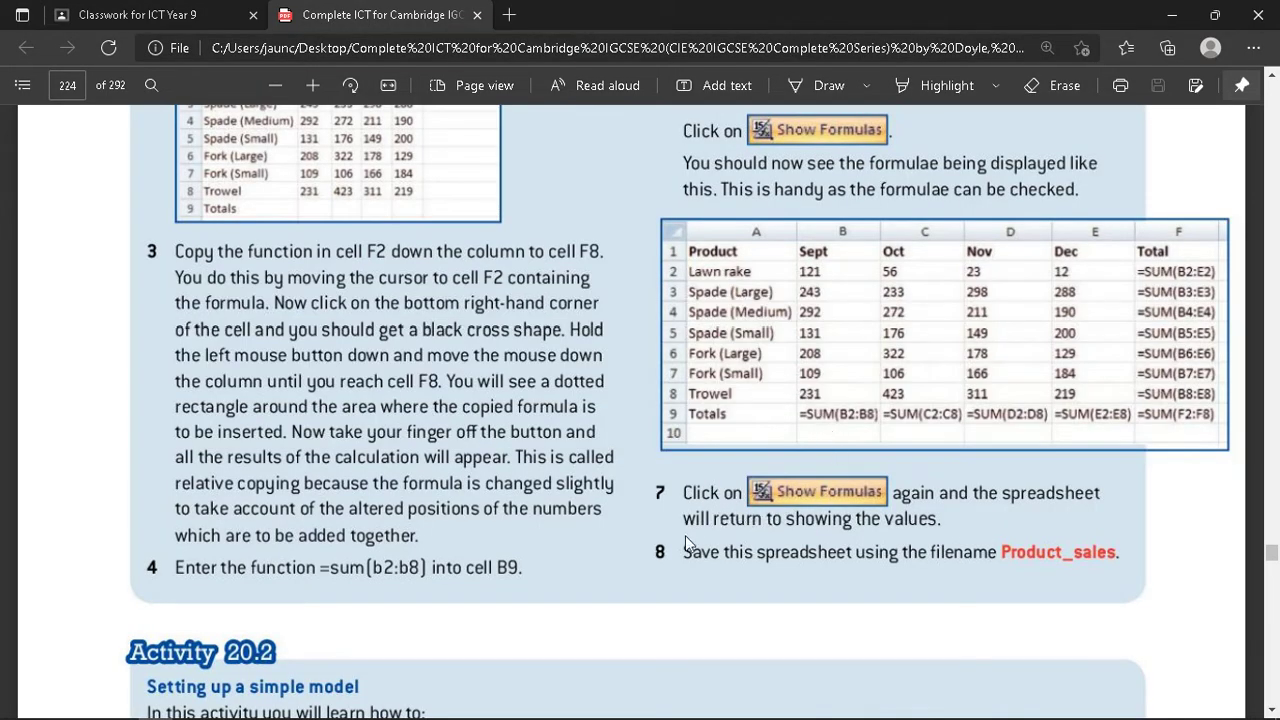
pyautogui.hotkey('alt', 'Tab')
pyautogui.write('8')
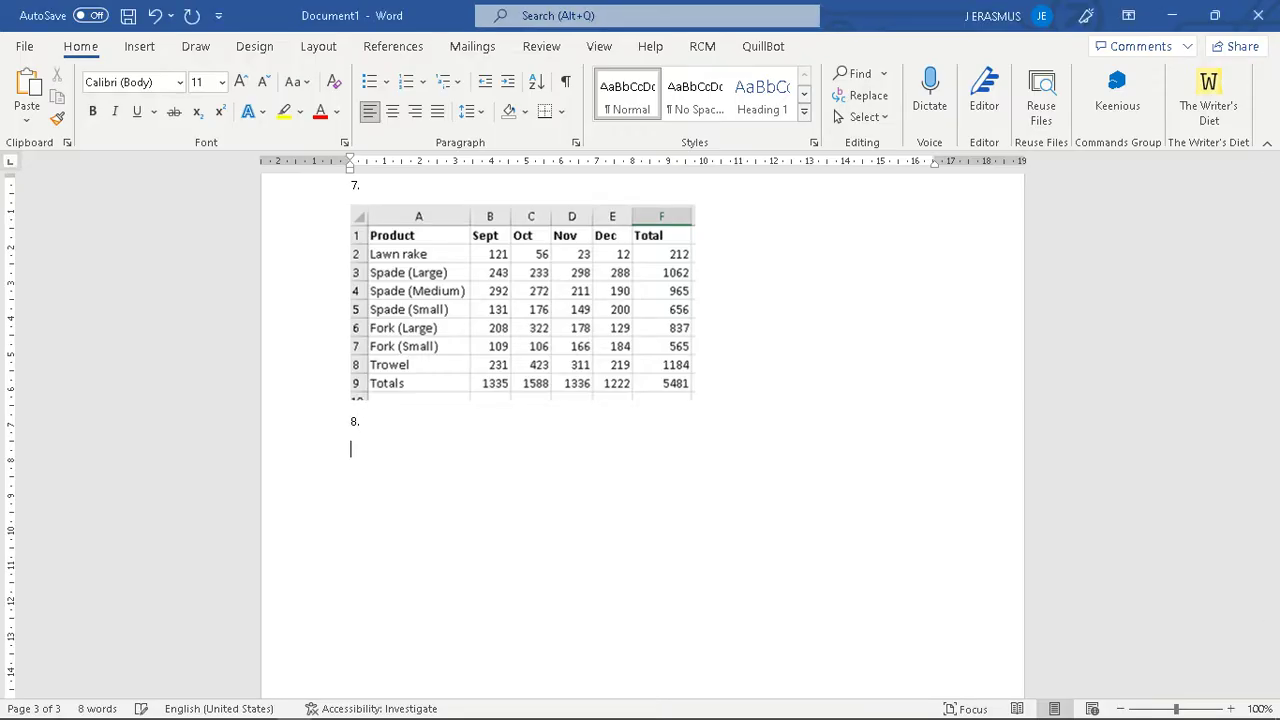
# - Read instruction 8 in the textbook, then switch to Excel and start saving the workbook under the file name Product_Sales
pyautogui.hotkey('alt', 'Tab')
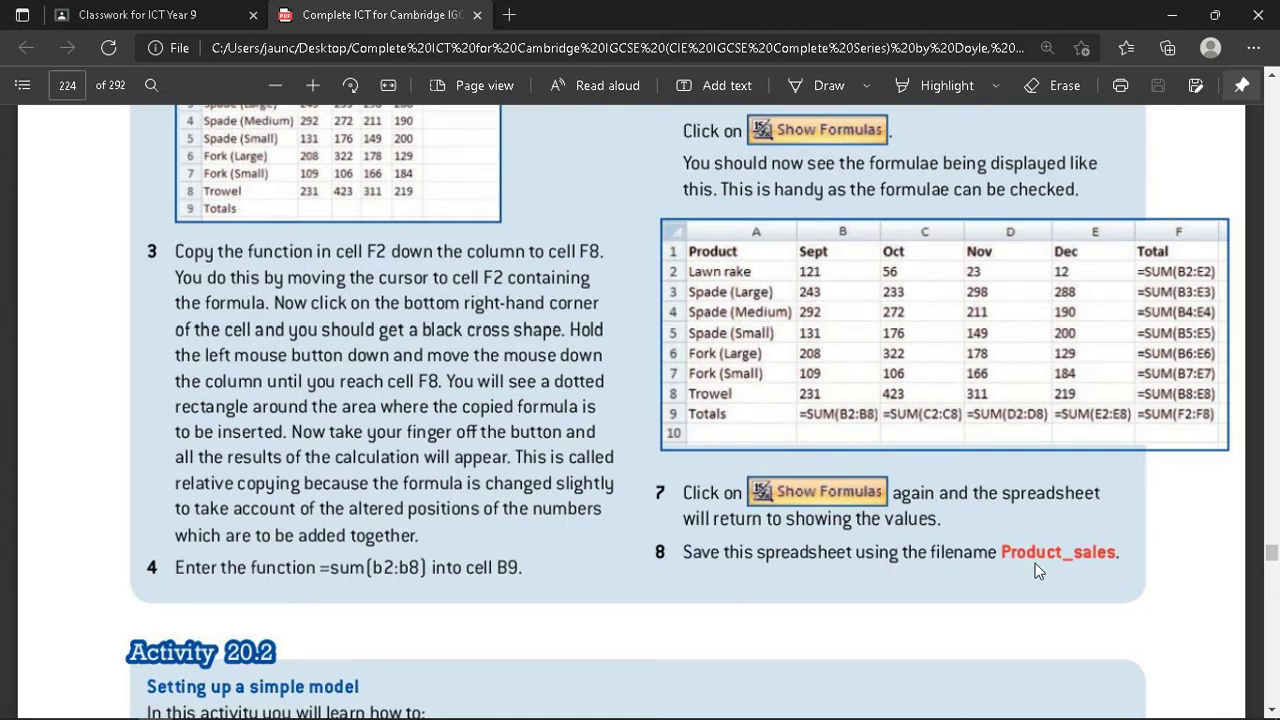
pyautogui.hotkey('alt', 'Tab')
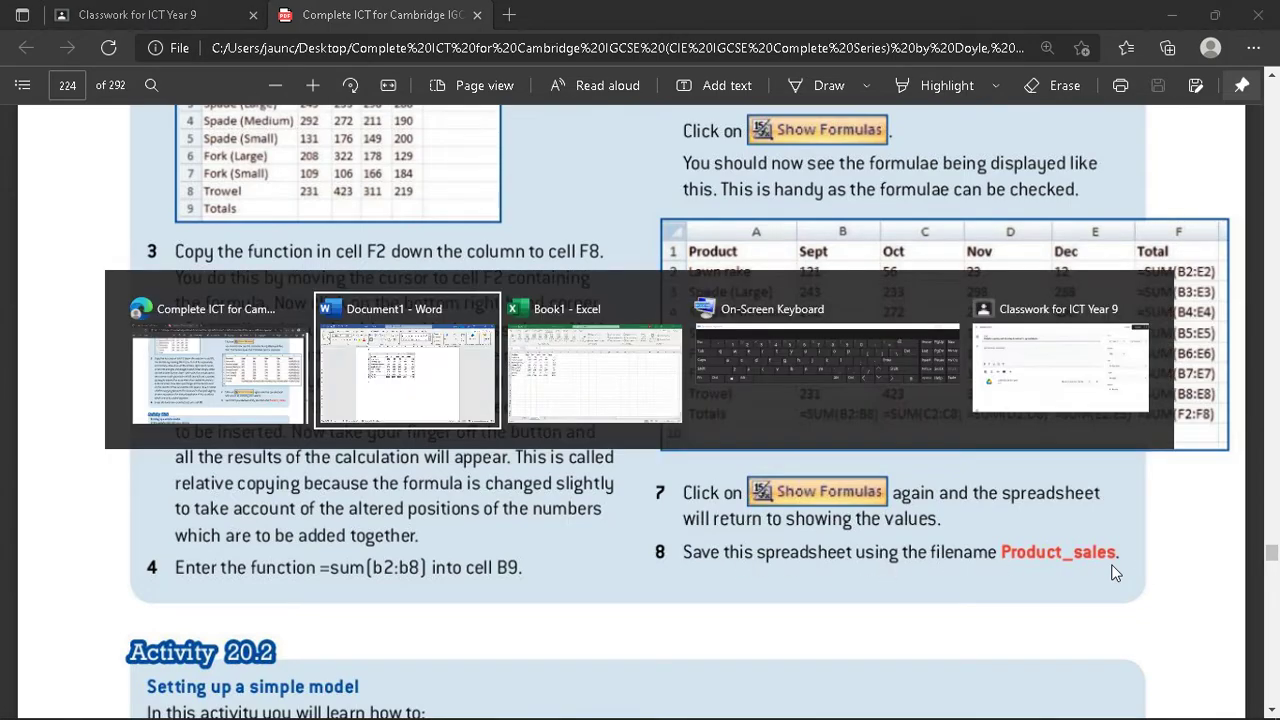
pyautogui.hotkey('alt', 'Tab')
pyautogui.click(25, 47)
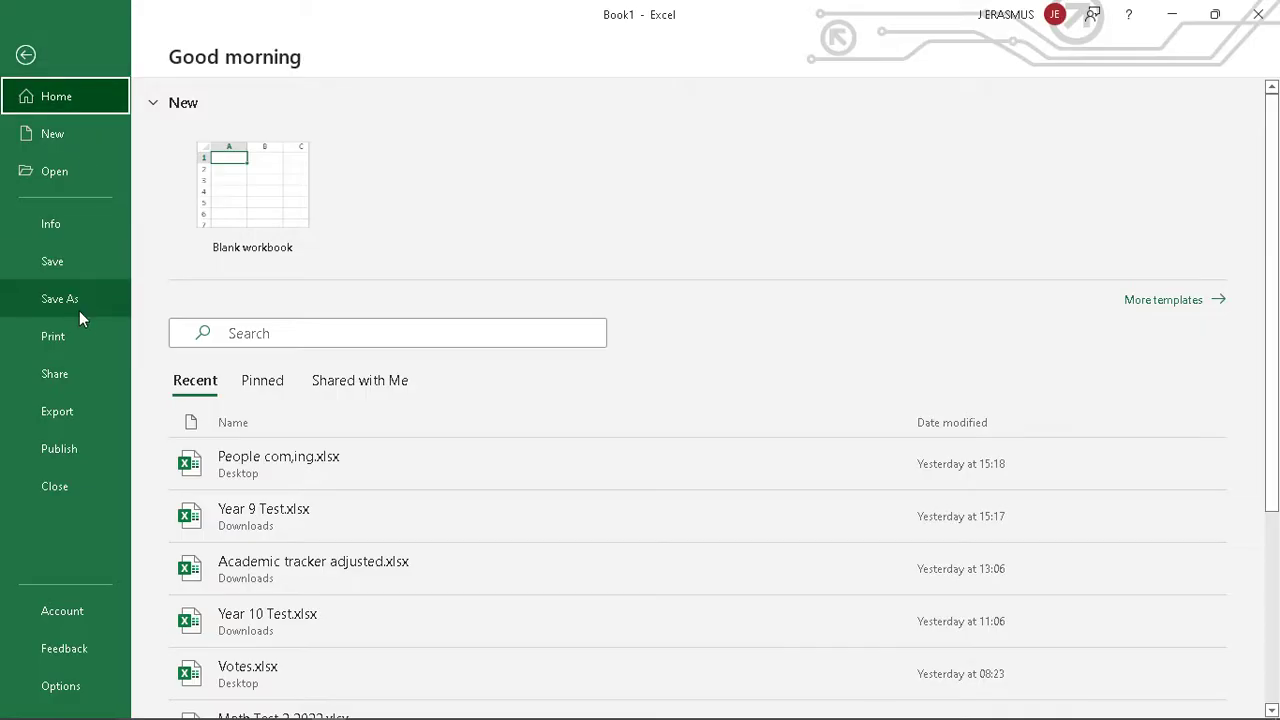
pyautogui.click(79, 309)
pyautogui.click(300, 427)
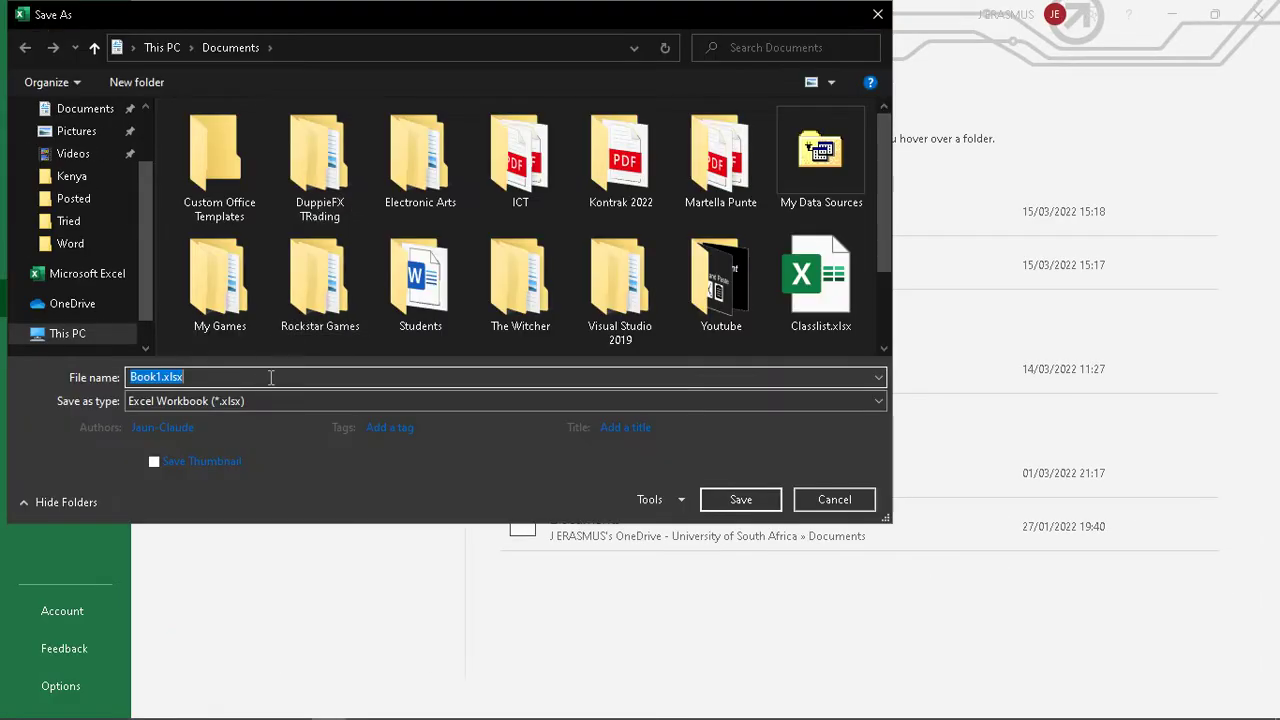
pyautogui.write('Product_Sale')
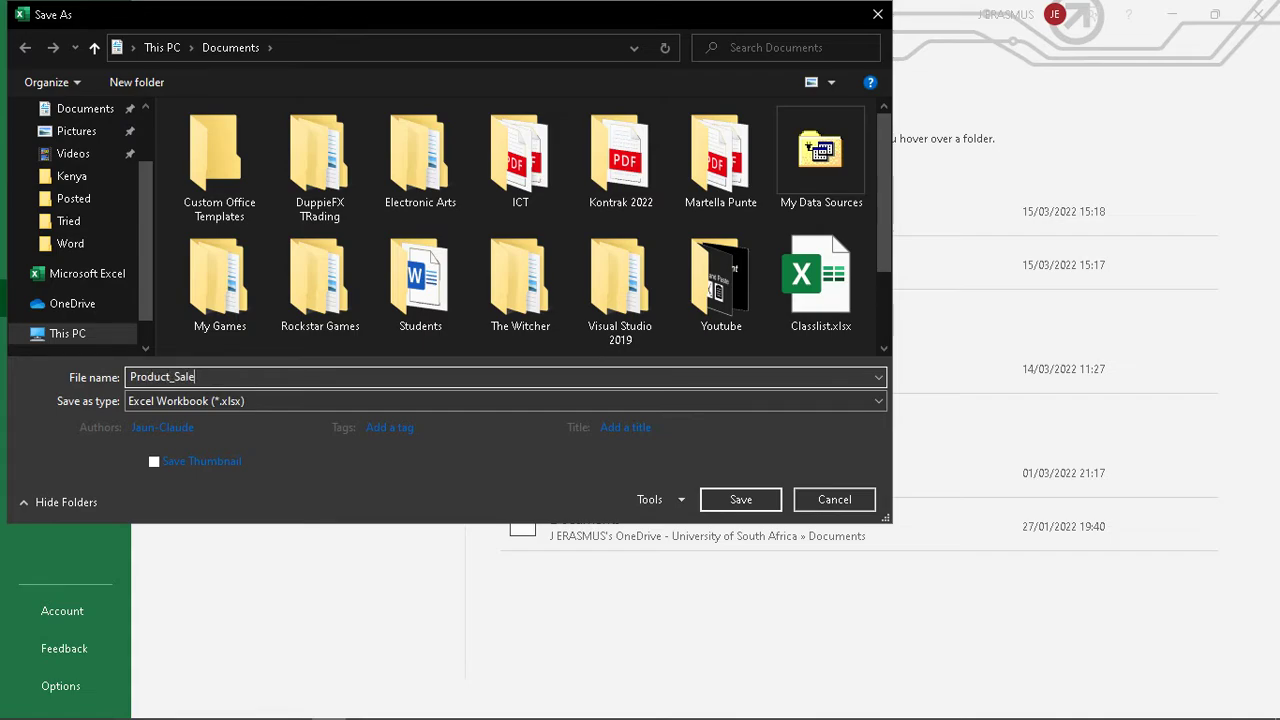
# - Choose the personal subfolder within Documents > Students as the save location and highlight the file name
pyautogui.click(89, 112)
pyautogui.doubleClick(380, 265)
pyautogui.doubleClick(271, 136)
pyautogui.doubleClick(224, 376)
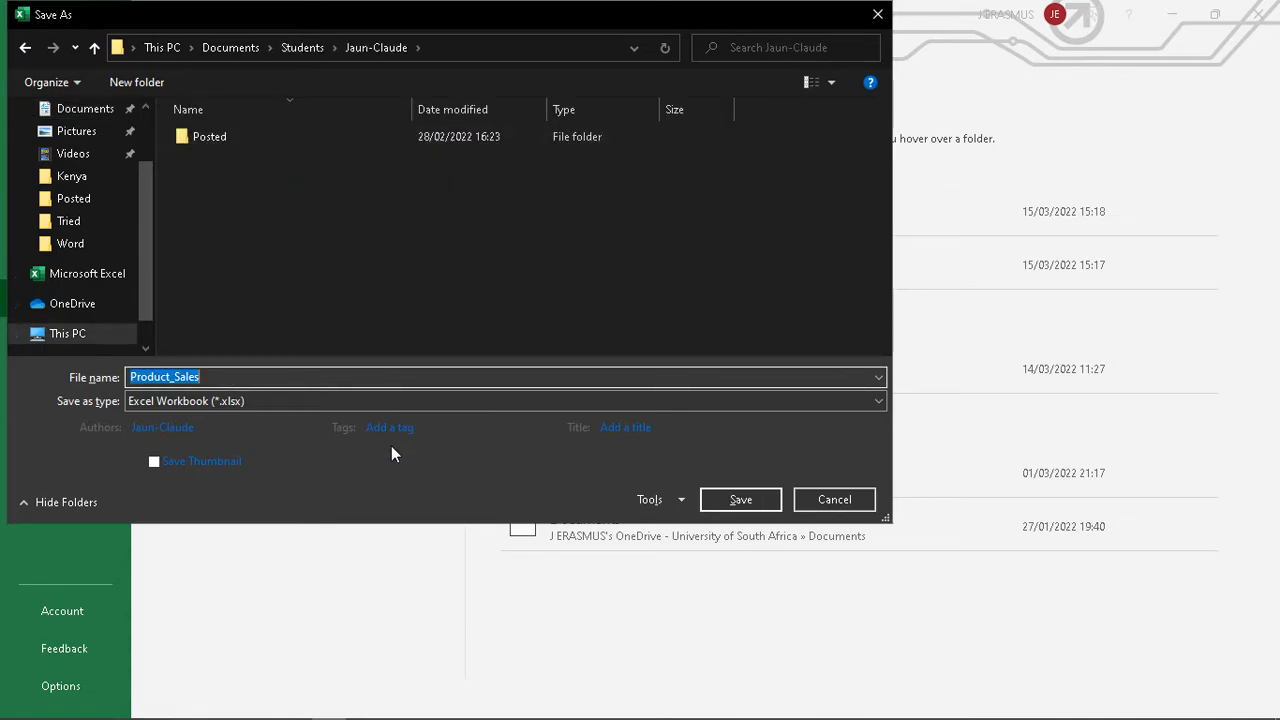
# - Return to Word, paste the Save As screenshot under item 8 and crop it to the dialog window
pyautogui.hotkey('alt', 'Tab')
pyautogui.hotkey('alt', 'Tab')
pyautogui.hotkey('ctrl', 'v')
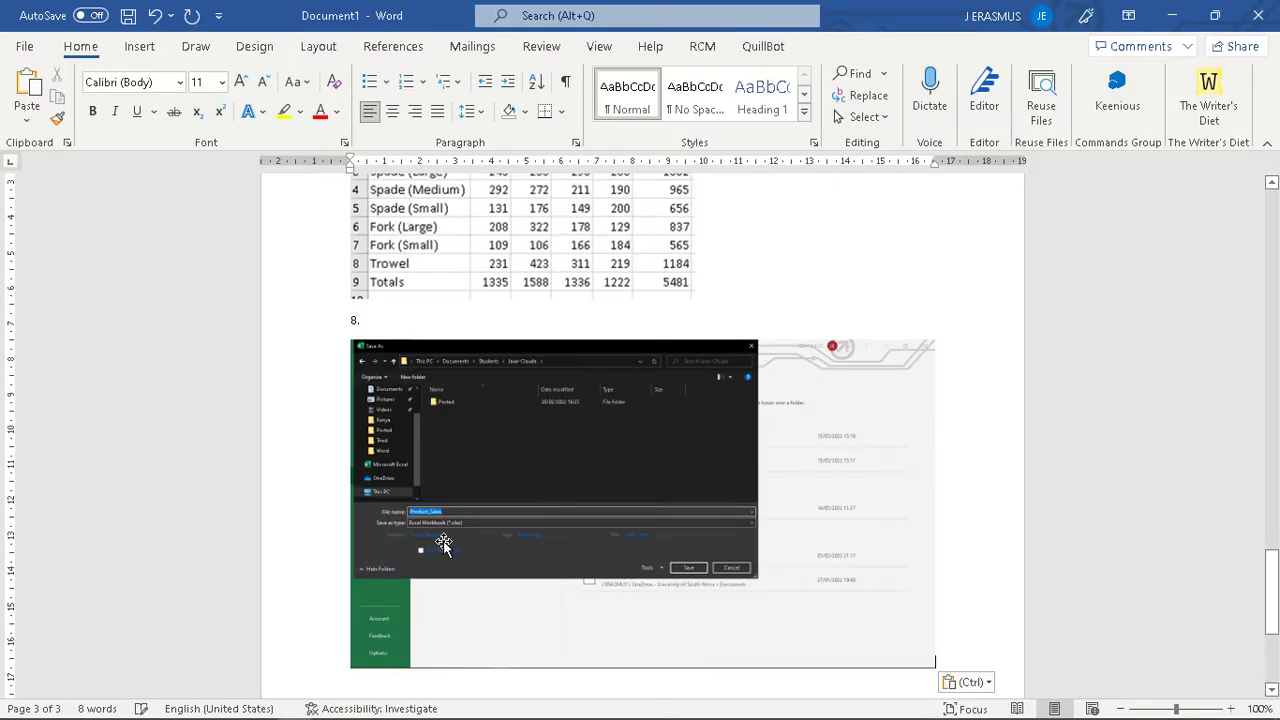
pyautogui.click(623, 434)
pyautogui.rightClick(623, 434)
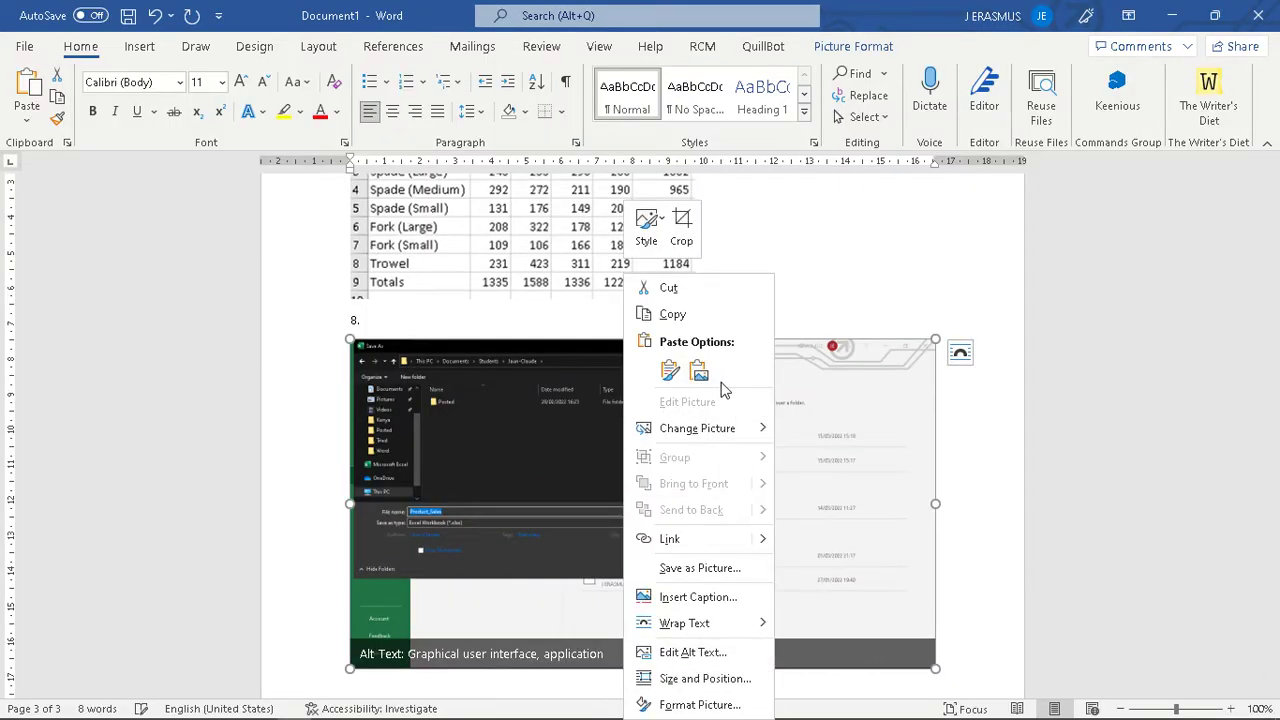
pyautogui.click(684, 229)
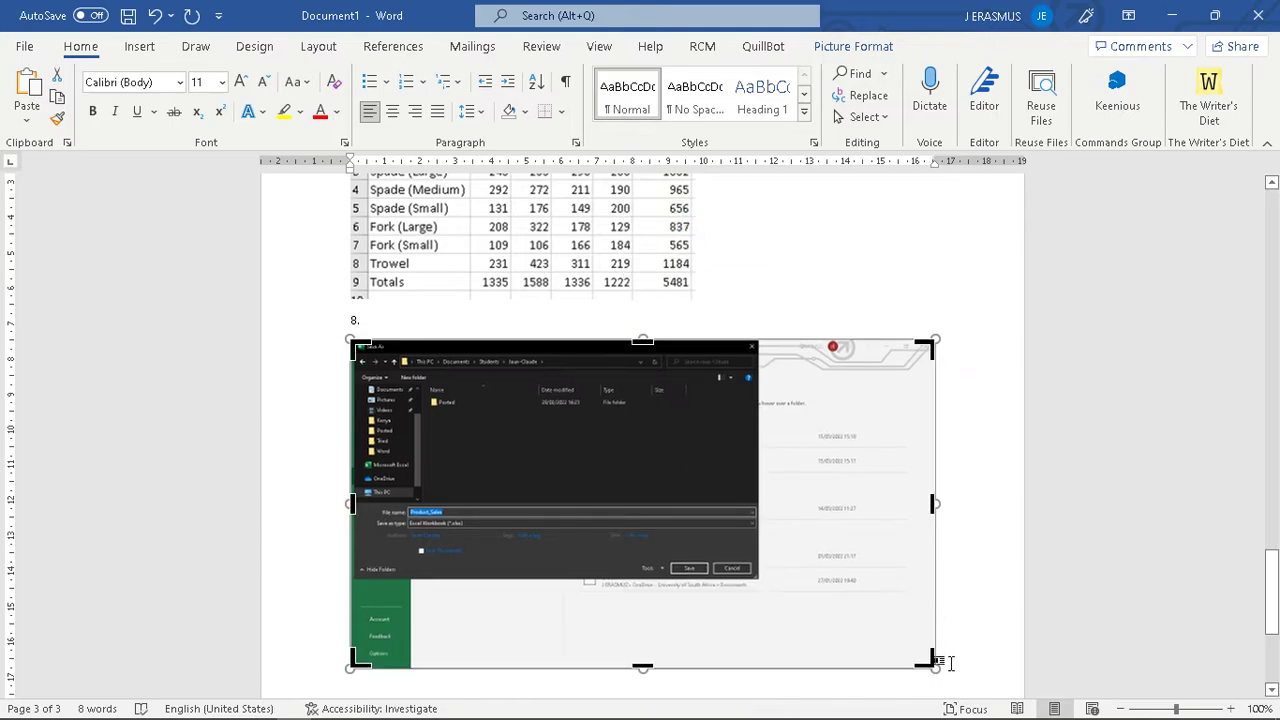
pyautogui.moveTo(930, 656); pyautogui.dragTo(758, 580)
pyautogui.click(946, 370)
# - Enlarge the item 8 picture to the full text width of the page
pyautogui.click(691, 409)
pyautogui.moveTo(758, 580); pyautogui.dragTo(934, 684)
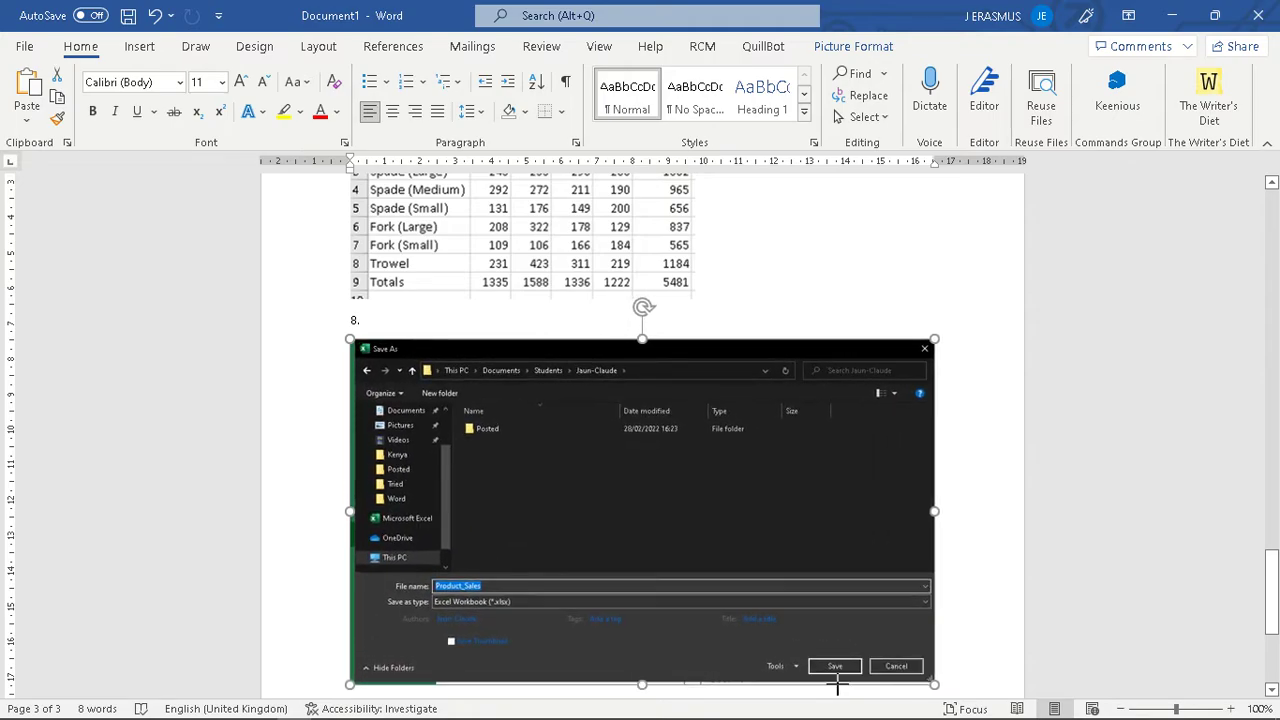
pyautogui.click(814, 288)
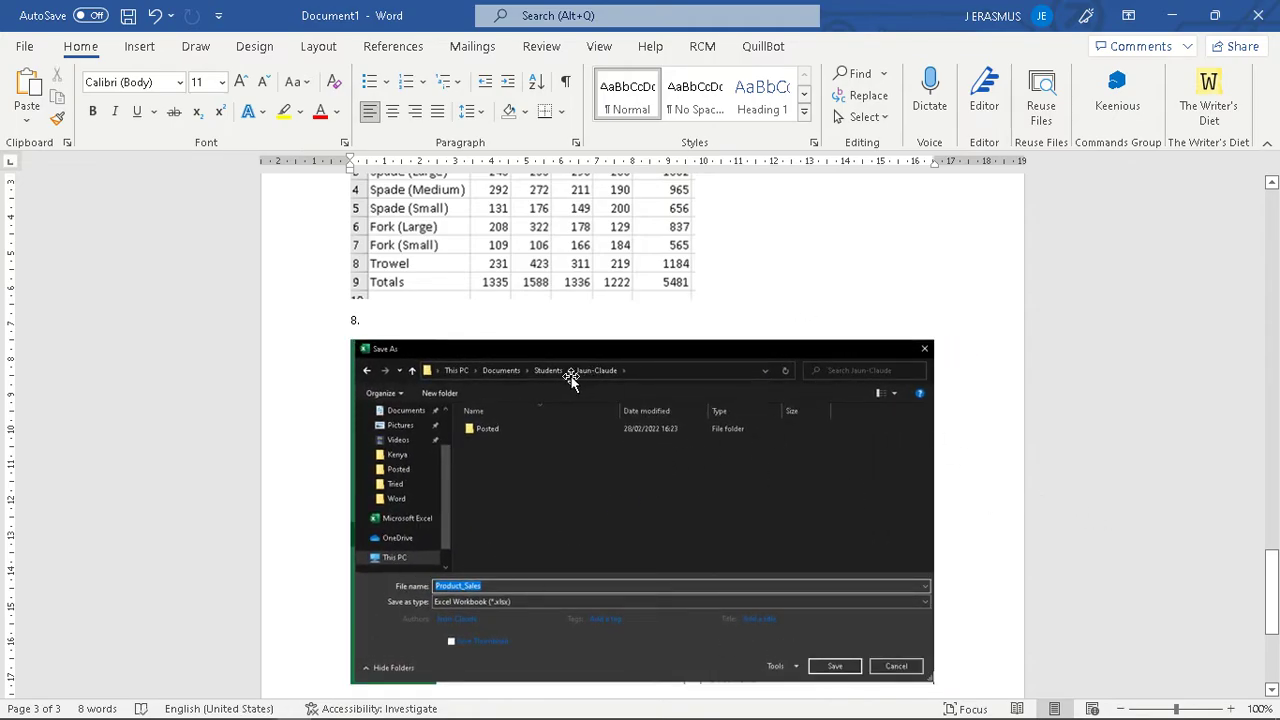
# - Compare the numbered screenshots in the Word document with the Activity 20.1 instructions in the textbook PDF, ending at the document's first page
pyautogui.scroll(-2, 846, 420)
pyautogui.scroll(7, 877, 417)
pyautogui.hotkey('alt', 'Tab')
pyautogui.hotkey('alt', 'Tab')
pyautogui.scroll(10, 715, 530)
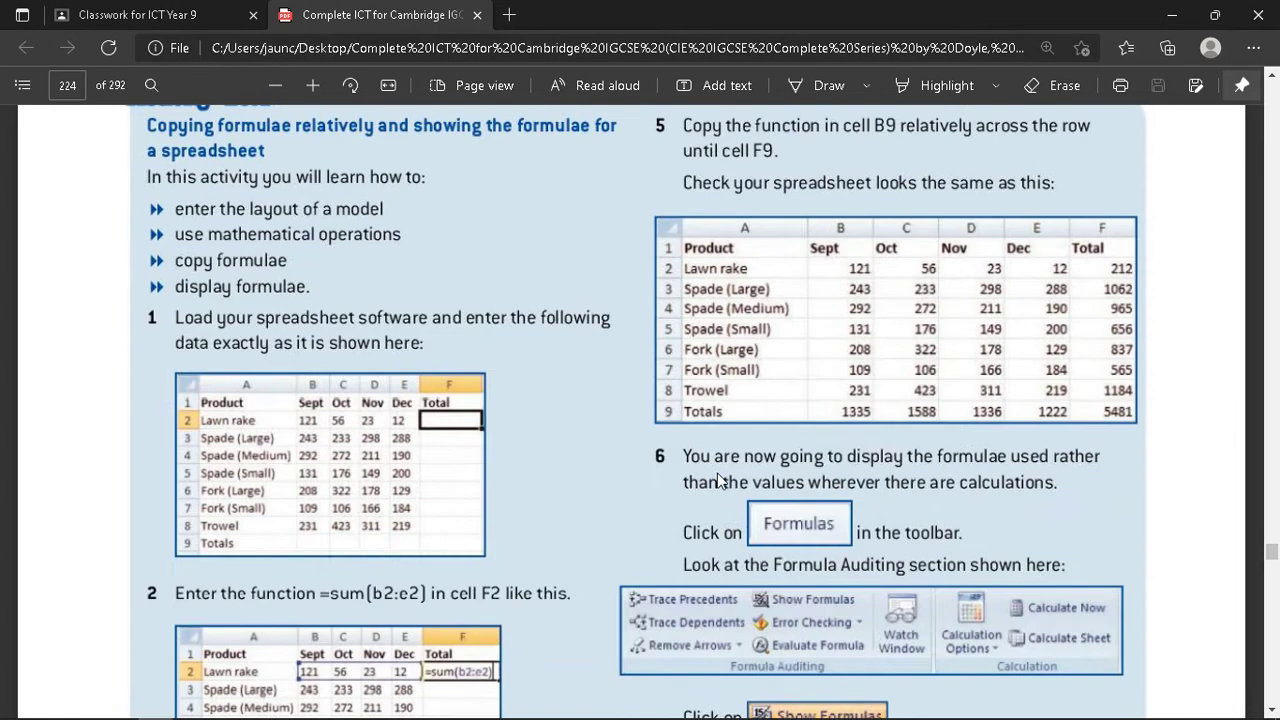
pyautogui.hotkey('alt', 'Tab')
pyautogui.scroll(-5, 769, 491)
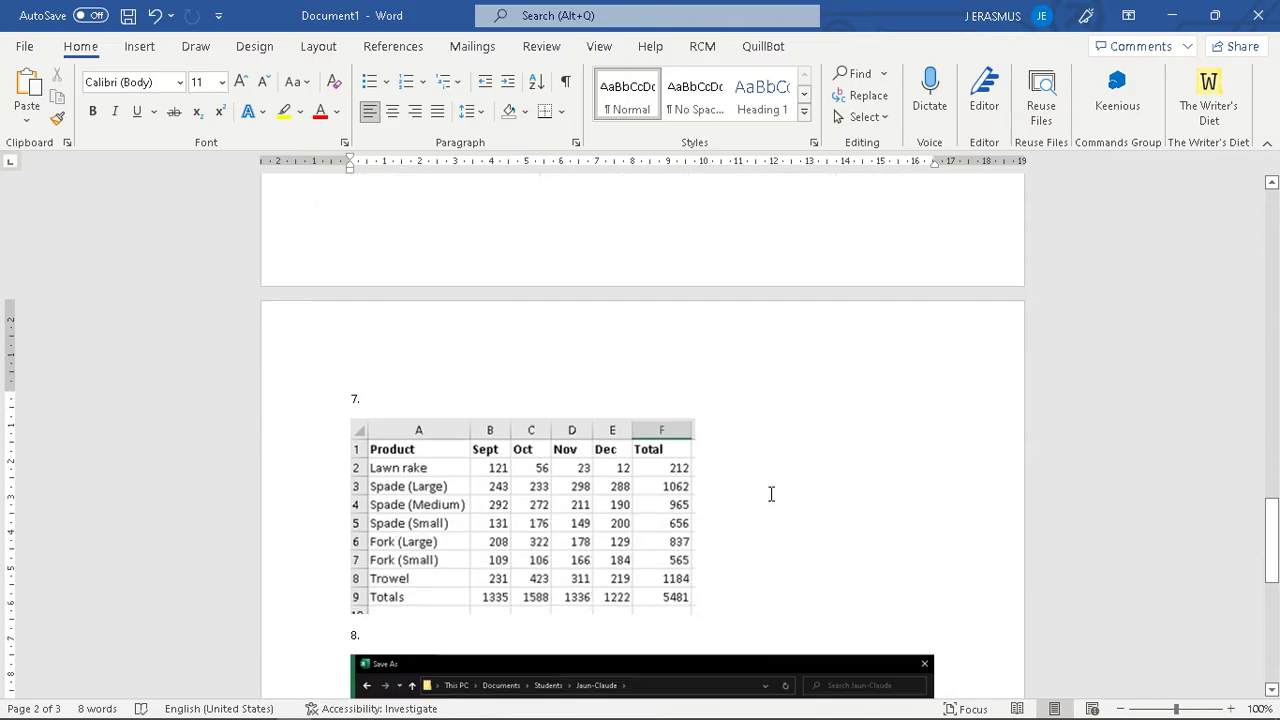
pyautogui.moveTo(1271, 575); pyautogui.dragTo(1272, 175)
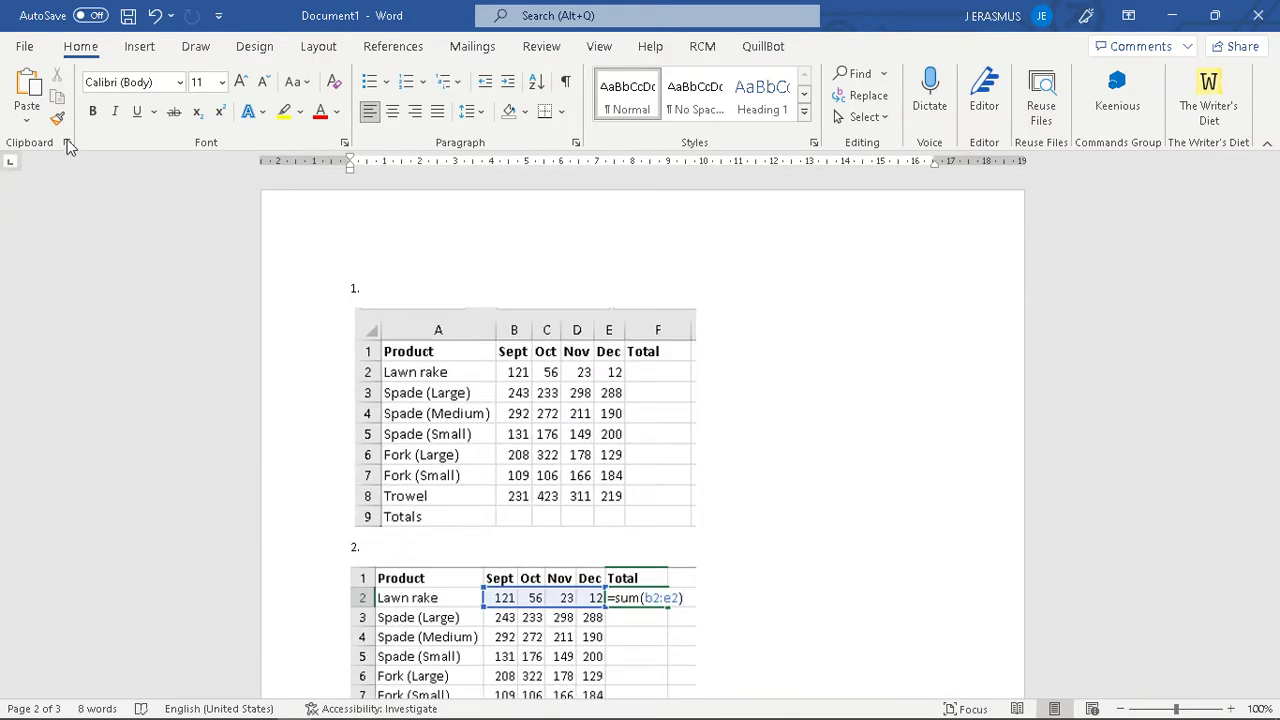
# - Preview the document's pages and print the whole document with the Microsoft Print to PDF printer
pyautogui.click(24, 46)
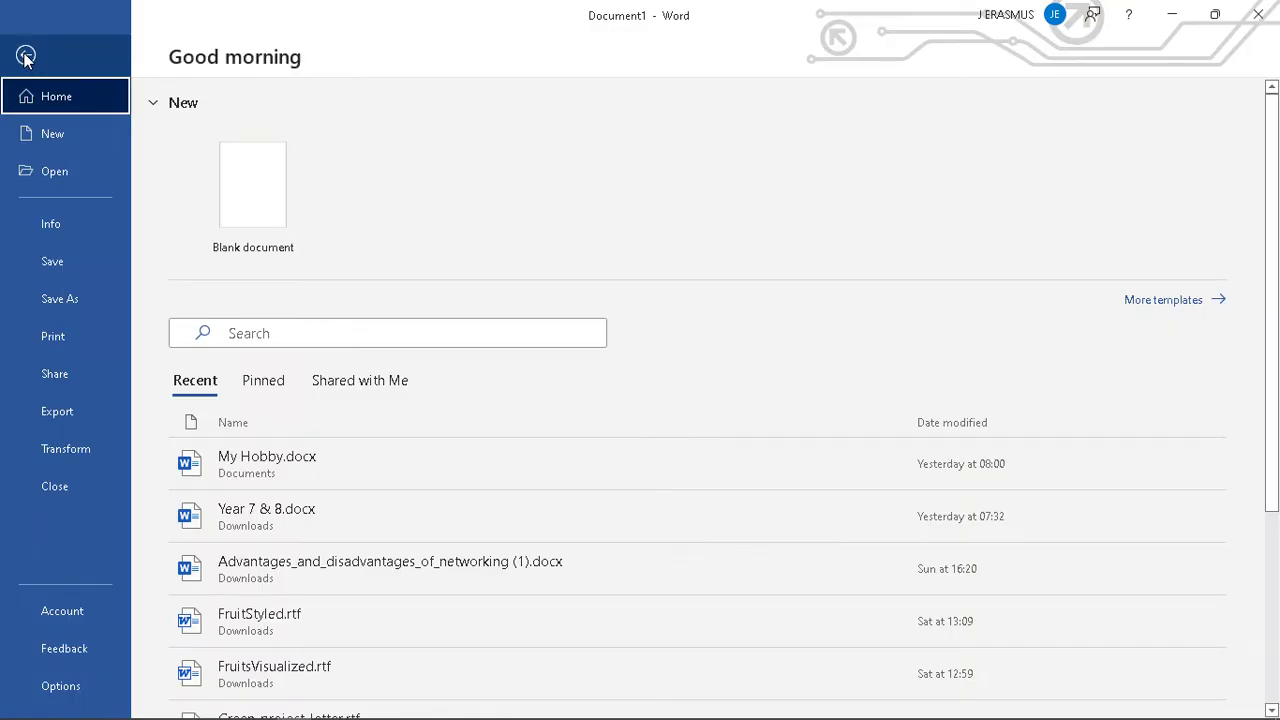
pyautogui.click(57, 340)
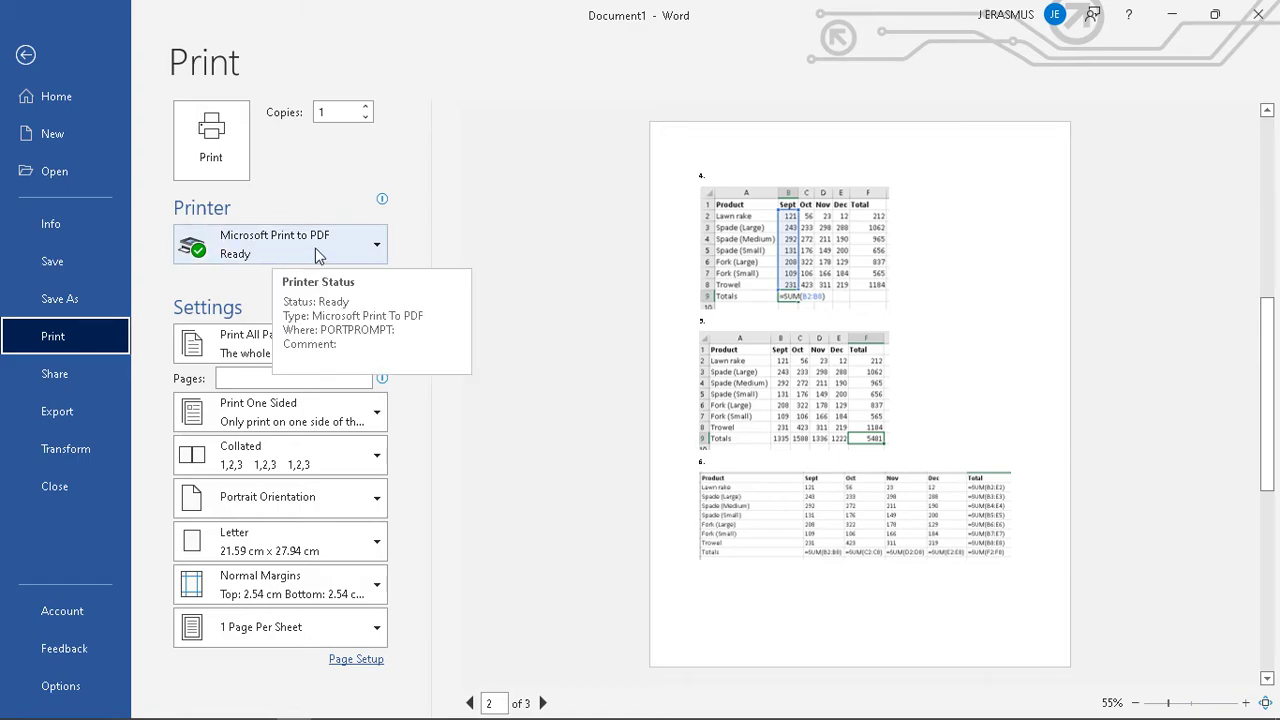
pyautogui.click(543, 703)
pyautogui.click(469, 703)
pyautogui.click(469, 703)
pyautogui.click(233, 175)
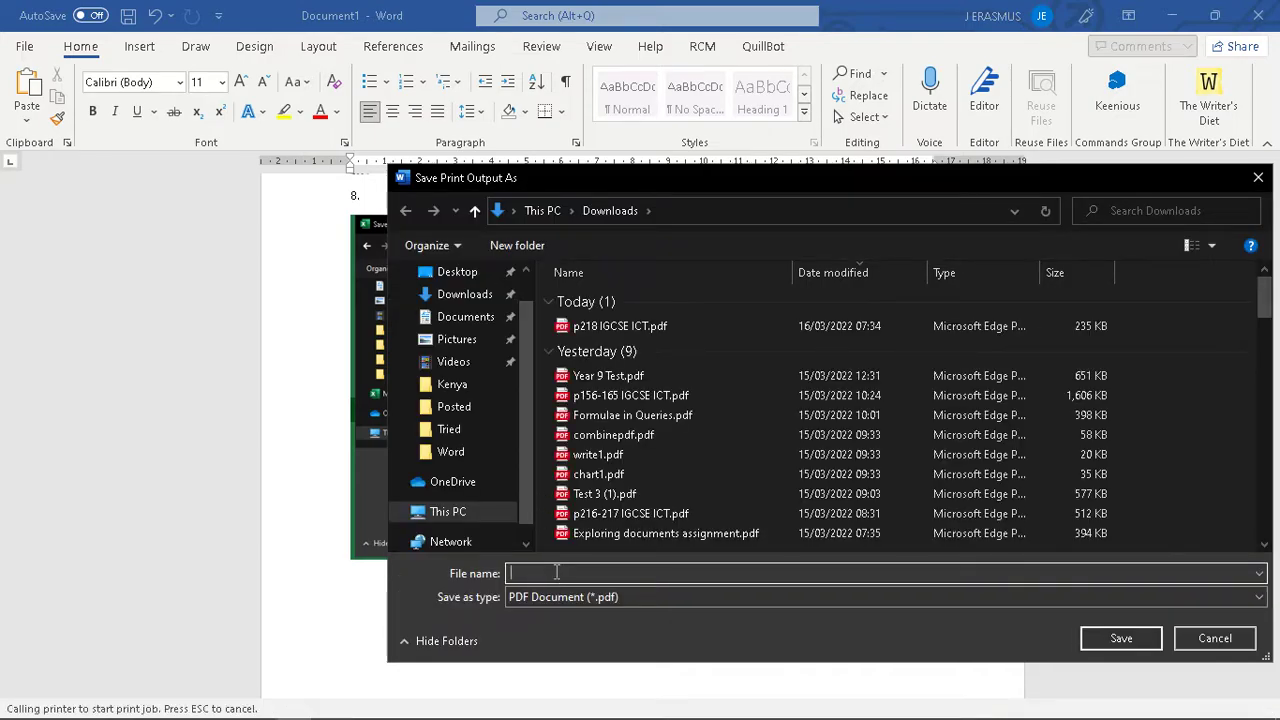
# - Save the PDF output in Downloads under the file name Relative Copying Formulae Excel
pyautogui.write('R')
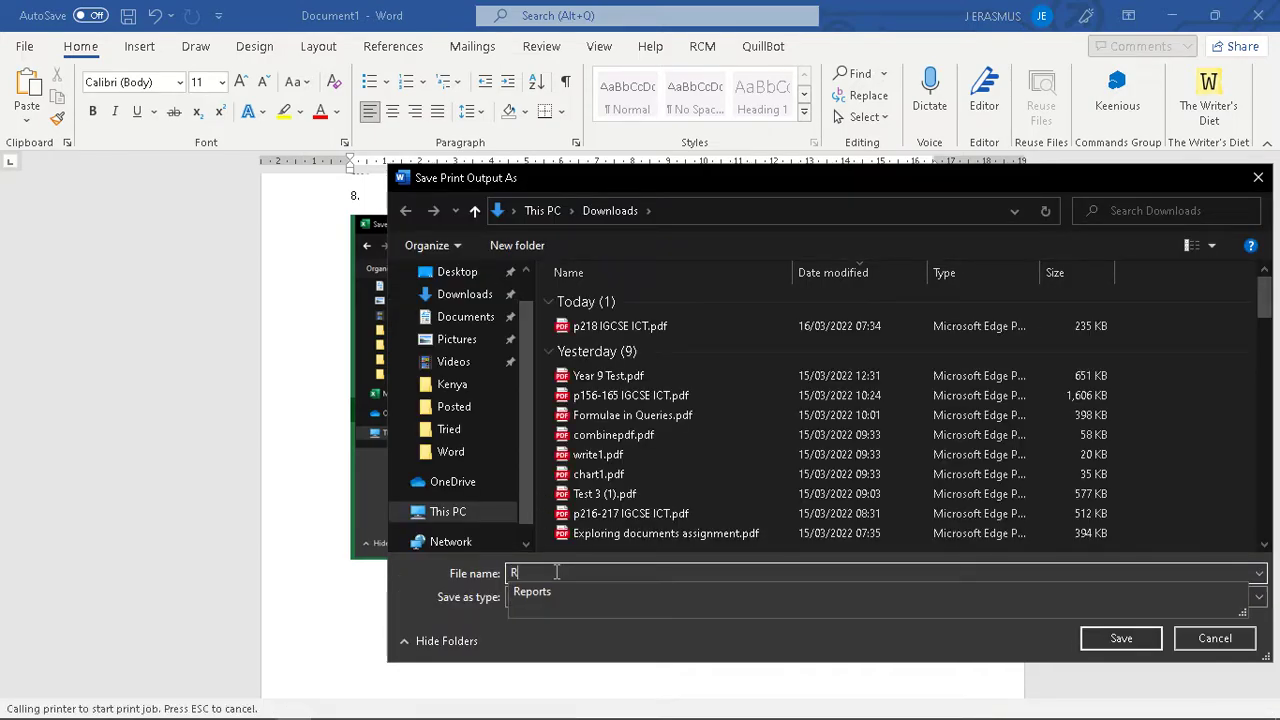
pyautogui.write('elative Copying Formulae Excel')
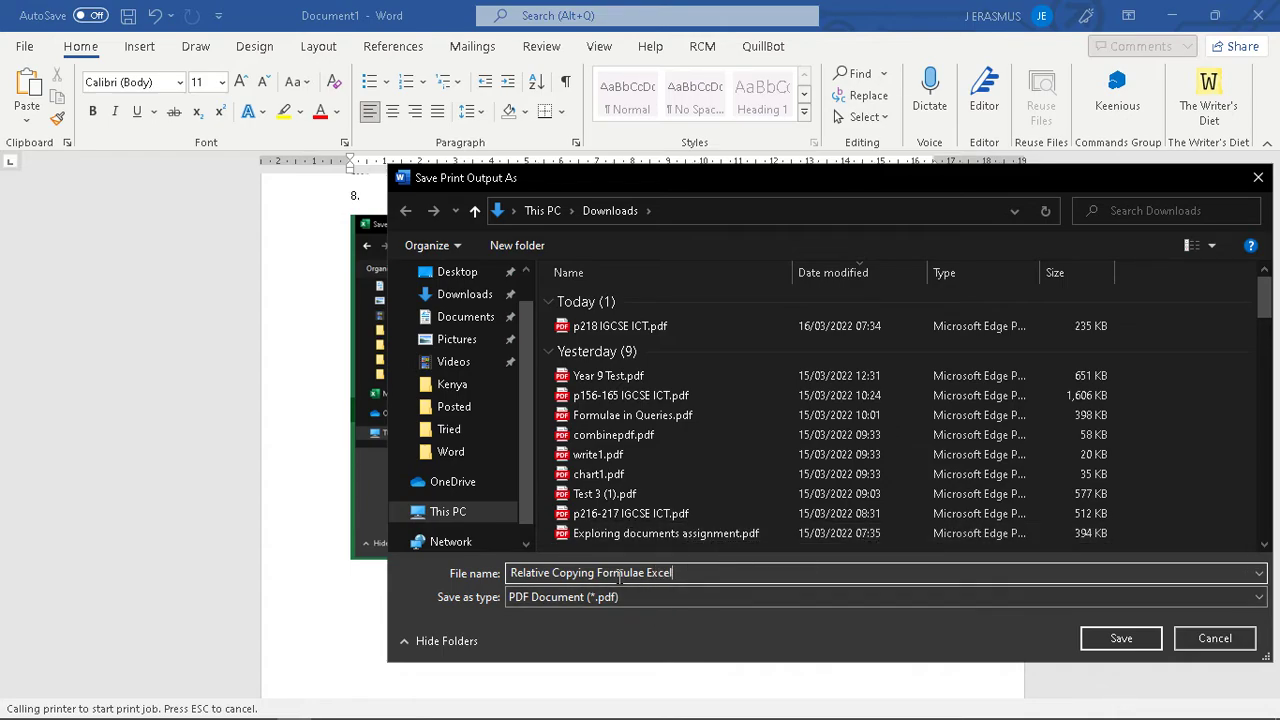
pyautogui.moveTo(676, 574); pyautogui.dragTo(450, 588)
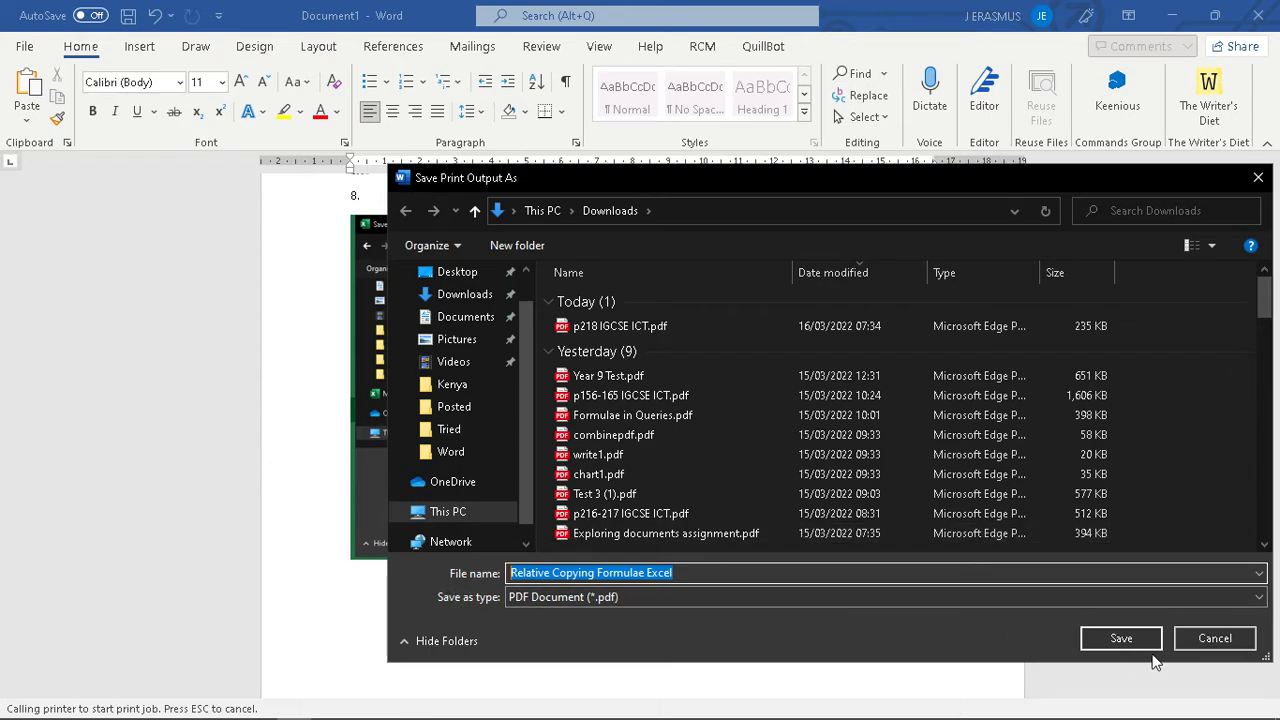
pyautogui.click(1120, 638)
# - Open Relative Copying Formulae Excel.pdf from the Downloads folder and check all of its pages
pyautogui.click(118, 706)
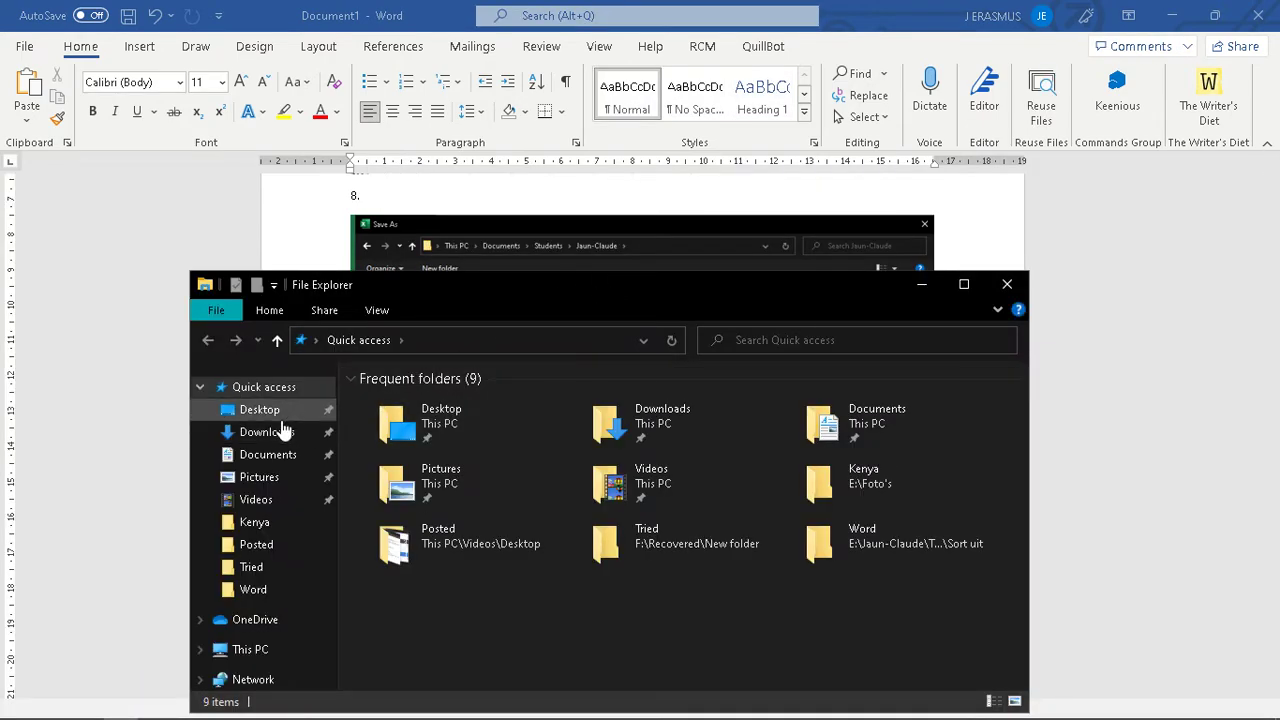
pyautogui.click(285, 431)
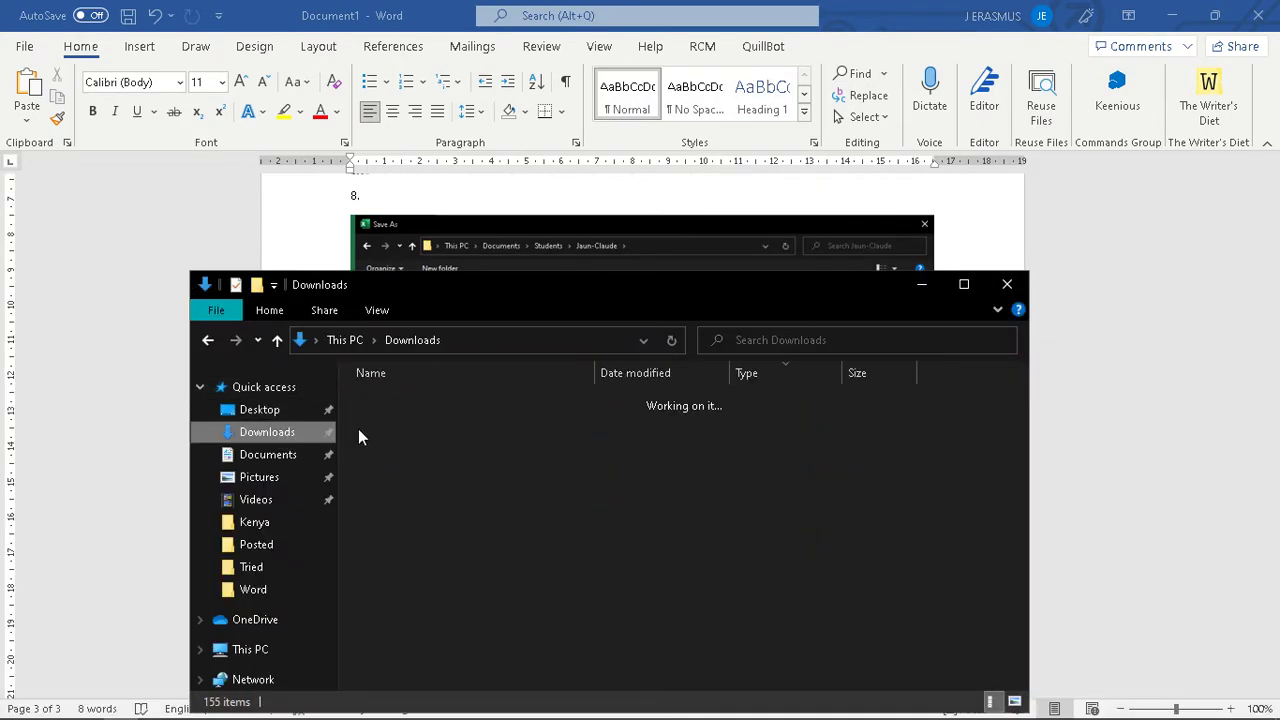
pyautogui.doubleClick(429, 427)
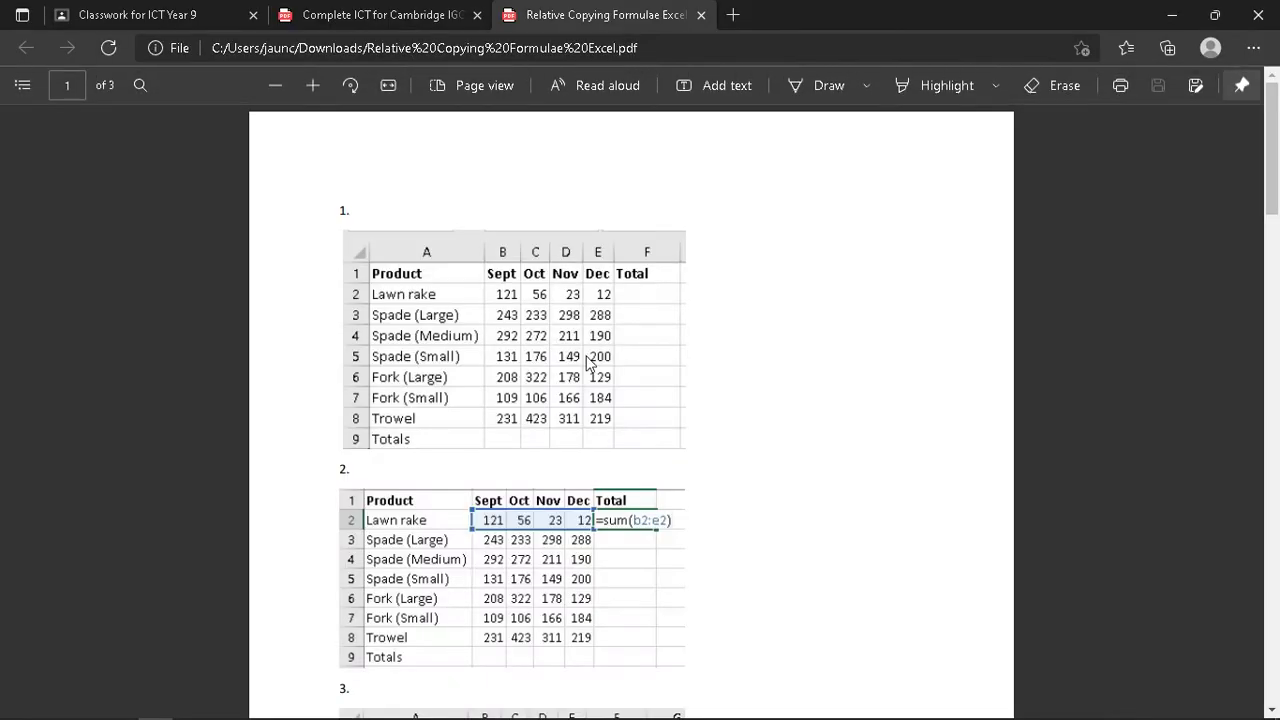
pyautogui.scroll(-15, 628, 361)
pyautogui.scroll(-7, 629, 361)
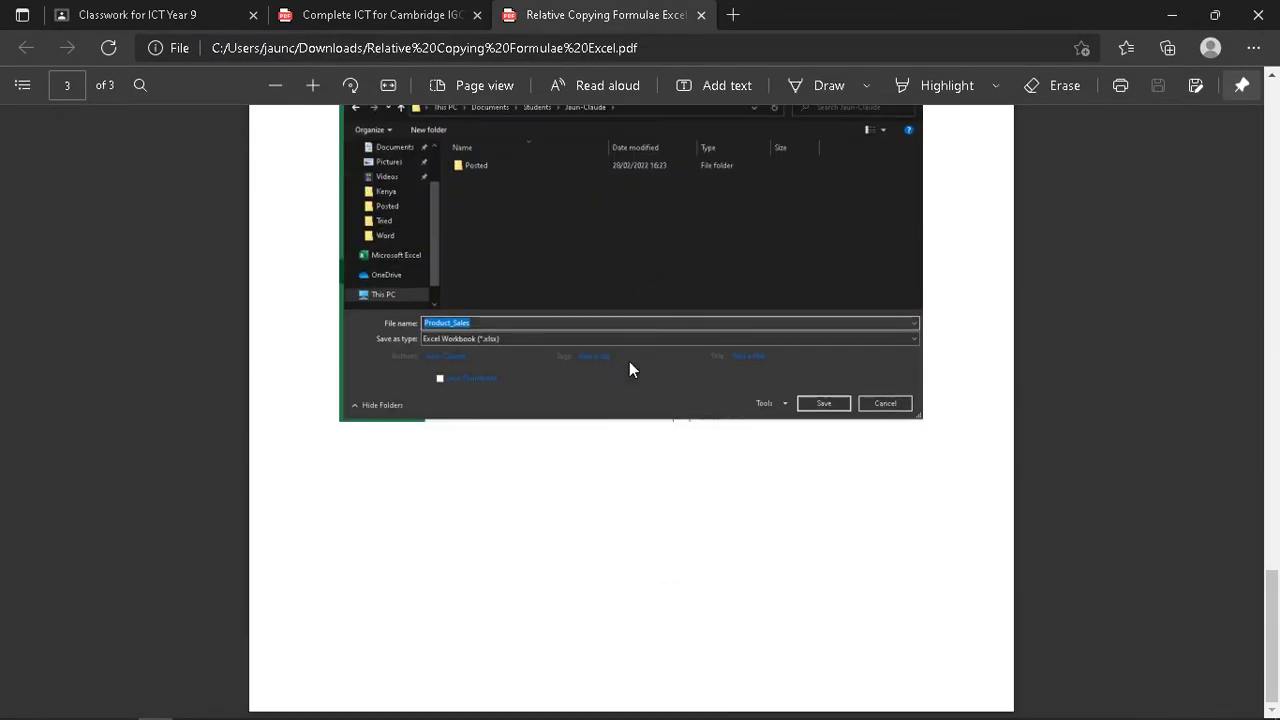
pyautogui.scroll(14, 630, 361)
pyautogui.scroll(6, 629, 357)
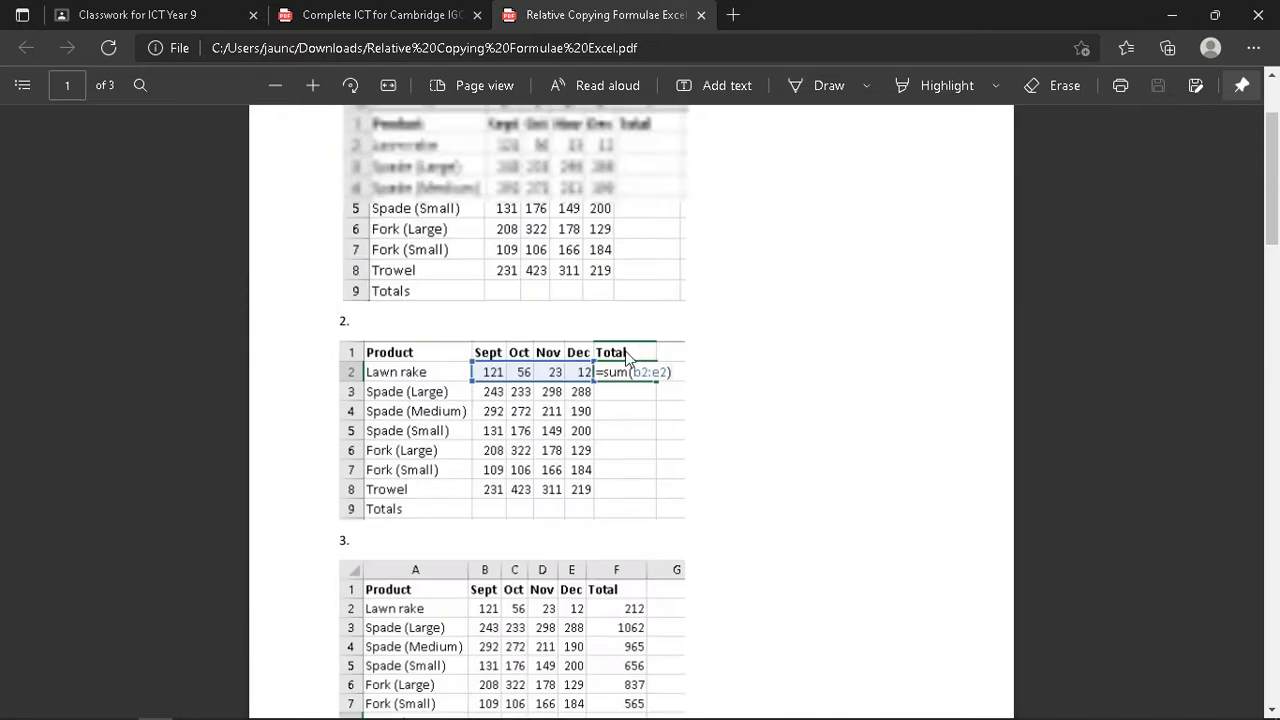
# - Close the exported PDF and switch to the Classwork for ICT Year 9 assignment in Google Classroom
pyautogui.click(701, 15)
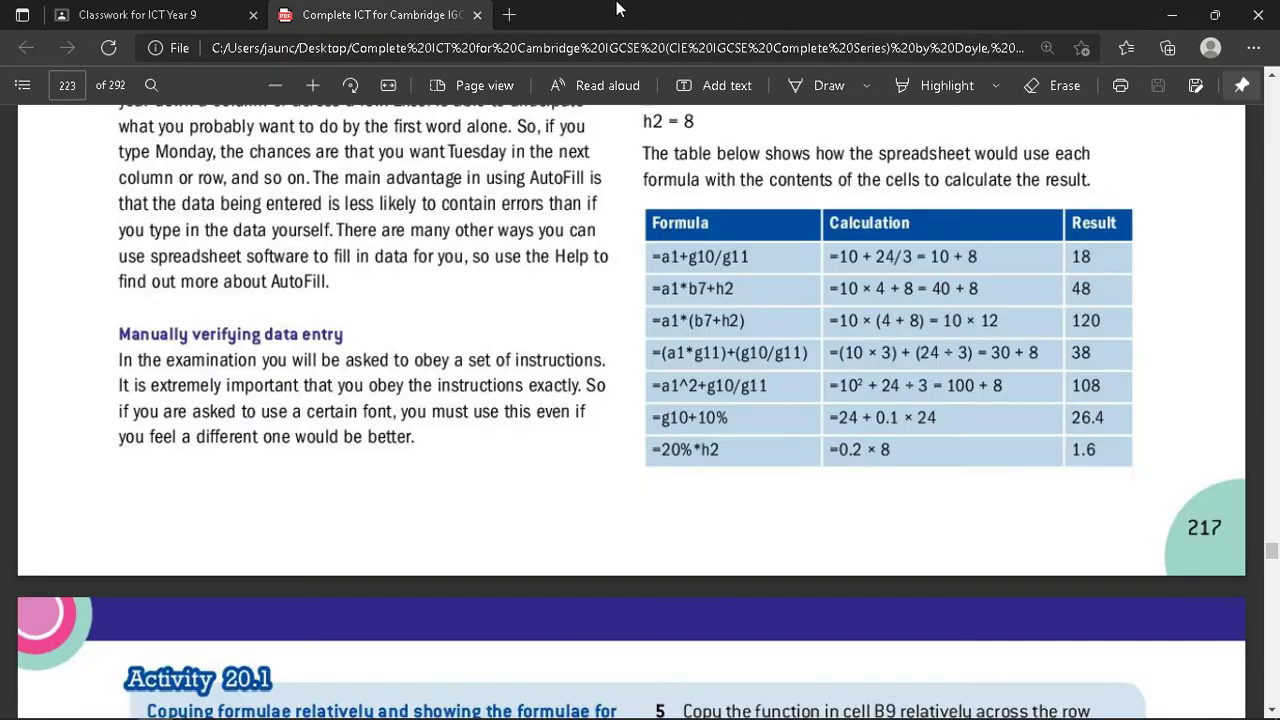
pyautogui.click(98, 12)
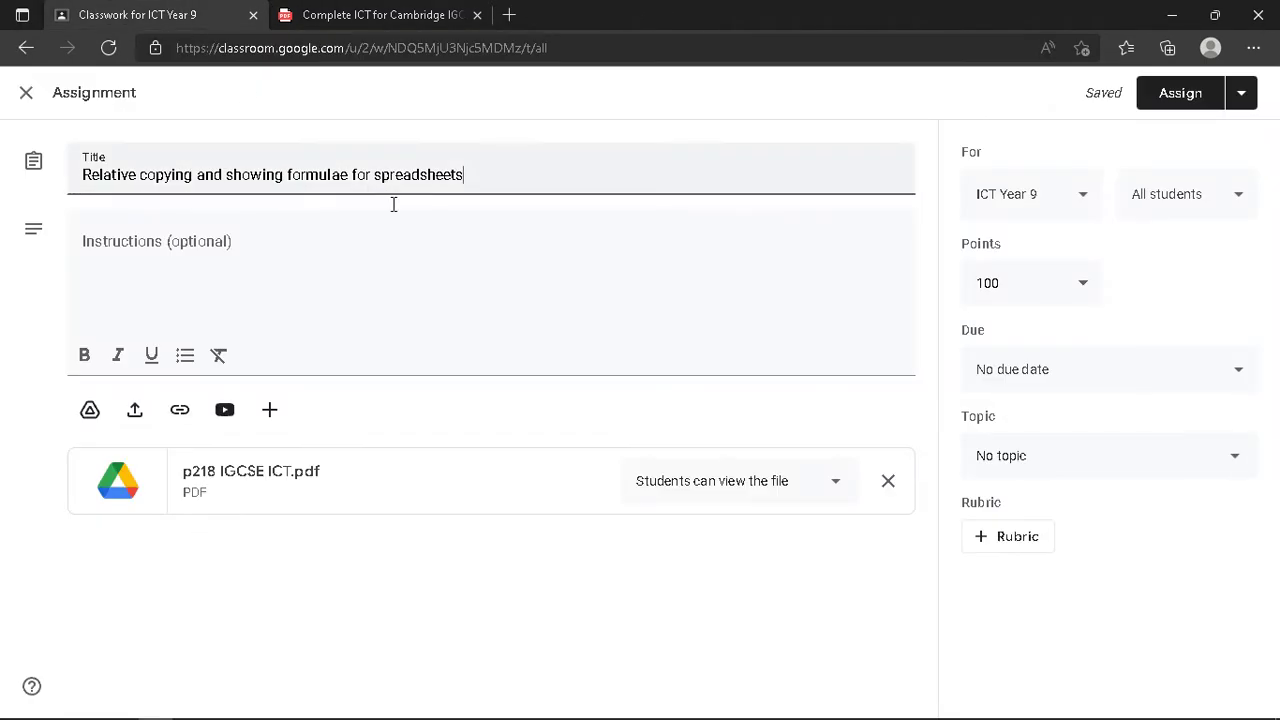
# - Enter the assignment instructions: Name your PDF "Relative Copying Formulae Excel"
pyautogui.click(223, 256)
pyautogui.write('Rename ')
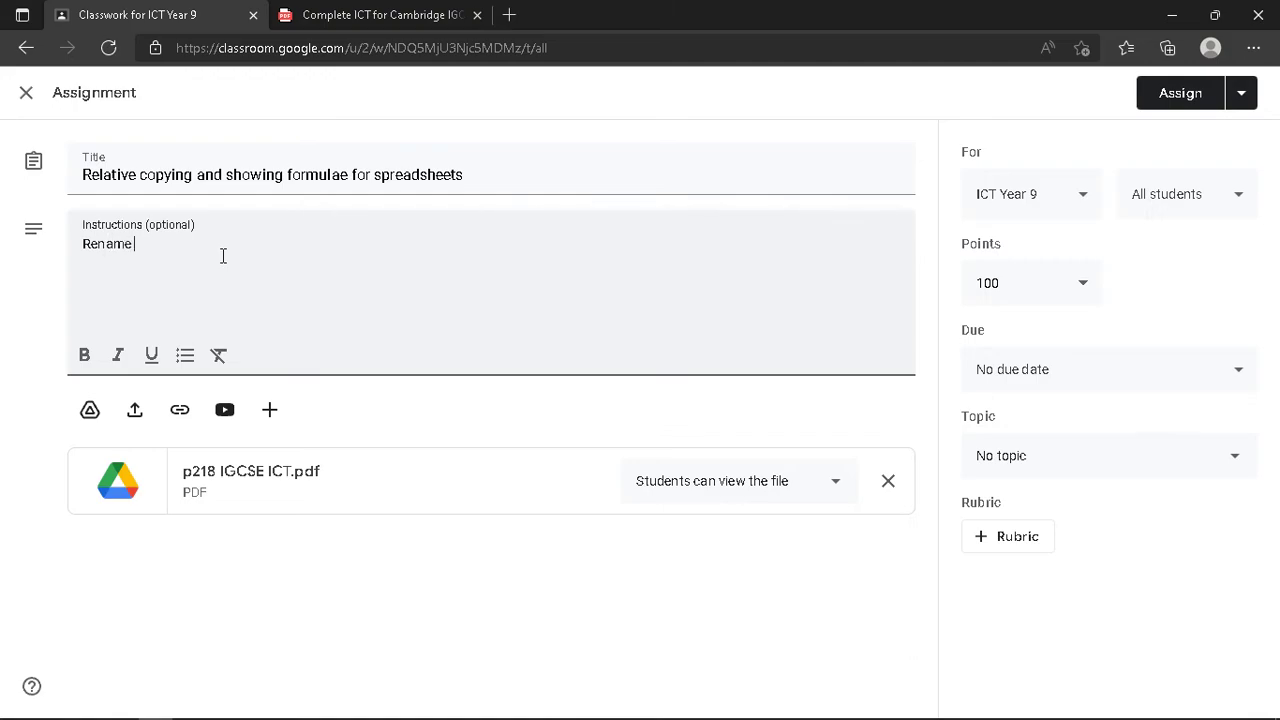
pyautogui.write('your PD')
pyautogui.press('BackSpace')
pyautogui.press('BackSpace')
pyautogui.press('BackSpace')
pyautogui.press('BackSpace')
pyautogui.press('BackSpace')
pyautogui.press('BackSpace')
pyautogui.press('BackSpace')
pyautogui.press('BackSpace')
pyautogui.press('BackSpace')
pyautogui.press('BackSpace')
pyautogui.press('BackSpace')
pyautogui.press('BackSpace')
pyautogui.press('BackSpace')
pyautogui.press('BackSpace')
pyautogui.press('BackSpace')
pyautogui.write('Name your PDF "')
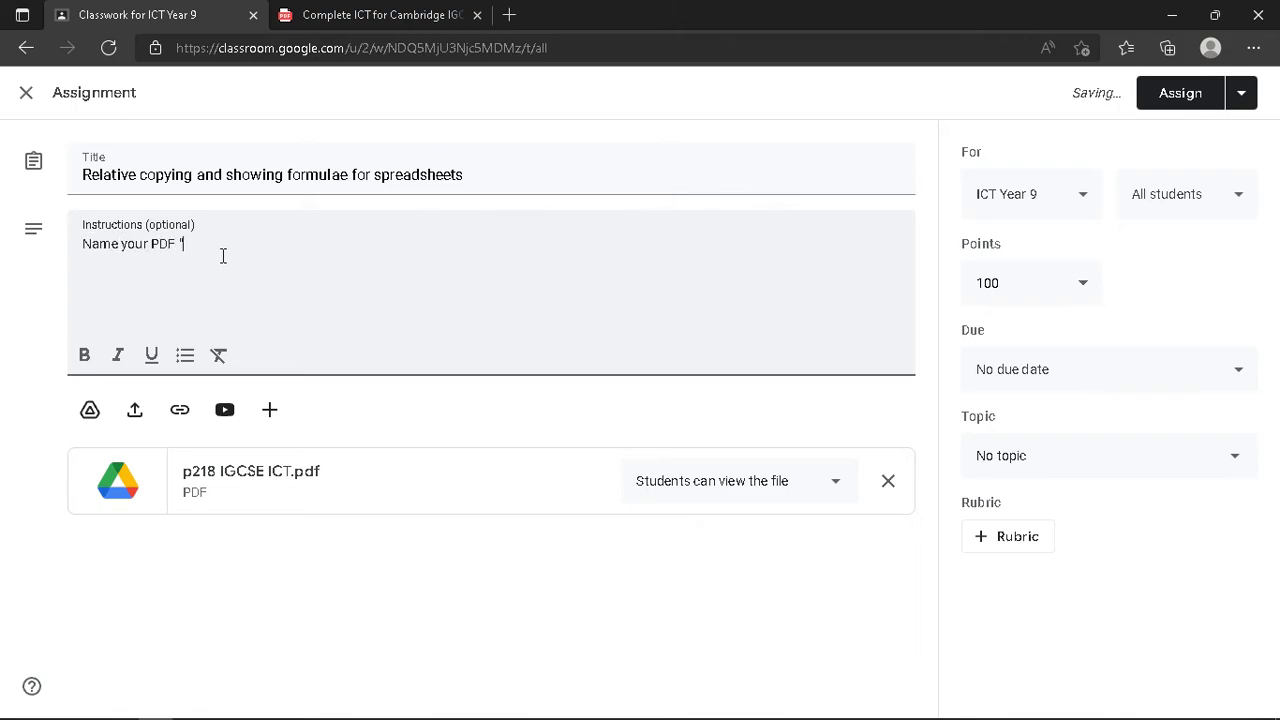
pyautogui.write('Relative Copying Formulae Excel"')
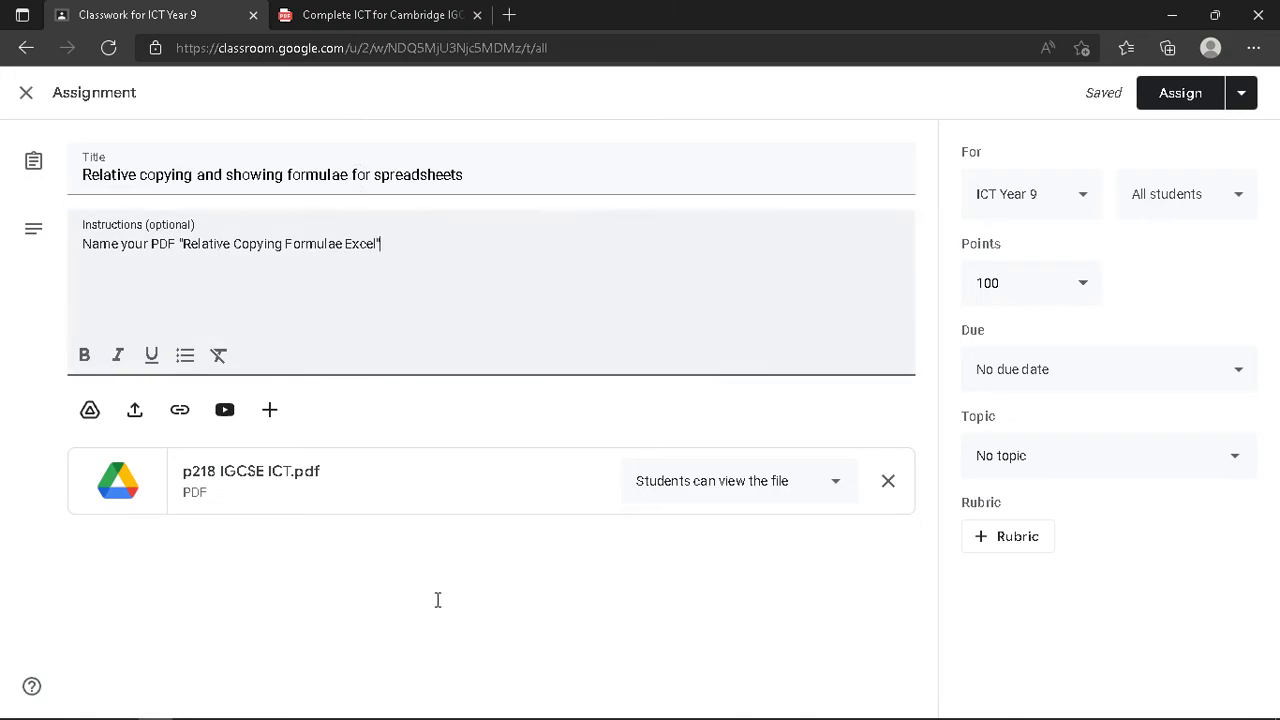
# - Bring up the running On-Screen Keyboard and close it
pyautogui.moveTo(421, 712)
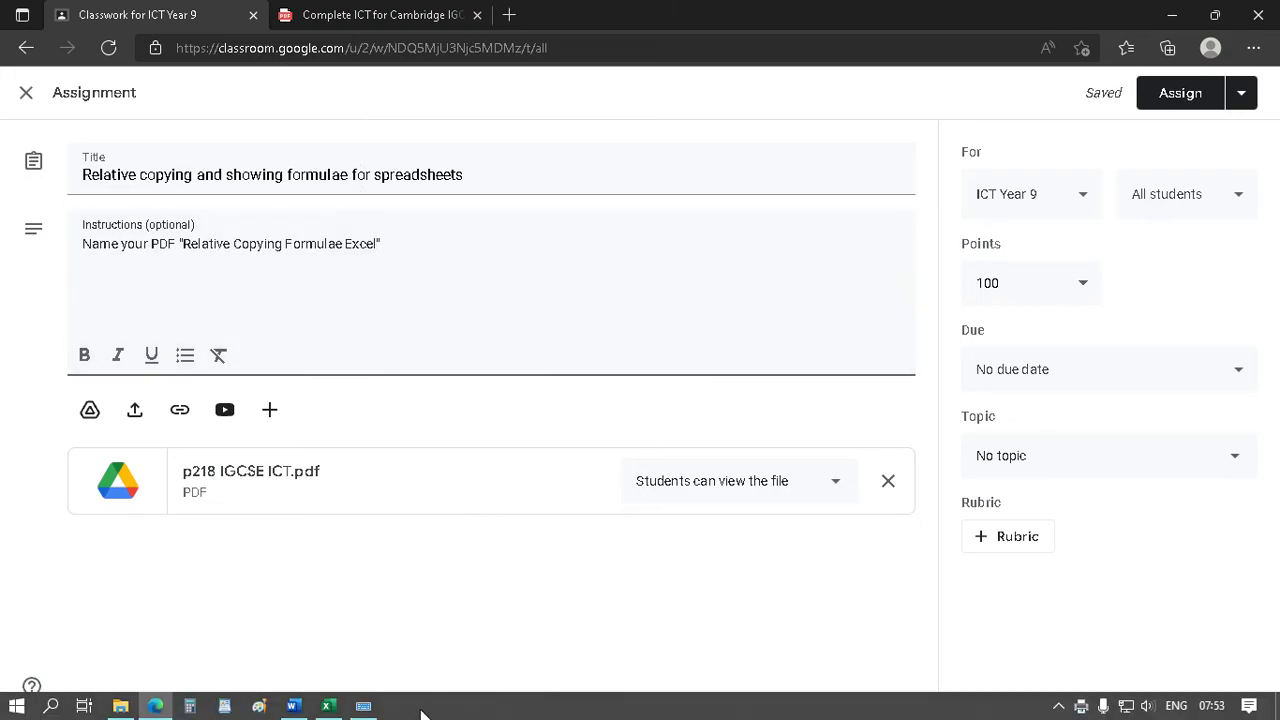
pyautogui.click(365, 706)
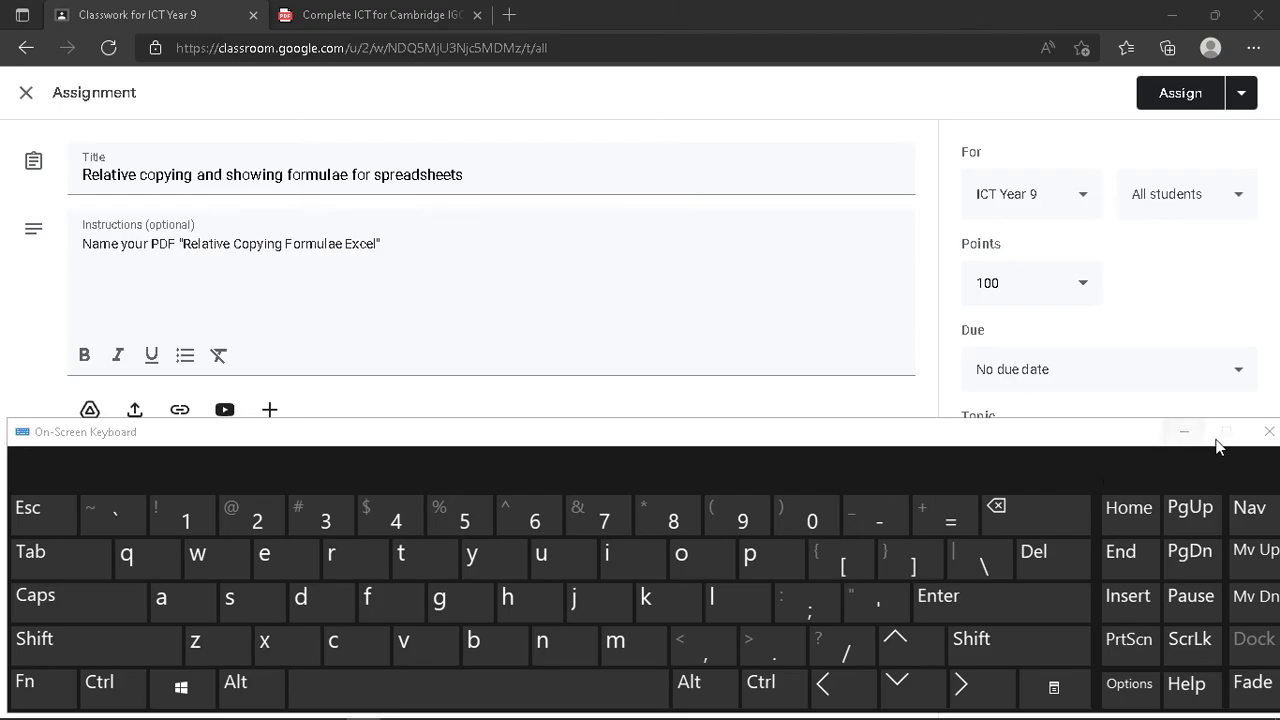
pyautogui.click(1268, 431)
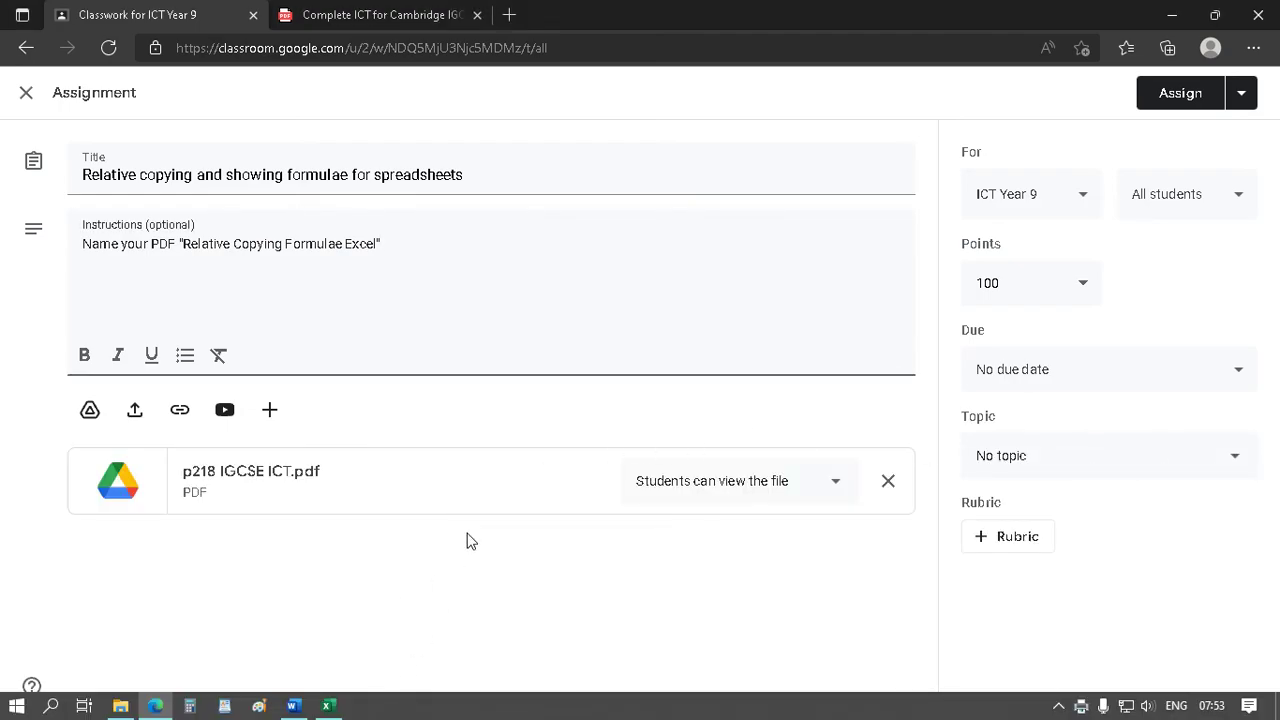